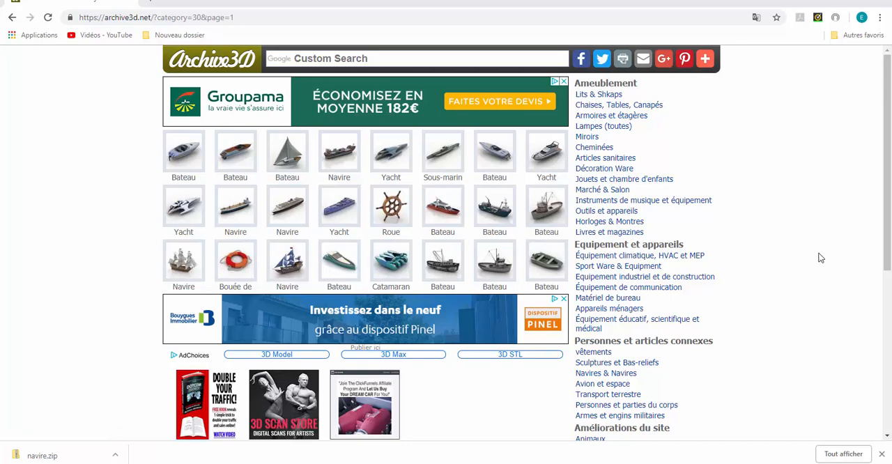
Browse the Avion et espace category and return to the Navires & Navires model category.
scroll(810, 283, down, 1)
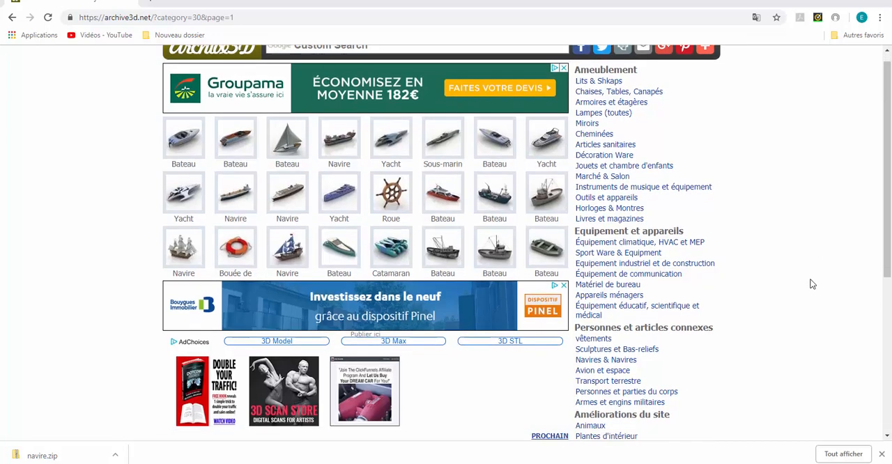
scroll(811, 283, up, 1)
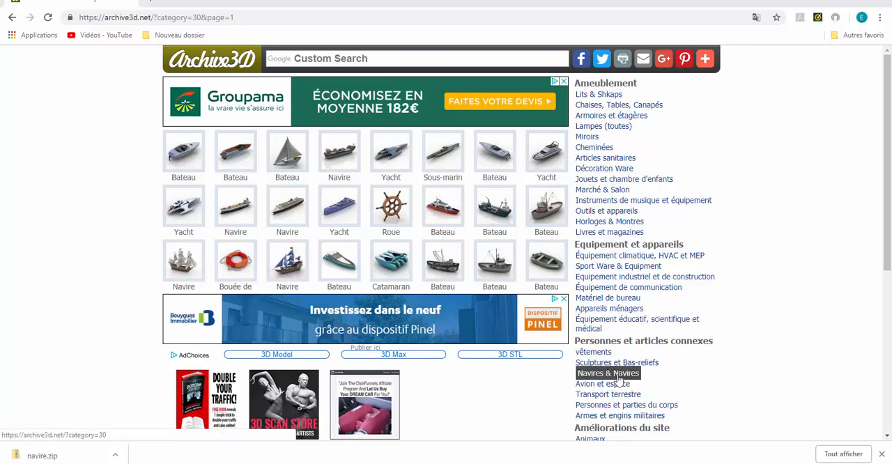
click(607, 374)
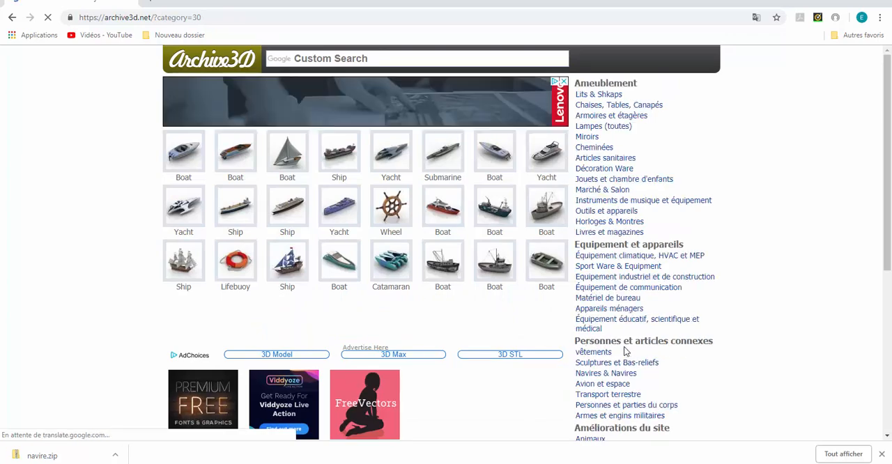
click(602, 383)
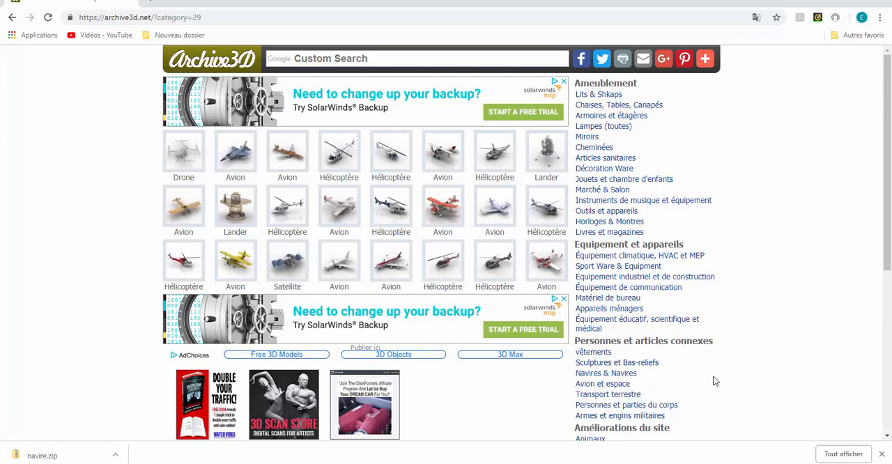
click(603, 375)
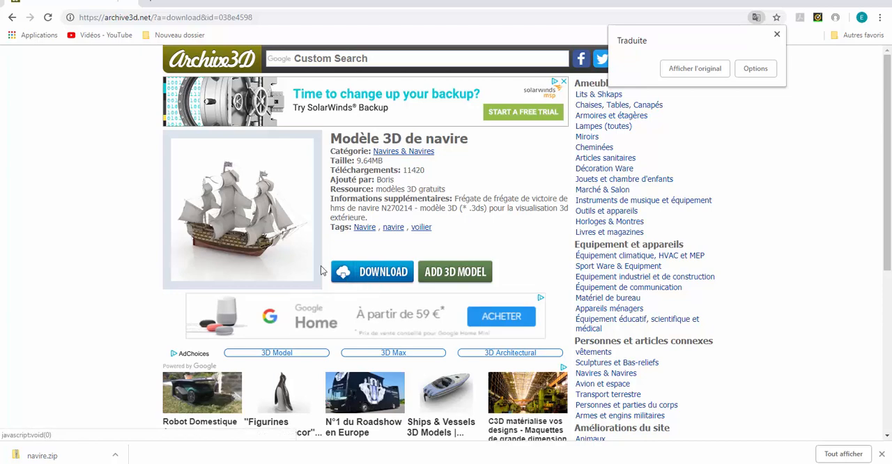
Download the HMS Victory ship model, accept the download terms and save the zip file as "navire 12".
click(381, 273)
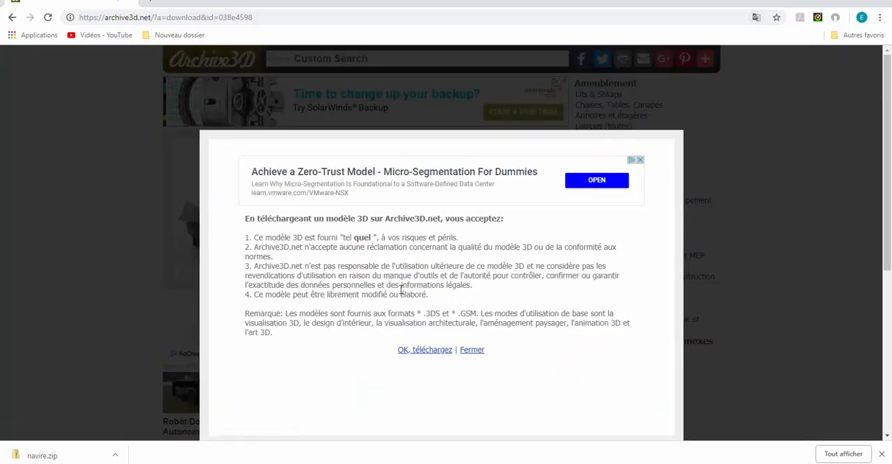
click(433, 351)
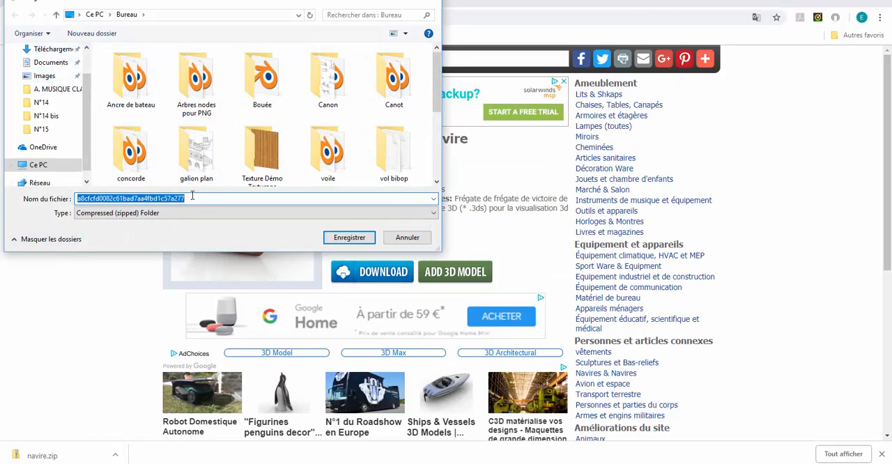
key(BackSpace)
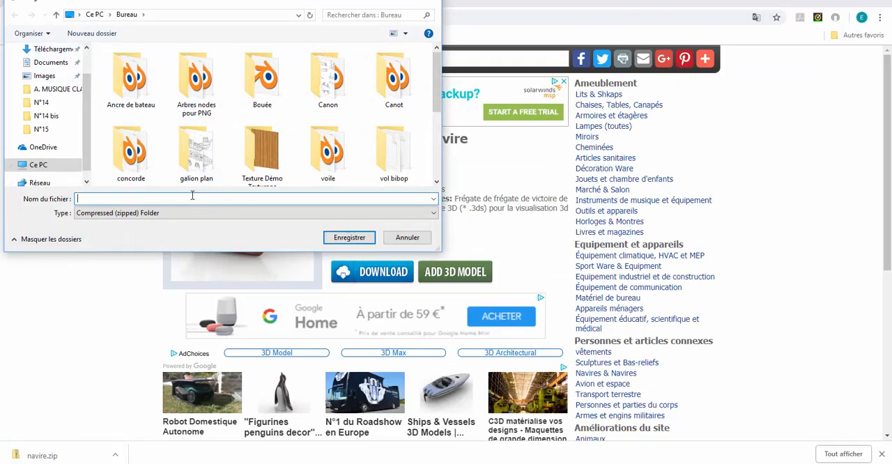
text(navir 12)
text(ire)
click(359, 239)
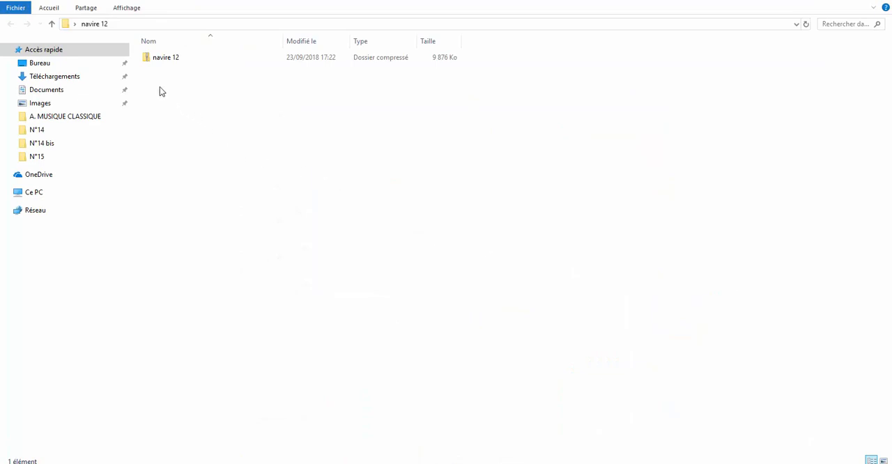
click(159, 62)
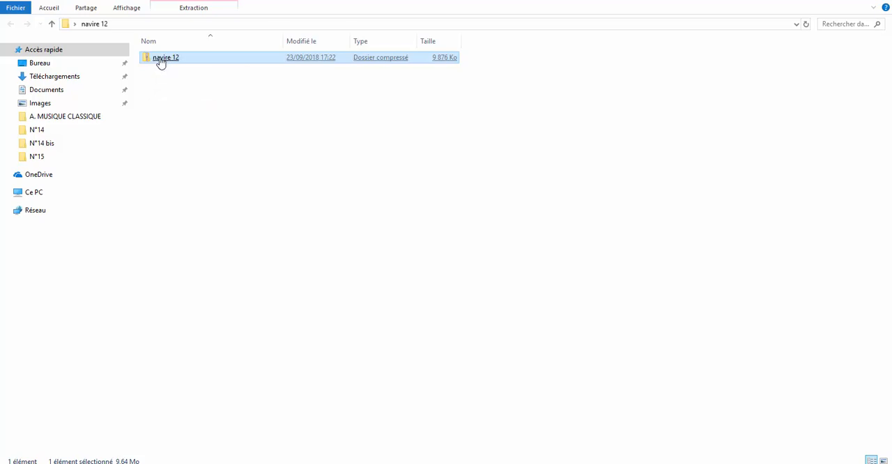
right_click(160, 61)
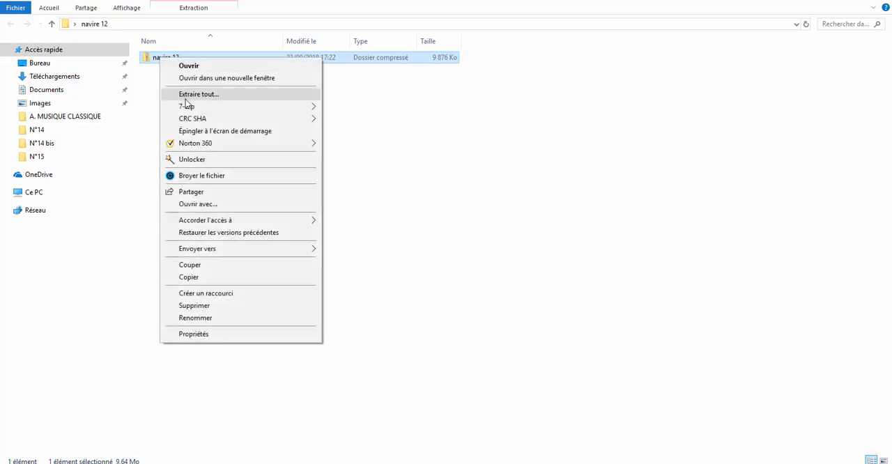
mouse_move(188, 107)
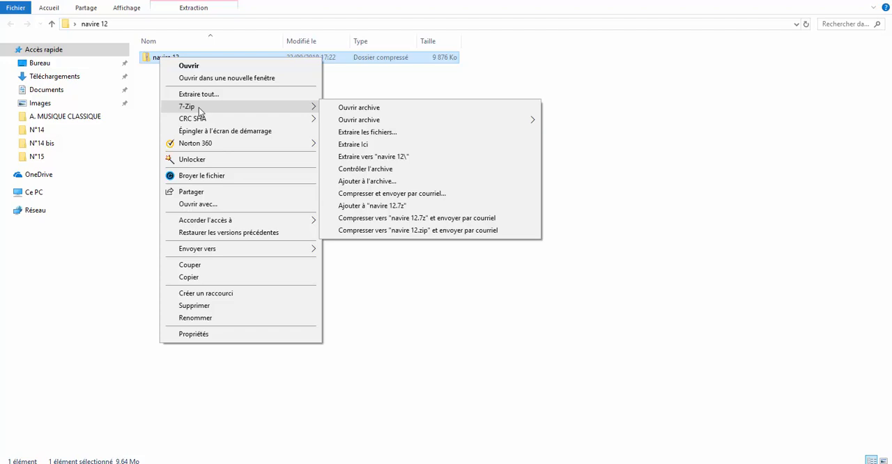
click(145, 69)
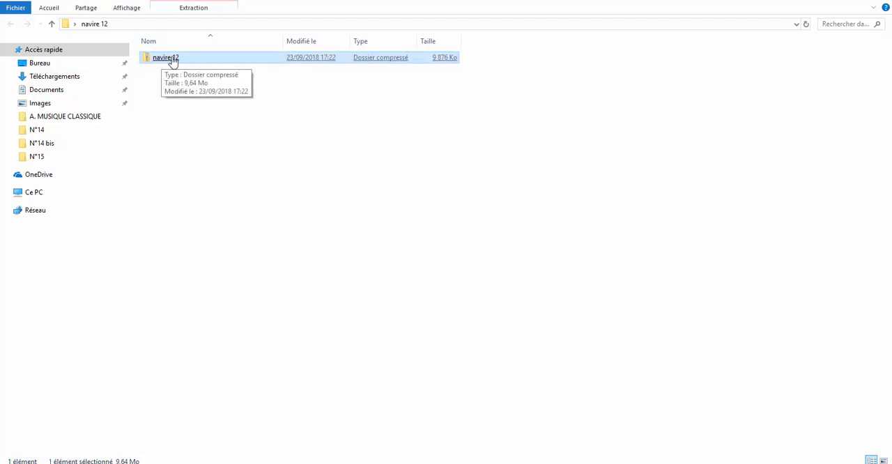
right_click(163, 62)
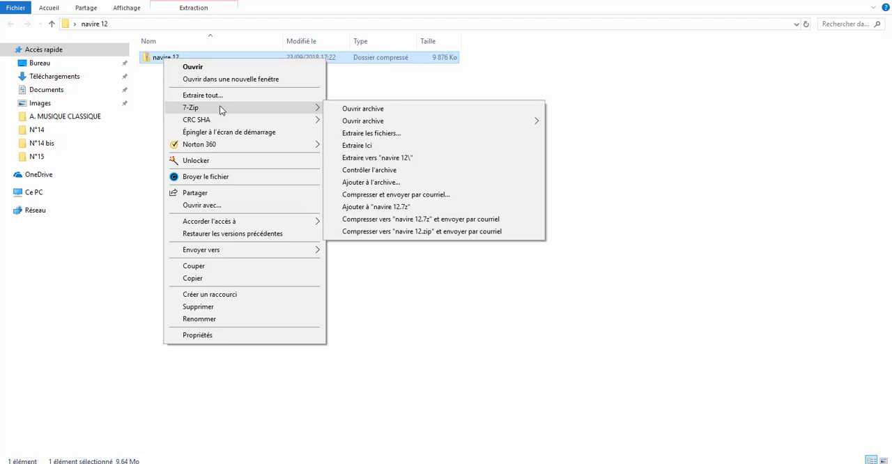
click(725, 66)
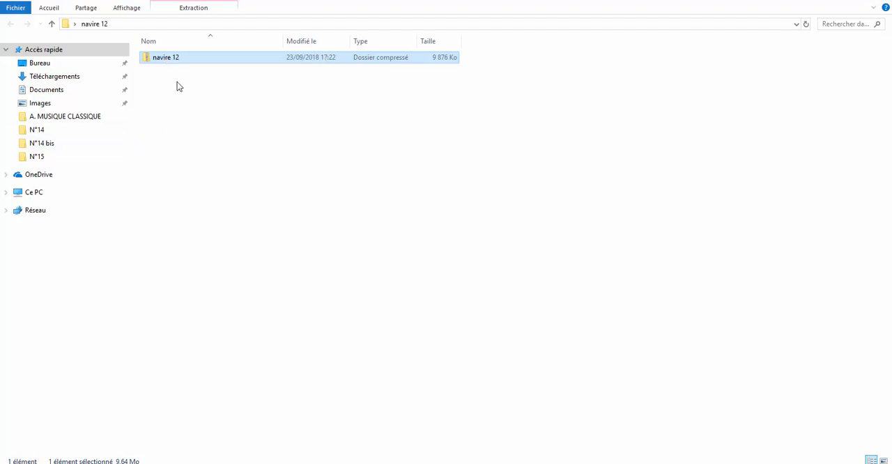
Extract the "navire 12" archive into its current folder with 7-Zip.
right_click(191, 58)
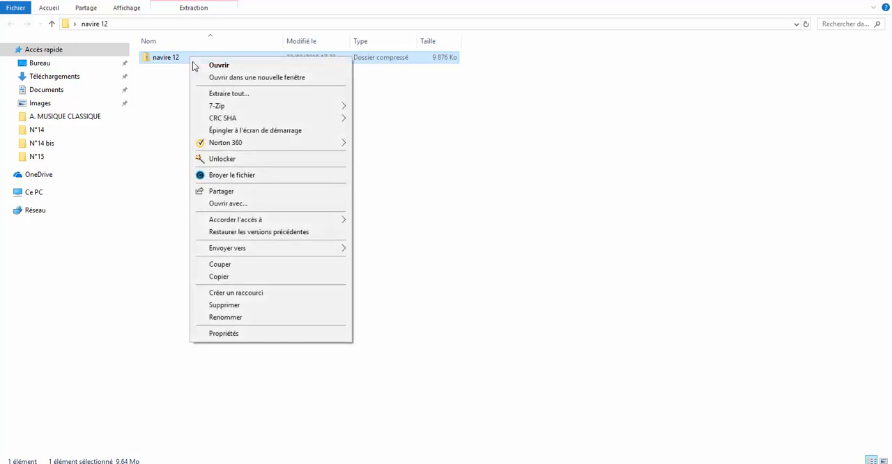
mouse_move(301, 105)
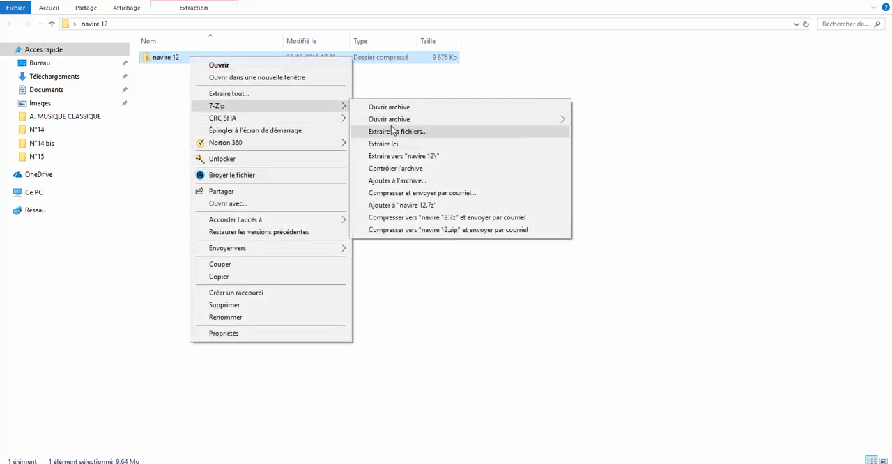
click(382, 147)
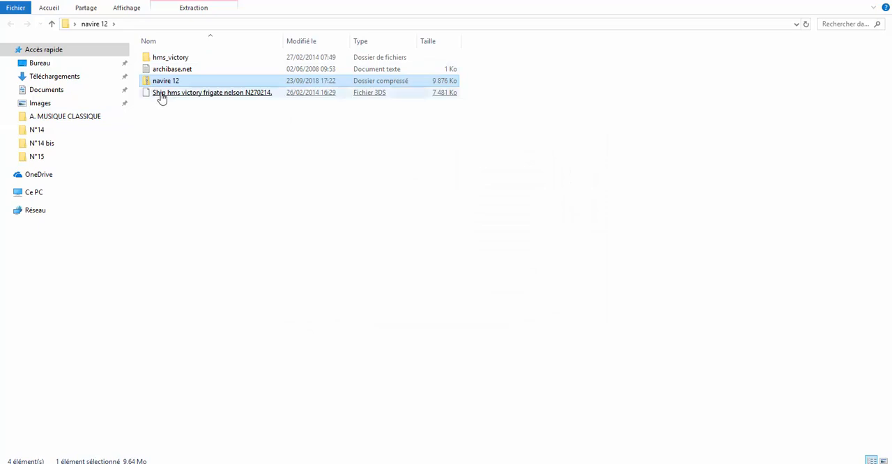
click(170, 59)
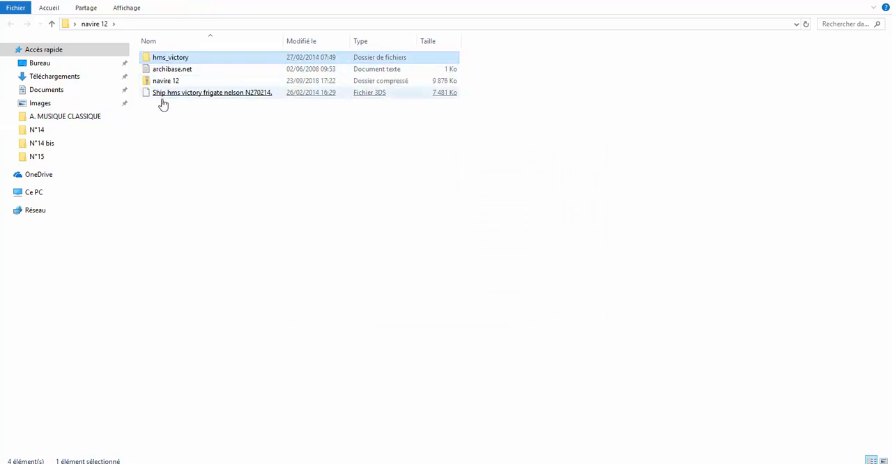
click(165, 93)
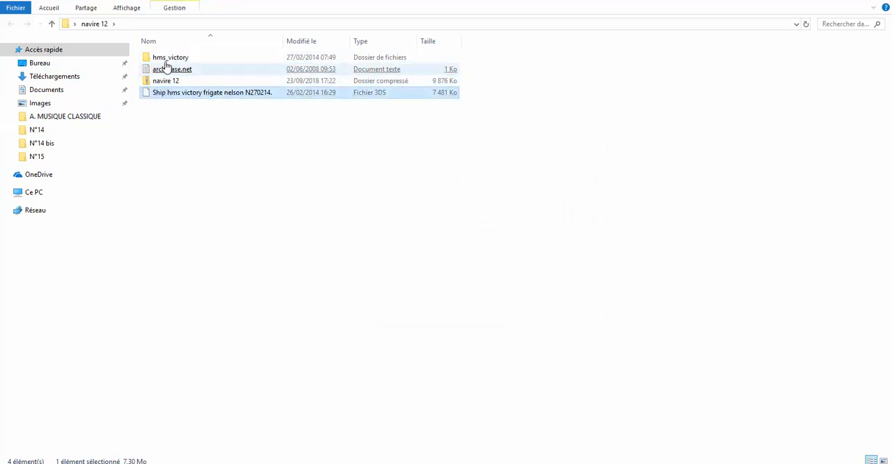
click(167, 59)
click(172, 95)
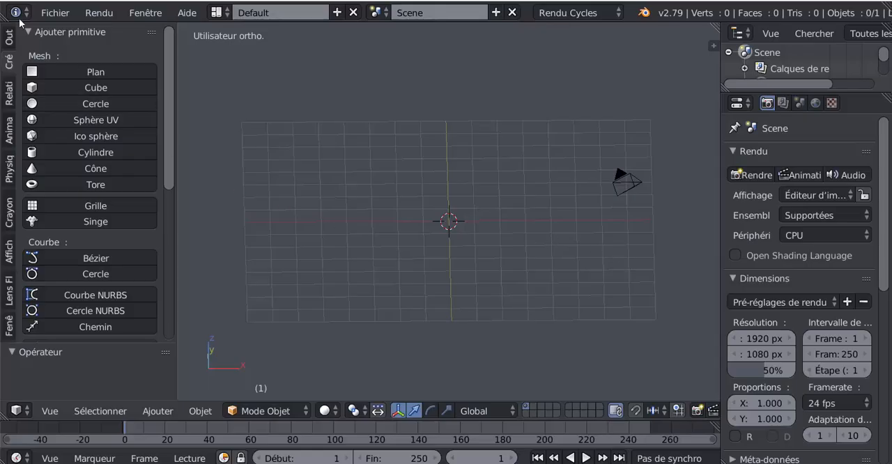
Switch to Blender and check the Import-Export add-ons in the user preferences for Autodesk 3DS format support.
click(57, 14)
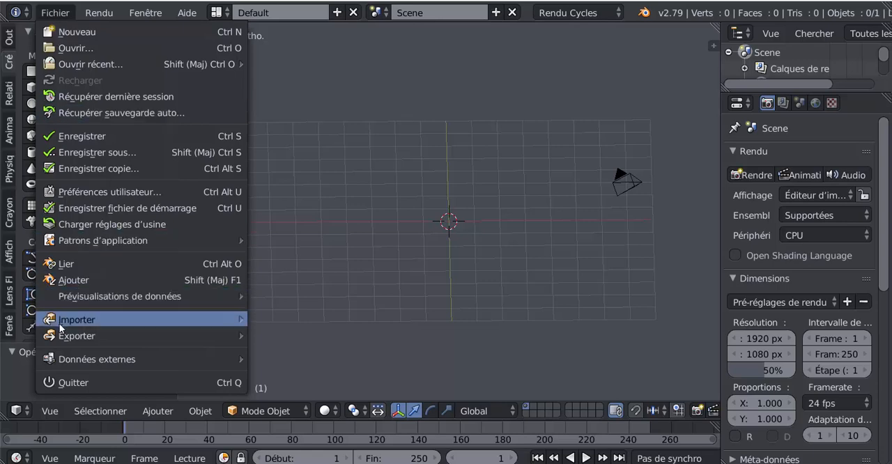
mouse_move(63, 340)
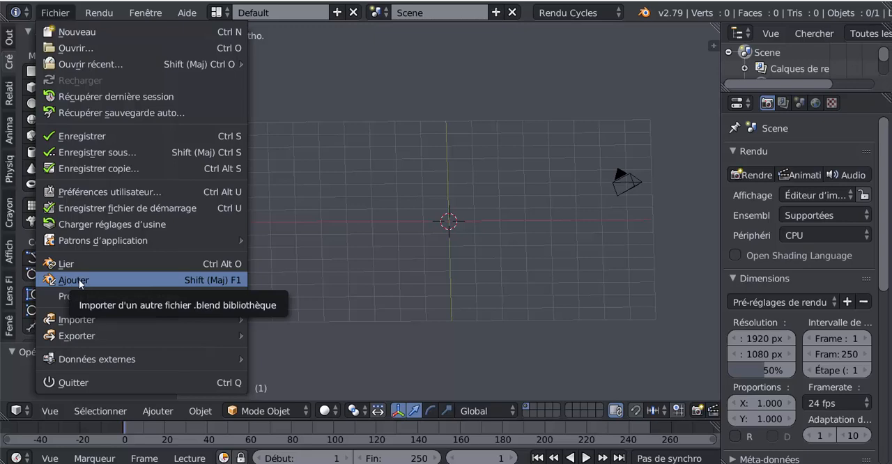
mouse_move(77, 321)
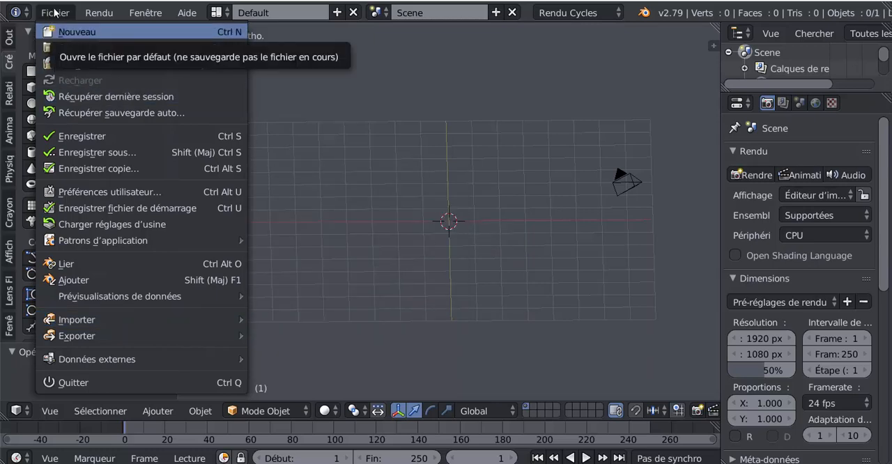
click(79, 192)
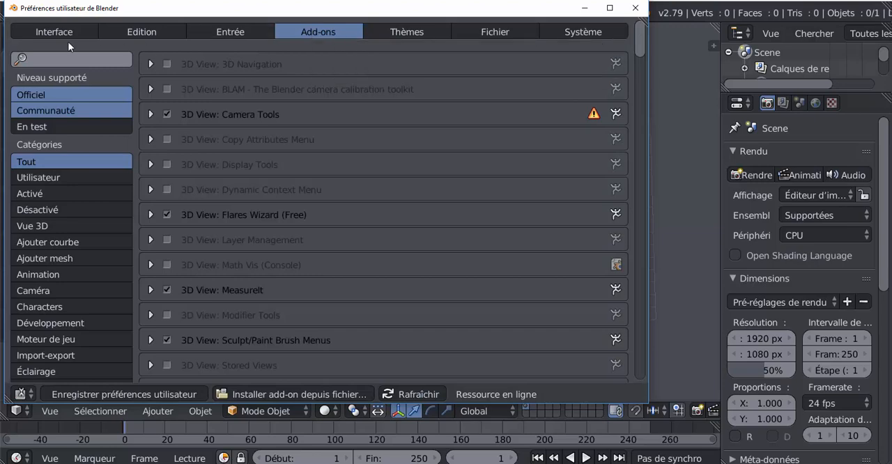
click(68, 58)
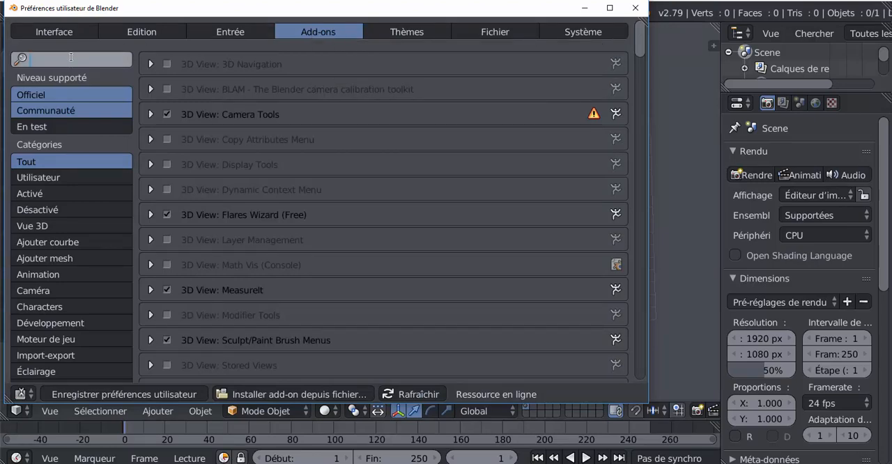
click(38, 354)
click(38, 356)
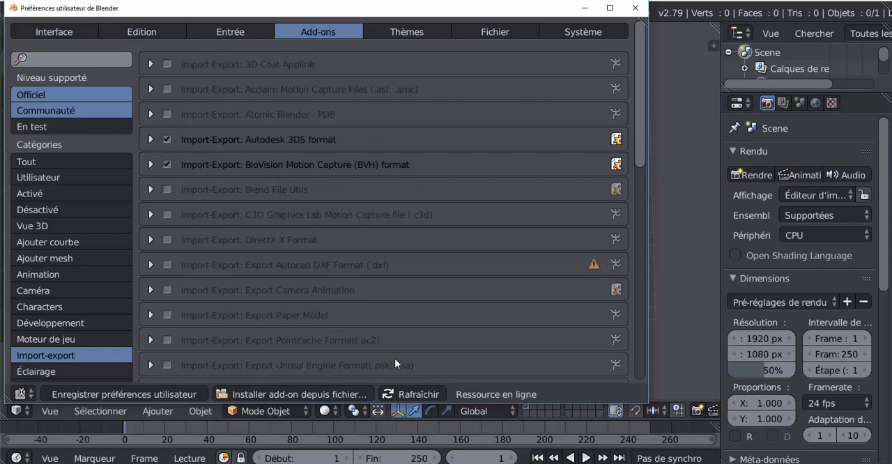
click(634, 8)
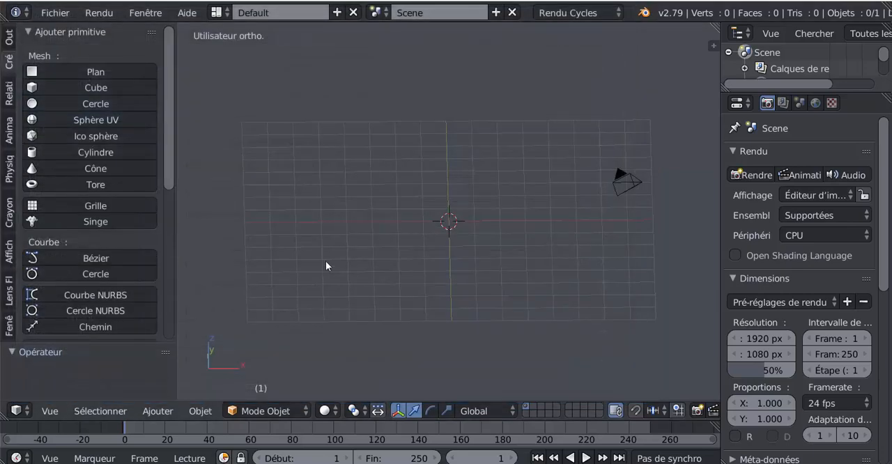
Import the 3D Studio file "Ship hms victory frigate nelson N270214.3DS" from the desktop folder "navire 12".
click(87, 410)
click(52, 16)
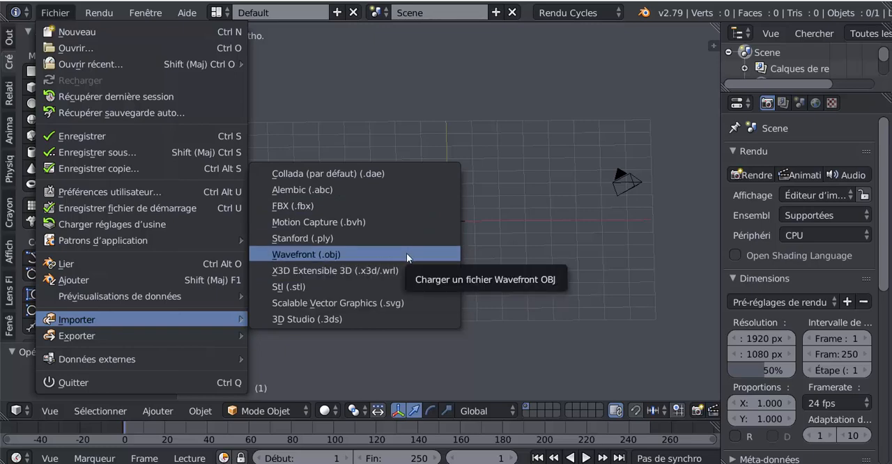
click(310, 318)
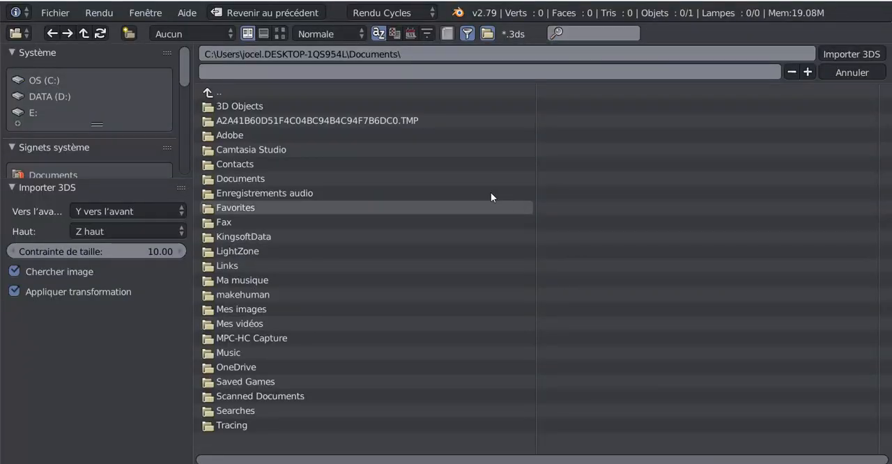
scroll(81, 111, down, 3)
click(39, 123)
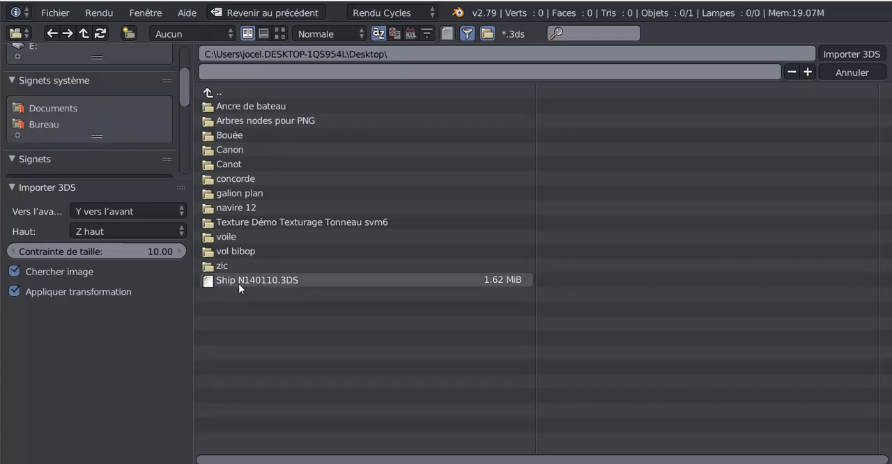
click(228, 209)
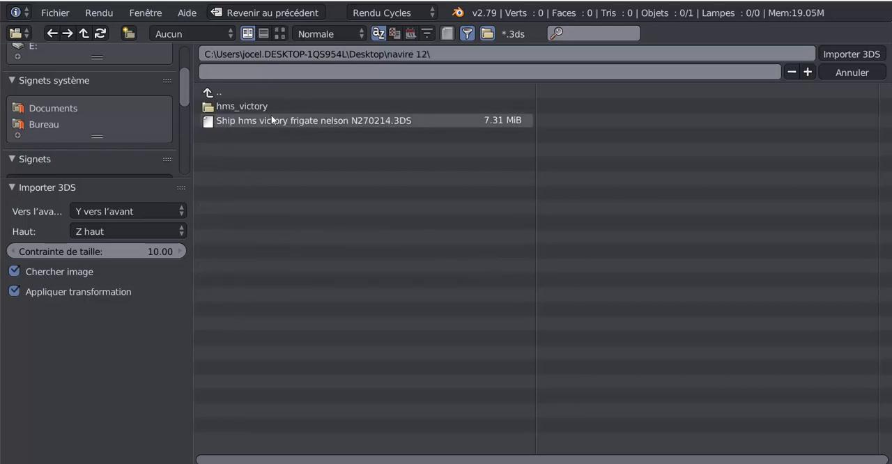
click(309, 121)
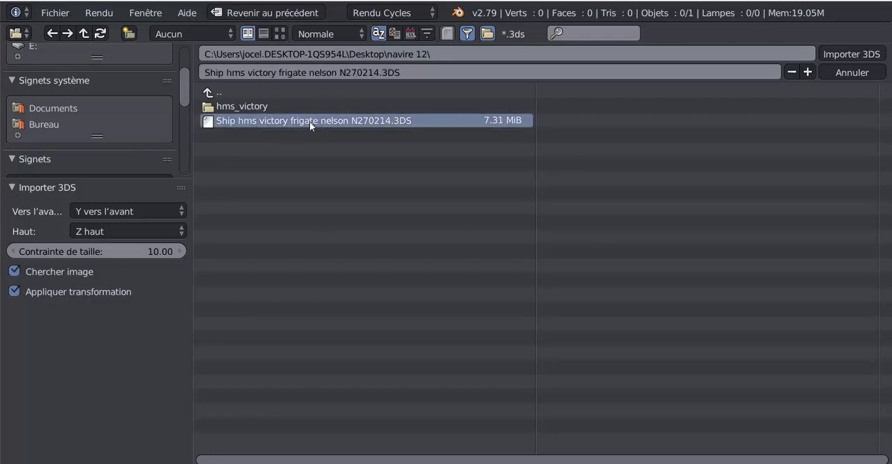
click(851, 54)
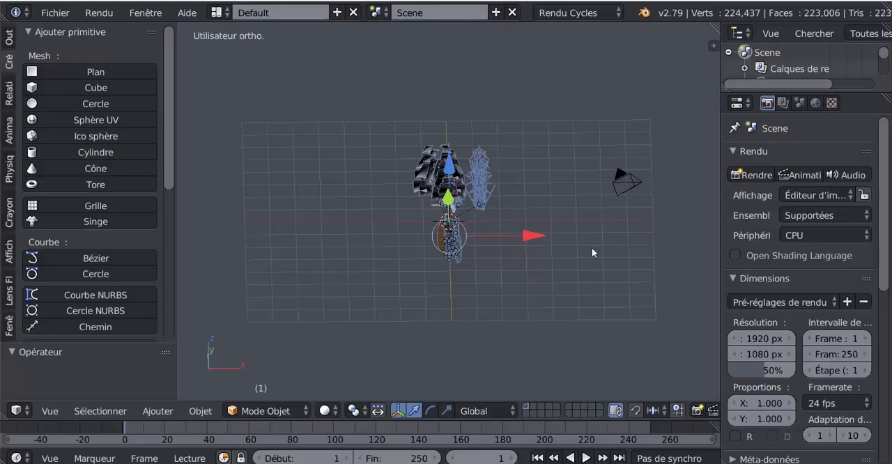
Select the parent empty "$$$DUMMY.Group01" at the scene origin, where the relationship lines meet.
middle_drag(592, 248, 433, 221)
scroll(433, 221, up, 5)
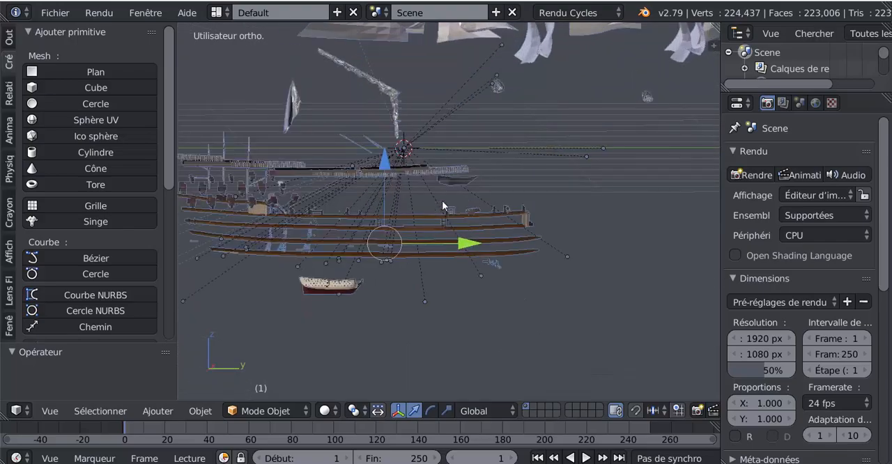
scroll(432, 233, up, 3)
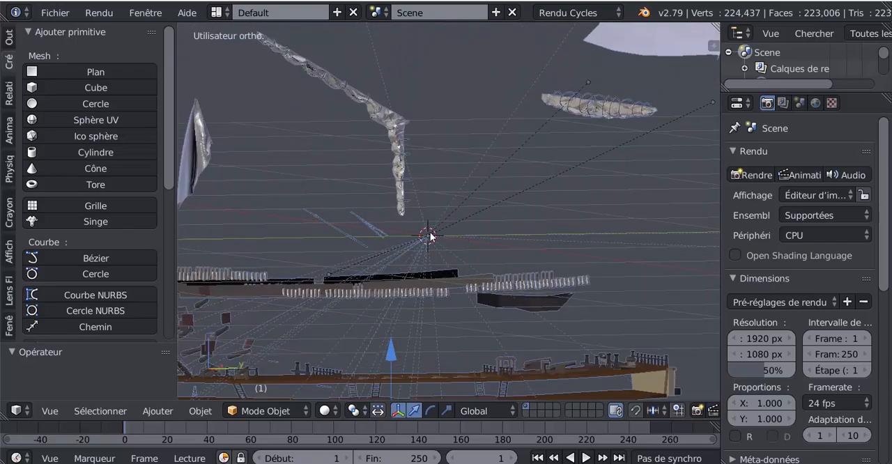
right_click(442, 217)
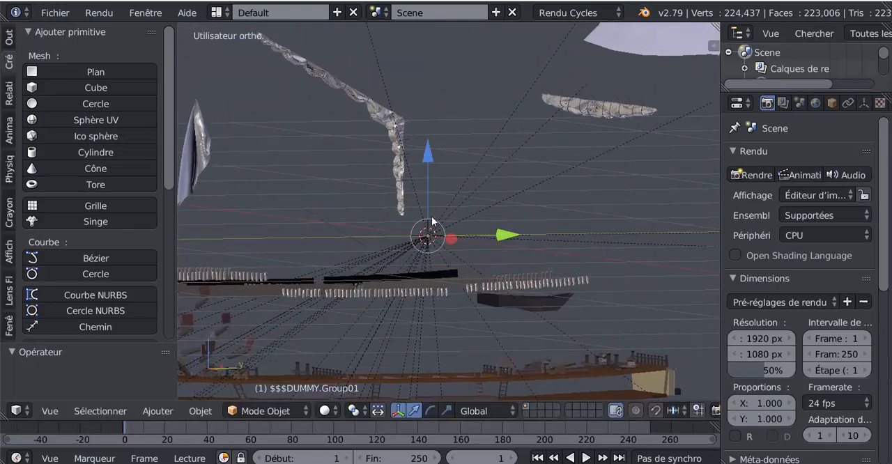
Try moving the parent empty to check which ship parts follow it, cancelling each move.
key(g)
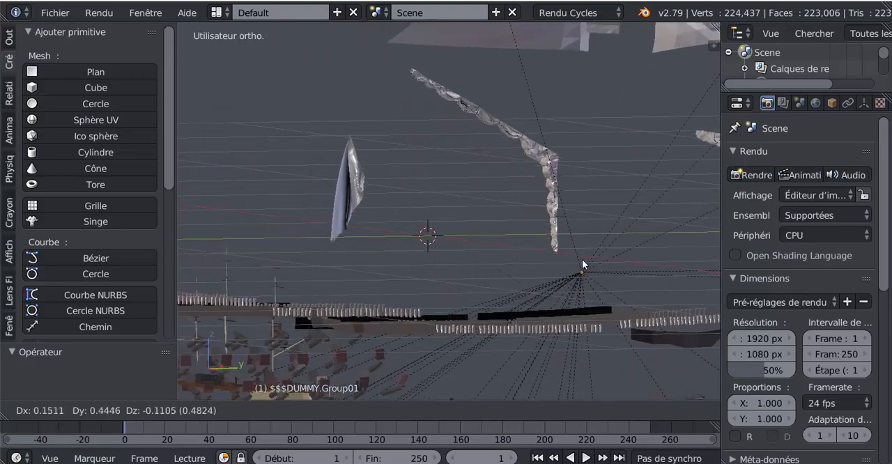
right_click(569, 247)
key(g)
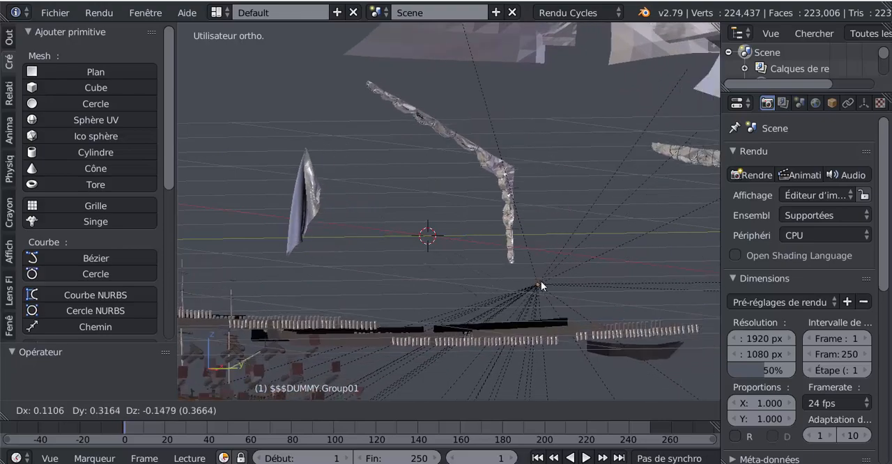
right_click(463, 244)
Examine the empty at the origin and the relationship lines linking it to the hull, masts and sails.
scroll(452, 225, up, 6)
shift+middle_drag(452, 252, 411, 122)
scroll(347, 274, up, 8)
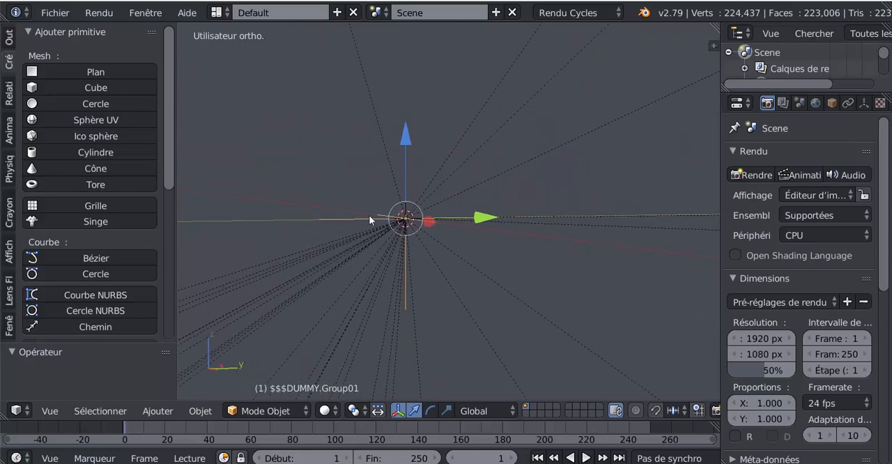
middle_drag(457, 261, 423, 312)
scroll(456, 262, down, 9)
scroll(456, 248, down, 13)
scroll(455, 244, down, 7)
middle_drag(429, 266, 413, 252)
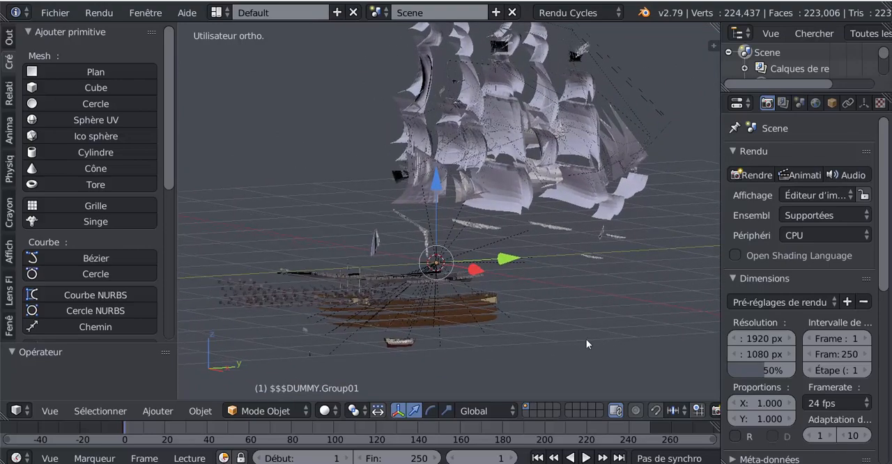
middle_drag(581, 341, 588, 333)
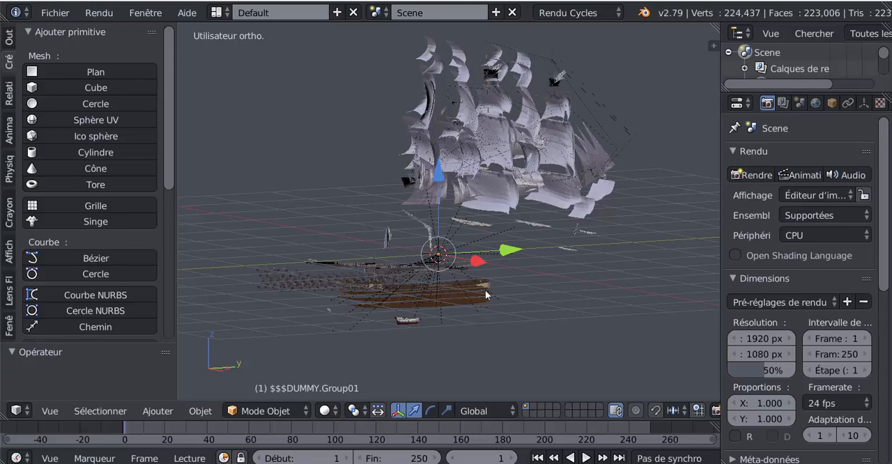
middle_drag(541, 304, 523, 330)
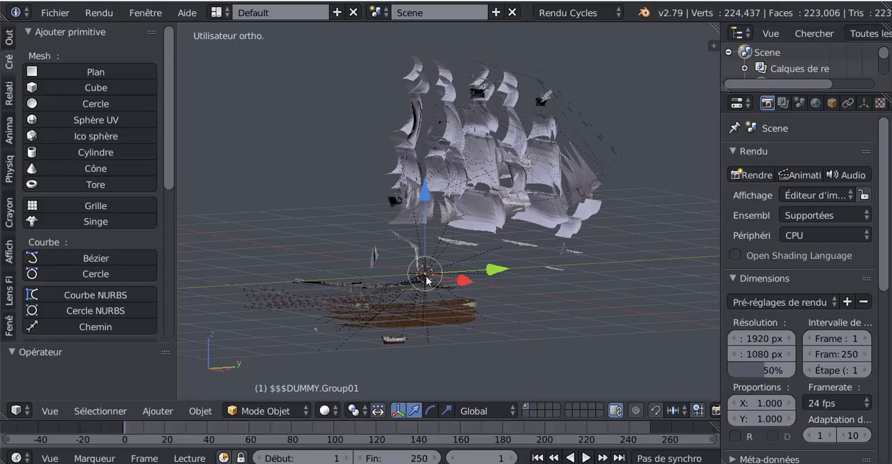
scroll(417, 293, down, 3)
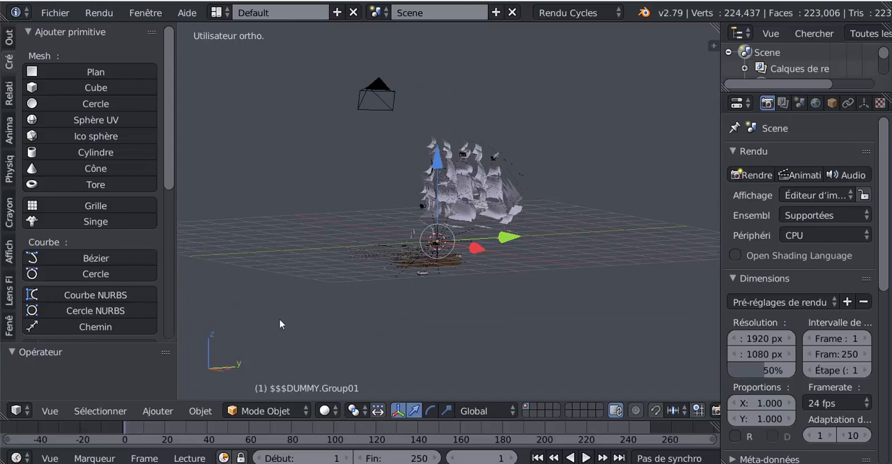
scroll(601, 277, up, 3)
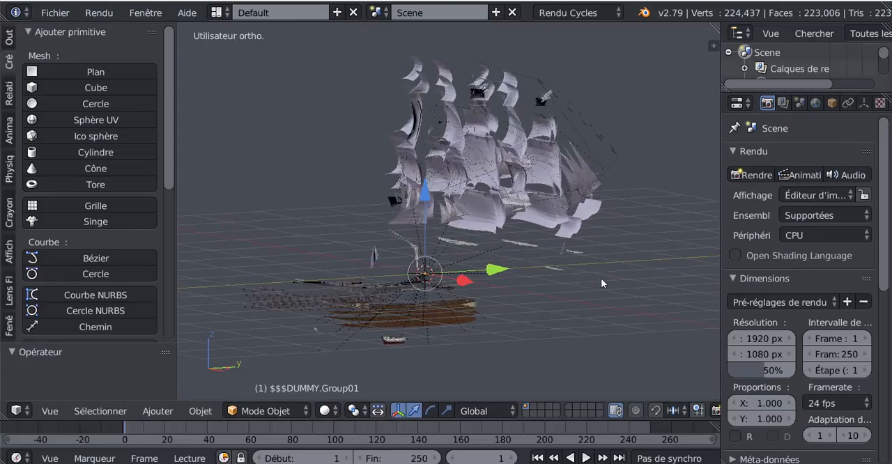
scroll(601, 278, up, 2)
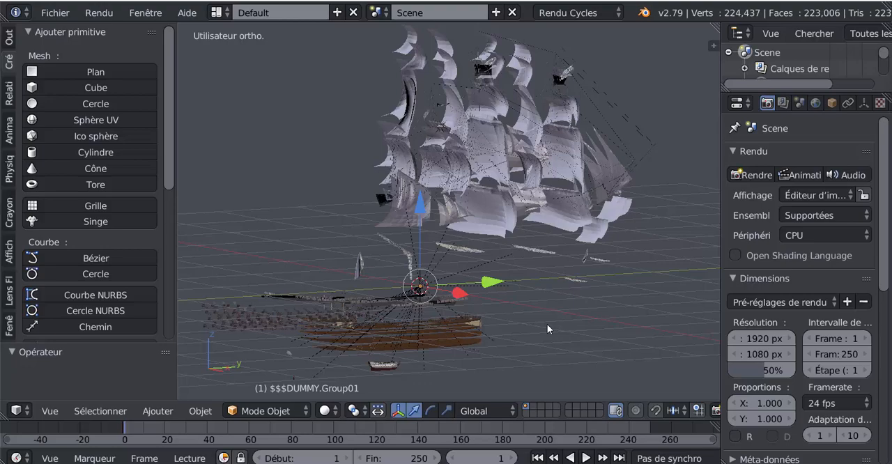
Clear the parent relationships of all the scene's objects, without keeping their transformations.
key(alt+p)
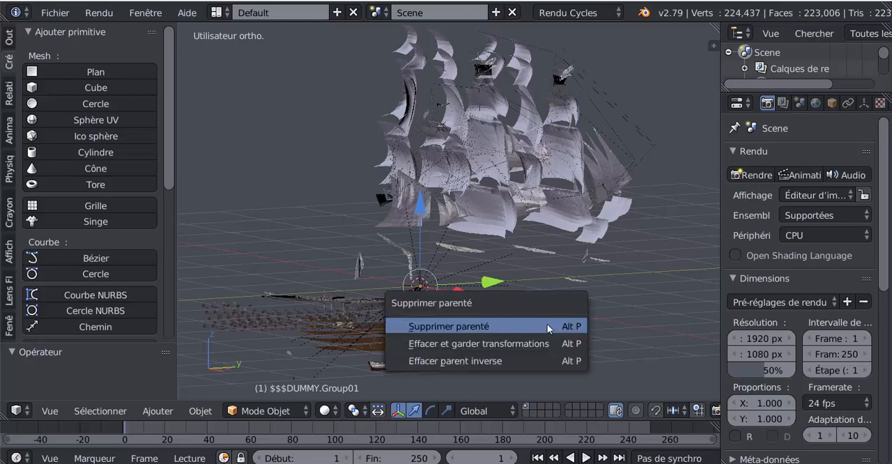
click(508, 325)
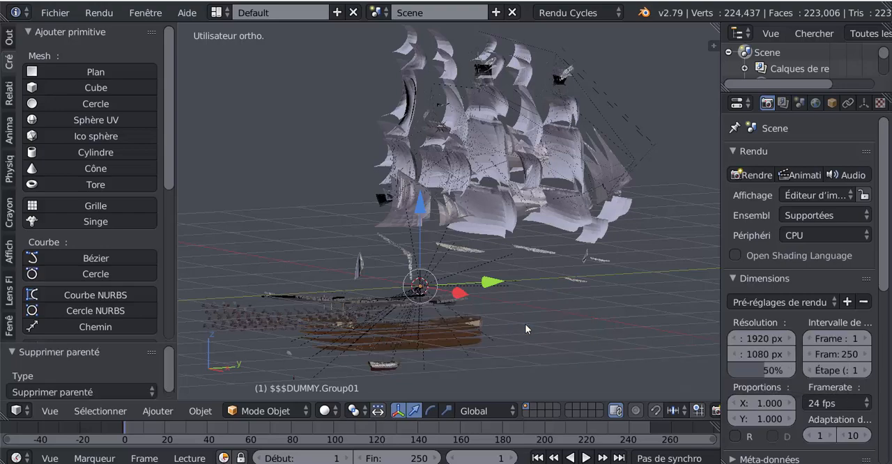
key(a)
key(a)
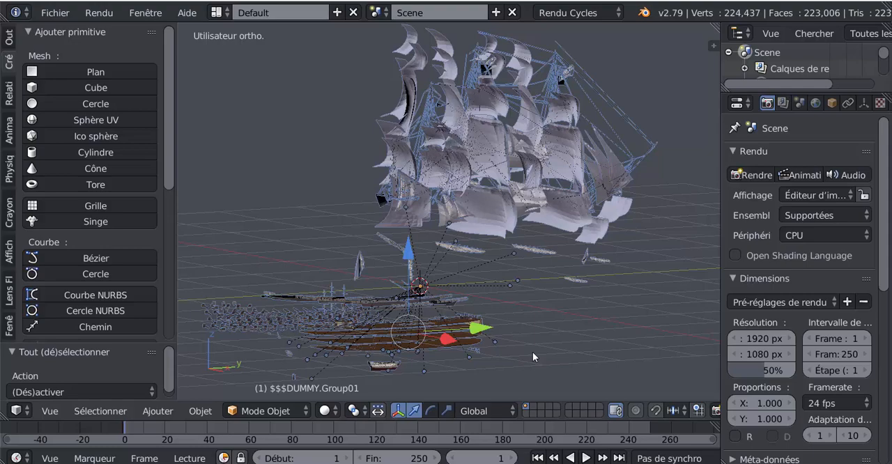
key(alt+p)
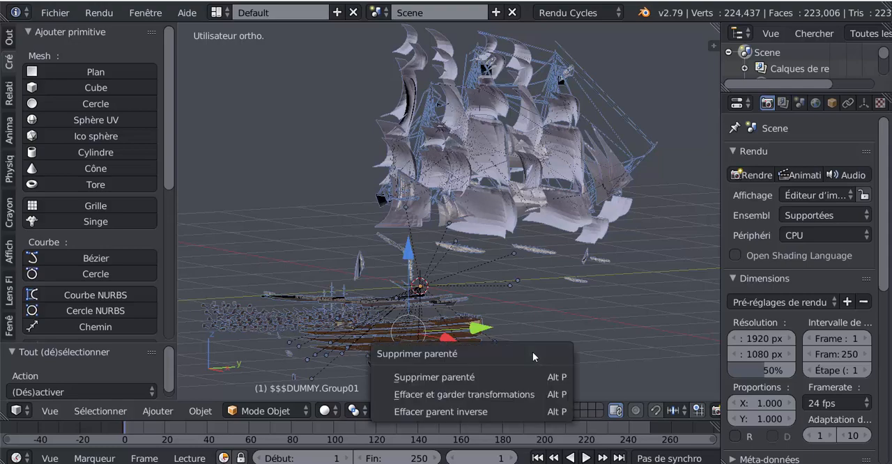
click(474, 376)
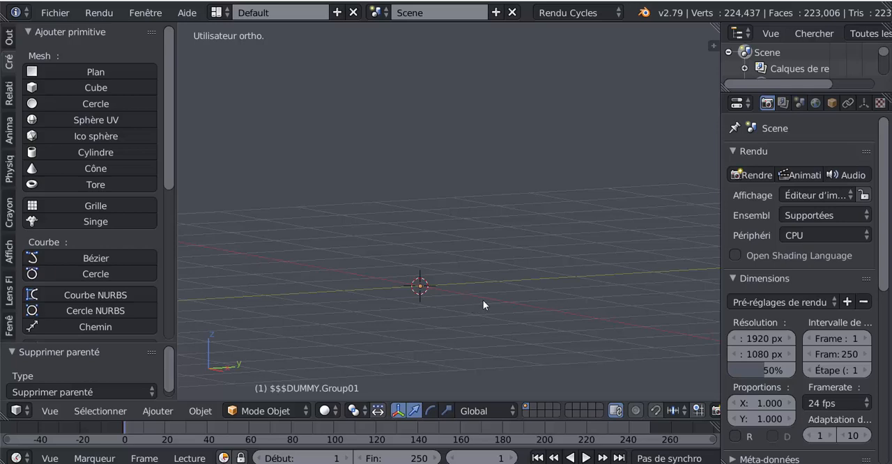
Scale all the selected, unparented ship parts down together by a factor of about 0.146.
scroll(494, 270, down, 10)
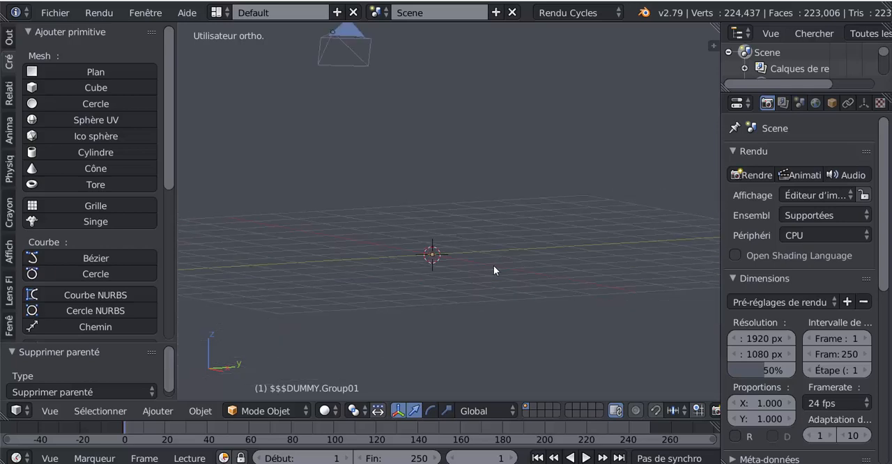
scroll(493, 267, up, 10)
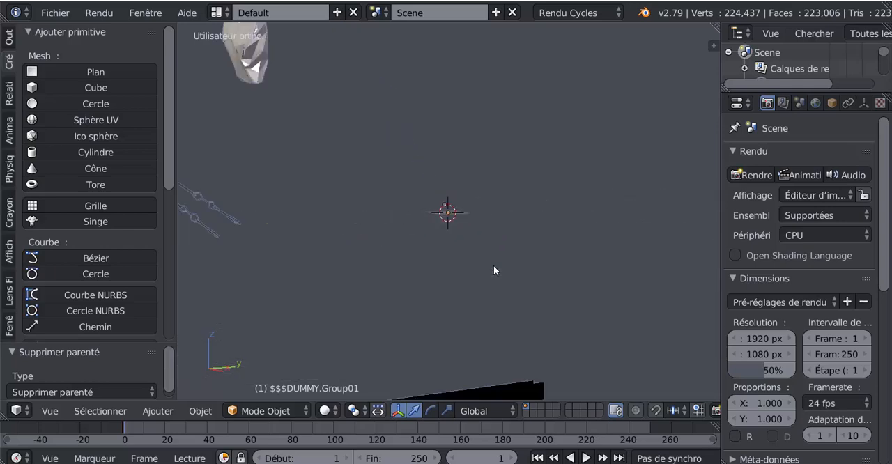
scroll(493, 265, down, 3)
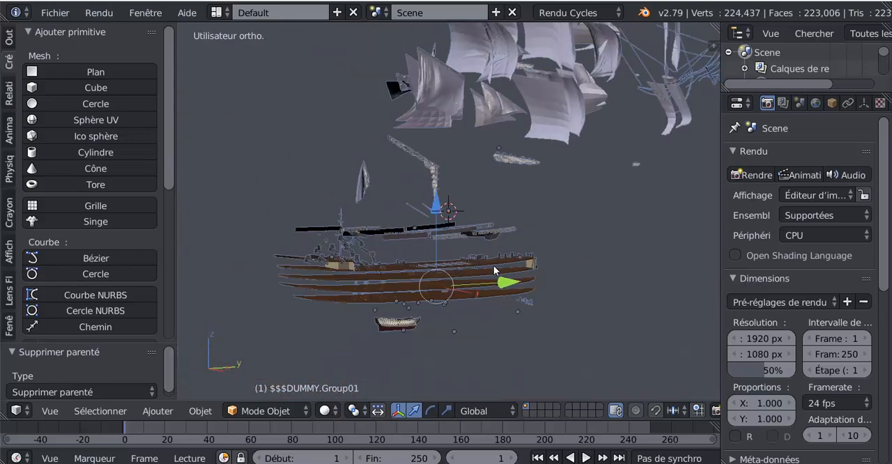
middle_drag(583, 239, 539, 297)
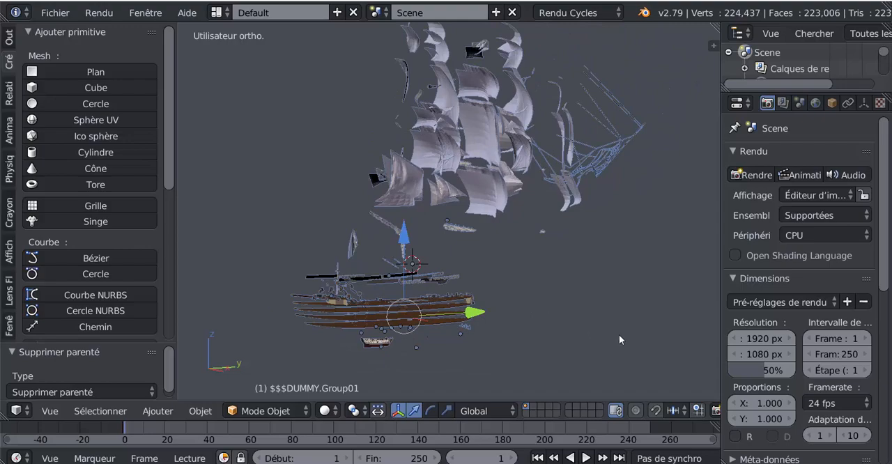
key(s)
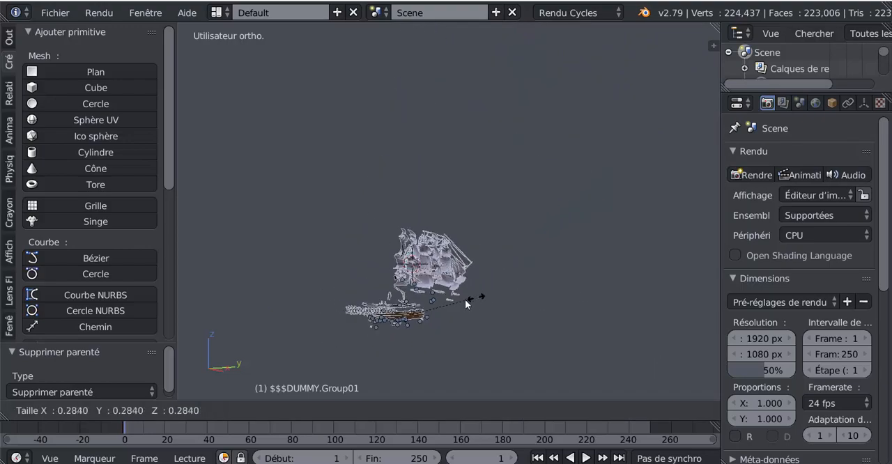
click(444, 308)
Scale the whole selection down again by a factor of about 0.112.
shift+middle_drag(455, 328, 499, 285)
scroll(498, 215, up, 3)
key(s)
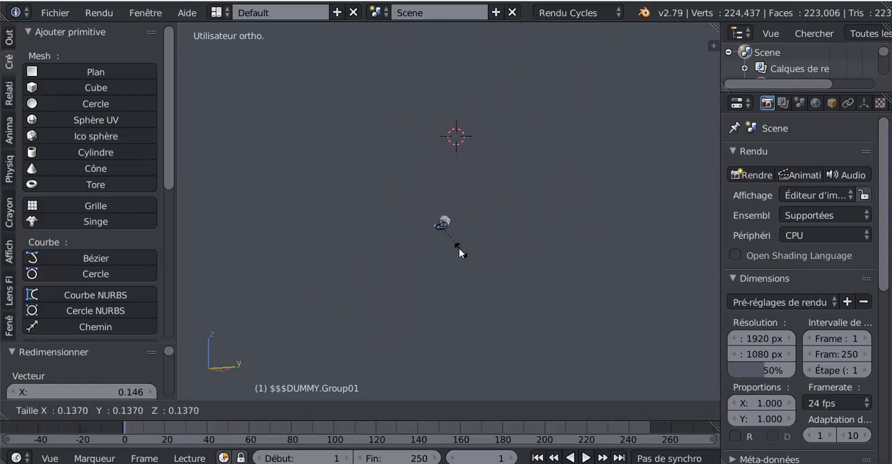
click(459, 250)
Shrink the selected ship parts further by a factor of about 0.132.
scroll(459, 258, up, 2)
shift+middle_drag(457, 265, 503, 160)
scroll(480, 208, up, 4)
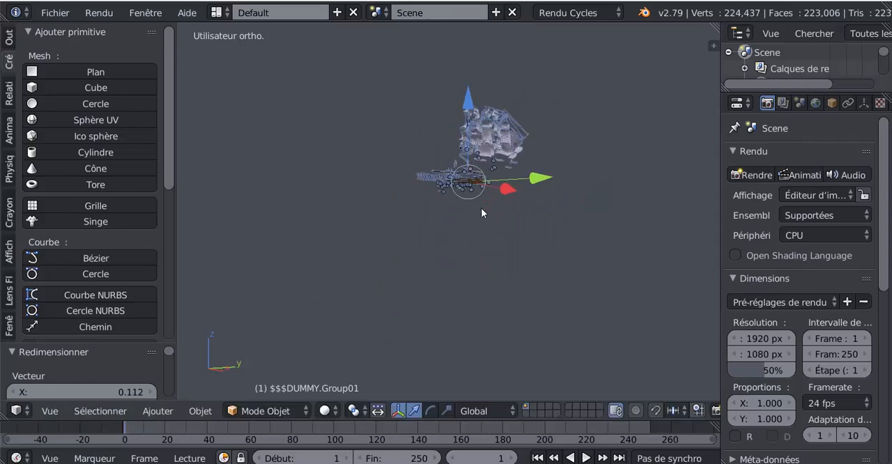
shift+middle_drag(483, 211, 466, 261)
scroll(466, 262, up, 2)
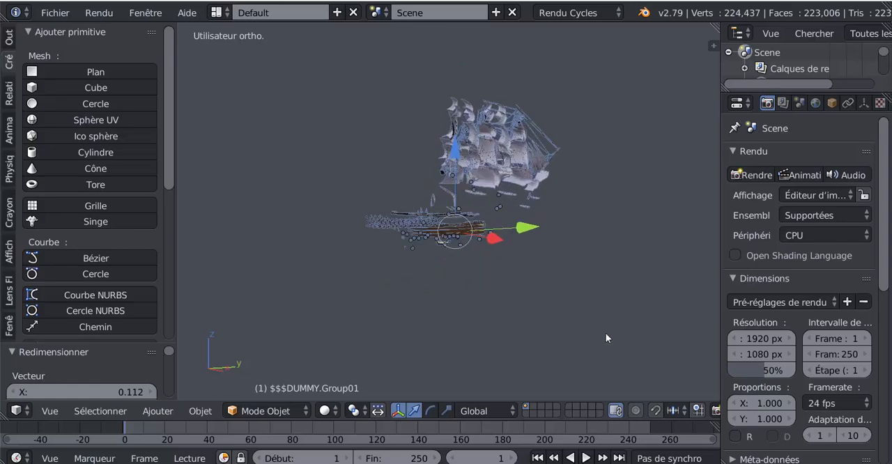
key(s)
click(478, 255)
Reduce the selected ship once more by a scale factor of about 0.093.
scroll(474, 260, up, 5)
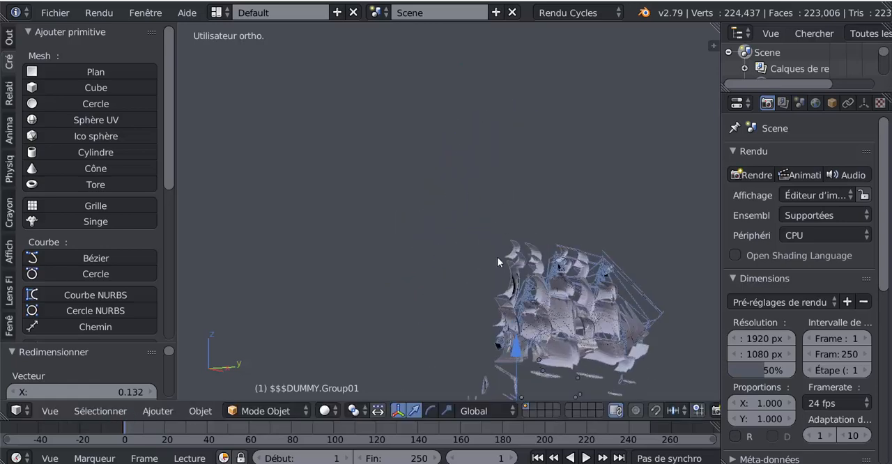
shift+middle_drag(496, 256, 389, 117)
scroll(404, 178, up, 3)
shift+middle_drag(395, 197, 491, 157)
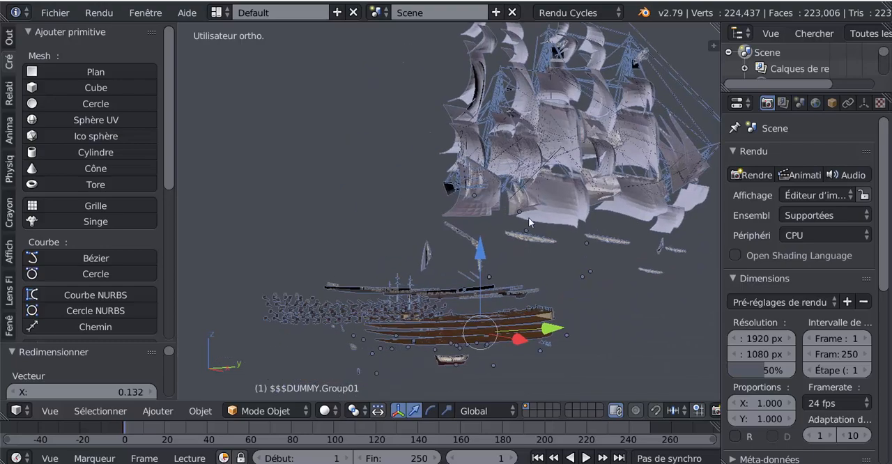
scroll(559, 264, down, 3)
key(s)
click(481, 276)
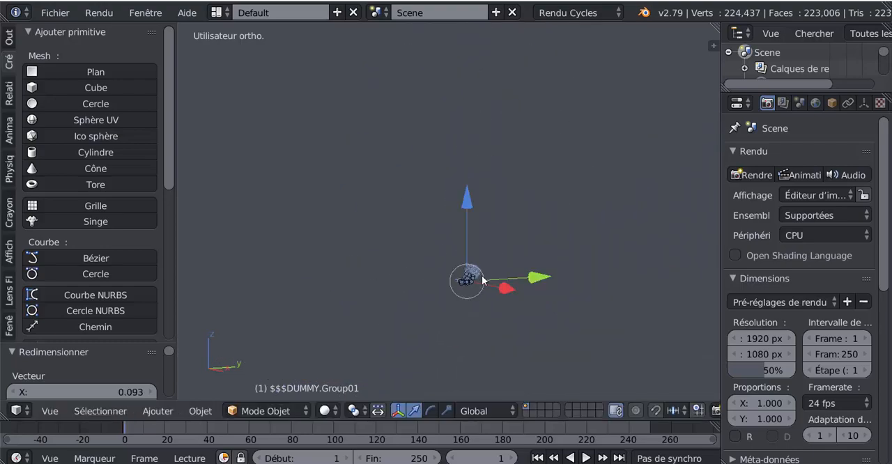
Scale the selected ship parts down by another factor of about 0.137.
scroll(481, 275, up, 2)
shift+middle_drag(482, 275, 432, 285)
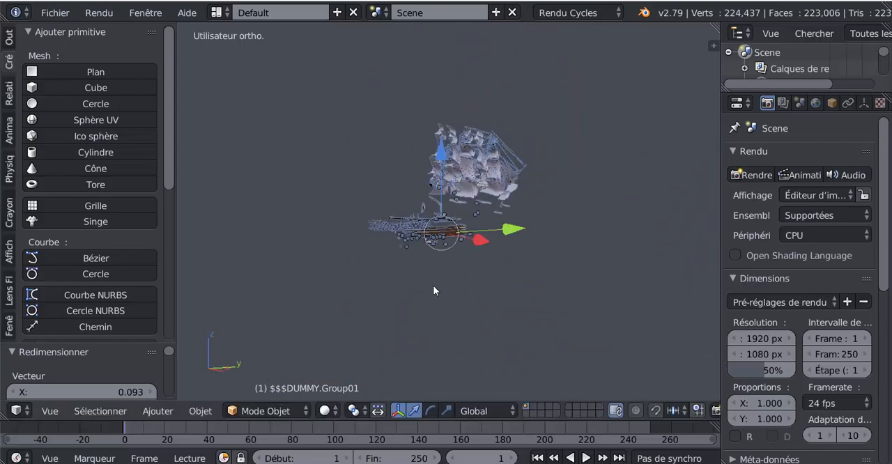
scroll(432, 285, up, 4)
scroll(437, 280, down, 5)
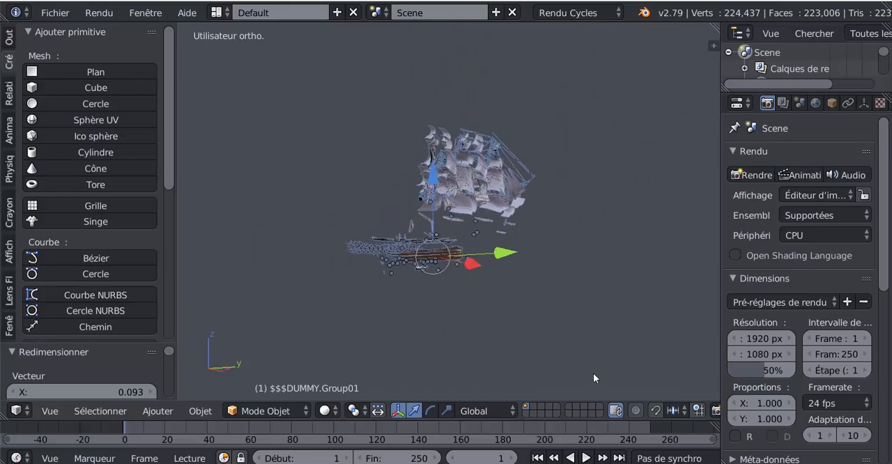
key(s)
click(447, 280)
Inspect the reduced ship from near and far to judge its size and position in the scene.
scroll(434, 332, up, 9)
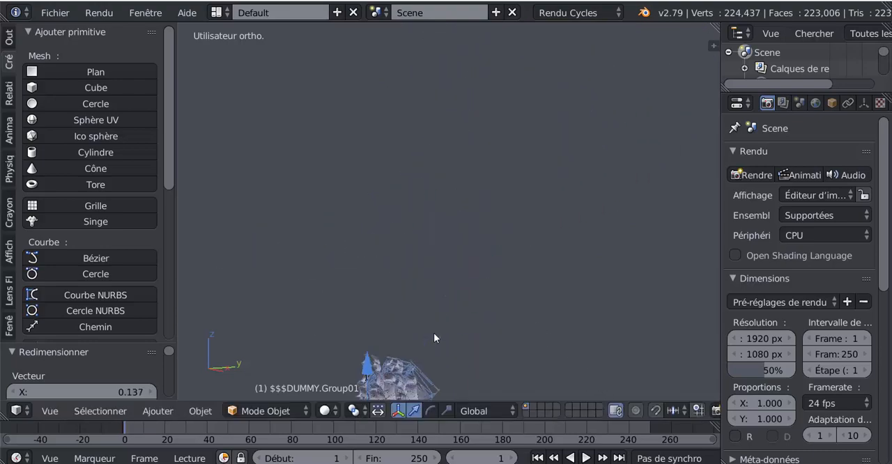
shift+middle_drag(433, 333, 488, 136)
scroll(449, 238, up, 3)
shift+middle_drag(490, 226, 551, 108)
scroll(487, 186, up, 2)
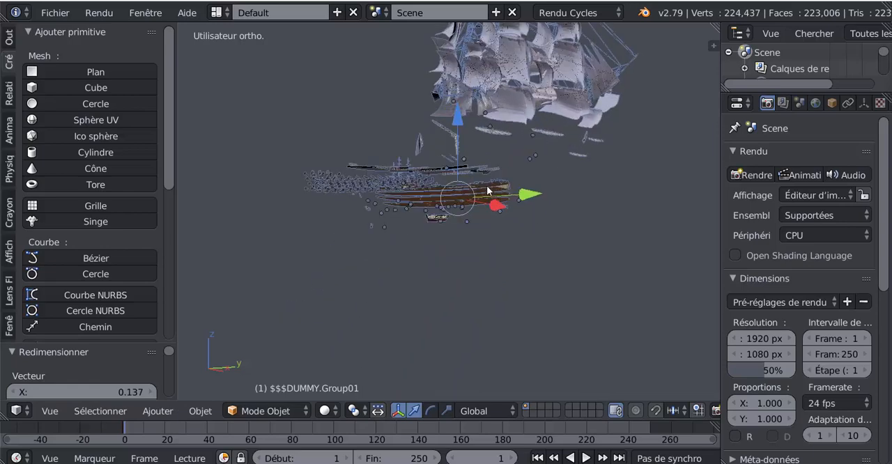
scroll(488, 190, up, 2)
shift+middle_drag(488, 248, 475, 301)
scroll(571, 300, down, 4)
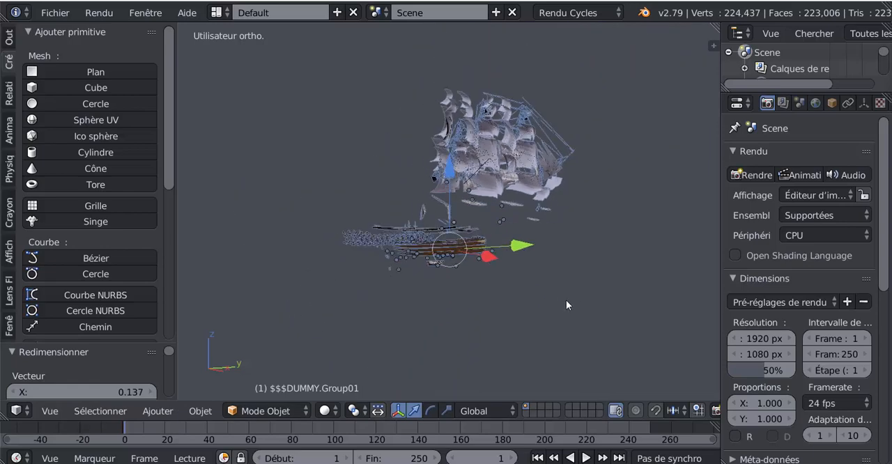
scroll(564, 300, down, 2)
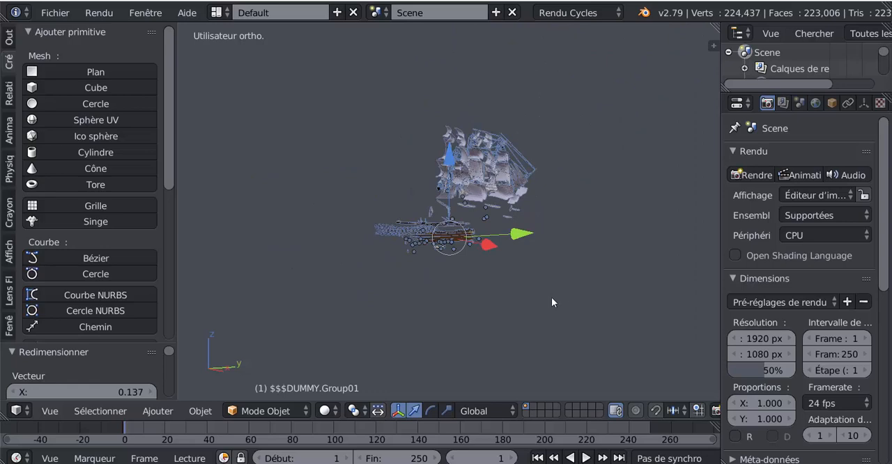
Snap the 3D cursor to the world centre, then snap the selected ship parts to the cursor with offset.
key(shift+s)
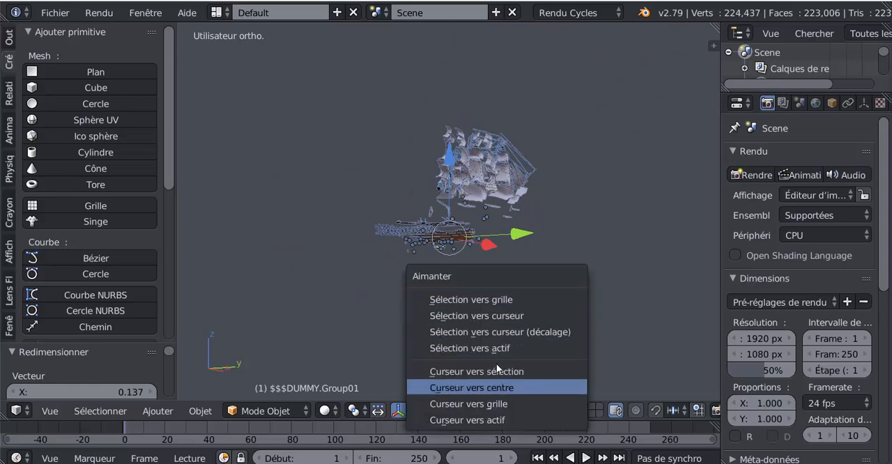
click(491, 388)
key(shift+s)
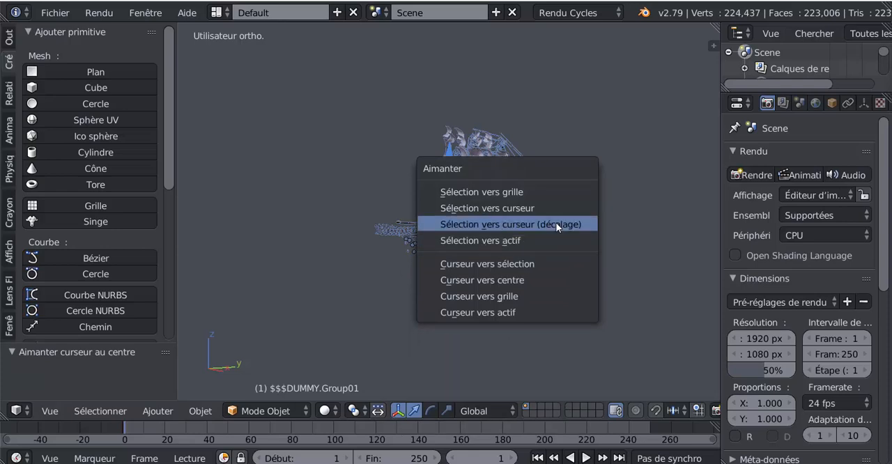
click(557, 225)
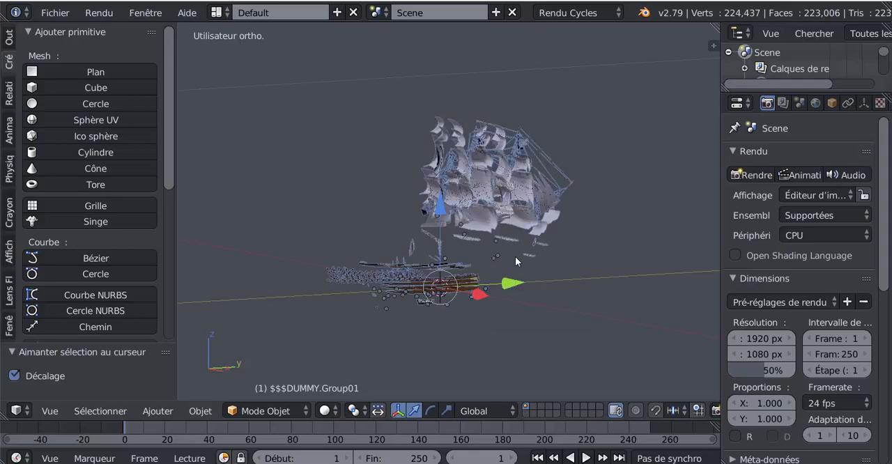
key(KP_1)
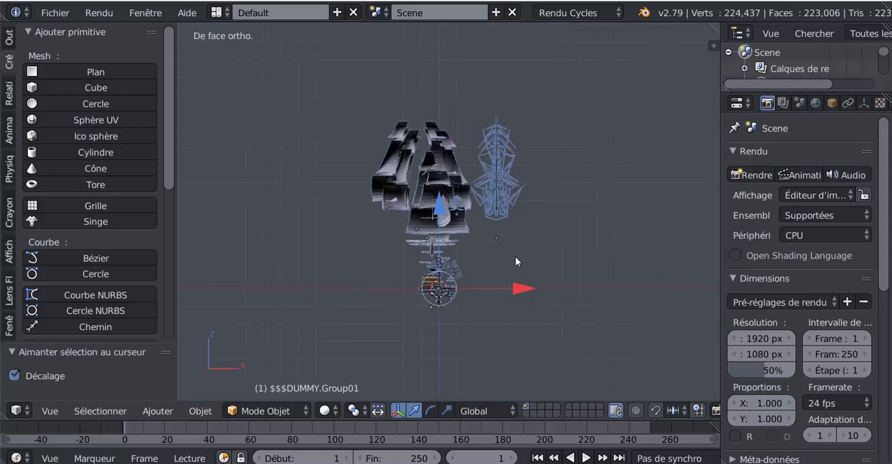
middle_drag(535, 272, 424, 313)
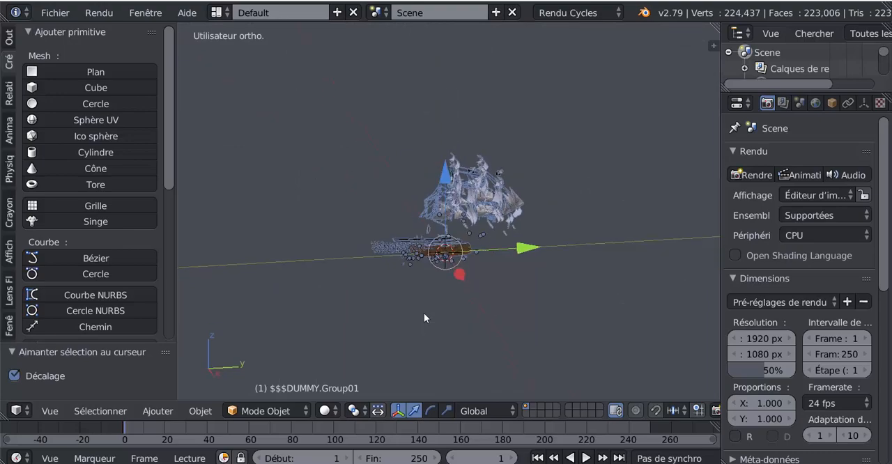
Scale the centred ship parts up together by a factor of about 27.487.
scroll(424, 313, down, 10)
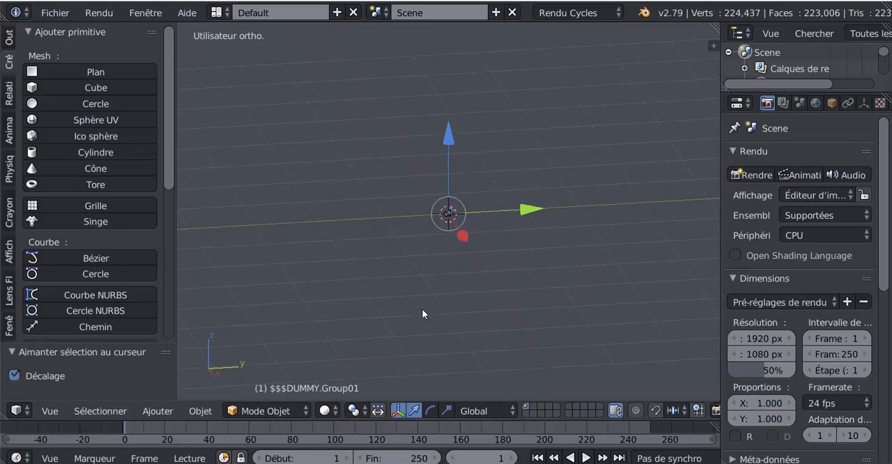
key(s)
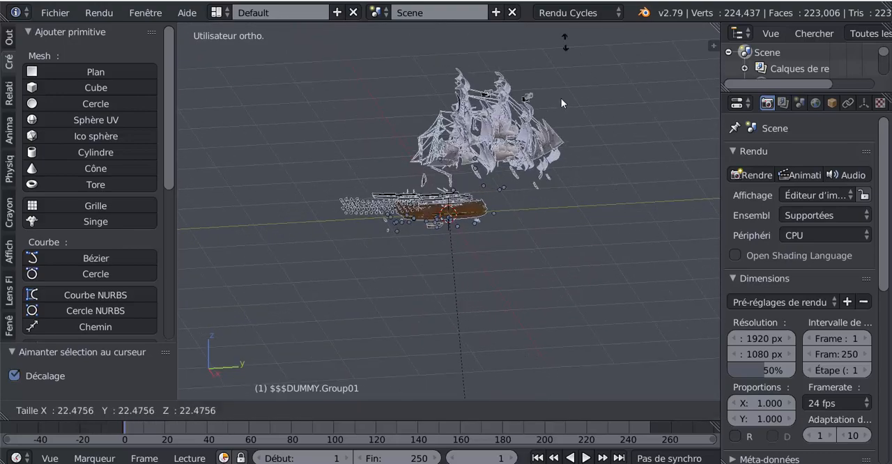
click(554, 340)
middle_drag(535, 302, 393, 155)
middle_drag(363, 180, 511, 216)
scroll(555, 242, up, 4)
scroll(439, 261, up, 4)
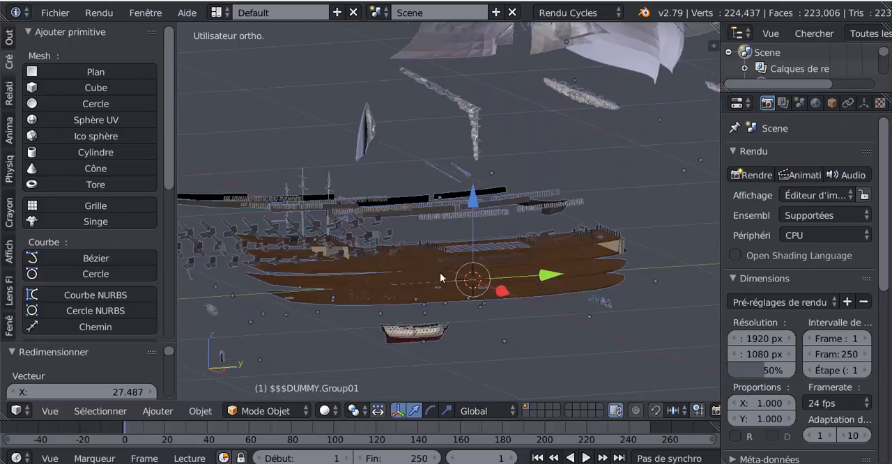
Select the decks and the small hull in turn to check they are separate parts, trying out a move on the hull.
right_click(467, 296)
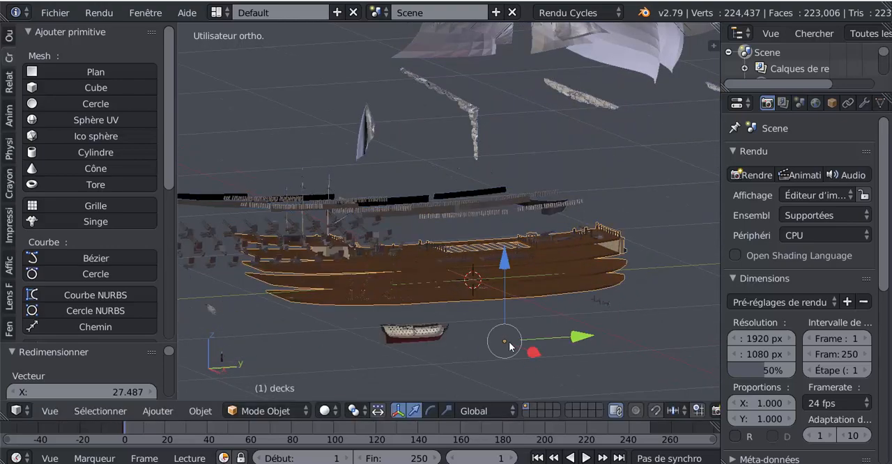
middle_drag(467, 295, 372, 310)
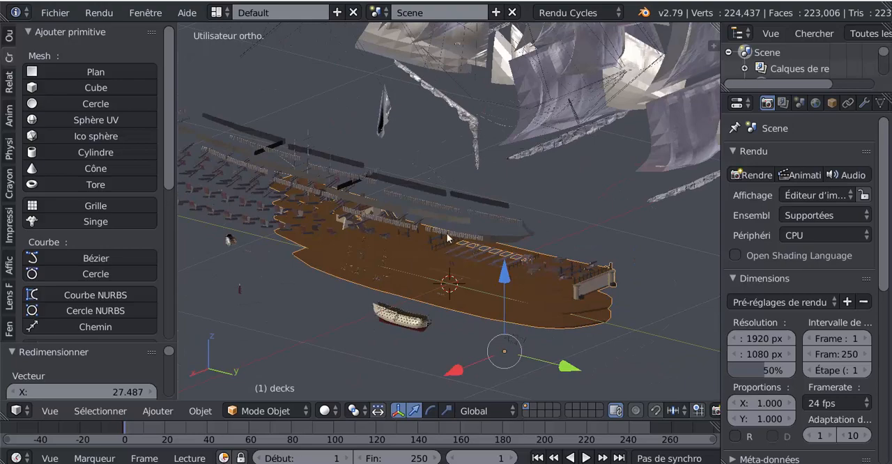
middle_drag(526, 327, 519, 302)
right_click(411, 302)
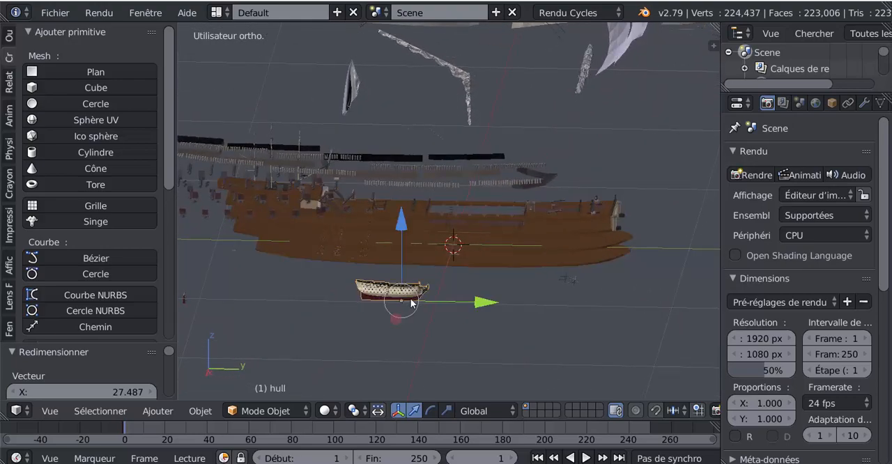
key(g)
right_click(372, 301)
right_click(476, 239)
Select the HWSAILS sails and move them about 2.331 along X, away from the ship.
middle_drag(502, 303, 531, 134)
right_click(631, 46)
right_click(542, 170)
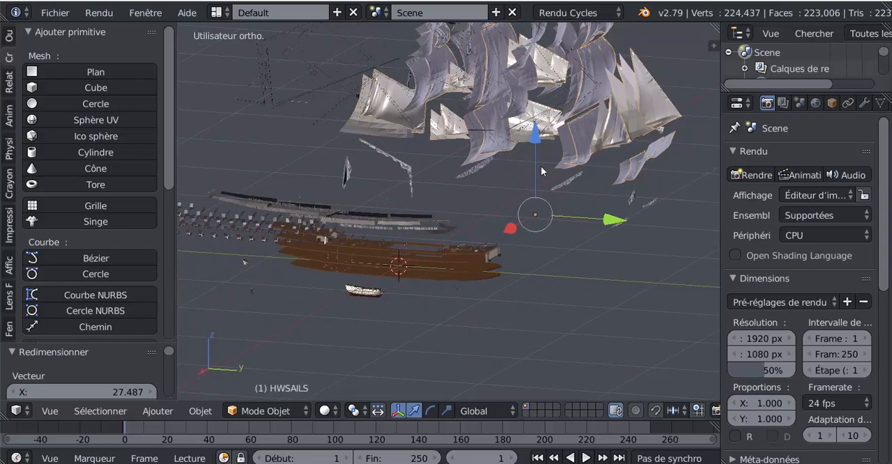
drag(535, 139, 535, 149)
middle_drag(535, 149, 480, 180)
drag(427, 260, 234, 307)
middle_drag(366, 287, 397, 255)
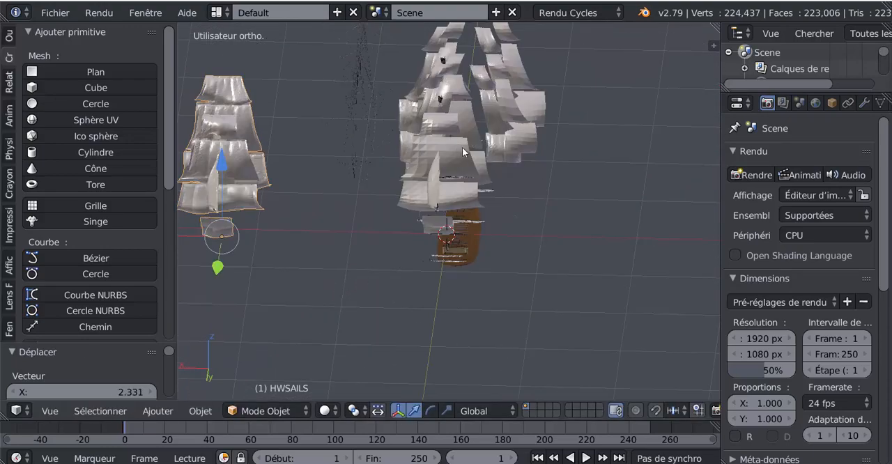
Move the coarser copy of the main sails to the ship's opposite side, and shift the coarser studding sails sideways and down.
right_click(452, 174)
drag(355, 233, 555, 221)
right_click(514, 147)
drag(402, 171, 481, 189)
drag(560, 114, 553, 240)
Select the HSTUDSAILS sails and move them about 1.025 along X, clear of the ship.
right_click(501, 148)
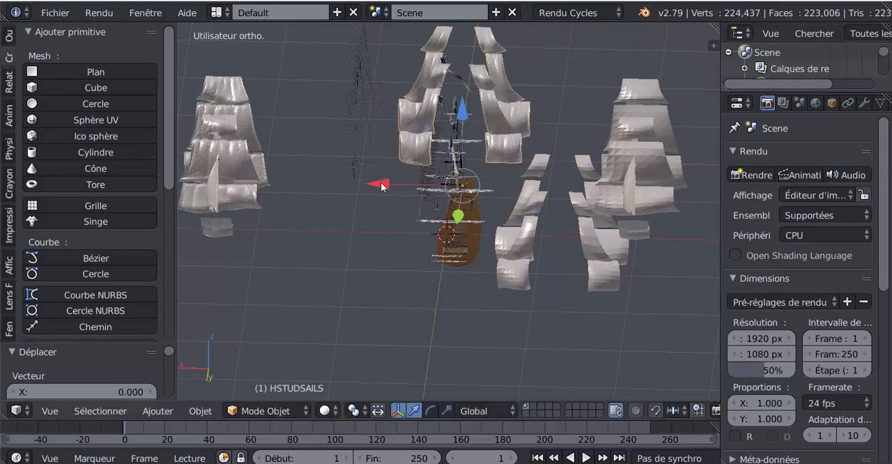
drag(382, 187, 287, 209)
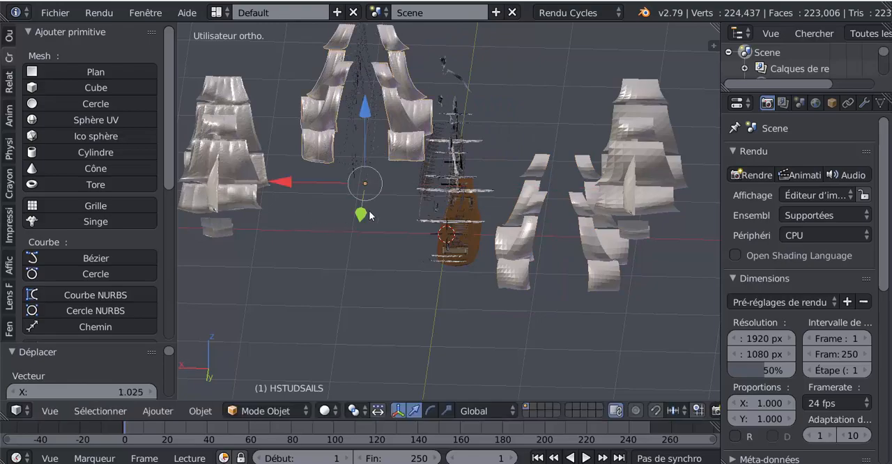
middle_drag(370, 216, 535, 217)
Inspect the sails up close and view the mesh structure of HSTUDSAILS in Edit Mode.
scroll(394, 201, up, 3)
scroll(507, 197, up, 3)
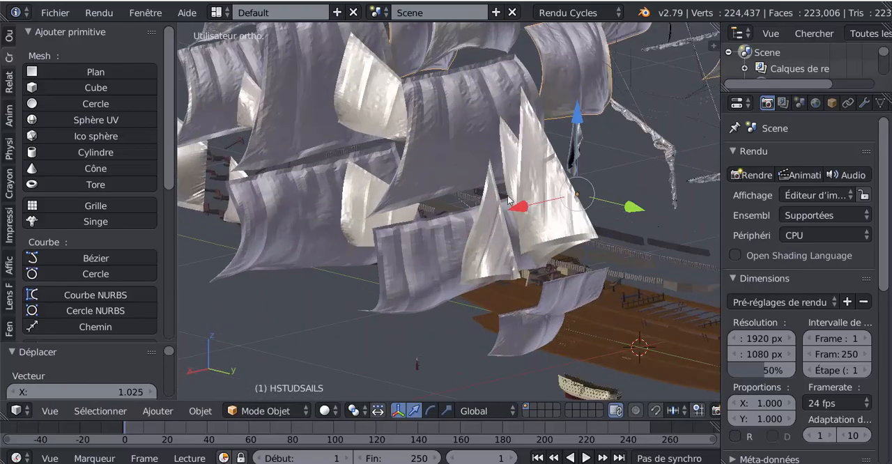
scroll(507, 196, up, 2)
shift+middle_drag(493, 186, 507, 240)
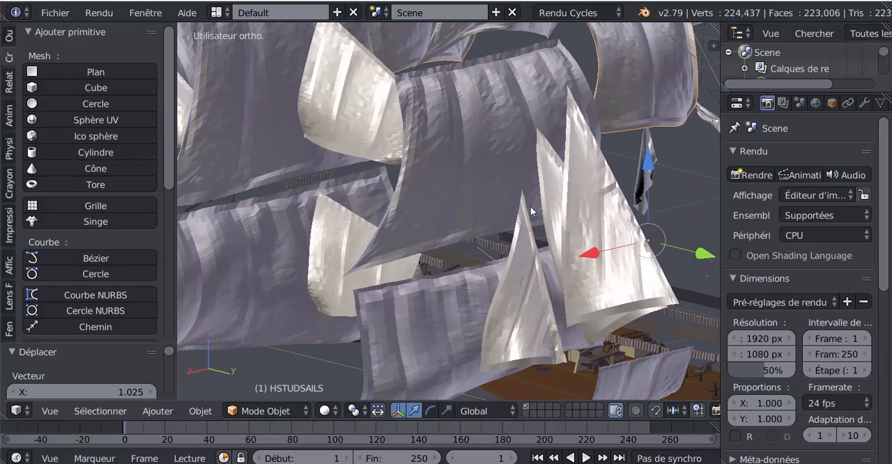
key(Tab)
key(Tab)
scroll(485, 180, down, 3)
middle_drag(486, 180, 477, 207)
key(Tab)
scroll(477, 207, up, 2)
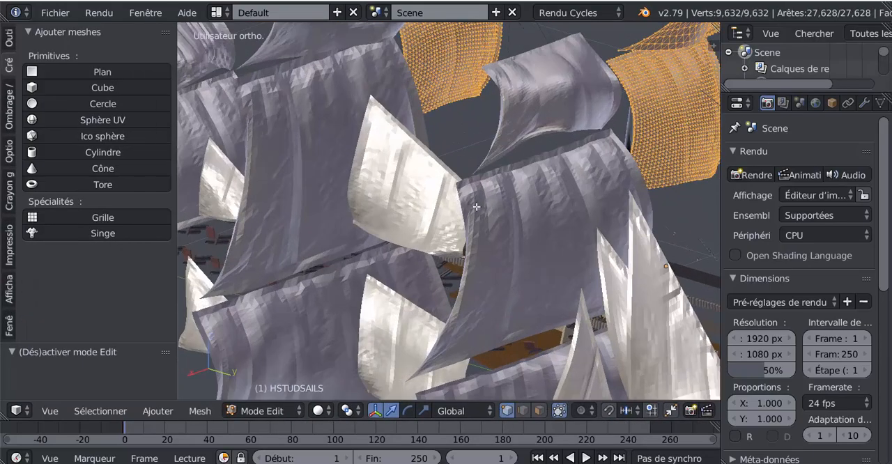
key(Tab)
Select the HWSAILS sails, examine their face structure and leave their mesh open in Edit Mode.
right_click(503, 215)
key(Tab)
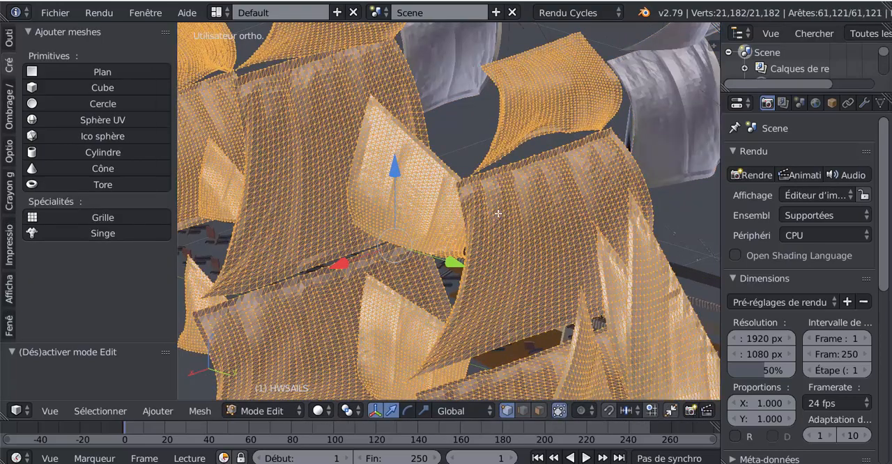
scroll(498, 213, down, 2)
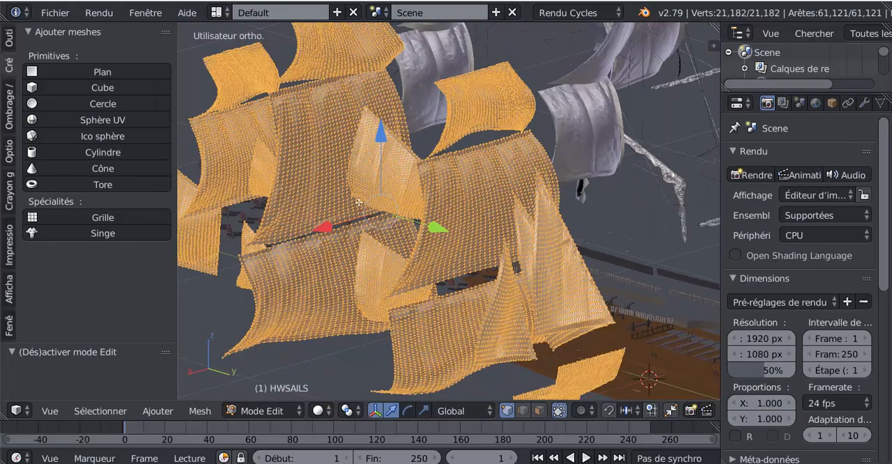
shift+middle_drag(528, 270, 464, 225)
key(Tab)
scroll(463, 224, up, 4)
scroll(508, 220, down, 4)
key(Tab)
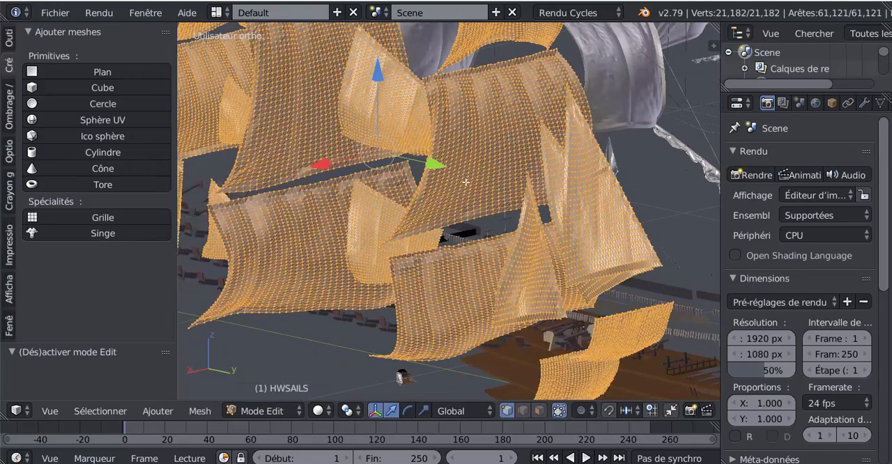
scroll(468, 166, down, 5)
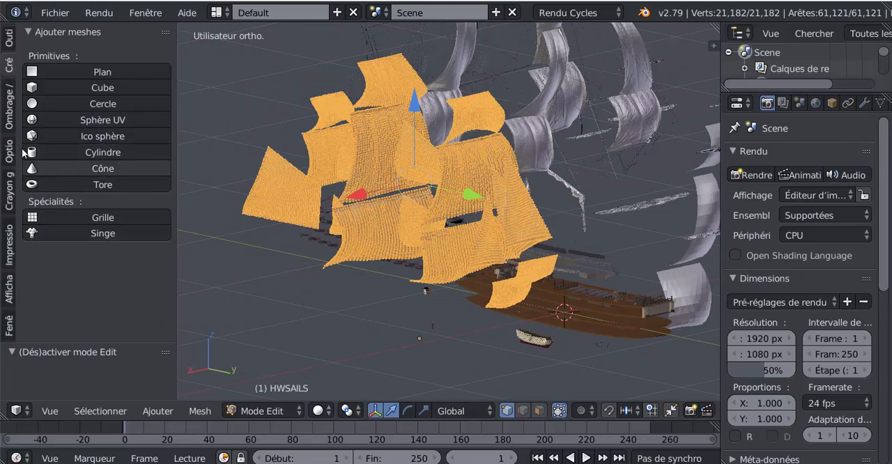
Remove duplicate vertices from the fully selected HWSAILS mesh.
click(8, 37)
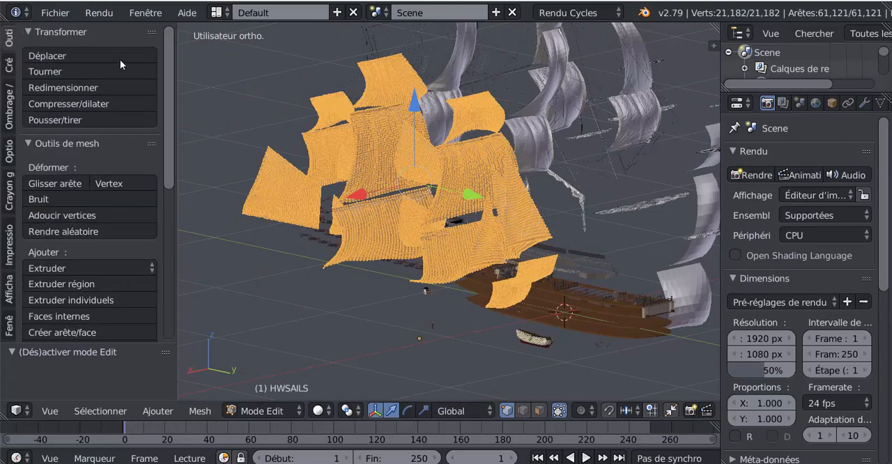
drag(172, 109, 139, 256)
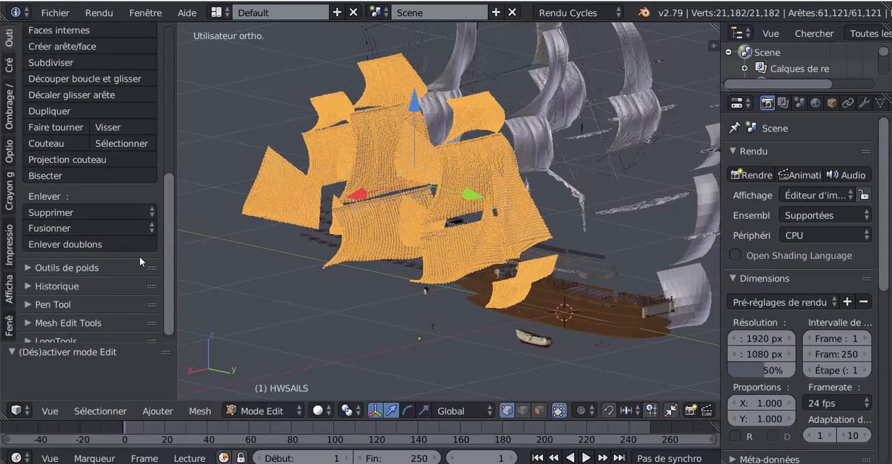
click(64, 243)
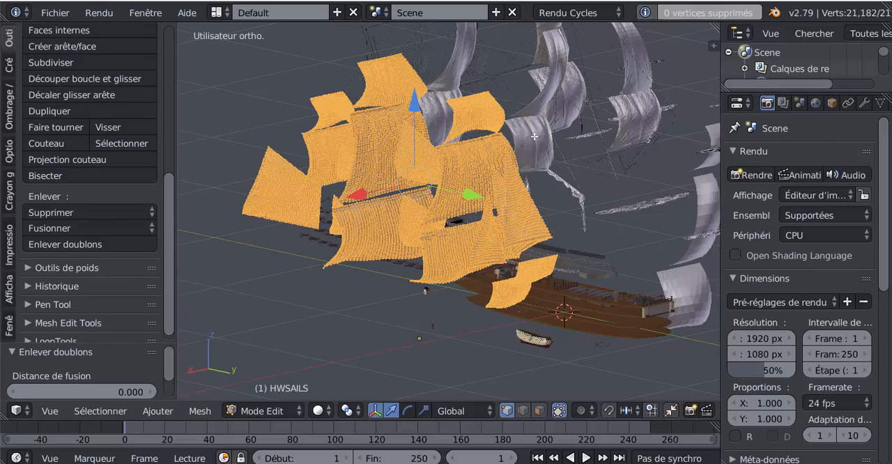
middle_drag(539, 156, 516, 147)
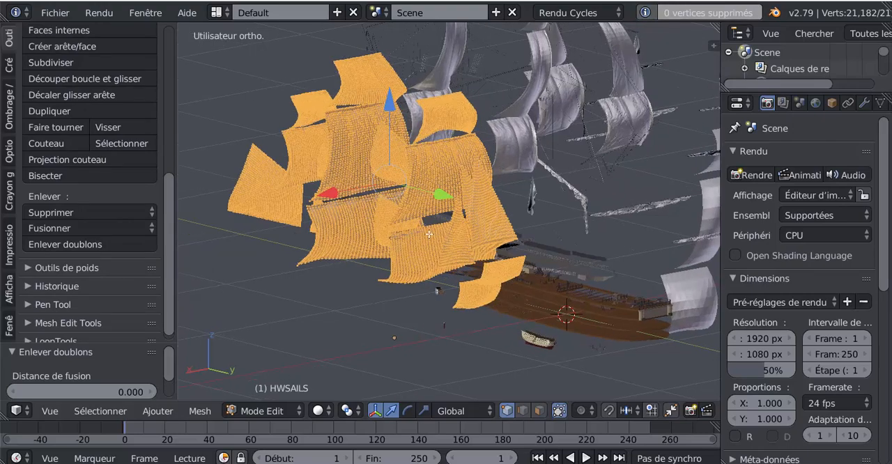
Convert the triangles of the HWSAILS mesh to quads and check the result in Object and Edit Mode.
click(200, 411)
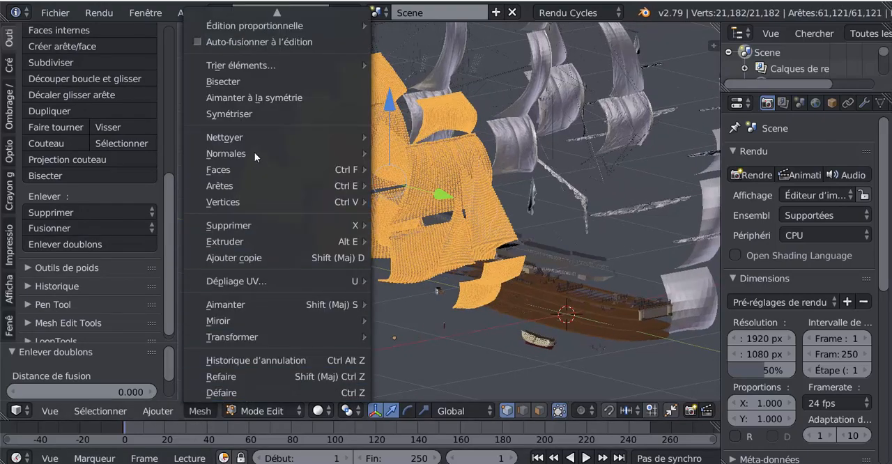
mouse_move(252, 184)
mouse_move(248, 162)
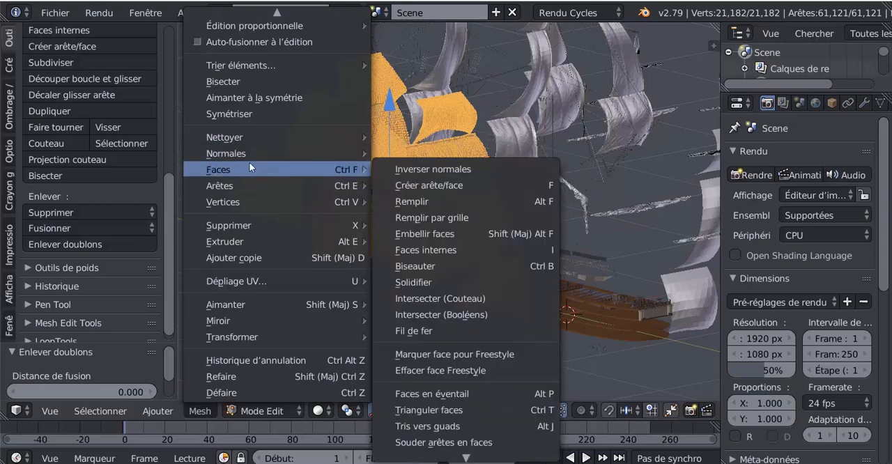
click(443, 427)
scroll(401, 256, up, 7)
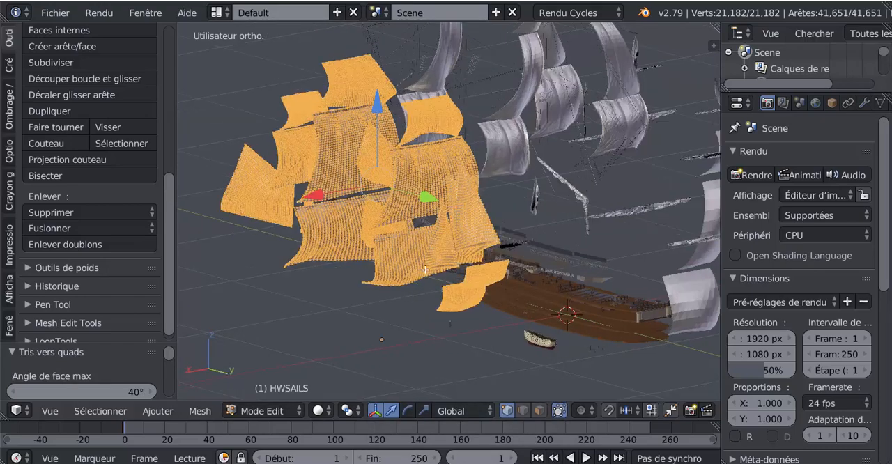
key(Tab)
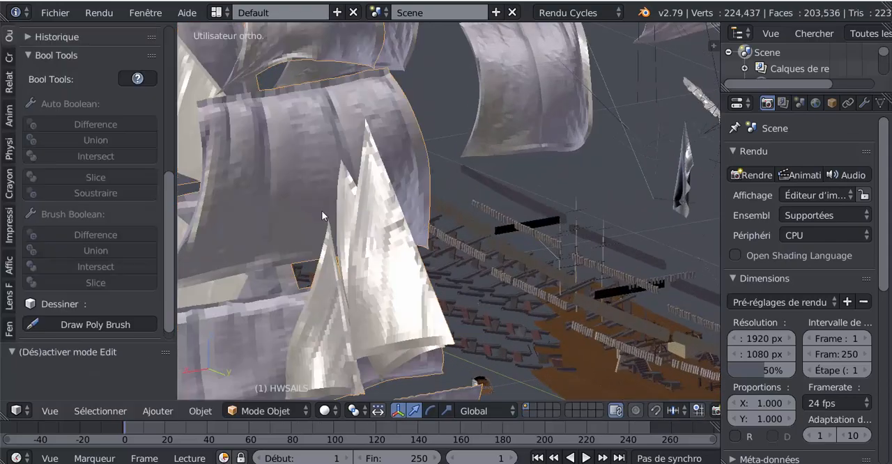
key(Tab)
scroll(332, 142, down, 2)
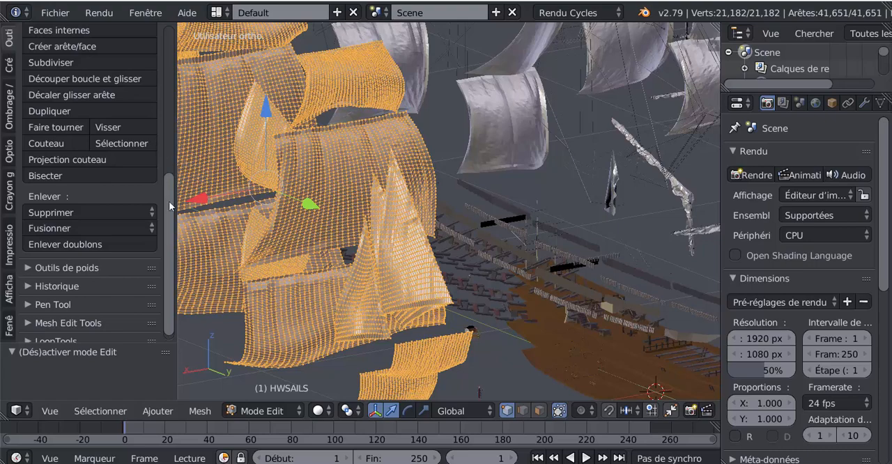
Apply smooth shading to the HWSAILS object and check its mesh in Edit Mode.
drag(170, 205, 170, 48)
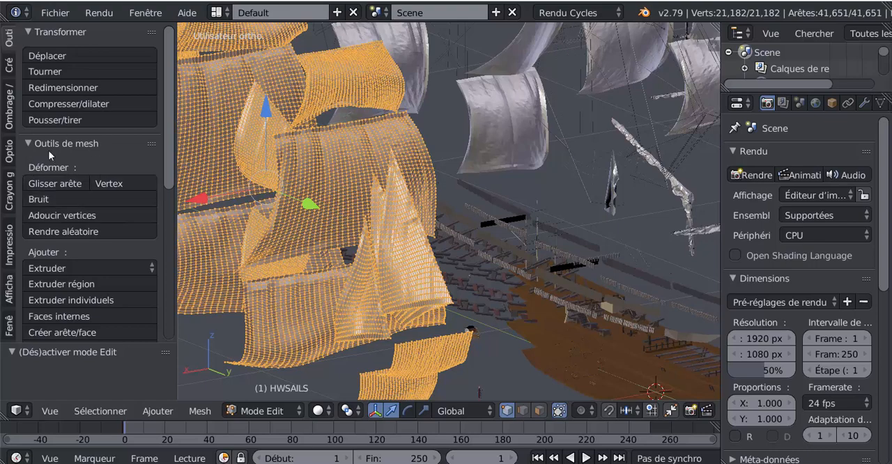
key(Tab)
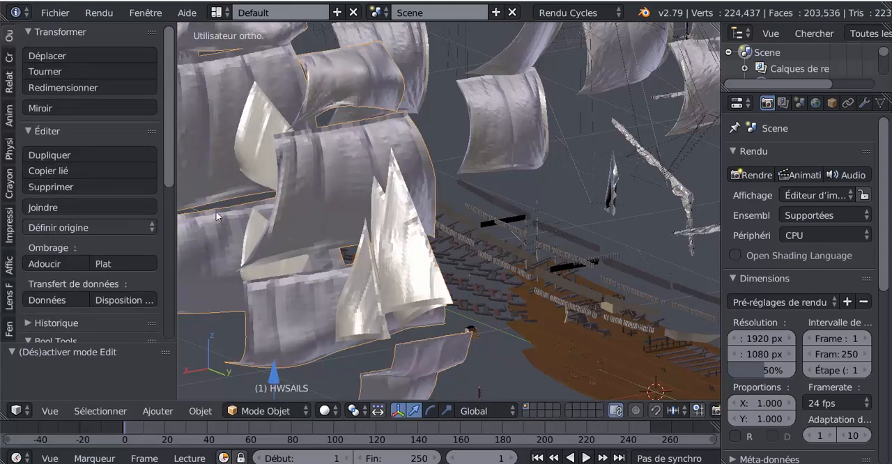
key(Tab)
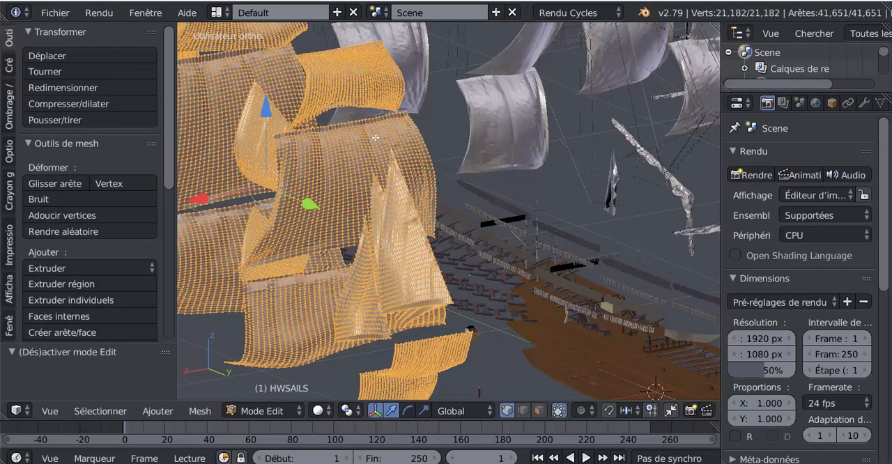
key(Tab)
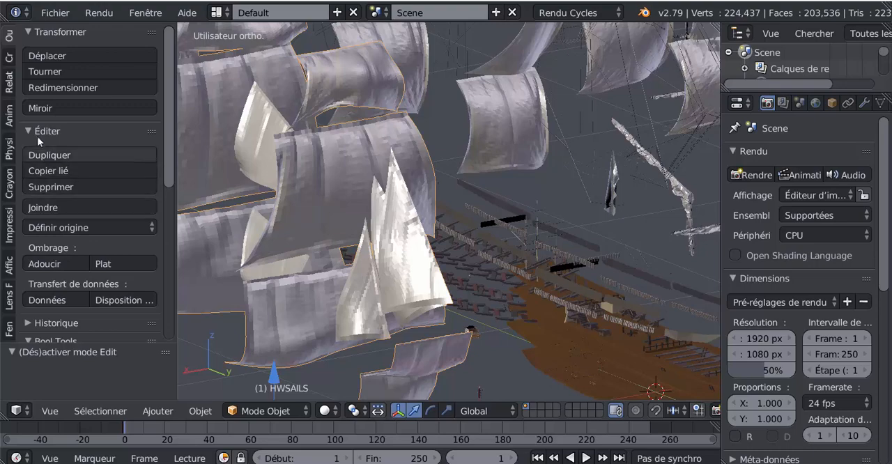
scroll(84, 149, down, 1)
scroll(110, 236, down, 2)
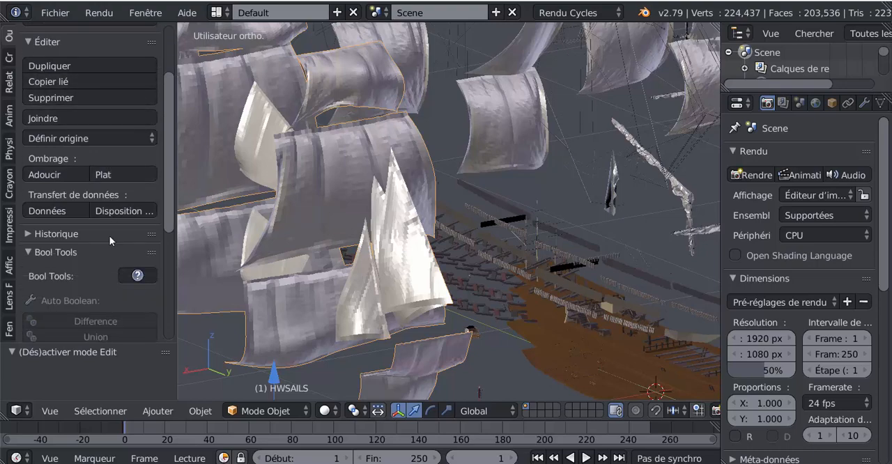
scroll(110, 235, up, 2)
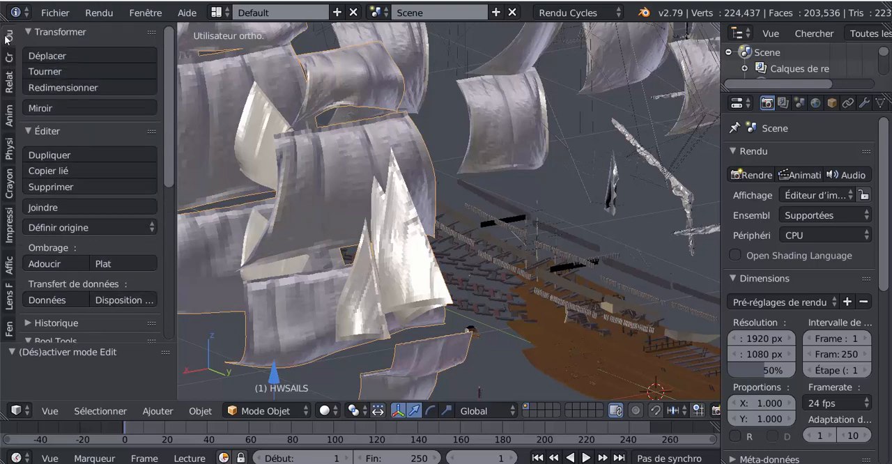
click(45, 264)
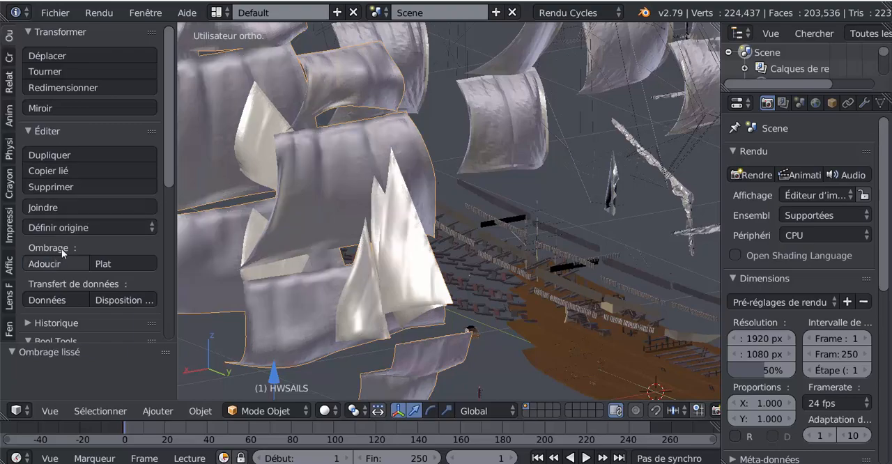
middle_drag(251, 220, 362, 208)
key(Tab)
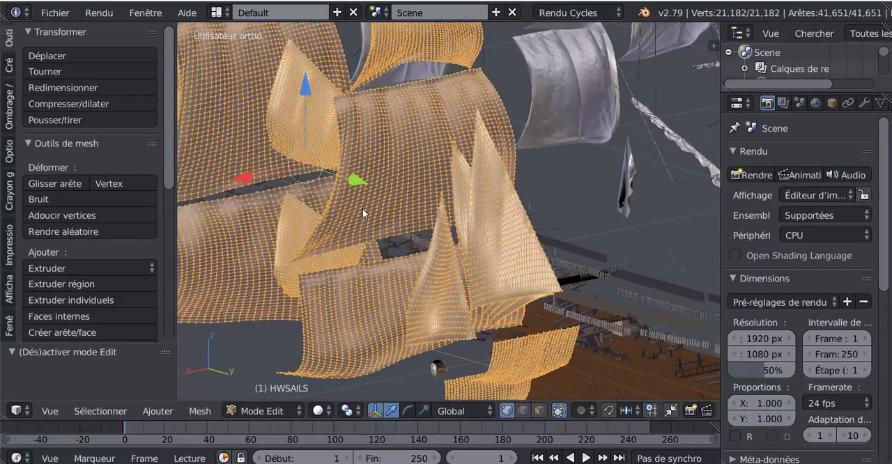
key(Tab)
Select the HSTUDSAILS sails and run Remove Doubles on their fully selected mesh.
middle_drag(427, 195, 394, 179)
right_click(442, 135)
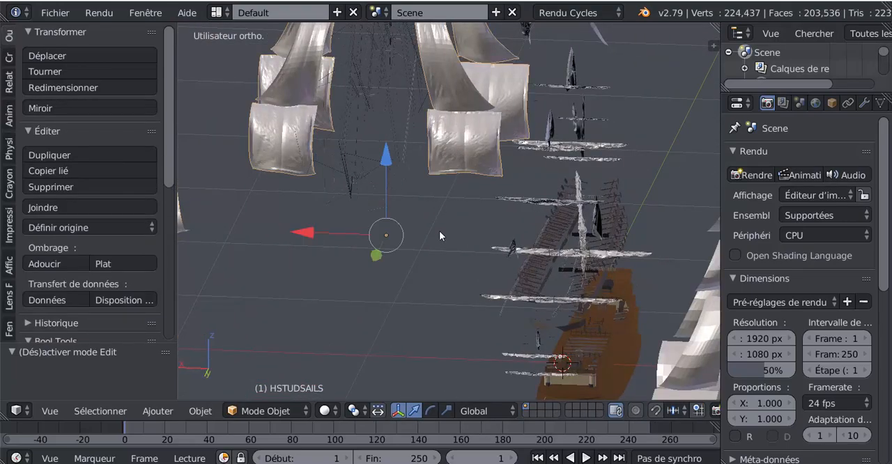
key(Tab)
middle_drag(439, 231, 441, 231)
mouse_move(375, 241)
middle_down()
mouse_move(356, 243)
mouse_move(369, 245)
middle_up()
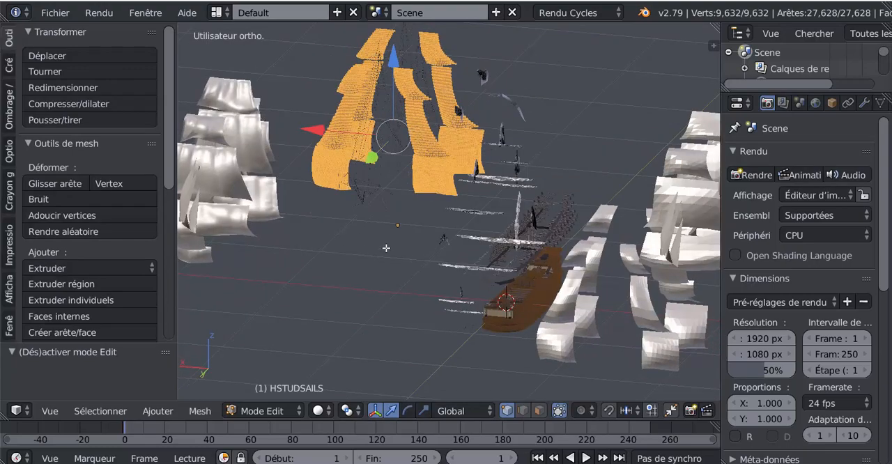
scroll(70, 303, down, 5)
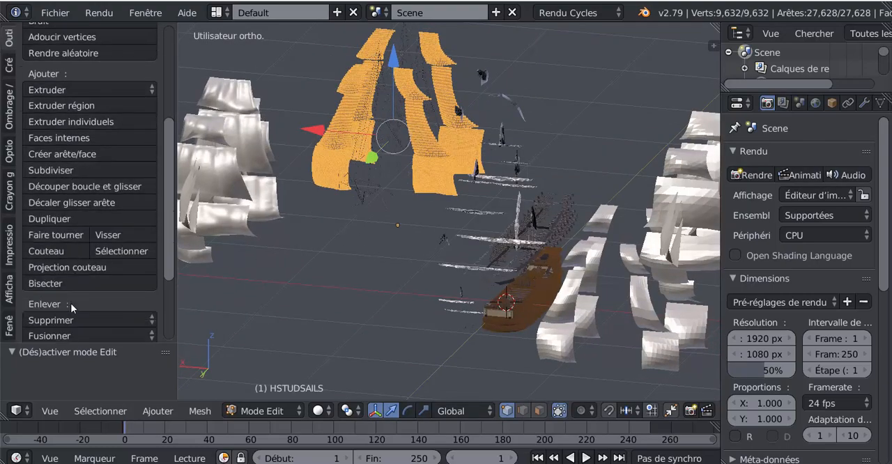
scroll(71, 303, down, 2)
click(75, 263)
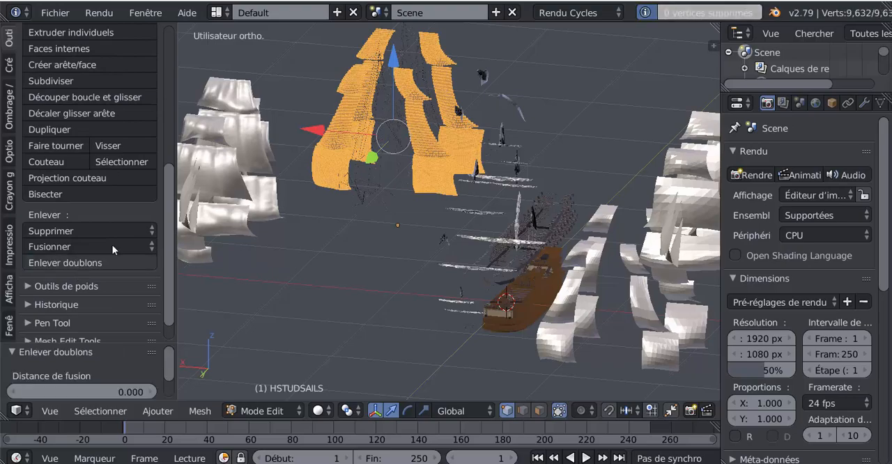
middle_drag(472, 219, 471, 217)
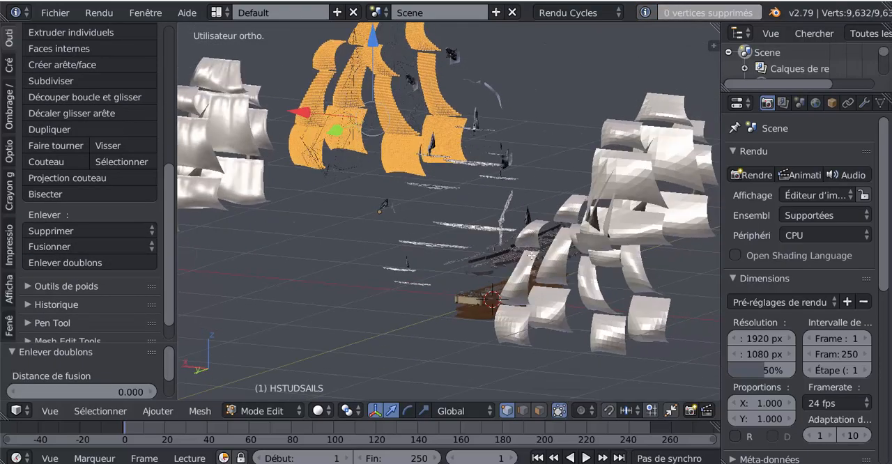
Leave Edit Mode, select the small hull below the decks and scale it up by about 14.234.
middle_drag(531, 256, 411, 250)
shift+middle_drag(458, 233, 467, 161)
mouse_move(471, 205)
shift+middle_down()
mouse_move(485, 199)
mouse_move(505, 164)
shift+middle_up()
scroll(477, 205, up, 4)
scroll(477, 204, up, 3)
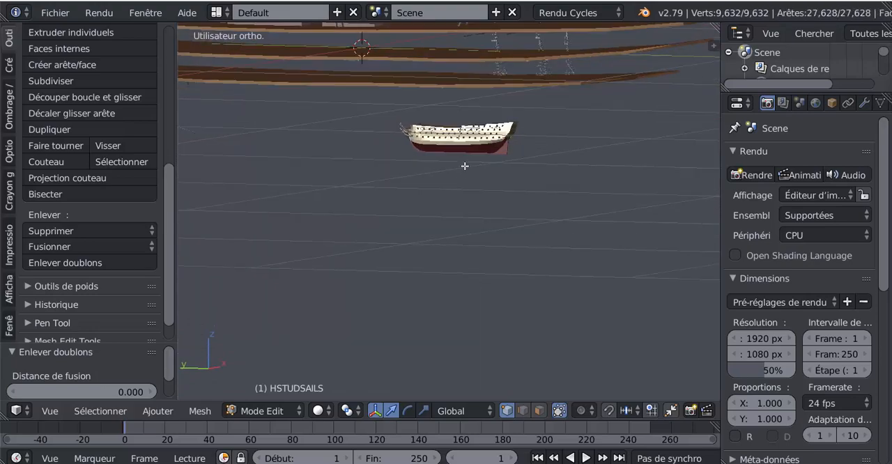
key(Tab)
right_click(466, 148)
scroll(466, 148, down, 7)
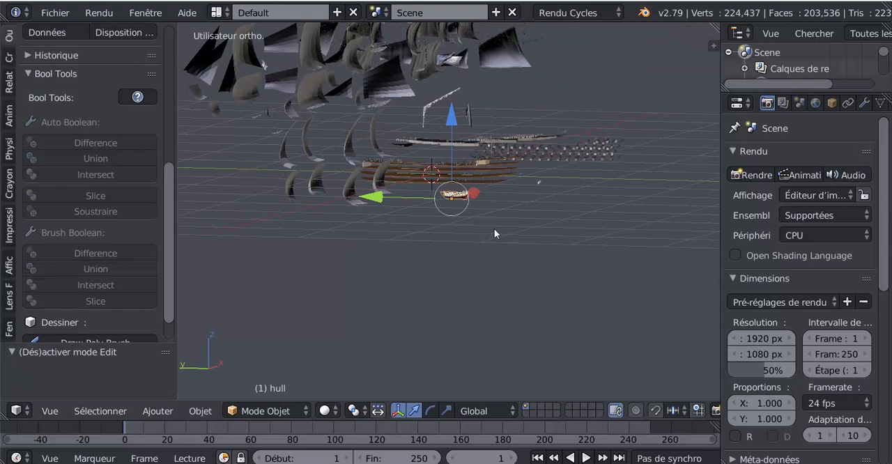
key(s)
click(614, 173)
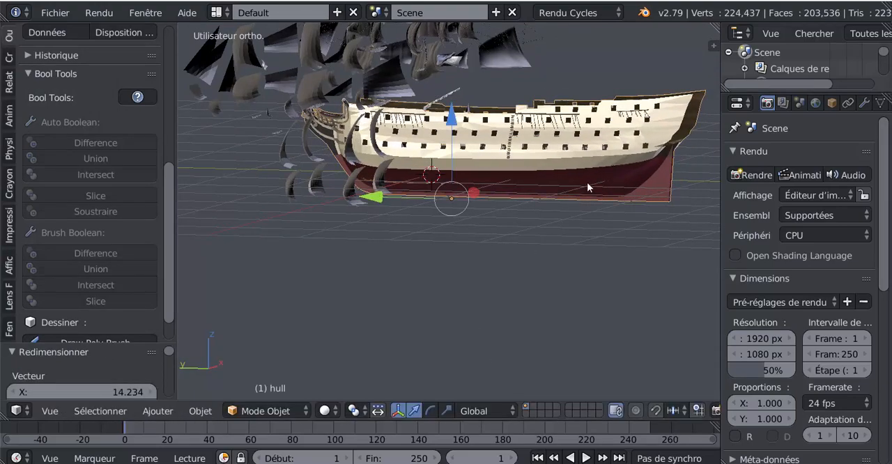
Move the enlarged hull down along the Z axis and check its position relative to the decks.
middle_drag(587, 186, 480, 204)
drag(486, 196, 471, 198)
drag(405, 127, 412, 203)
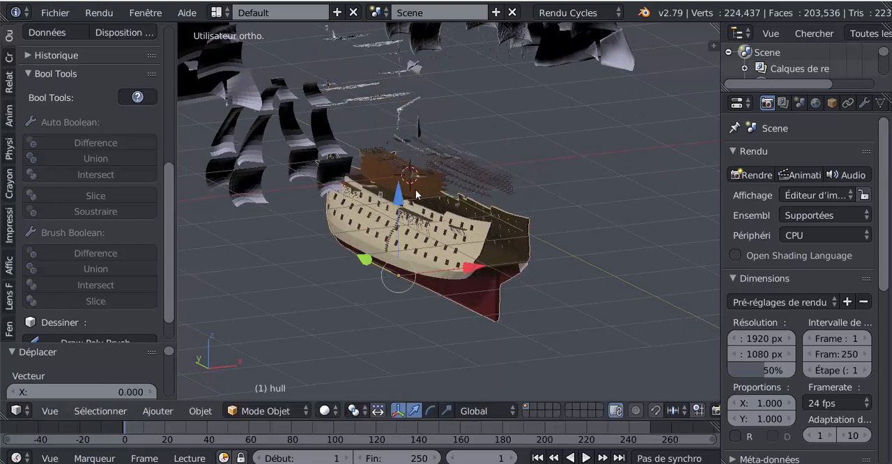
middle_drag(440, 183, 493, 169)
shift+middle_drag(546, 186, 514, 141)
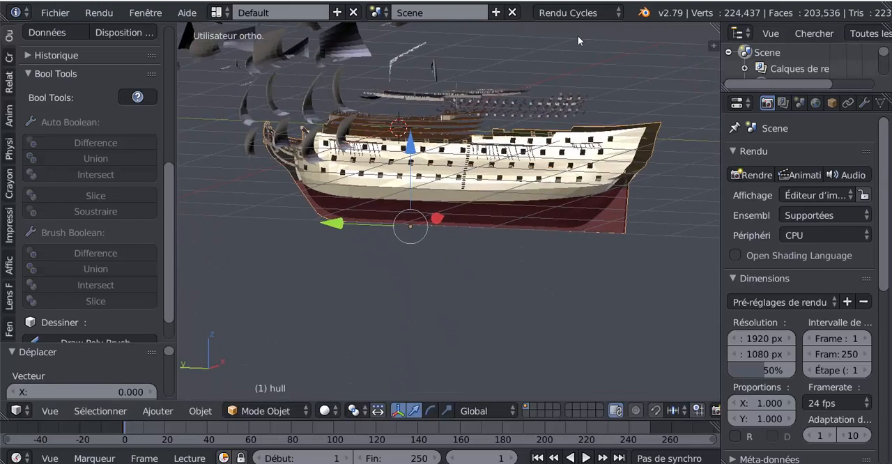
Inspect the hull's mesh in Edit Mode and remove its duplicate vertices.
key(Tab)
scroll(490, 185, up, 2)
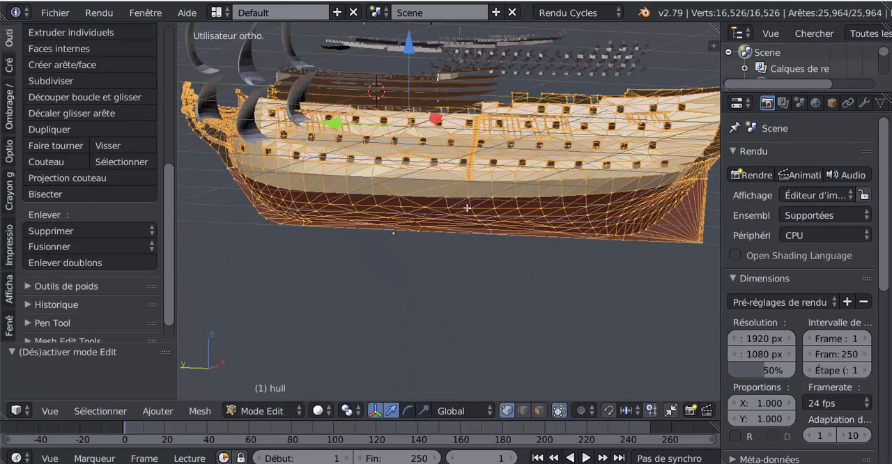
middle_drag(467, 208, 307, 222)
scroll(515, 205, up, 3)
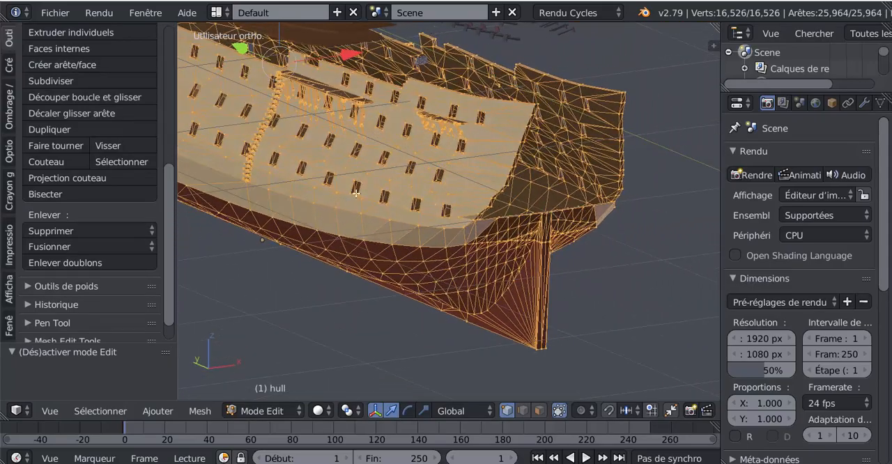
scroll(356, 194, up, 2)
middle_drag(412, 189, 507, 187)
scroll(381, 188, up, 1)
scroll(369, 190, down, 3)
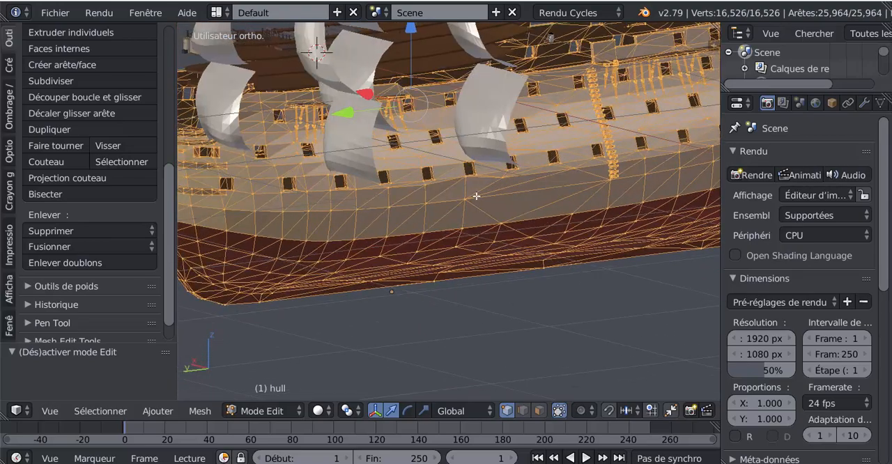
middle_drag(446, 212, 461, 219)
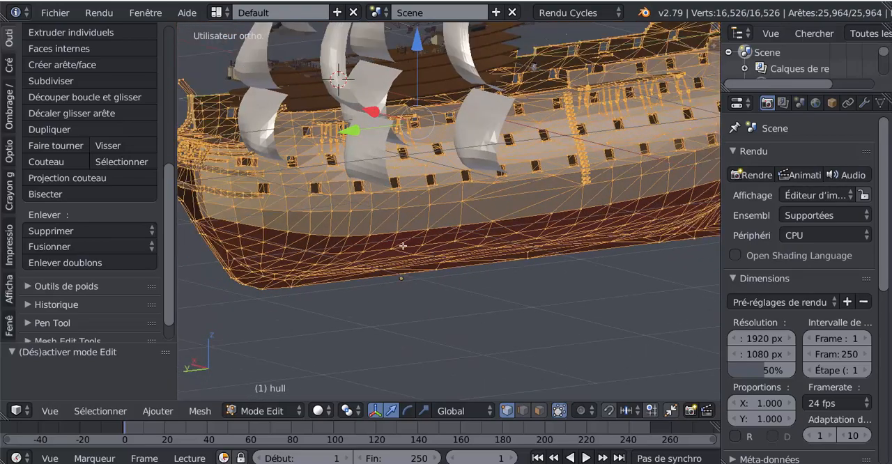
click(82, 262)
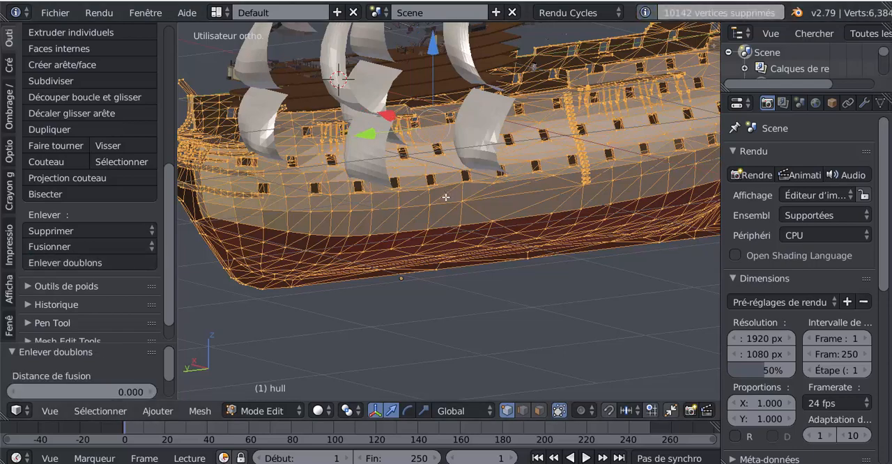
click(158, 411)
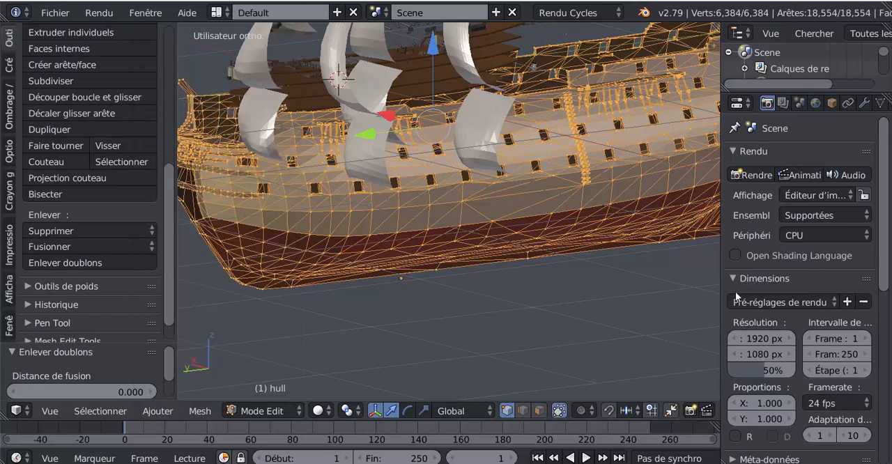
Add a Subdivision Surface modifier to the hull and check the smoothed result in Object Mode.
click(864, 102)
click(789, 157)
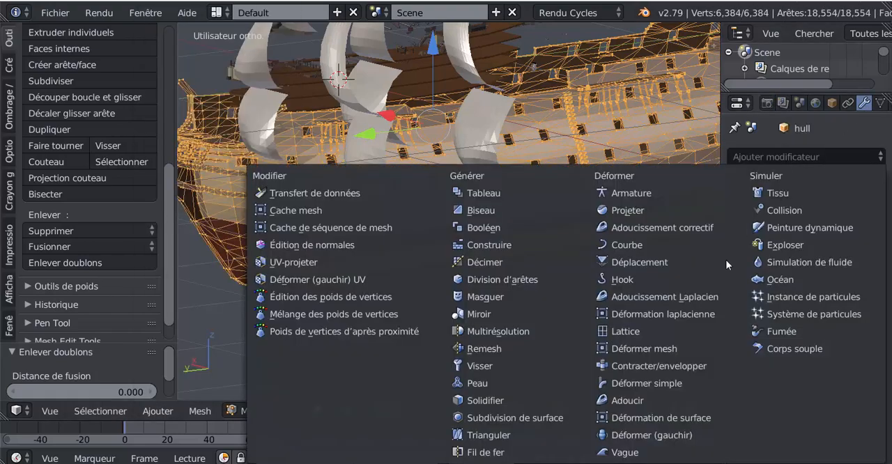
click(524, 417)
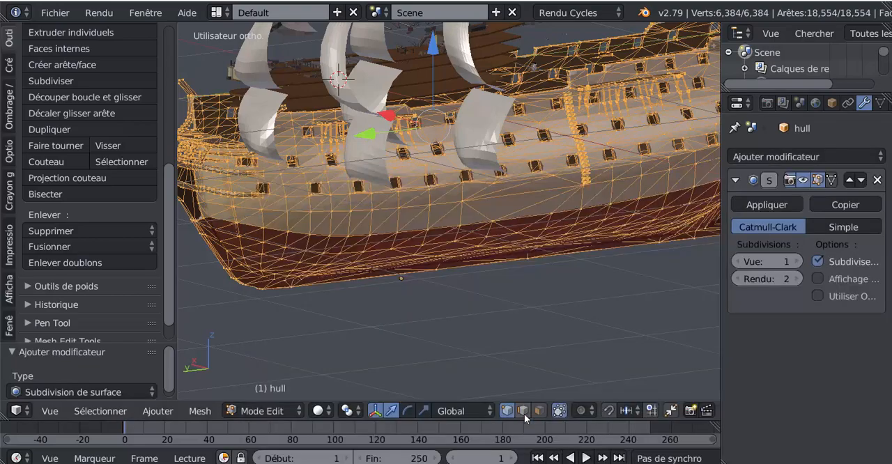
key(Tab)
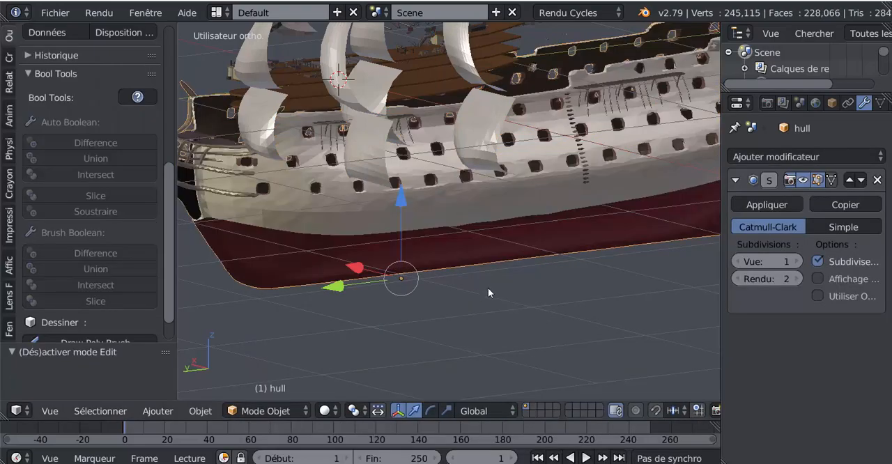
middle_drag(488, 293, 630, 289)
Try 2 viewport subdivisions on the hull, inspect the gun ports up close and set the level to 0.
click(797, 261)
middle_drag(574, 278, 570, 284)
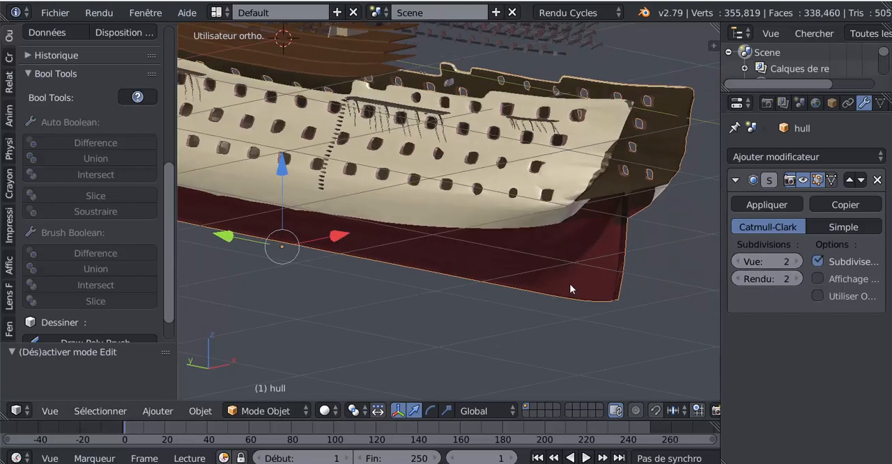
scroll(481, 214, up, 4)
click(735, 262)
click(735, 261)
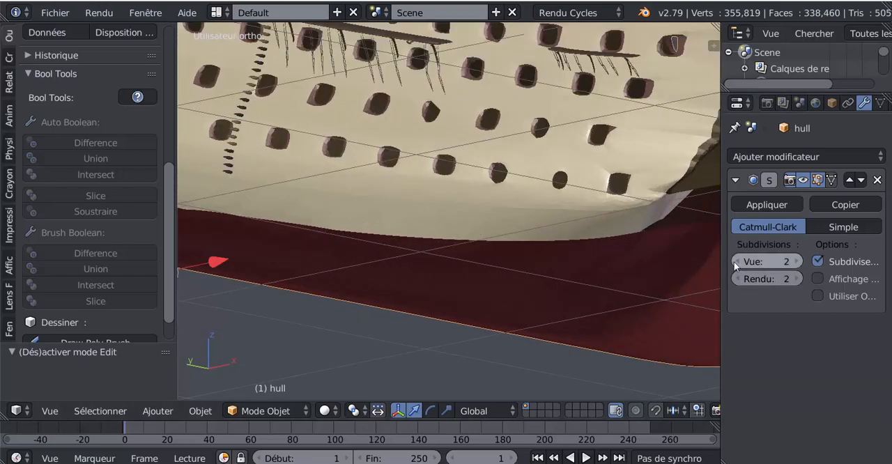
Convert the hull mesh's triangles to quads and examine the resulting edge layout along the hull side.
key(Tab)
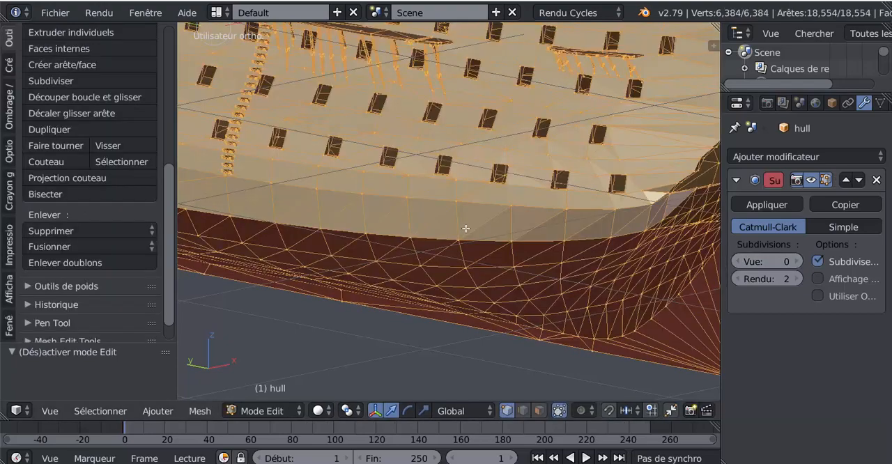
scroll(466, 229, down, 4)
middle_drag(489, 247, 528, 244)
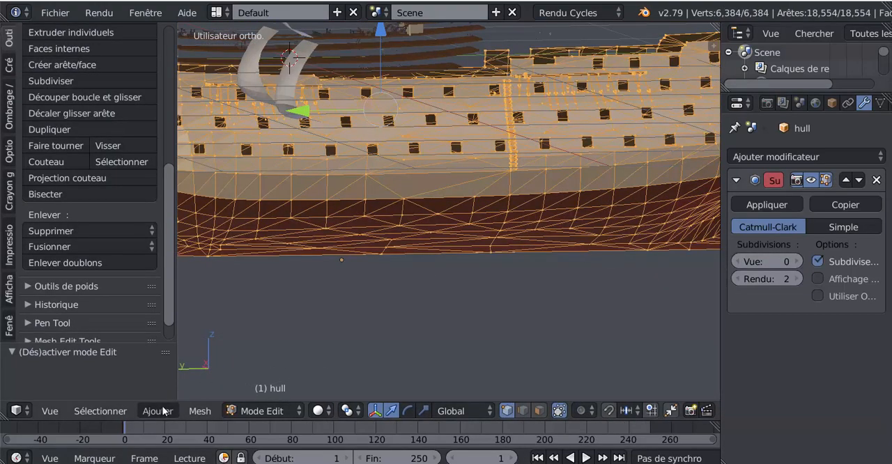
click(199, 411)
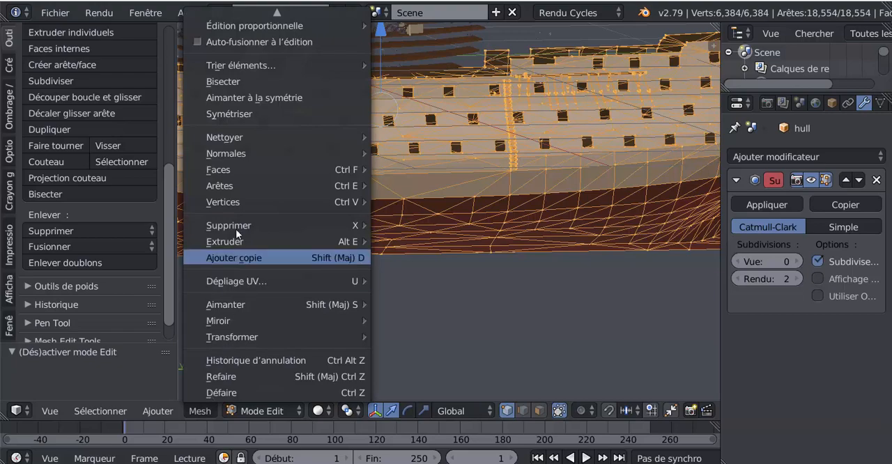
mouse_move(225, 170)
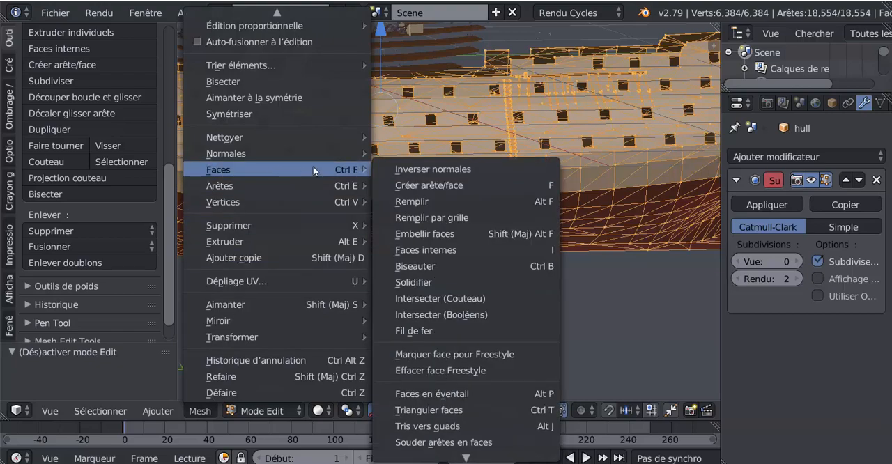
click(427, 426)
middle_drag(440, 321, 428, 276)
scroll(376, 207, up, 3)
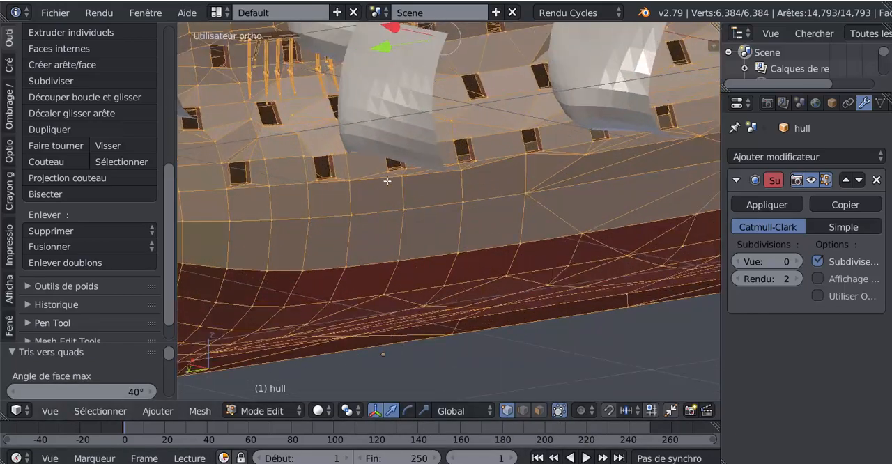
scroll(426, 214, down, 2)
key(Tab)
Try 2 and 3 viewport subdivisions on the hull in Object Mode, inspect the smoothed side and set the level to 0.
key(Tab)
scroll(526, 258, down, 3)
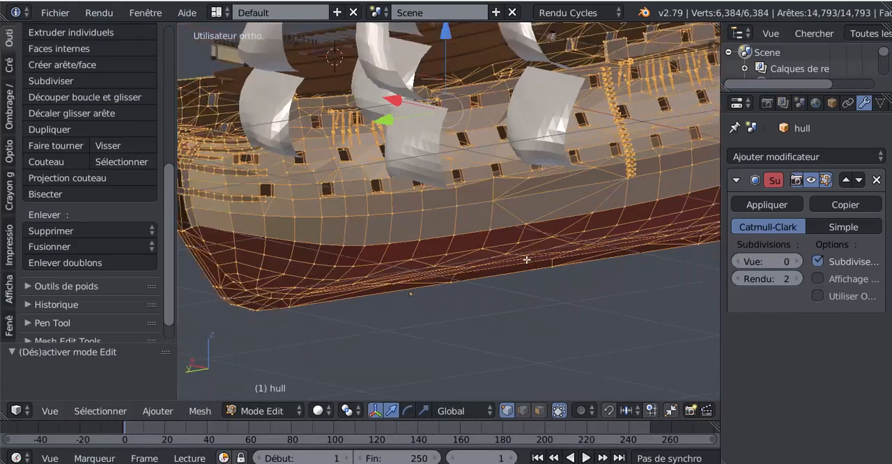
middle_drag(568, 294, 607, 284)
key(Tab)
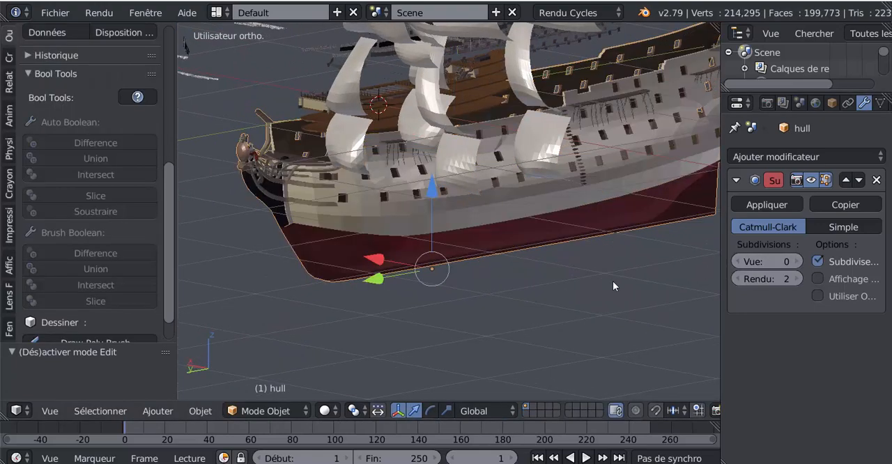
click(798, 262)
click(798, 262)
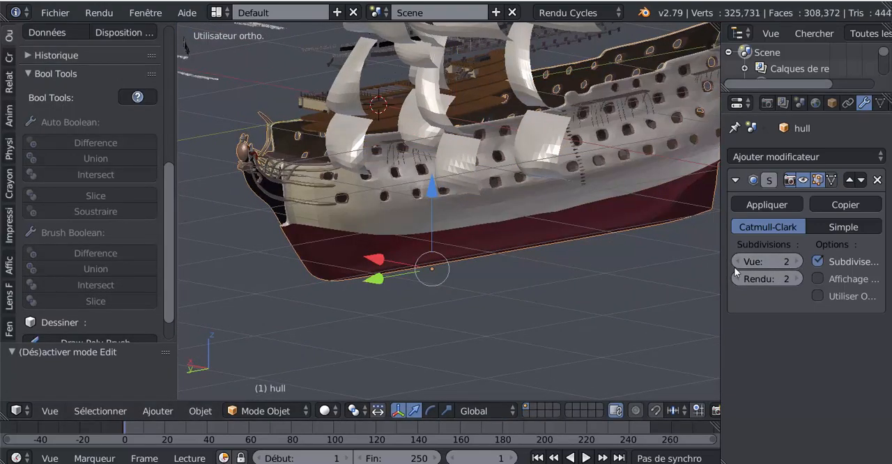
key(ctrl+3)
middle_drag(600, 275, 481, 270)
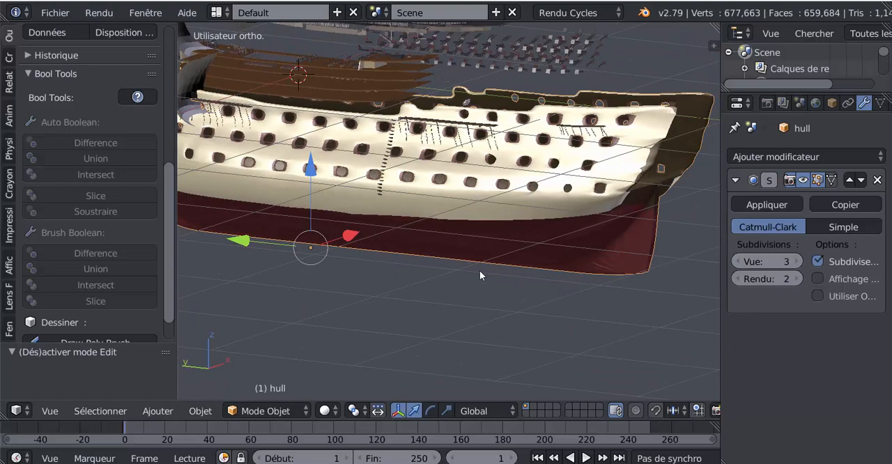
scroll(469, 269, up, 2)
middle_drag(613, 269, 690, 269)
click(738, 263)
click(737, 263)
click(737, 263)
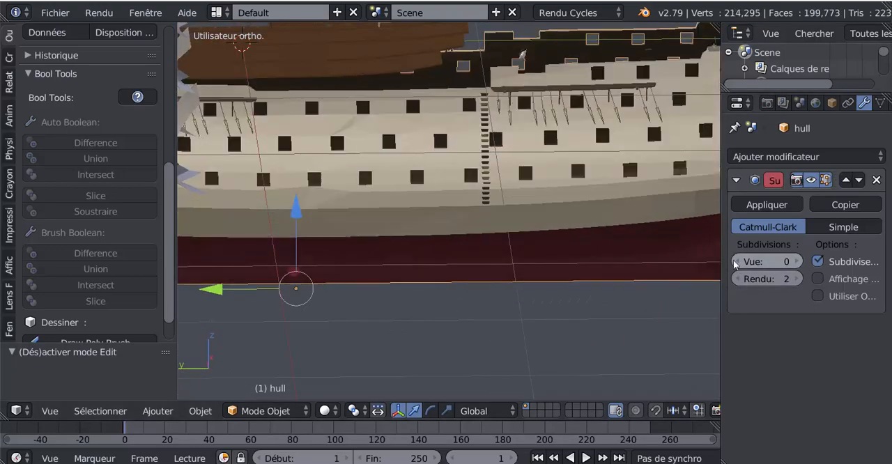
Apply smooth shading to the hull.
middle_drag(523, 279, 523, 175)
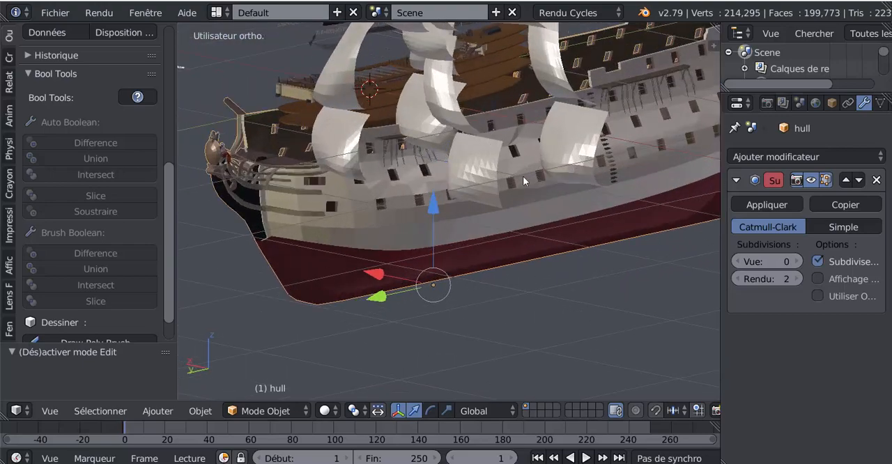
click(9, 36)
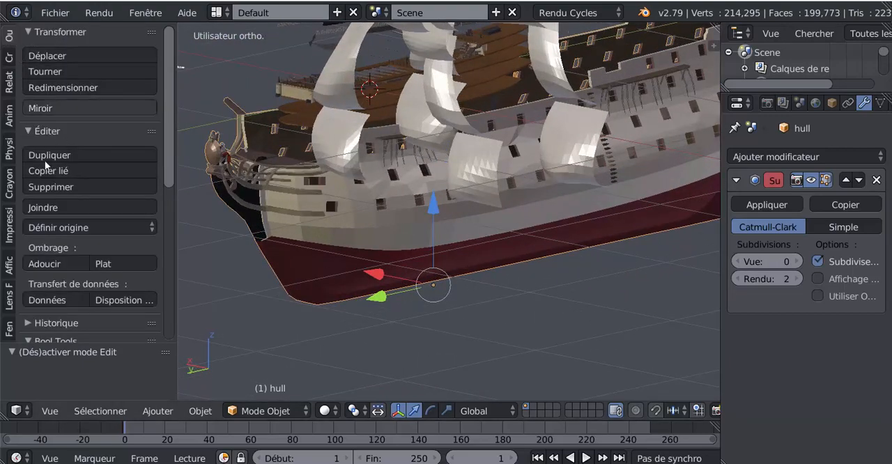
click(44, 263)
Examine the hull's mesh around the stern and gun ports in Edit Mode, and check its smooth shading in Object Mode.
mouse_move(378, 277)
middle_down()
mouse_move(214, 276)
mouse_move(272, 265)
middle_up()
key(Tab)
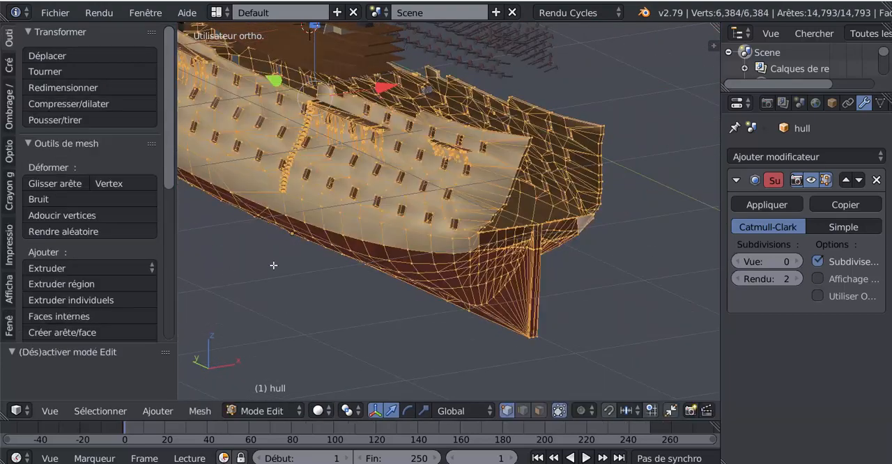
scroll(276, 261, up, 3)
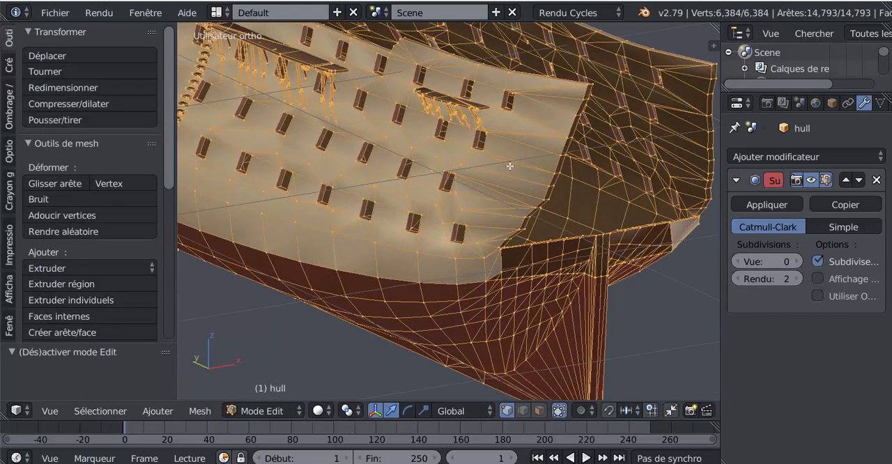
scroll(500, 173, down, 4)
middle_drag(465, 220, 549, 207)
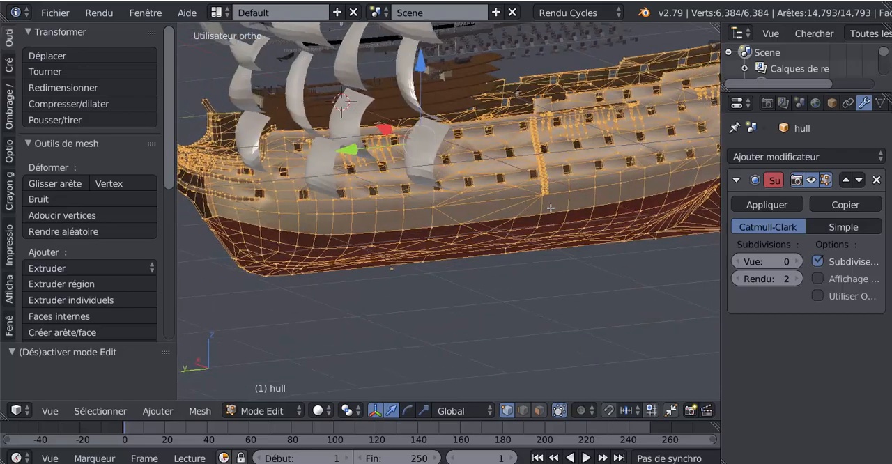
middle_drag(421, 218, 414, 253)
scroll(399, 215, up, 2)
scroll(290, 220, down, 5)
key(Tab)
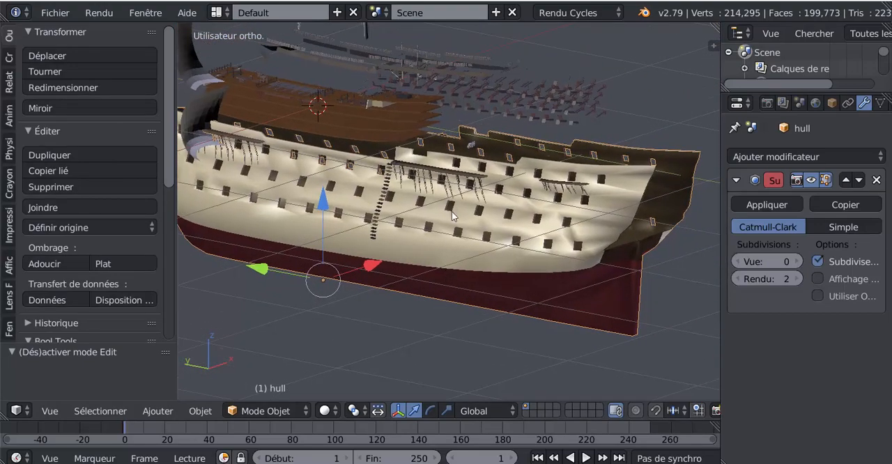
scroll(452, 216, down, 4)
middle_drag(477, 213, 522, 276)
scroll(334, 210, up, 4)
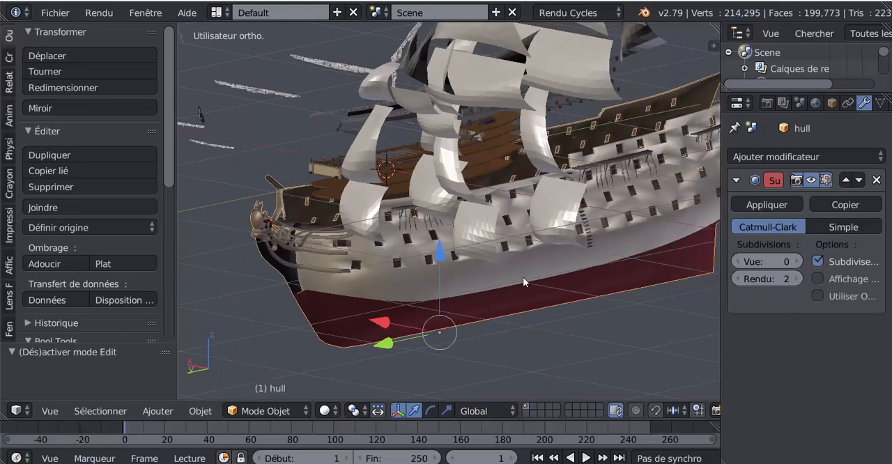
In Edit Mode, select the linked geometry of the lower bow rail, one curved bracket and the figurehead's round shield.
middle_drag(461, 275, 501, 274)
scroll(404, 271, up, 3)
shift+middle_drag(404, 270, 516, 237)
key(Tab)
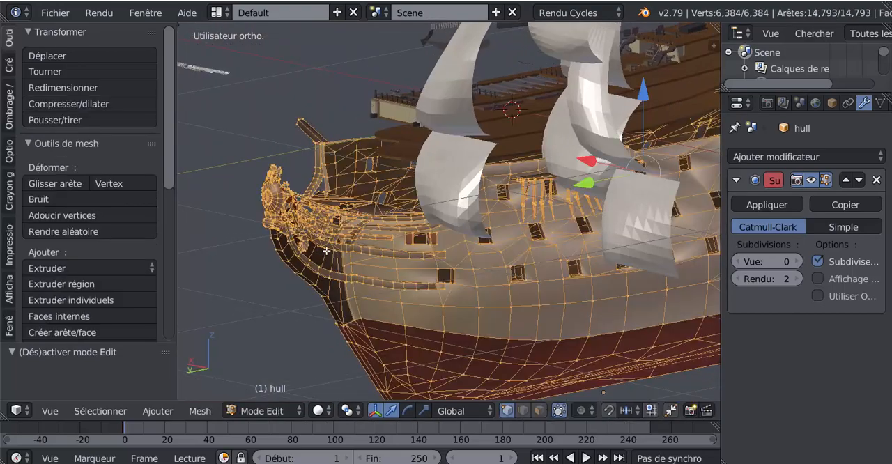
shift+middle_drag(326, 251, 479, 240)
scroll(474, 236, up, 5)
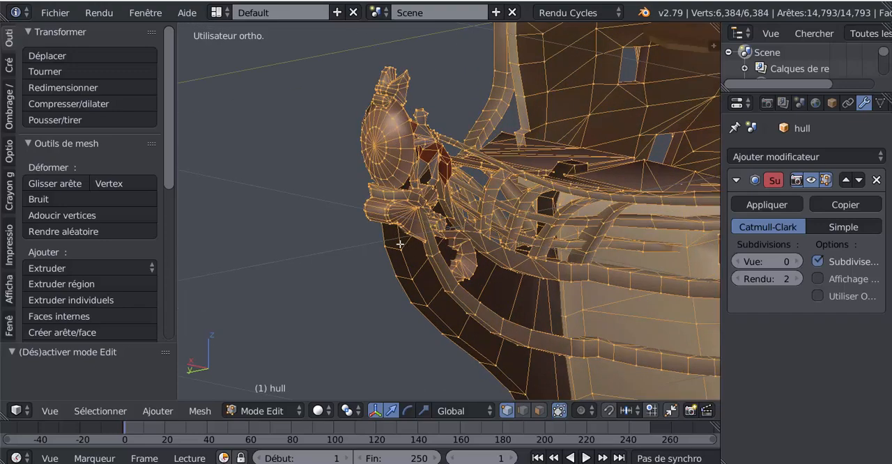
middle_drag(400, 243, 389, 241)
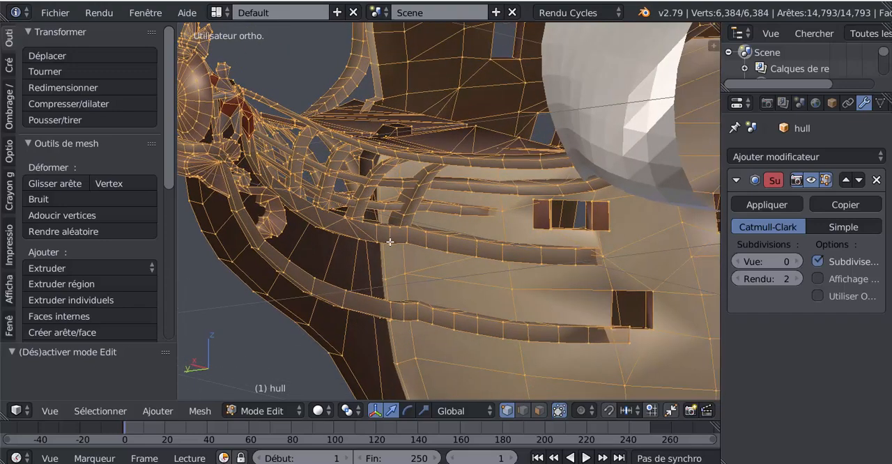
right_click(337, 223)
shift+right_click(331, 268)
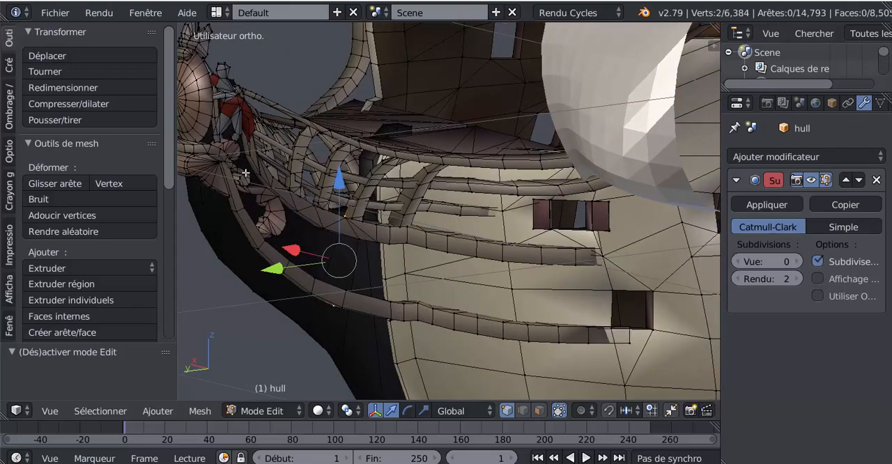
shift+right_click(195, 107)
key(ctrl+l)
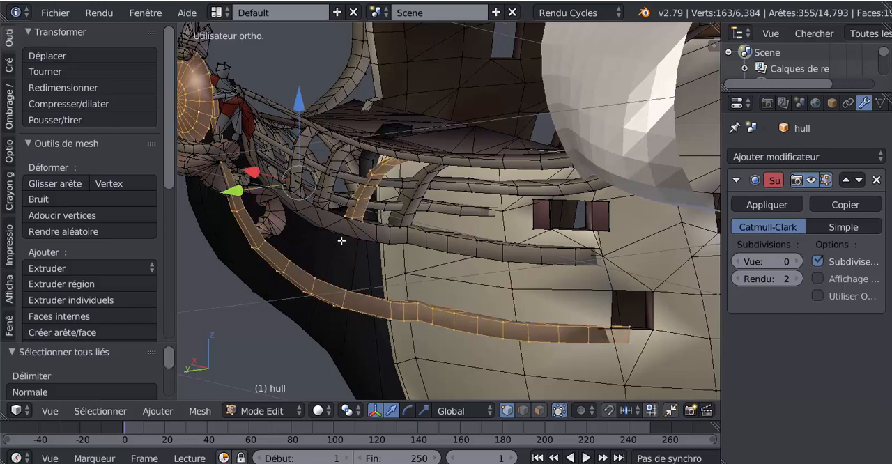
Add the other curved brackets and the rail rising to the bow bulwark to the linked selection.
shift+right_click(411, 189)
shift+right_click(433, 163)
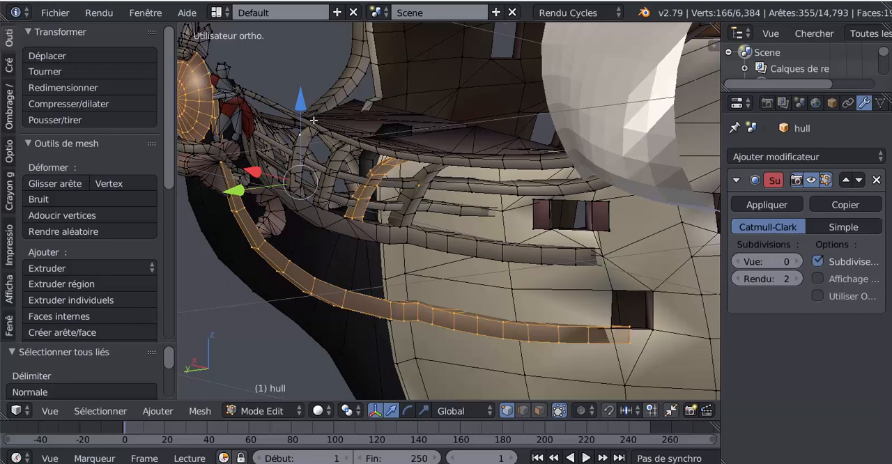
scroll(332, 126, down, 3)
shift+right_click(393, 136)
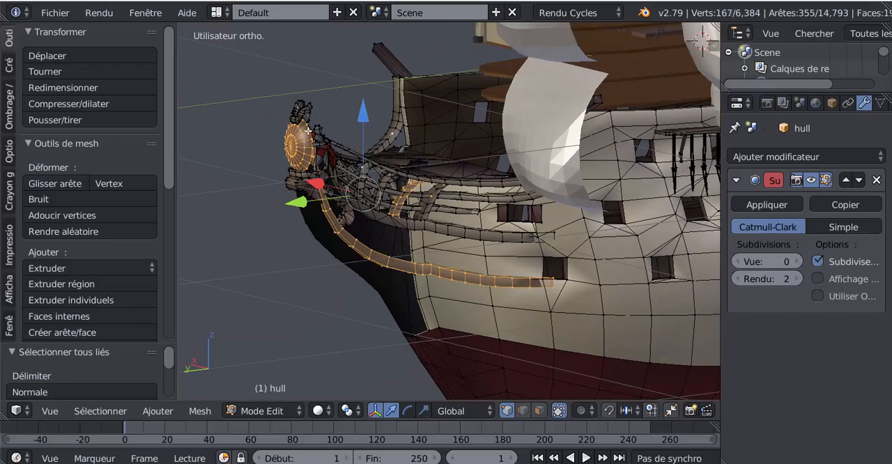
key(ctrl+l)
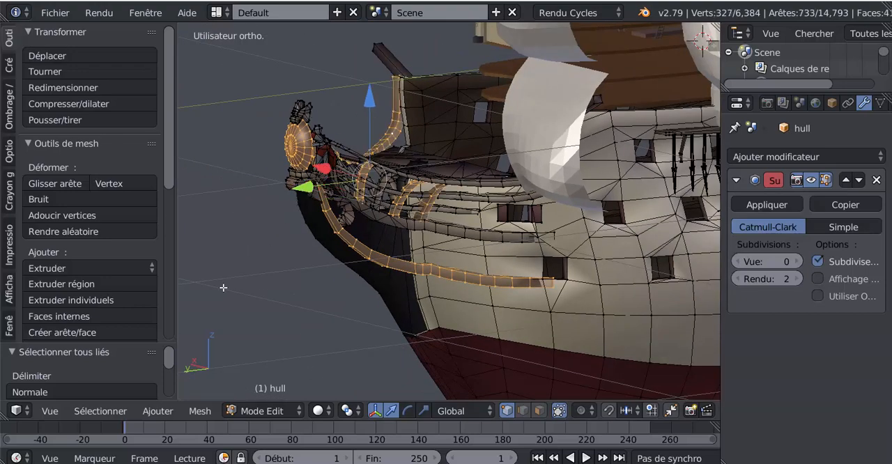
Extend the linked selection to the rails on the opposite side of the bow and the block beneath the shield.
middle_drag(223, 287, 460, 274)
scroll(454, 265, up, 5)
shift+right_click(507, 177)
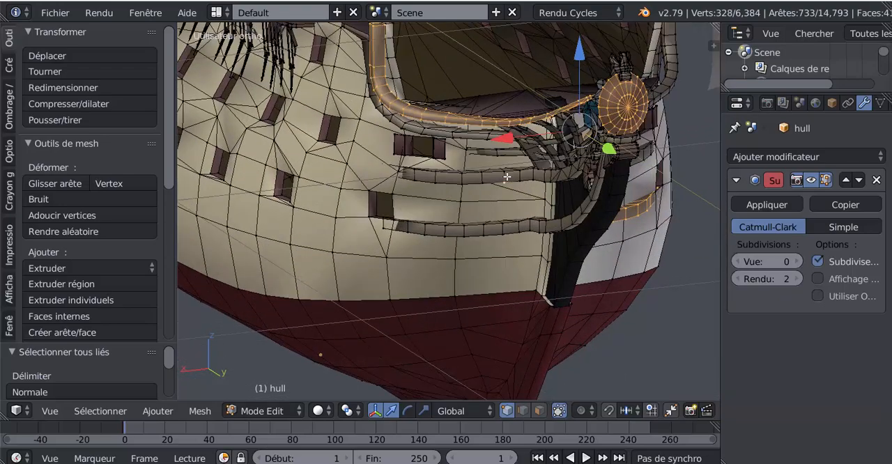
shift+right_click(501, 229)
shift+right_click(528, 143)
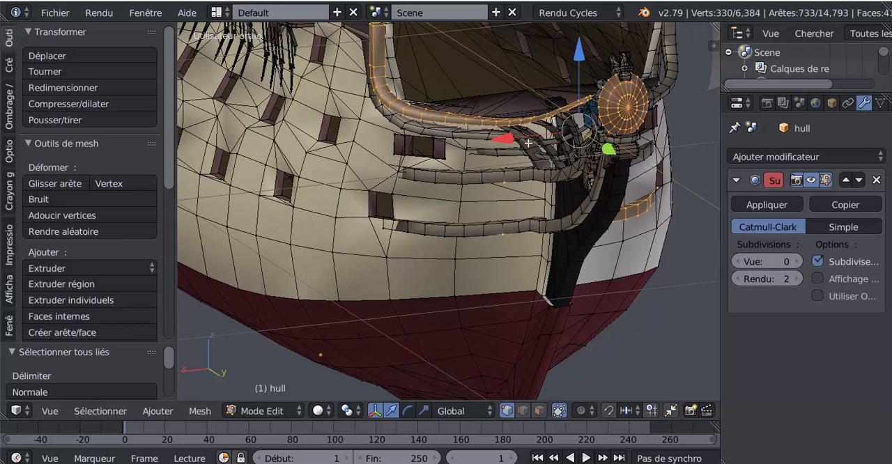
shift+right_click(455, 133)
shift+right_click(621, 152)
key(ctrl+l)
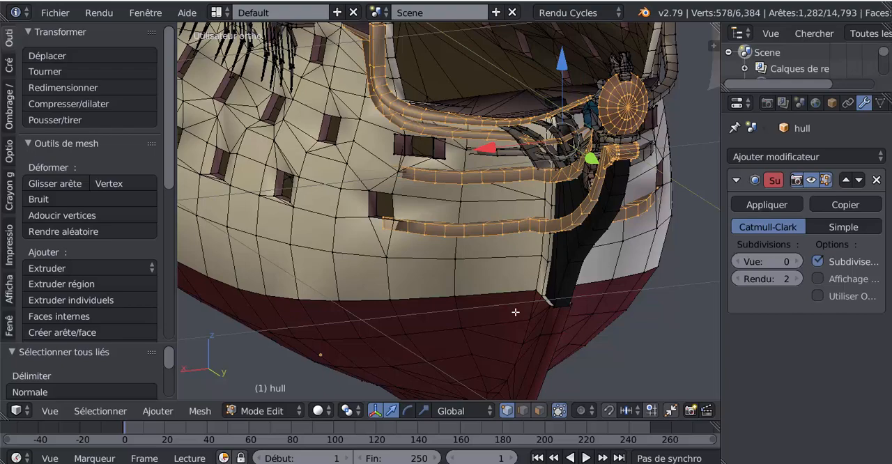
Add the middle bow rail and the curved upper rail on the first side to the linked selection.
scroll(646, 296, down, 4)
middle_drag(417, 298, 369, 298)
scroll(356, 281, up, 2)
shift+middle_drag(431, 271, 483, 274)
scroll(483, 274, up, 3)
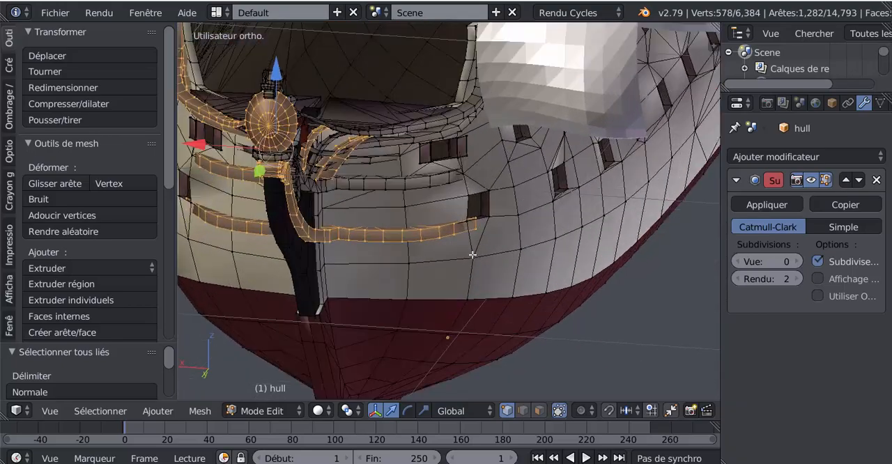
shift+right_click(396, 172)
shift+right_click(421, 104)
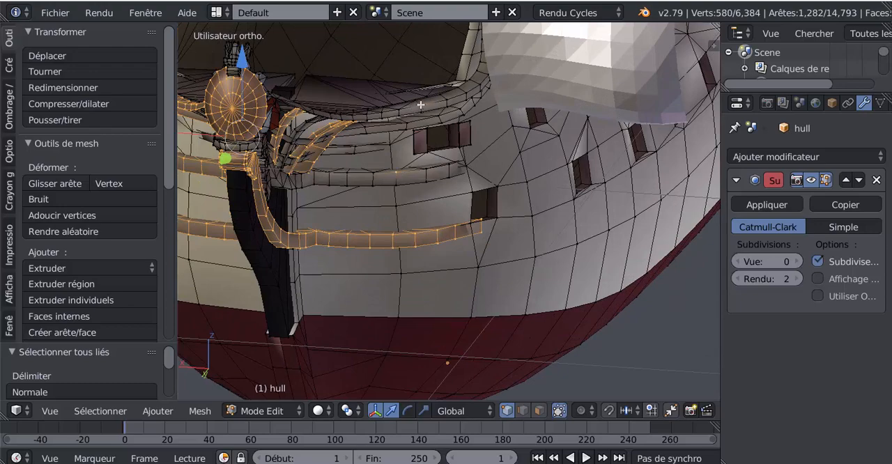
key(ctrl+l)
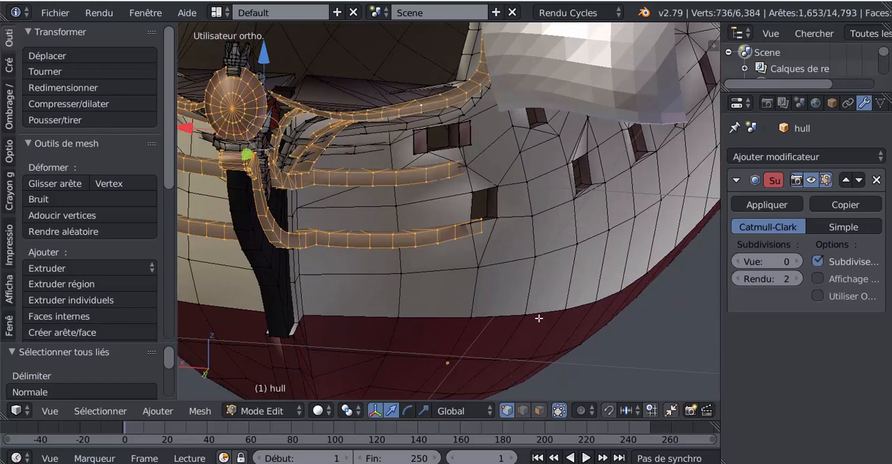
Extend the linked selection to the remaining rails running between the upper and middle bow rails.
scroll(538, 318, down, 3)
middle_drag(447, 234, 569, 242)
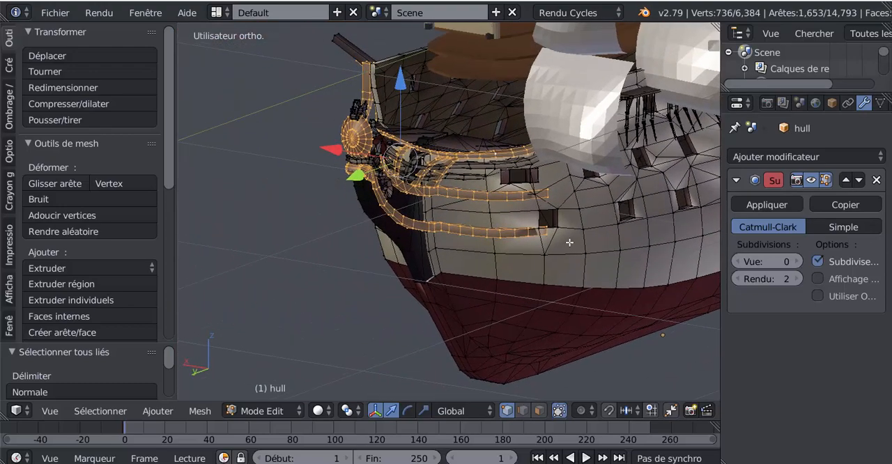
scroll(472, 206, up, 5)
shift+right_click(486, 124)
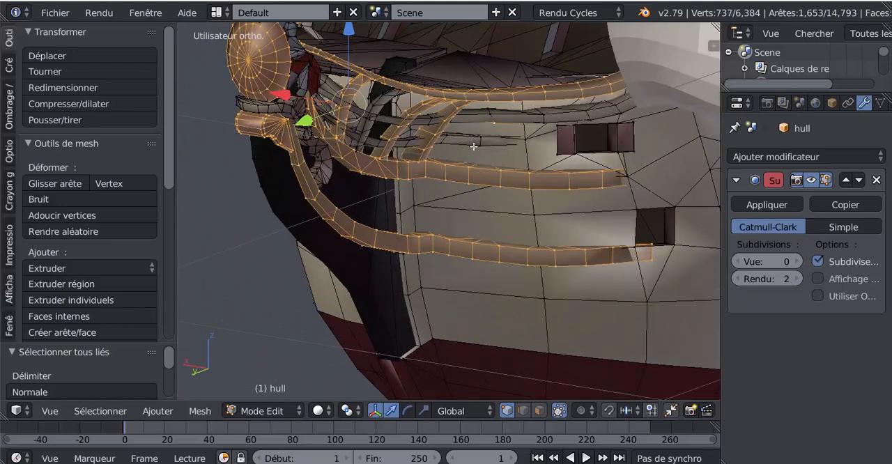
shift+right_click(480, 147)
key(ctrl+l)
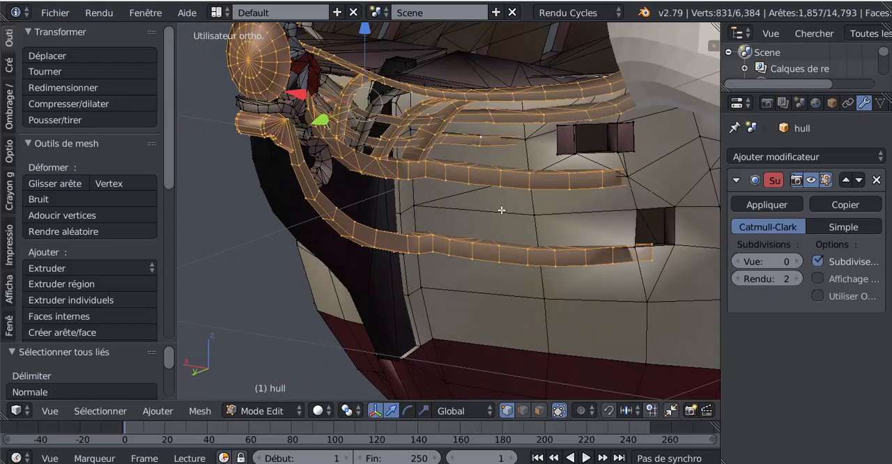
Add the figurehead's crown, the figures behind the shield and the adjoining ornaments to the linked selection.
scroll(501, 209, down, 3)
middle_drag(488, 192, 497, 197)
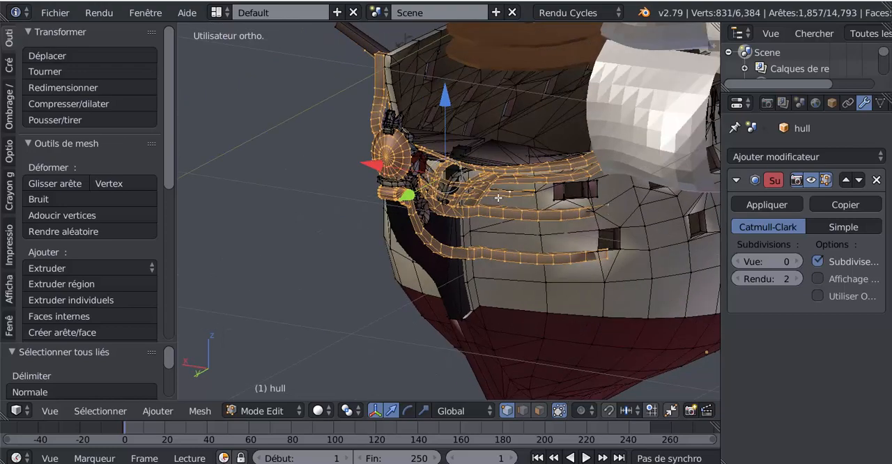
scroll(382, 150, up, 3)
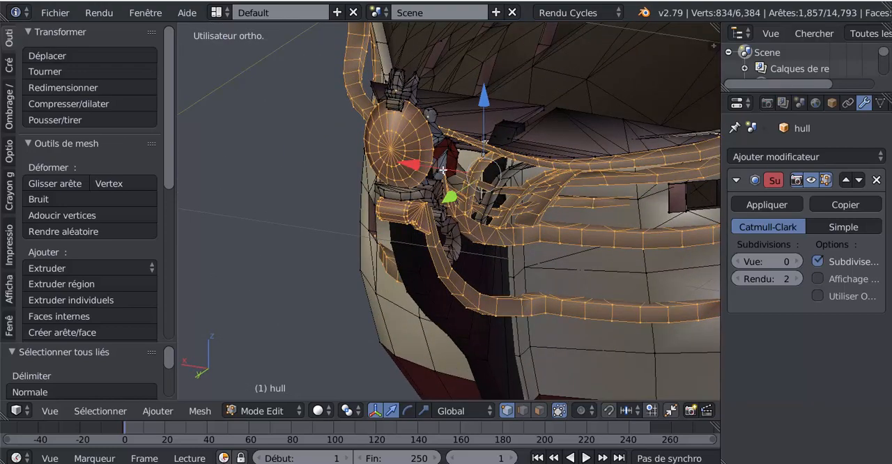
shift+right_click(413, 191)
shift+right_click(453, 234)
shift+right_click(498, 183)
key(ctrl+l)
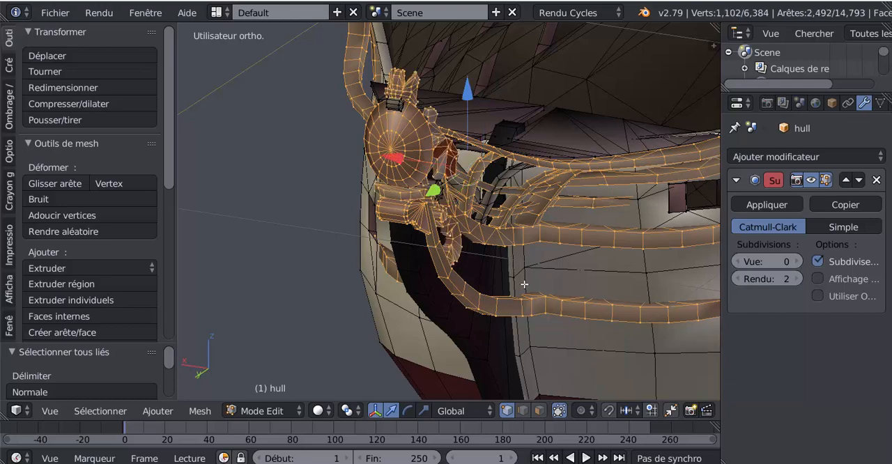
Extend the linked selection to the small base under the crown and the pointed platform behind the figurehead.
scroll(517, 279, down, 4)
scroll(443, 207, up, 5)
shift+right_click(379, 85)
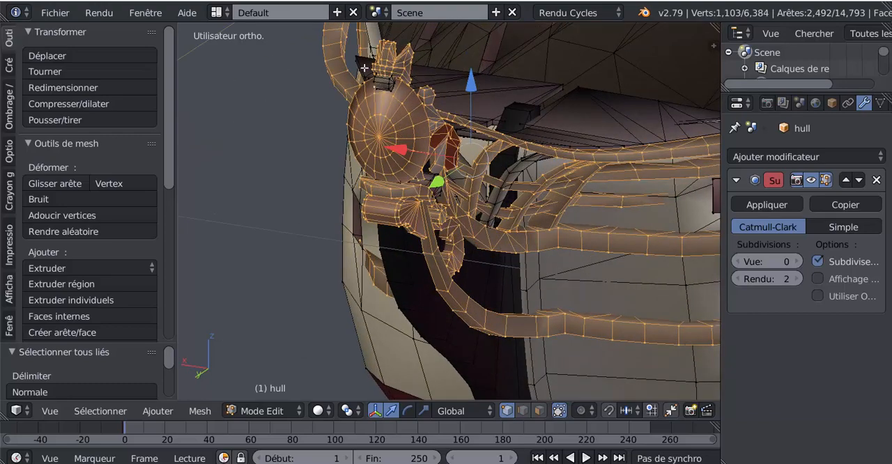
shift+right_click(417, 190)
shift+middle_drag(413, 136, 450, 185)
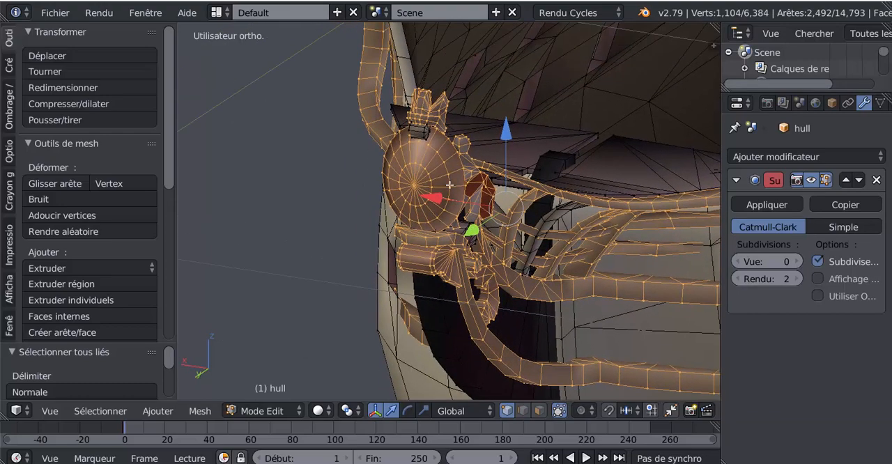
shift+right_click(409, 124)
shift+right_click(405, 133)
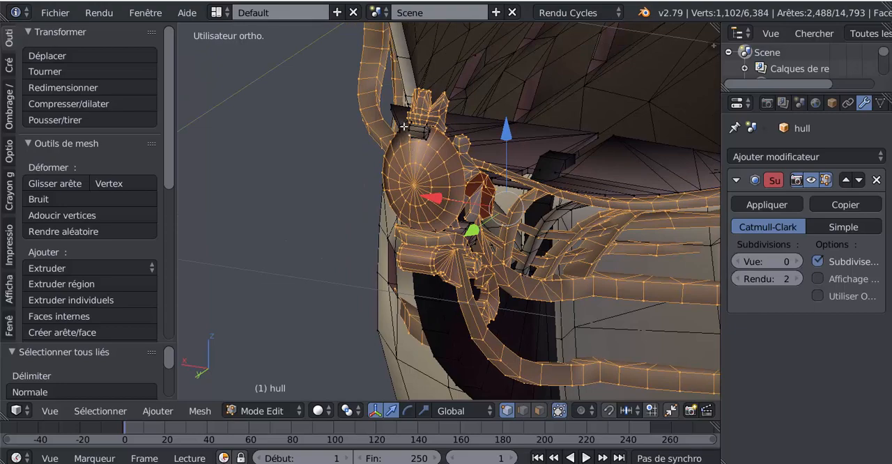
shift+right_click(403, 124)
key(ctrl+l)
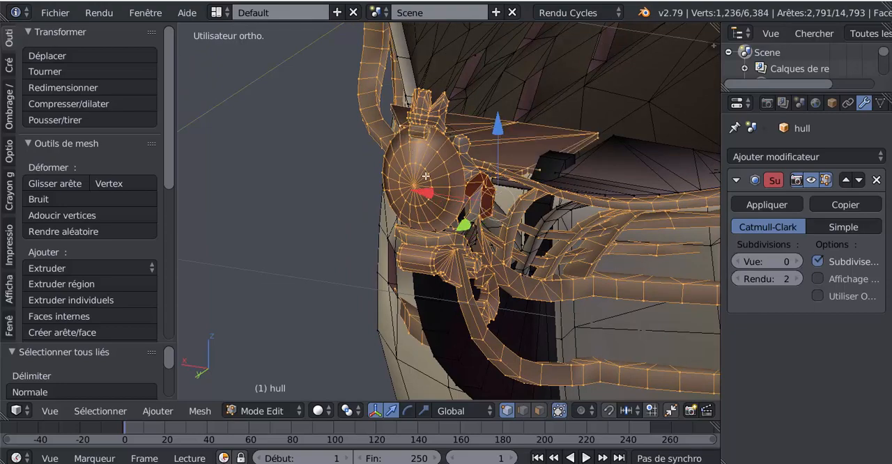
Move the selected bow ornaments forward along the Y axis until they stand clear of the hull, and return to Object mode.
scroll(425, 176, down, 6)
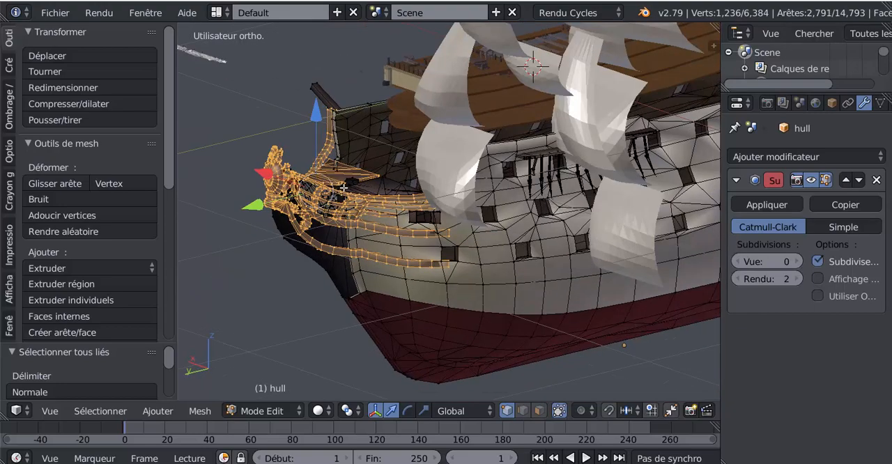
middle_drag(307, 218, 579, 158)
scroll(365, 209, up, 2)
drag(358, 222, 640, 296)
scroll(641, 297, down, 3)
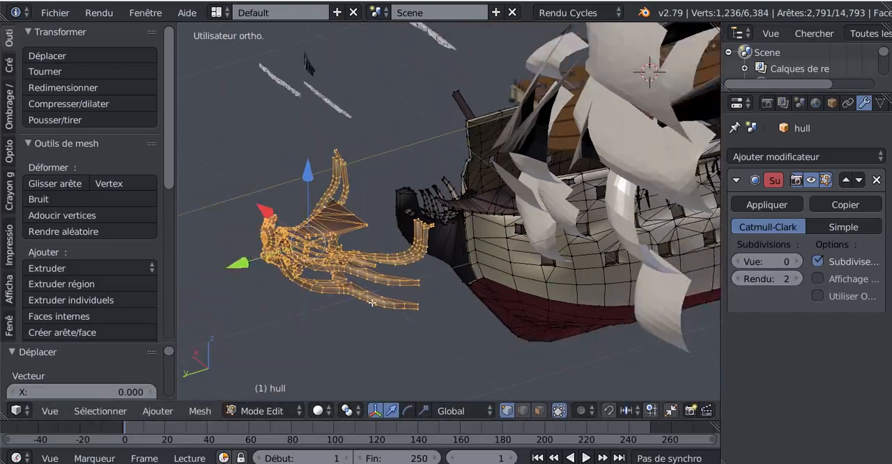
drag(232, 264, 223, 284)
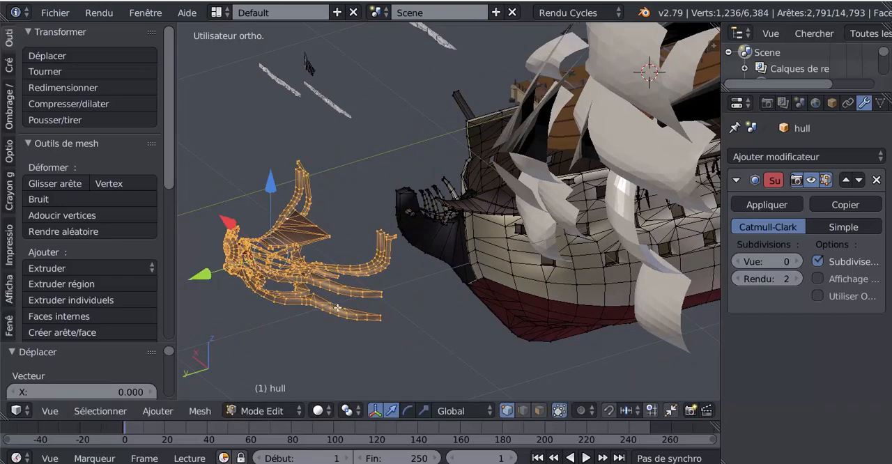
key(Tab)
Set the hull's Catmull-Clark subdivision level for the viewport to 2.
middle_drag(415, 346, 487, 334)
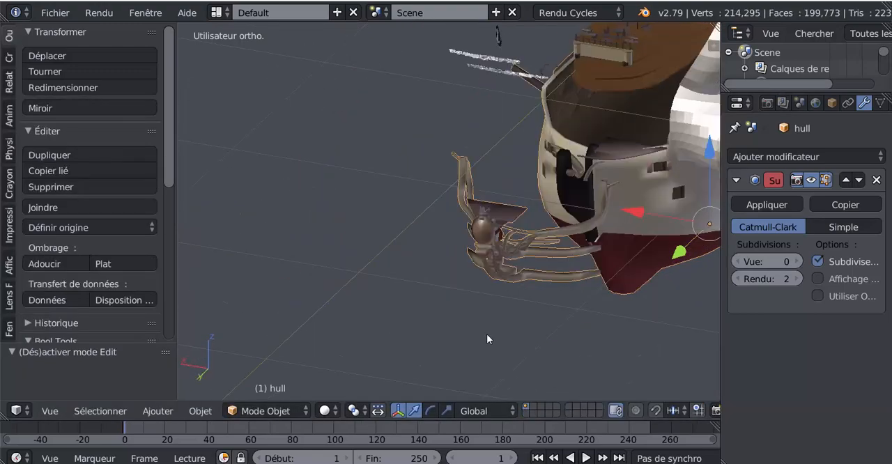
scroll(553, 305, up, 3)
middle_drag(553, 299, 511, 294)
scroll(443, 297, up, 2)
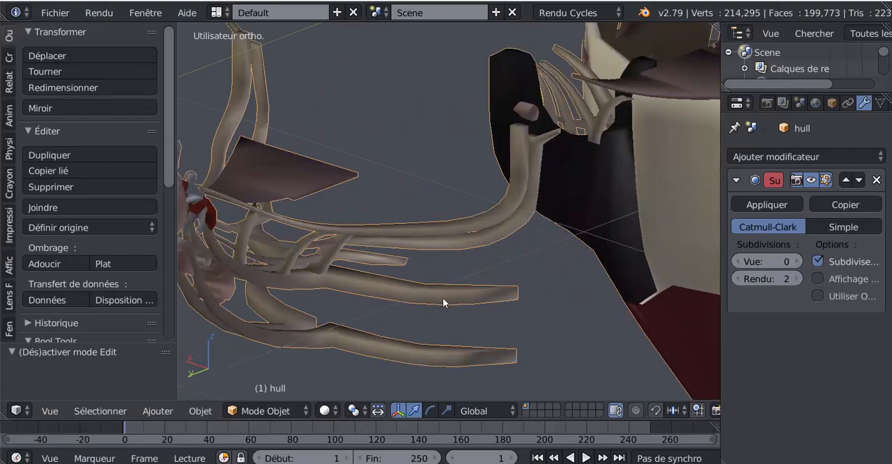
shift+middle_drag(442, 298, 477, 293)
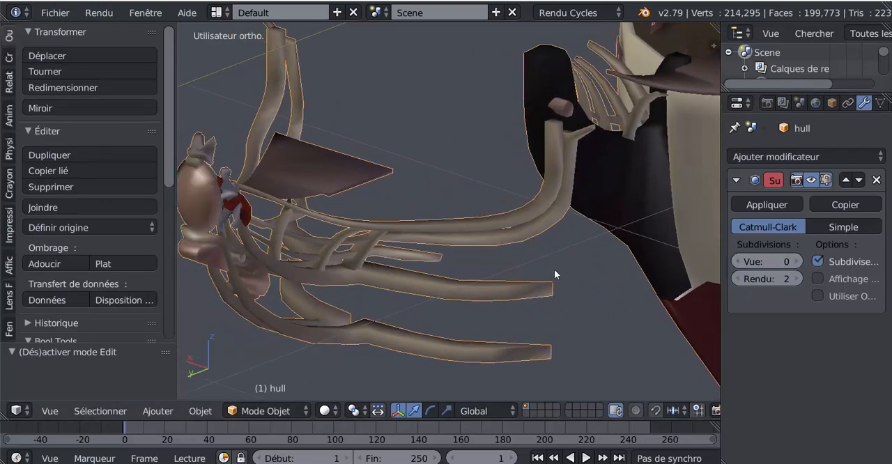
click(798, 262)
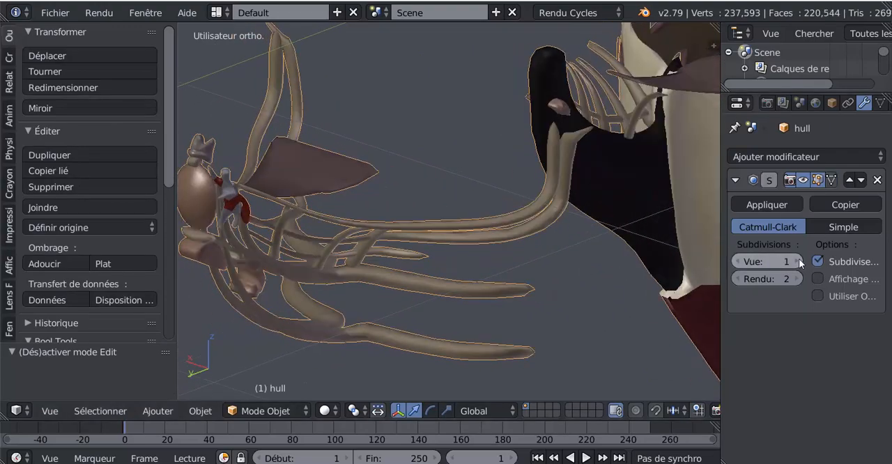
key(ctrl+2)
Inspect the mesh of the detached bow ornaments in Edit mode and return to Object mode.
middle_drag(597, 301, 458, 290)
key(Tab)
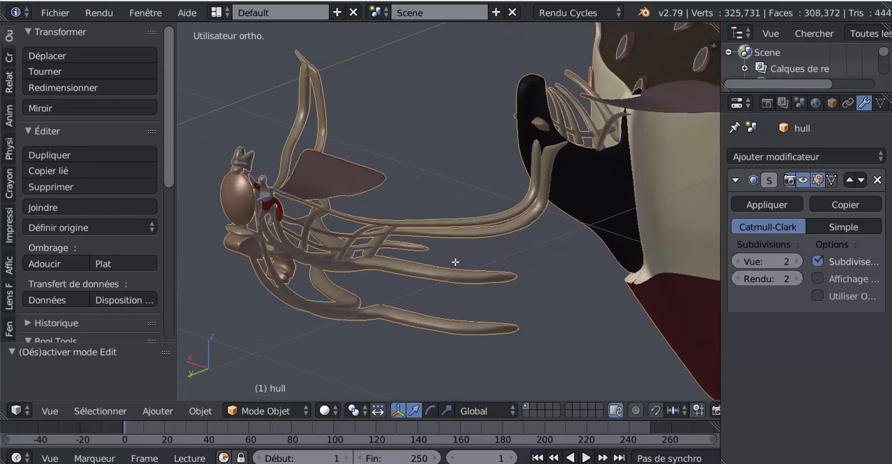
scroll(471, 244, up, 2)
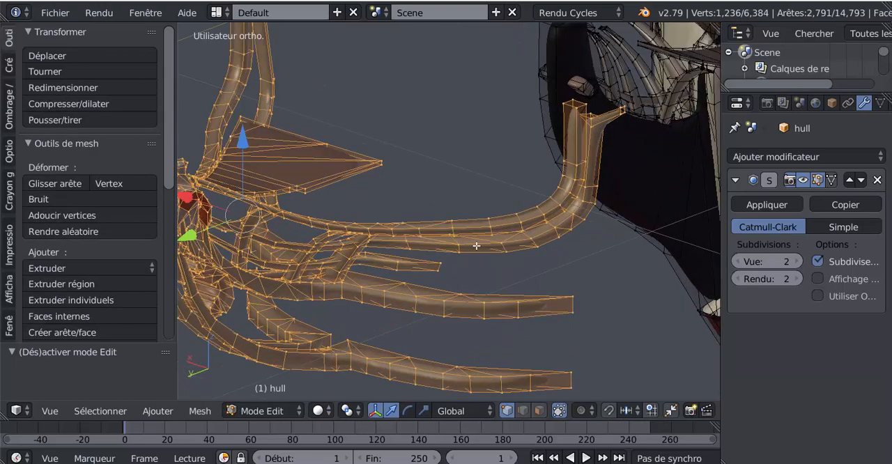
middle_drag(518, 251, 412, 301)
scroll(540, 313, down, 5)
key(Tab)
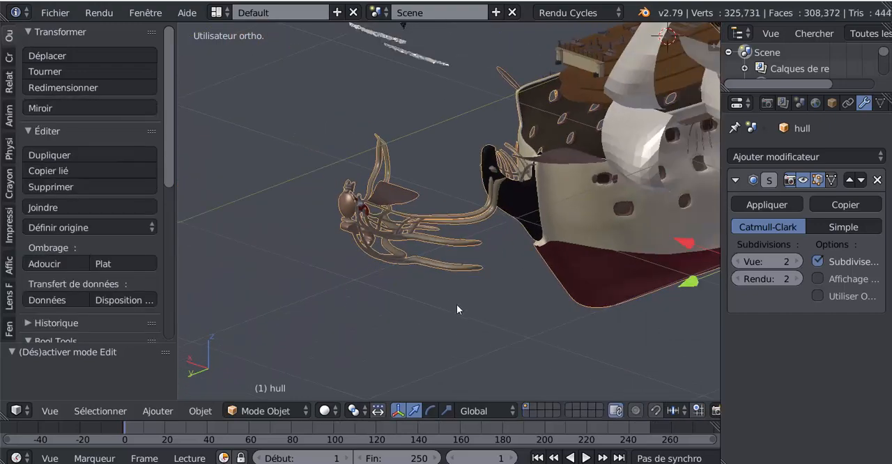
Examine the smoothed hull, its gun ports, the rows of cannons and the fittings on the deck.
middle_drag(457, 305, 415, 320)
shift+middle_drag(551, 291, 384, 324)
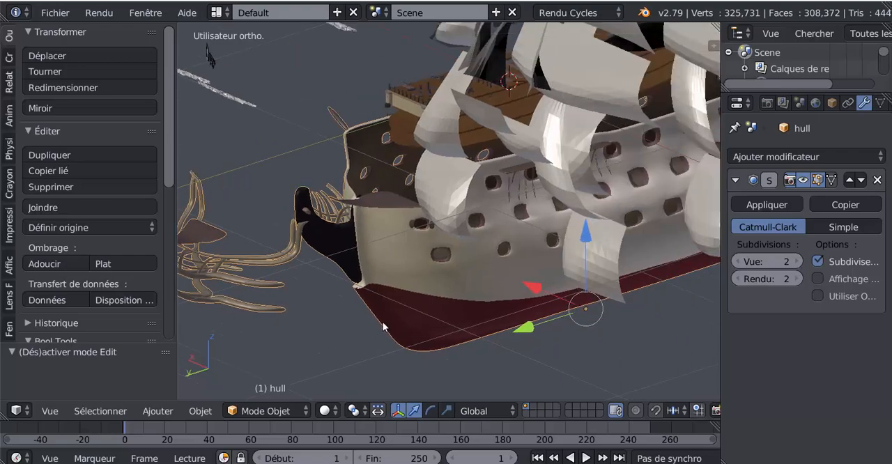
scroll(578, 269, down, 3)
shift+middle_drag(555, 286, 366, 296)
scroll(554, 292, down, 1)
scroll(562, 241, up, 2)
middle_drag(562, 241, 534, 227)
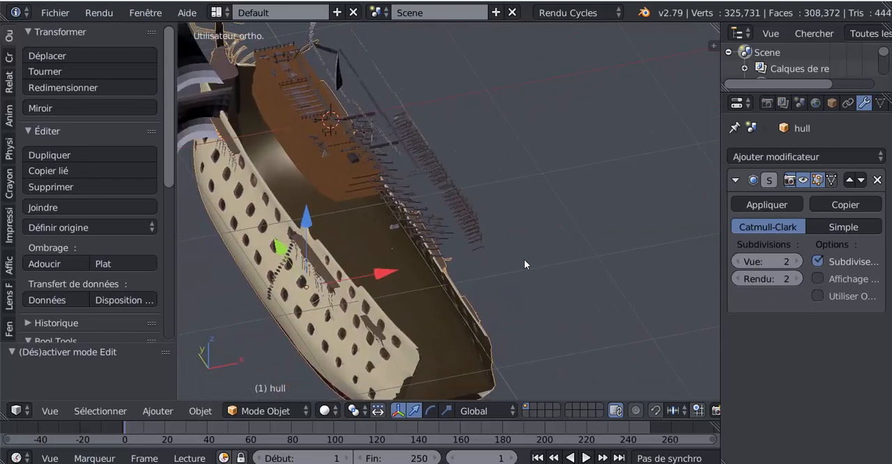
scroll(557, 193, up, 4)
middle_drag(557, 193, 506, 271)
scroll(585, 210, up, 2)
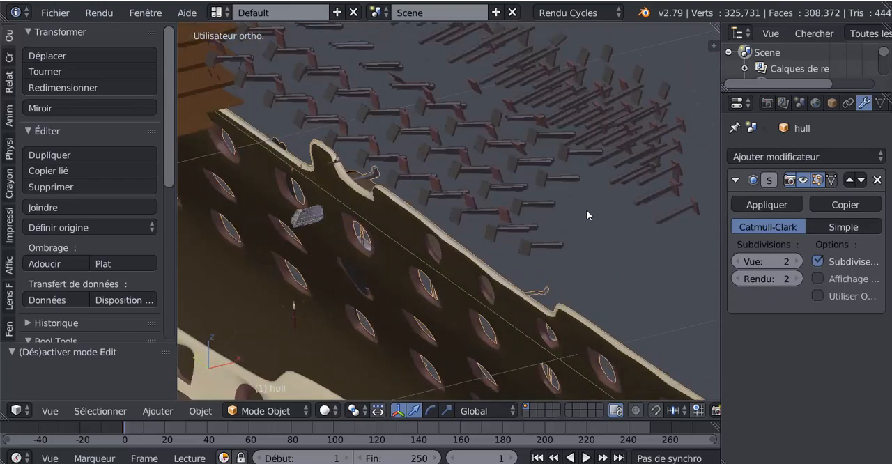
scroll(586, 210, up, 4)
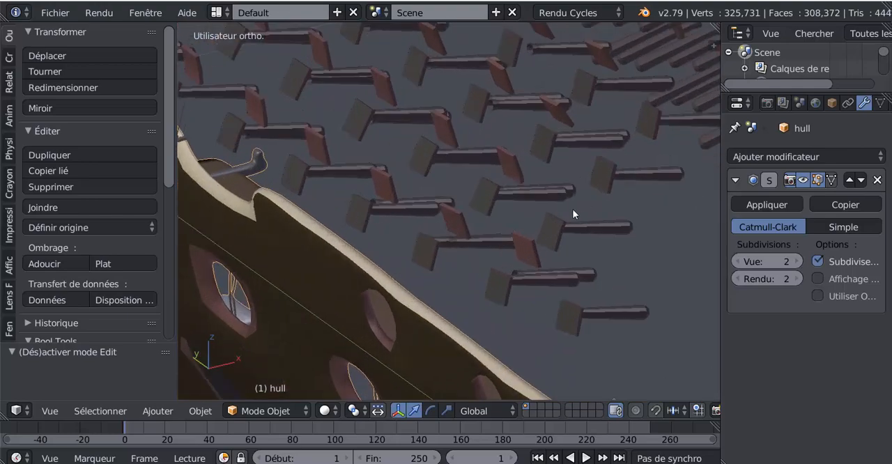
scroll(573, 214, down, 6)
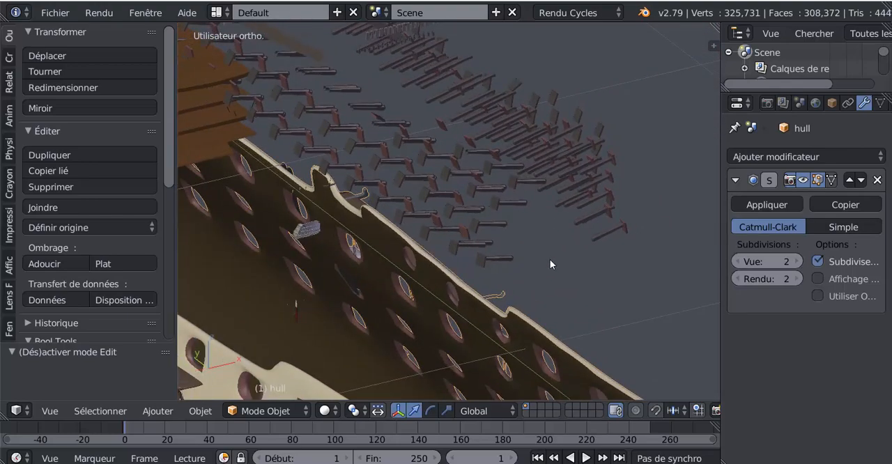
middle_drag(549, 259, 527, 205)
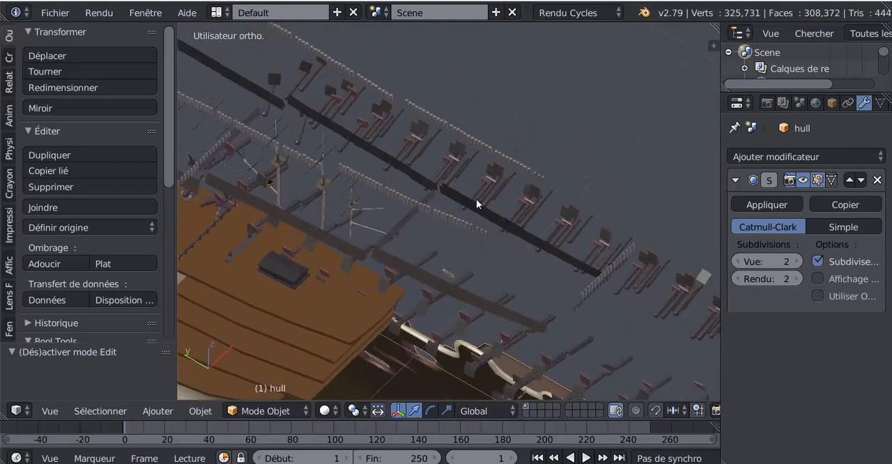
scroll(476, 198, up, 4)
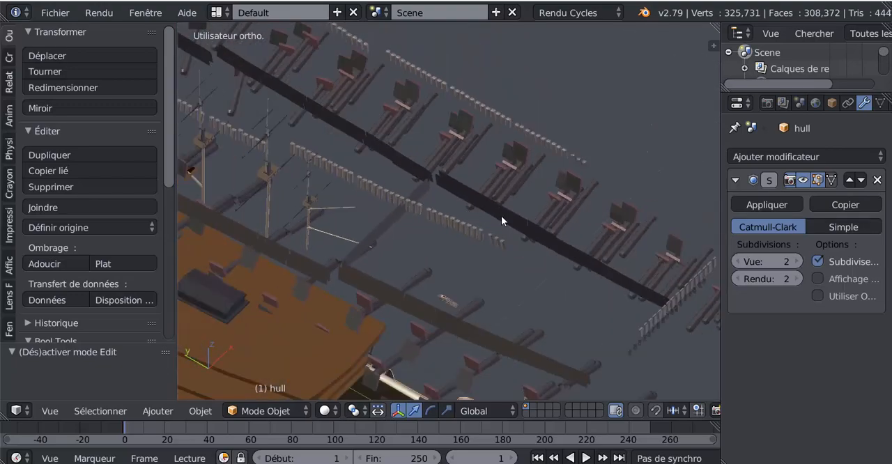
middle_drag(502, 216, 423, 250)
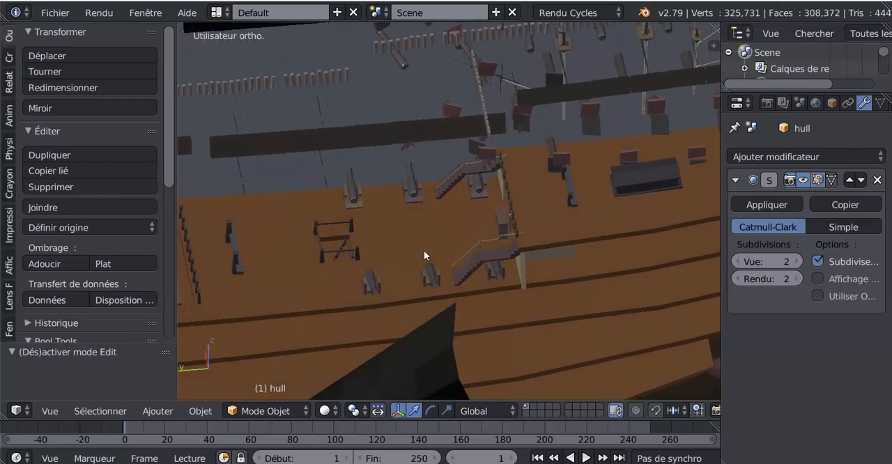
Select the deck cannon standing just beside the foot of the near staircase.
scroll(423, 250, up, 8)
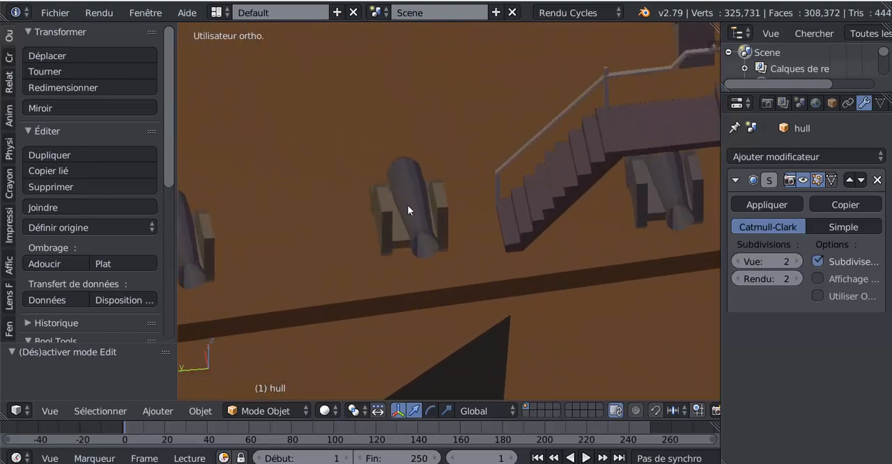
right_click(407, 206)
scroll(421, 227, down, 3)
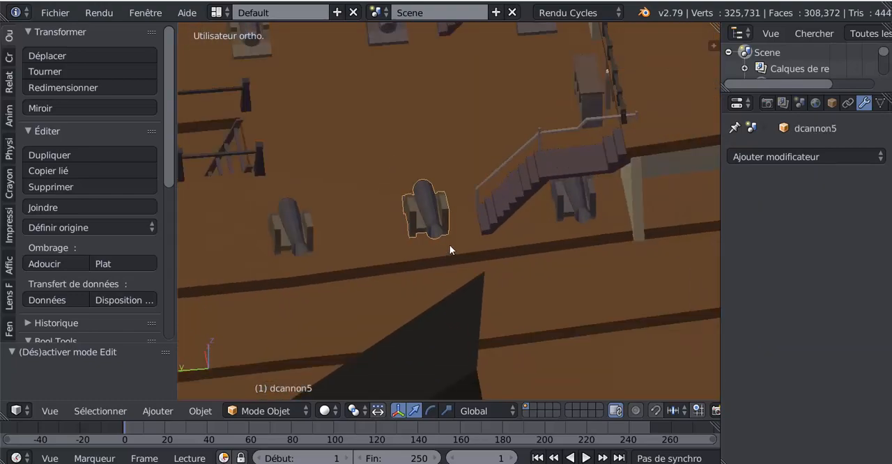
scroll(449, 245, down, 8)
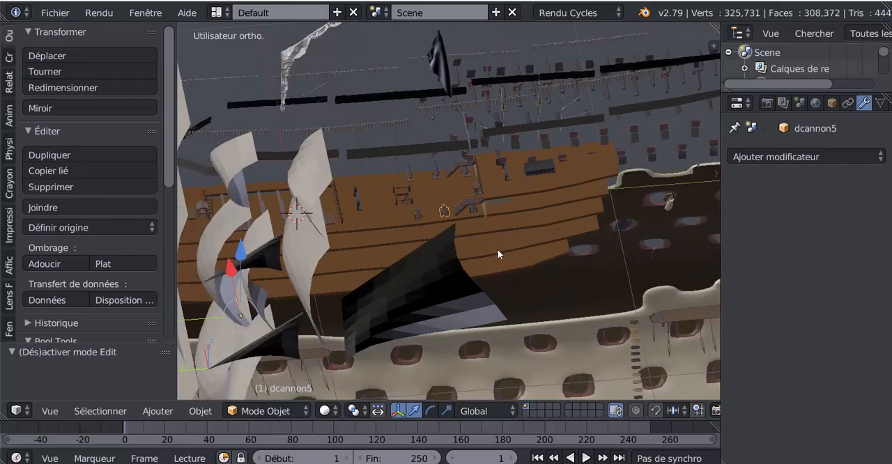
Try to scale the selected deck cannon about its current, distant origin.
scroll(497, 248, down, 1)
key(s)
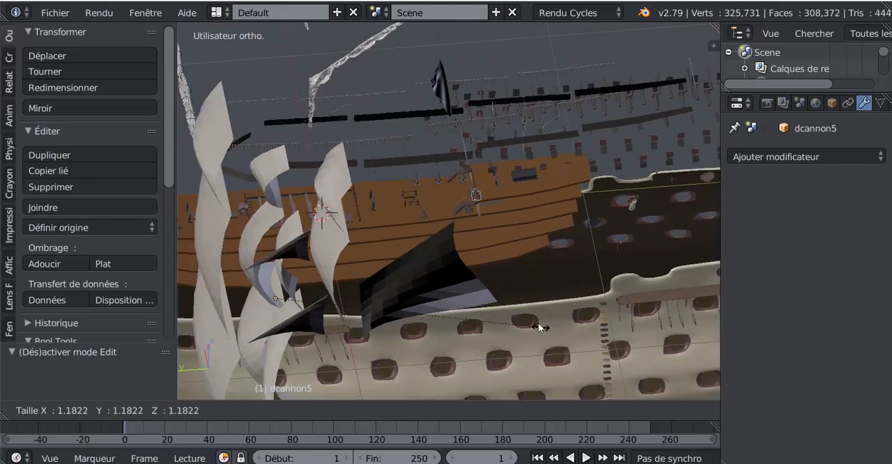
click(592, 354)
scroll(602, 359, up, 4)
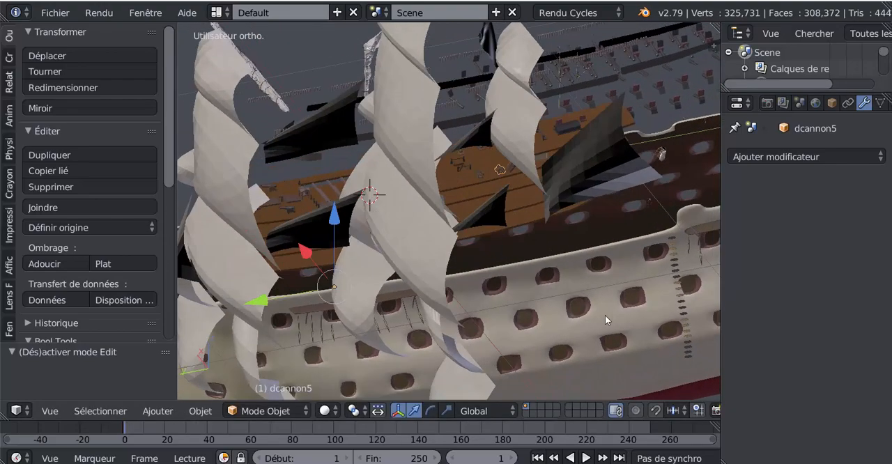
middle_drag(605, 315, 571, 321)
middle_drag(487, 299, 473, 258)
scroll(454, 244, up, 8)
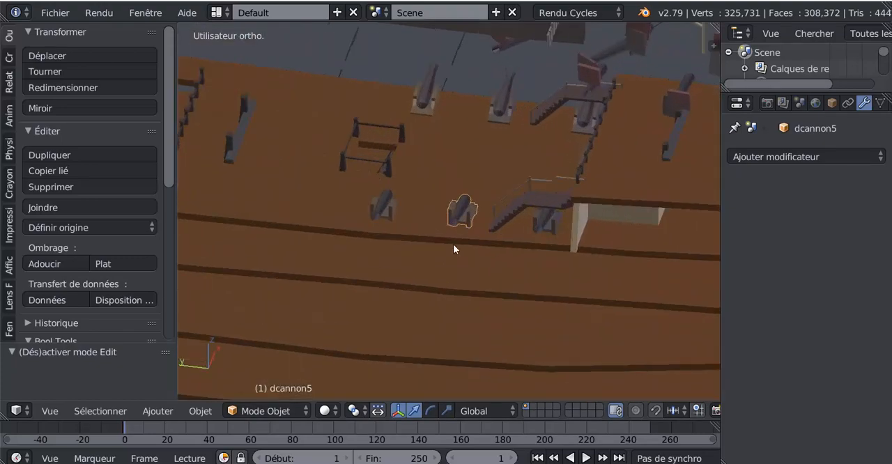
scroll(467, 245, down, 2)
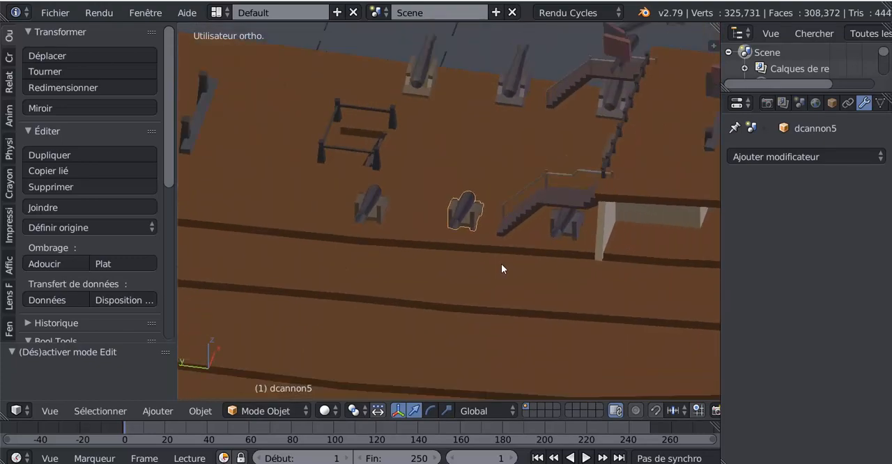
key(s)
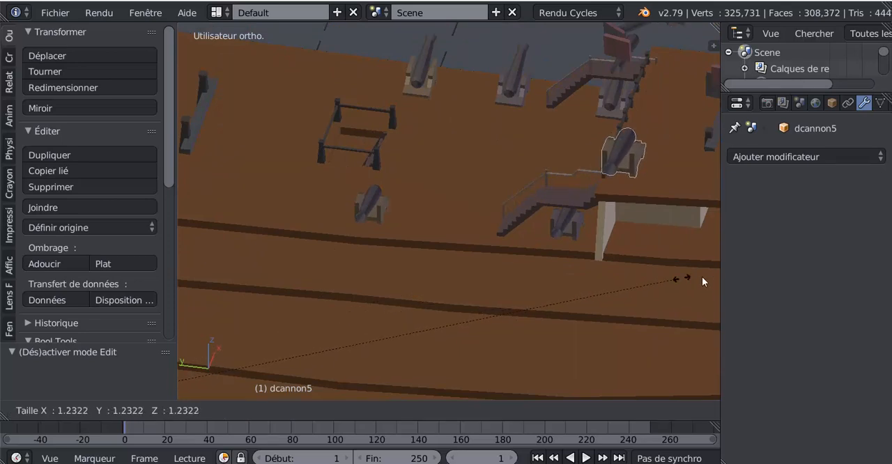
key(Escape)
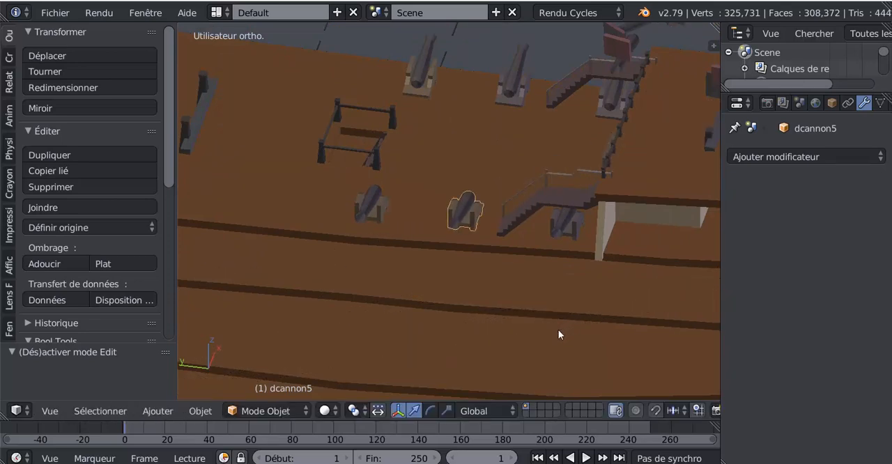
Move the selected cannon's origin to its geometry.
scroll(461, 234, up, 5)
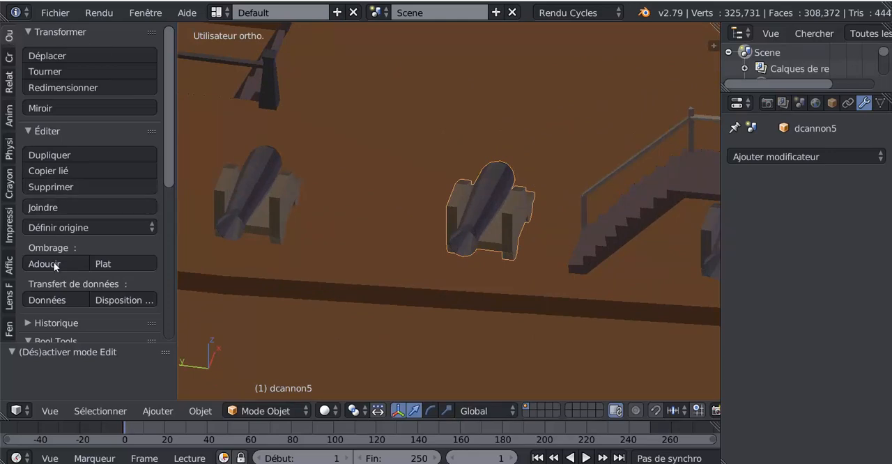
click(49, 227)
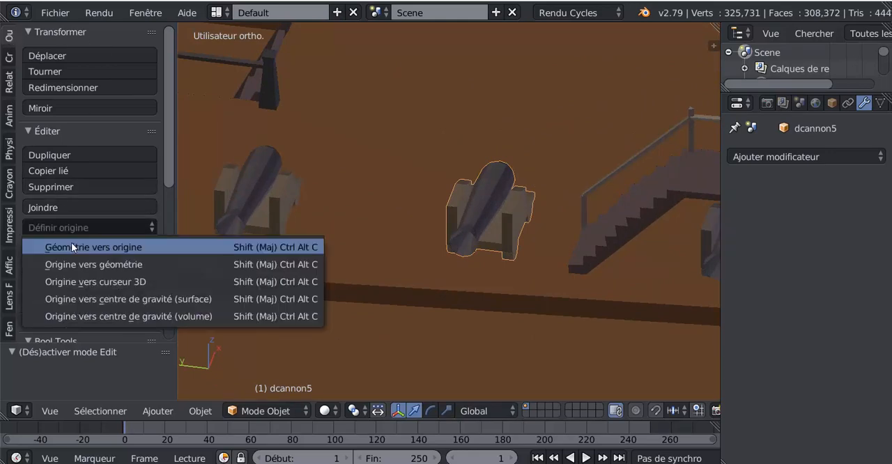
click(75, 264)
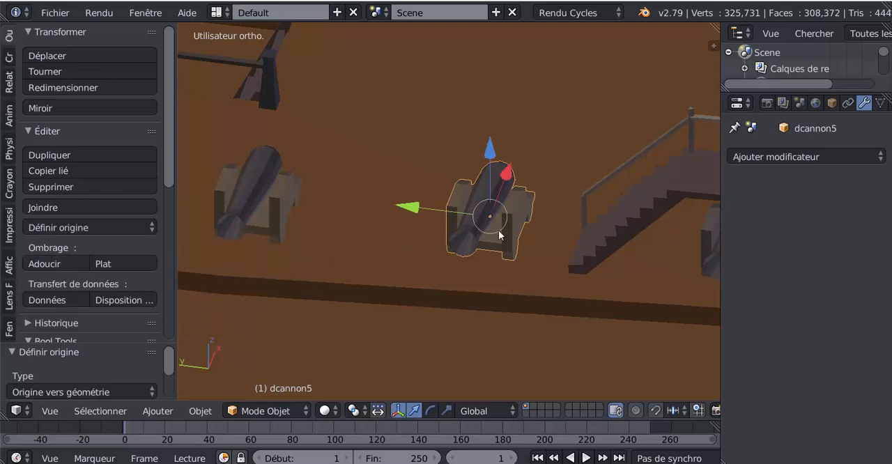
Try to scale the cannon about its recentred origin.
key(s)
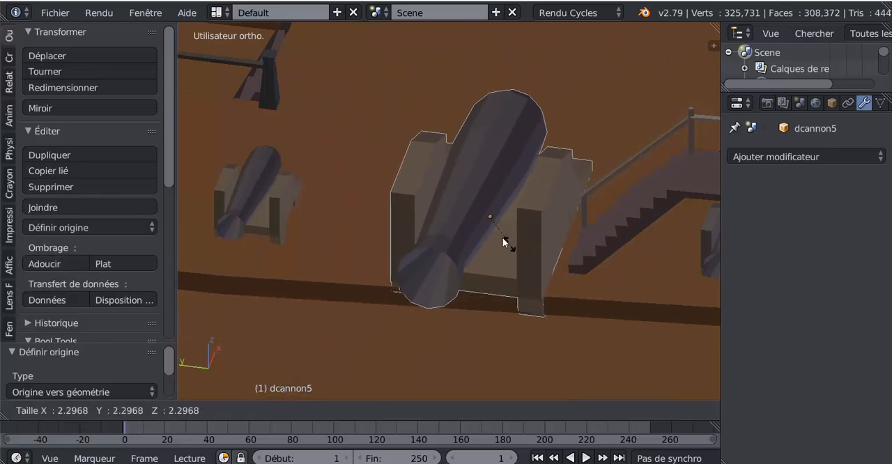
right_click(505, 239)
middle_drag(493, 247, 487, 246)
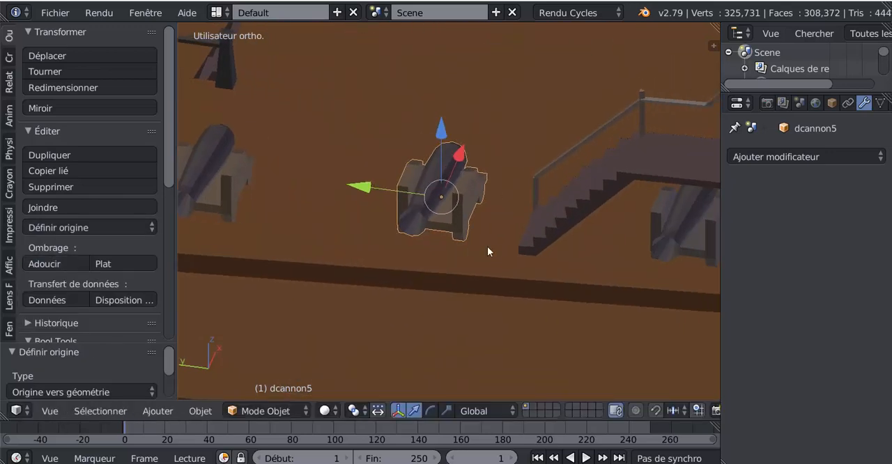
Isolate the selected deck cannon in local view and look at it from the side.
scroll(487, 245, down, 4)
scroll(480, 246, up, 3)
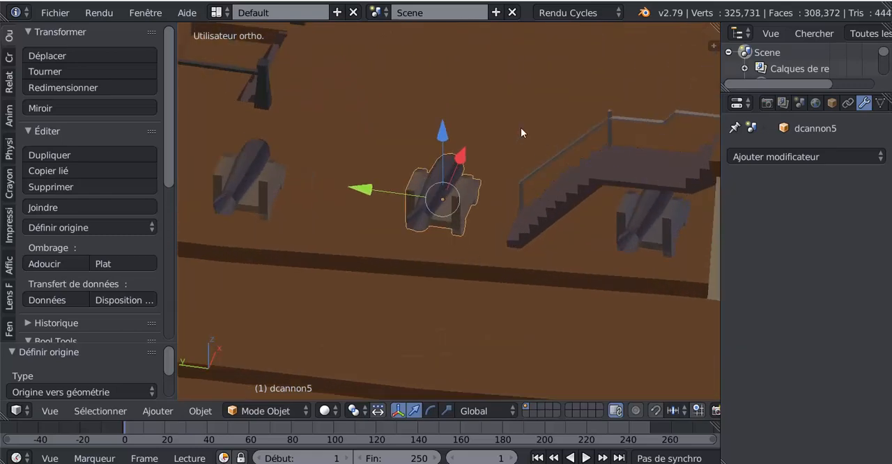
key(KP_Divide)
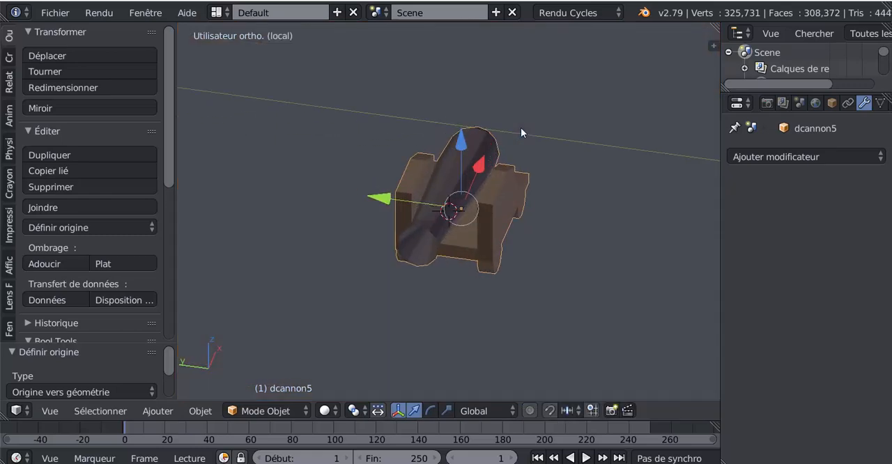
scroll(530, 146, down, 6)
middle_drag(447, 212, 401, 206)
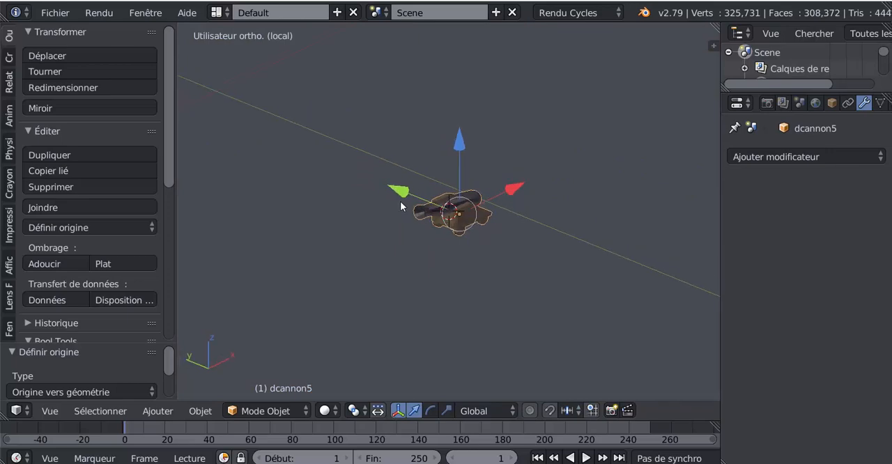
Enter edit mode on the isolated deck cannon and convert all of its mesh triangles to quads.
middle_drag(491, 215, 439, 209)
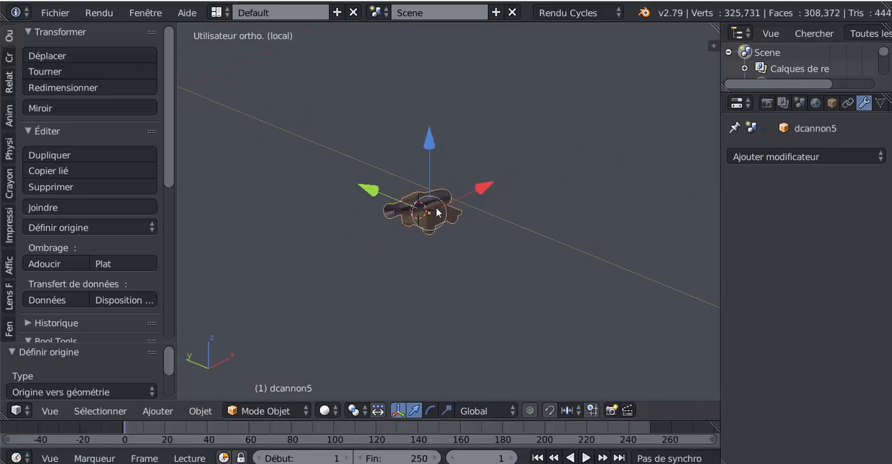
key(Tab)
scroll(434, 208, up, 5)
key(KP_Decimal)
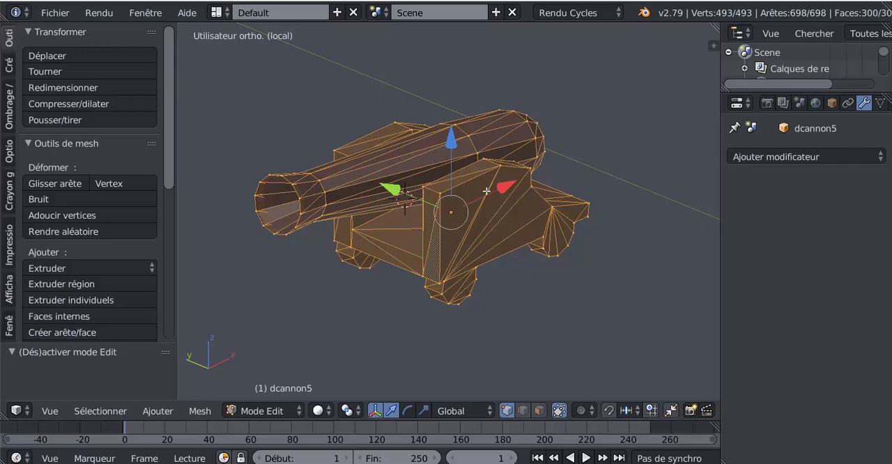
click(202, 411)
mouse_move(299, 169)
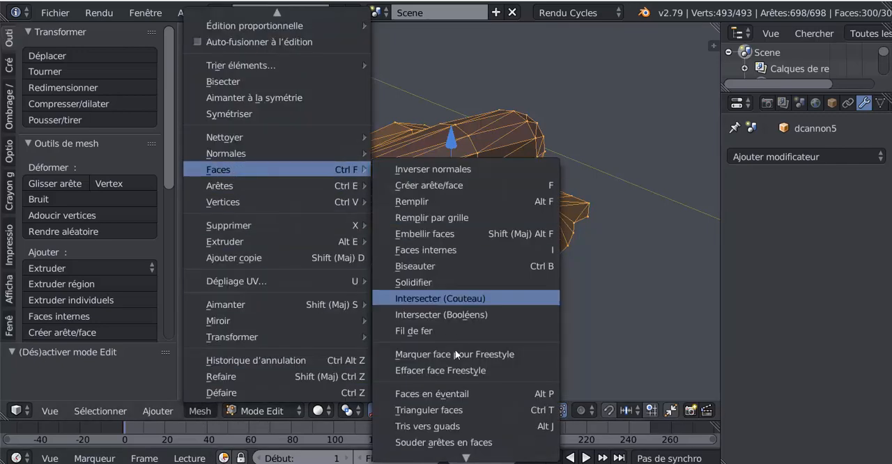
click(451, 425)
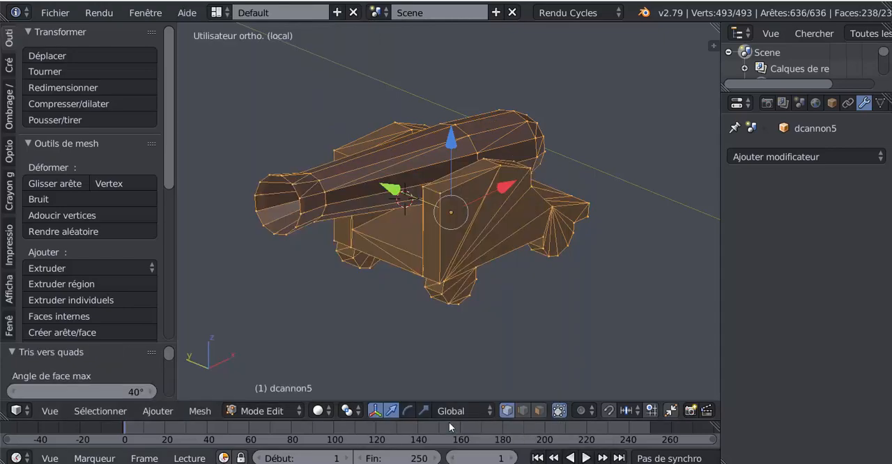
Try Tris to Quads on the cannon mesh again in face select mode.
middle_drag(489, 321, 441, 361)
click(539, 411)
middle_drag(500, 346, 473, 365)
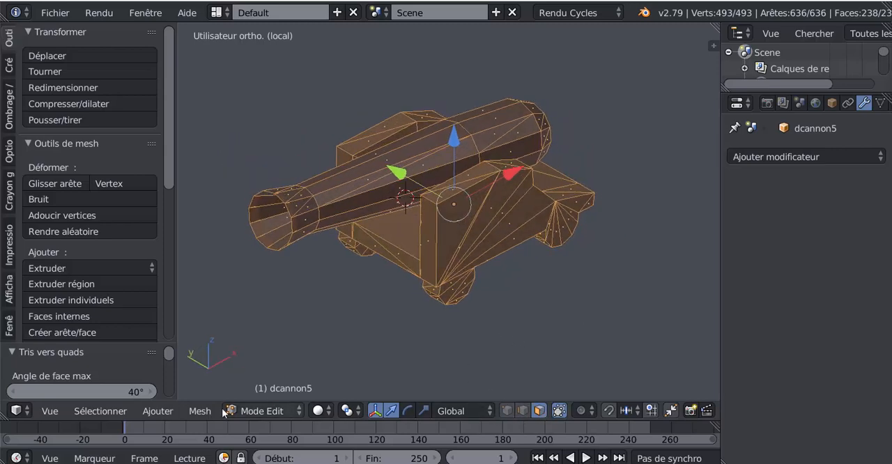
click(198, 411)
mouse_move(231, 170)
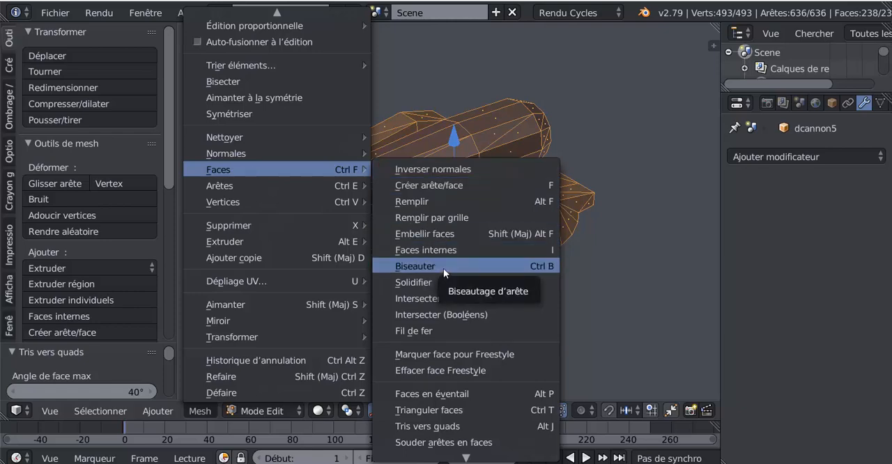
click(431, 426)
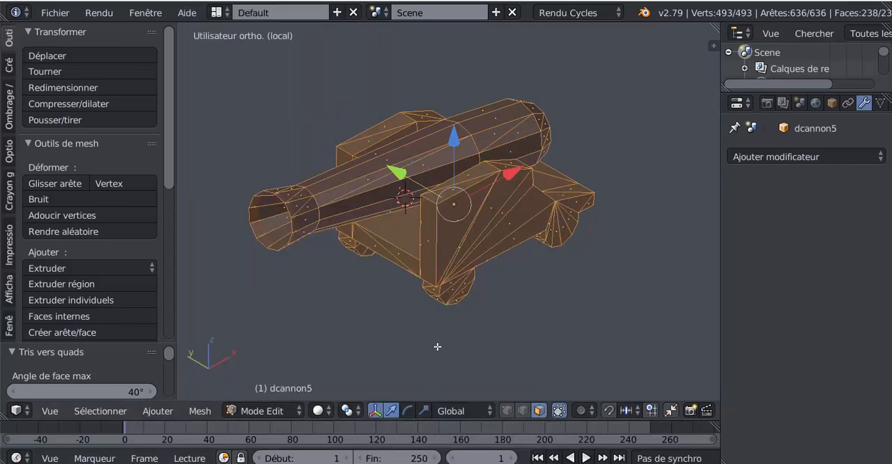
Deselect and reselect the whole cannon mesh, and try once more to merge its remaining triangles into quads.
middle_drag(426, 334, 400, 326)
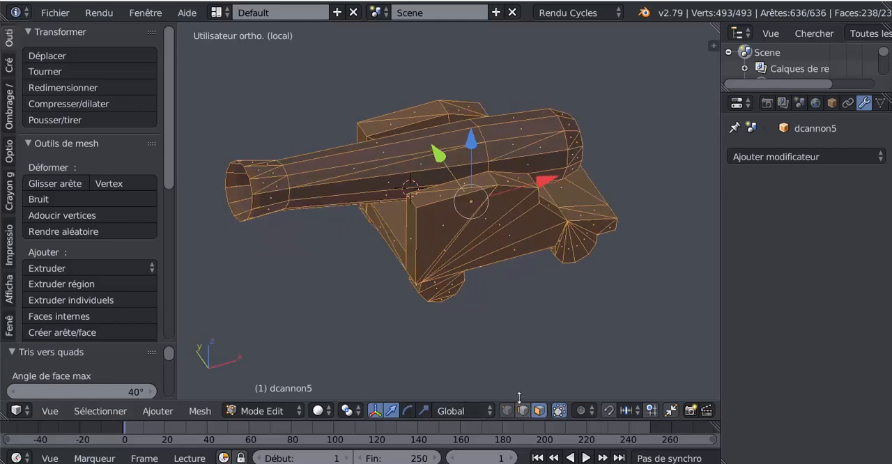
middle_drag(523, 324, 553, 336)
scroll(453, 320, up, 2)
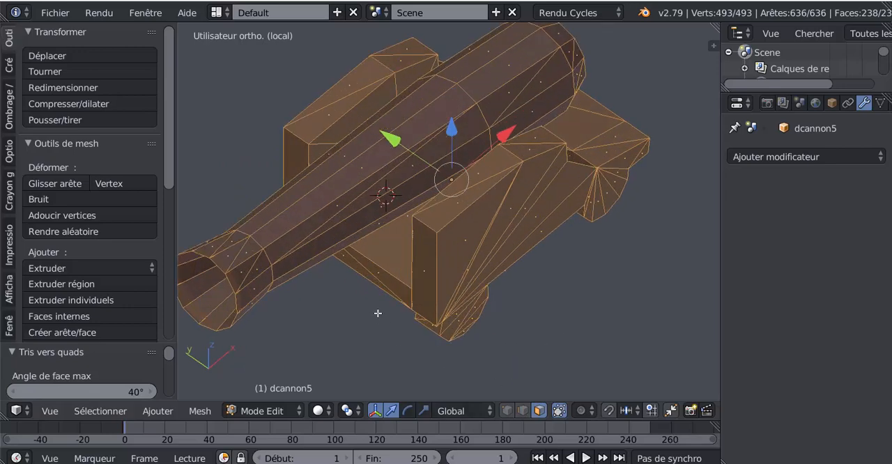
key(a)
key(a)
mouse_move(391, 293)
middle_down()
mouse_move(392, 320)
mouse_move(395, 308)
middle_up()
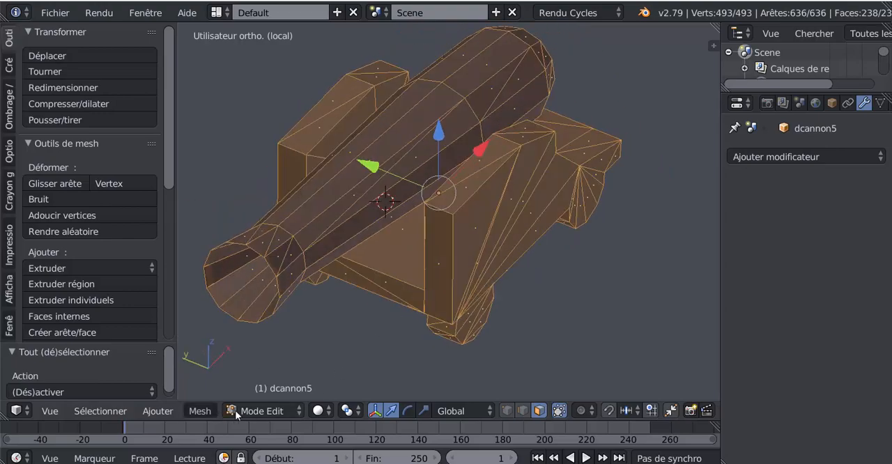
click(201, 410)
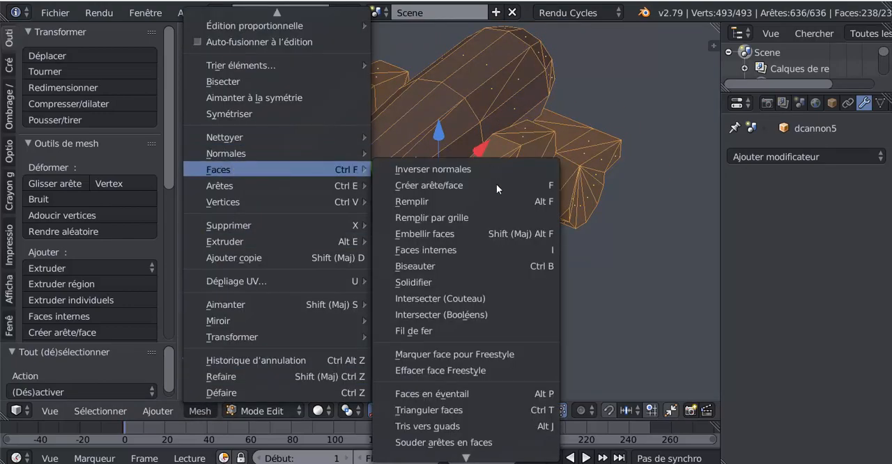
click(439, 425)
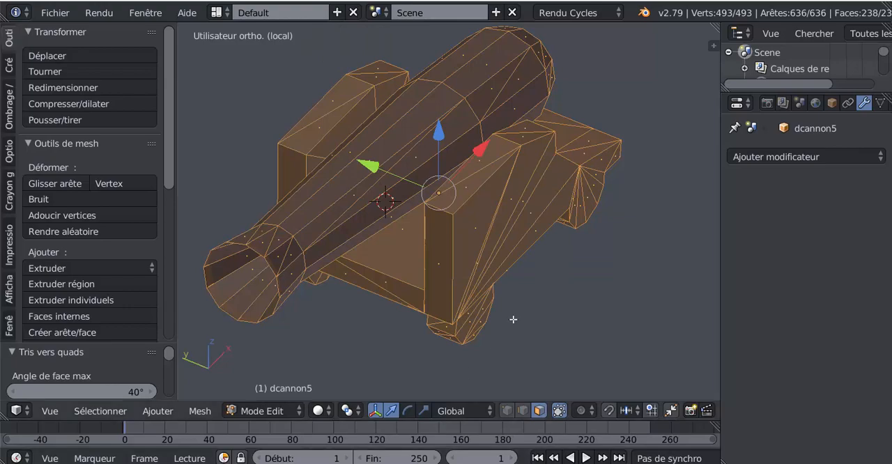
In edge select mode, select the stray diagonal edges along the cannon's barrel, breech and muzzle and try to dissolve them.
middle_drag(507, 307, 503, 264)
scroll(503, 264, up, 5)
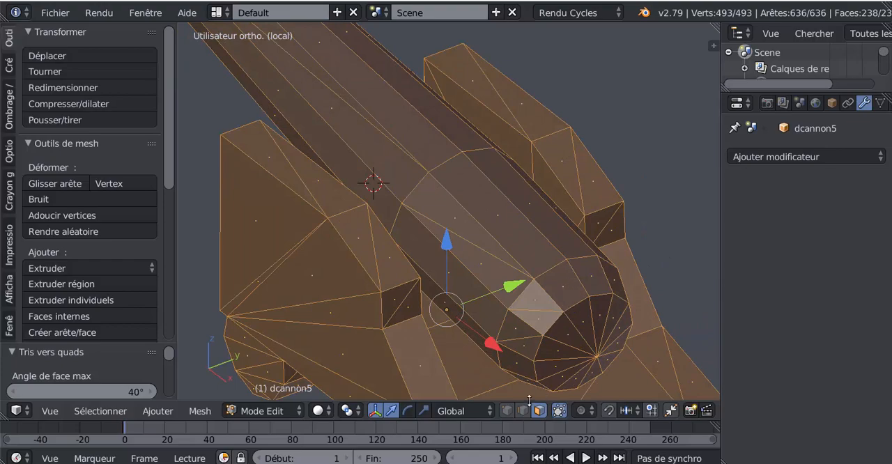
scroll(550, 322, down, 4)
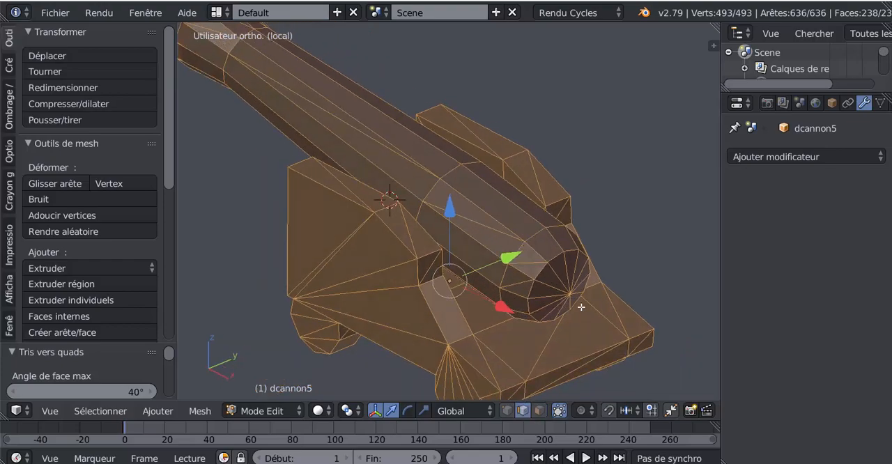
right_click(559, 263)
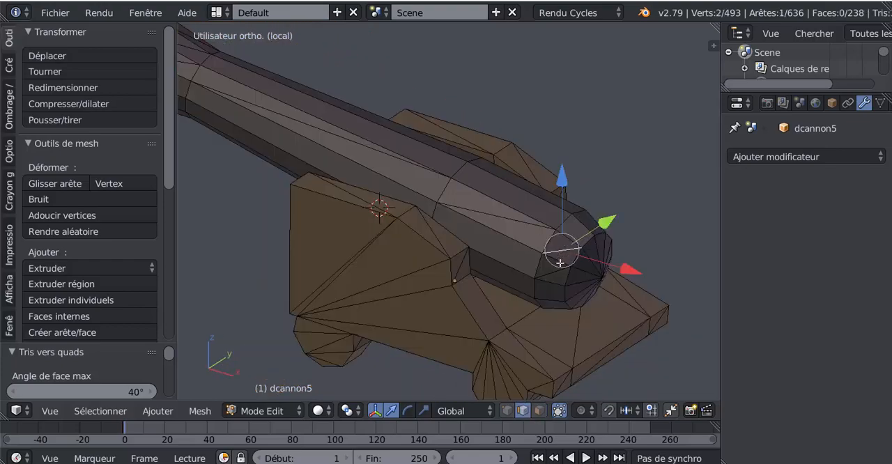
shift+right_click(554, 273)
shift+right_click(518, 224)
middle_drag(558, 304, 351, 272)
middle_drag(532, 252, 572, 255)
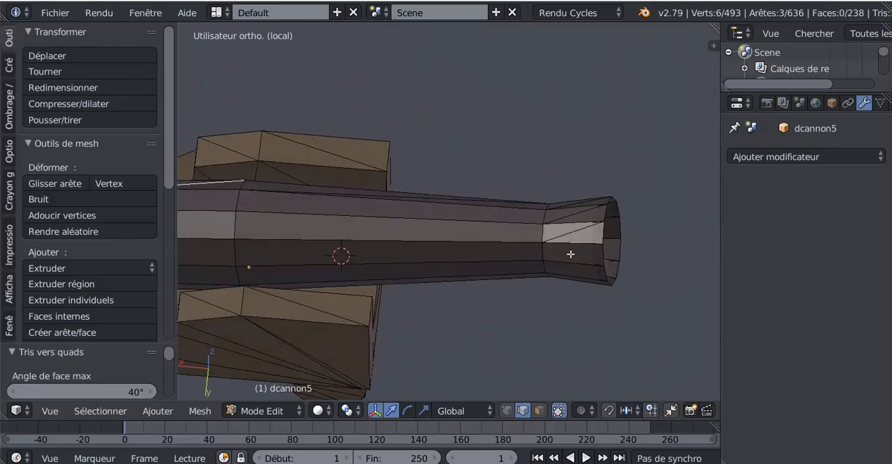
shift+right_click(574, 228)
shift+right_click(573, 210)
middle_drag(573, 211, 627, 289)
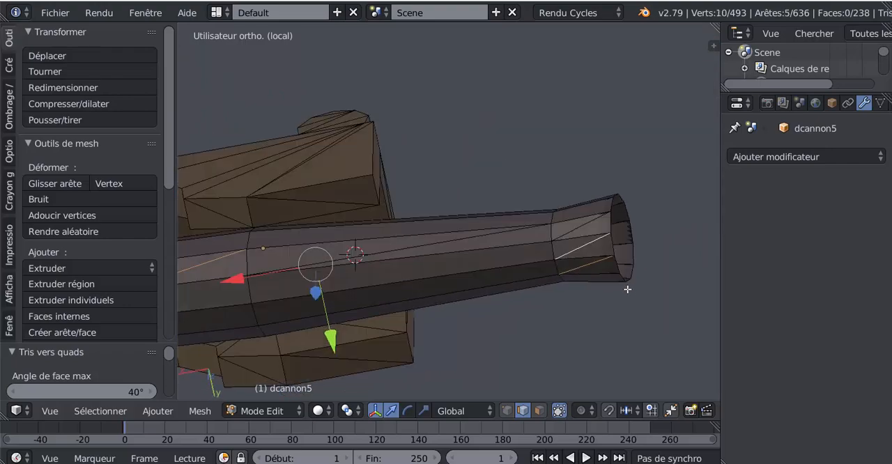
shift+right_click(591, 221)
middle_drag(568, 256, 396, 249)
shift+right_click(397, 246)
middle_drag(458, 310, 636, 232)
scroll(637, 232, down, 1)
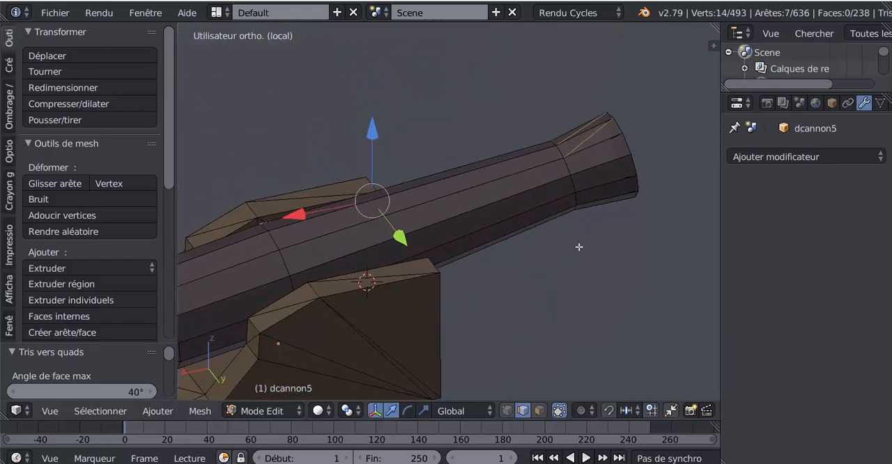
scroll(579, 247, down, 2)
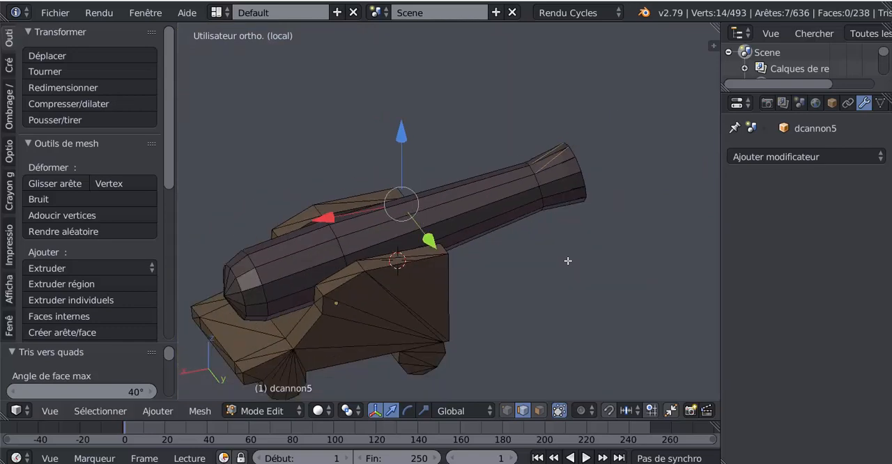
key(x)
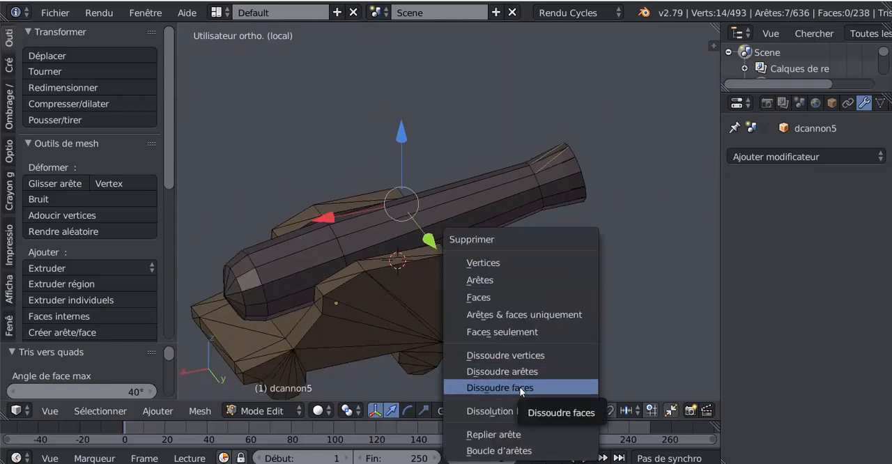
click(520, 372)
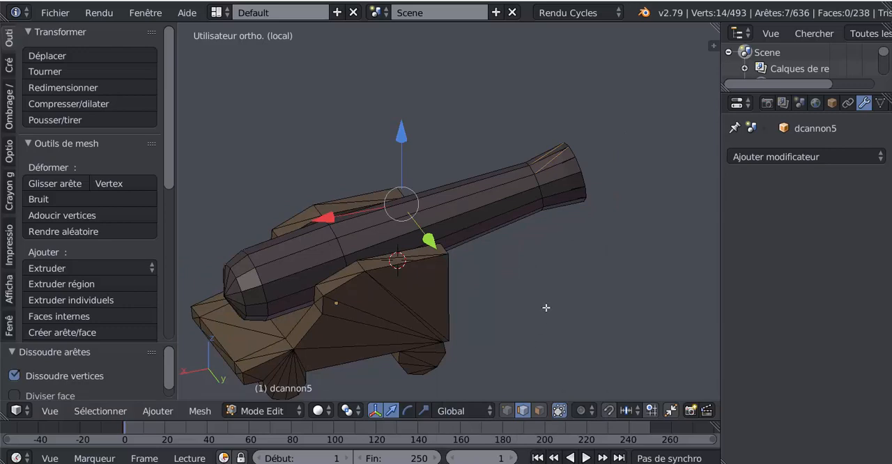
middle_drag(549, 308, 592, 328)
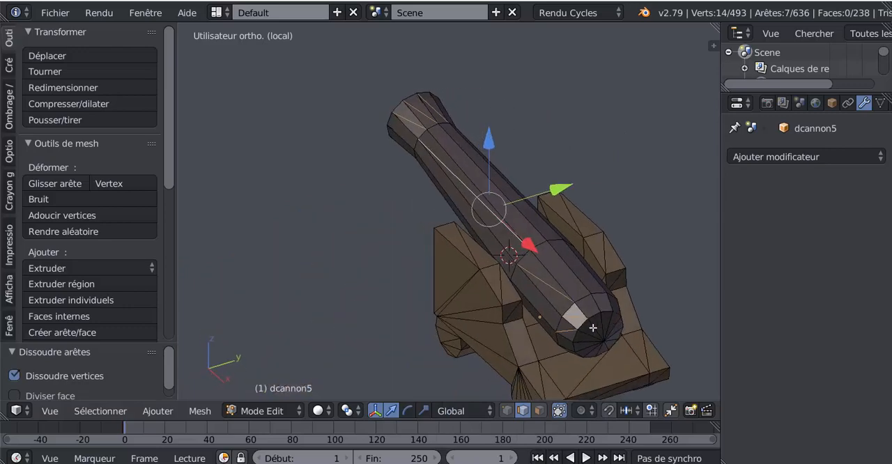
shift+middle_drag(426, 330, 411, 337)
key(x)
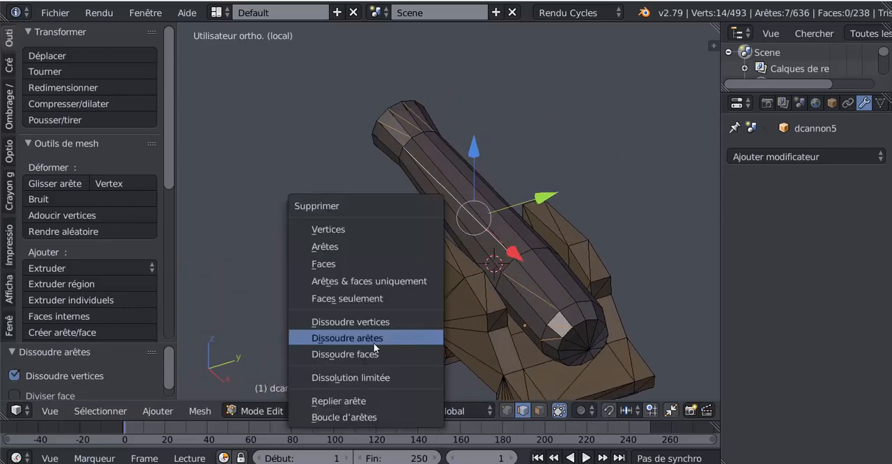
key(Escape)
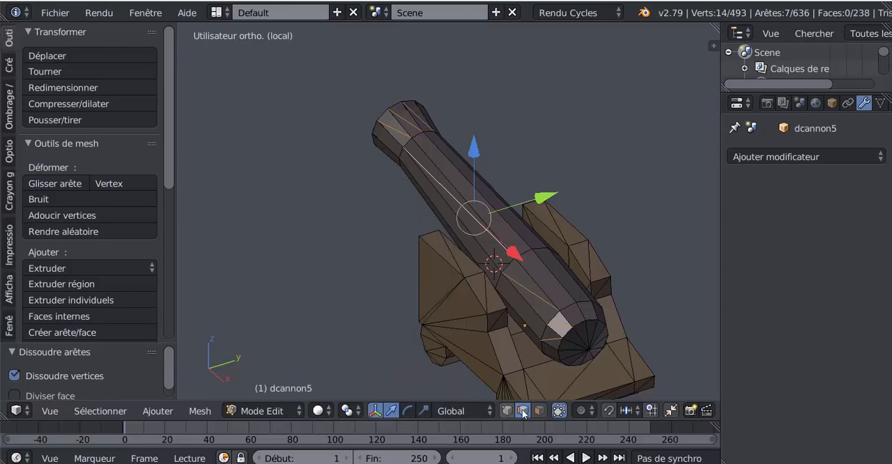
Select the entire cannon mesh in edit mode and remove its duplicate vertices.
middle_drag(434, 324, 573, 338)
scroll(478, 307, up, 4)
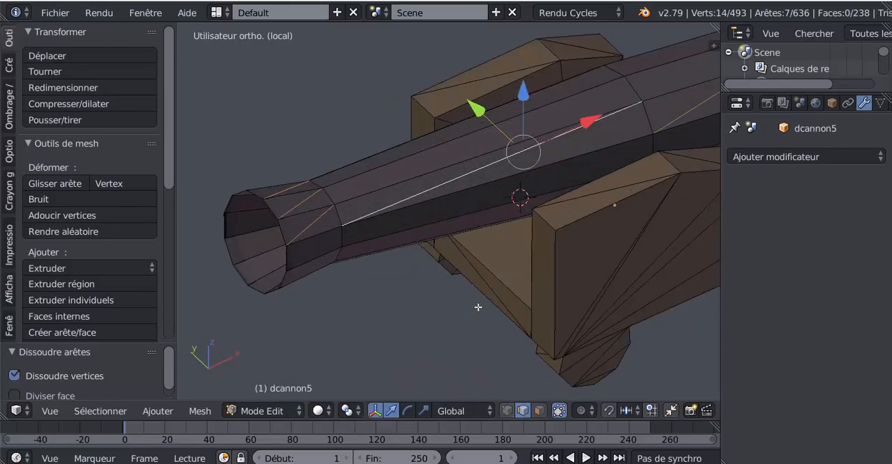
scroll(473, 298, down, 3)
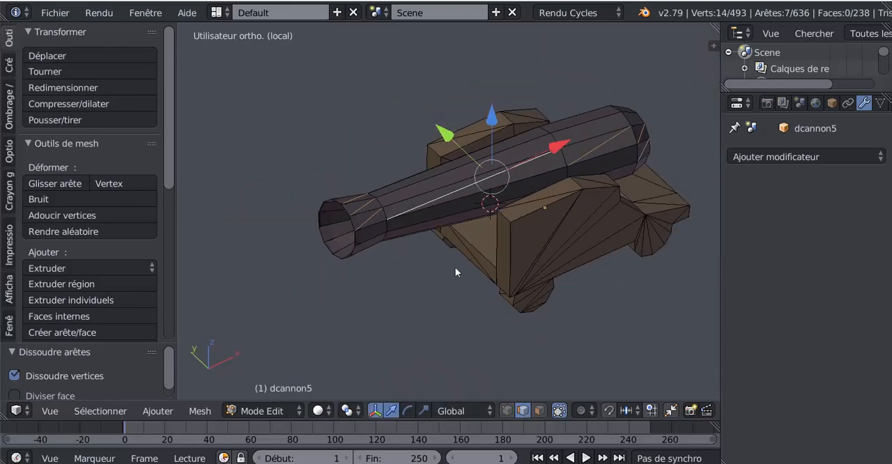
key(Tab)
key(Tab)
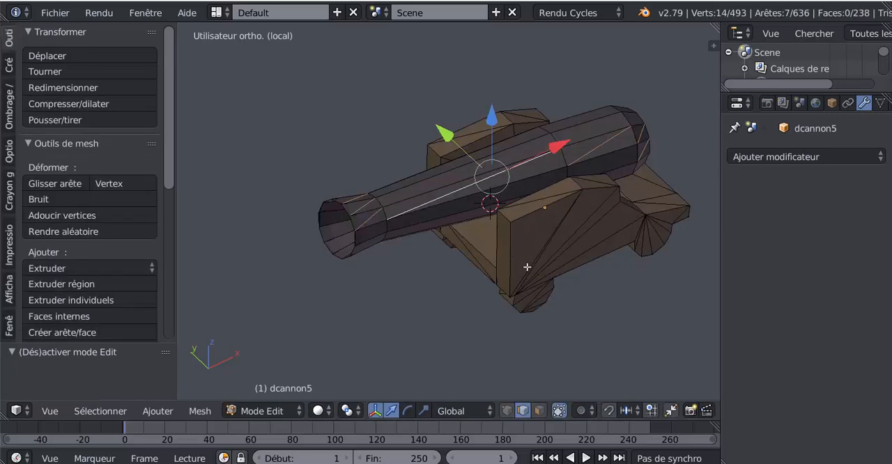
key(a)
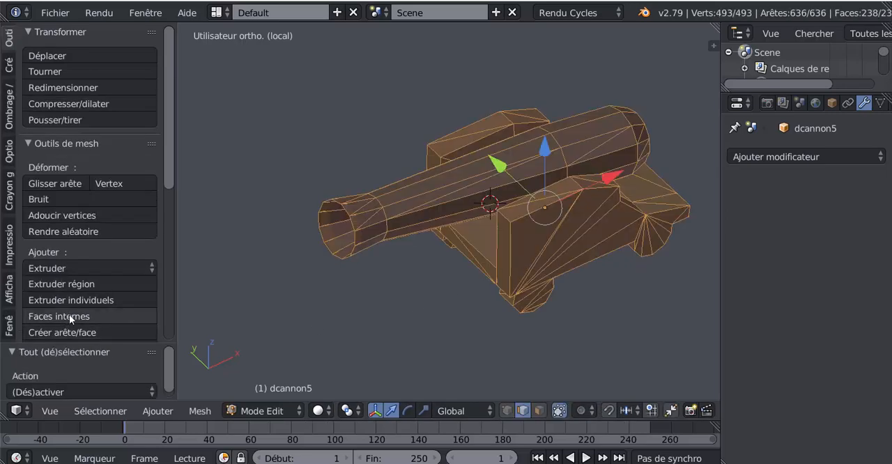
drag(167, 171, 193, 286)
click(72, 289)
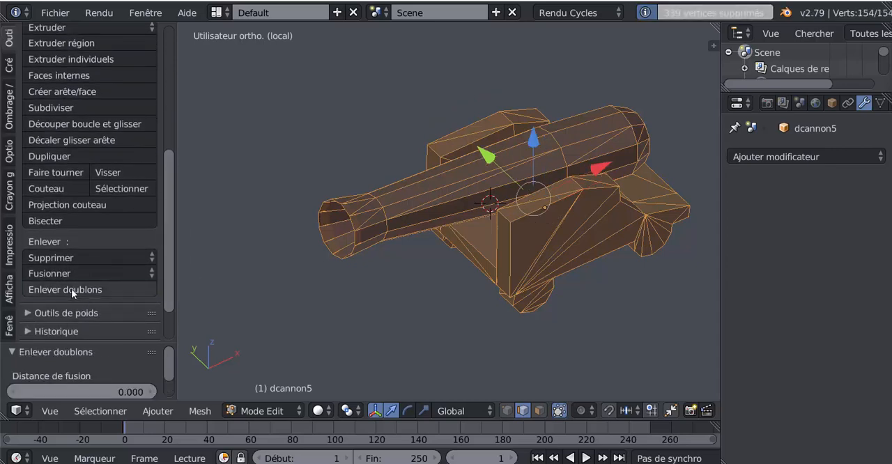
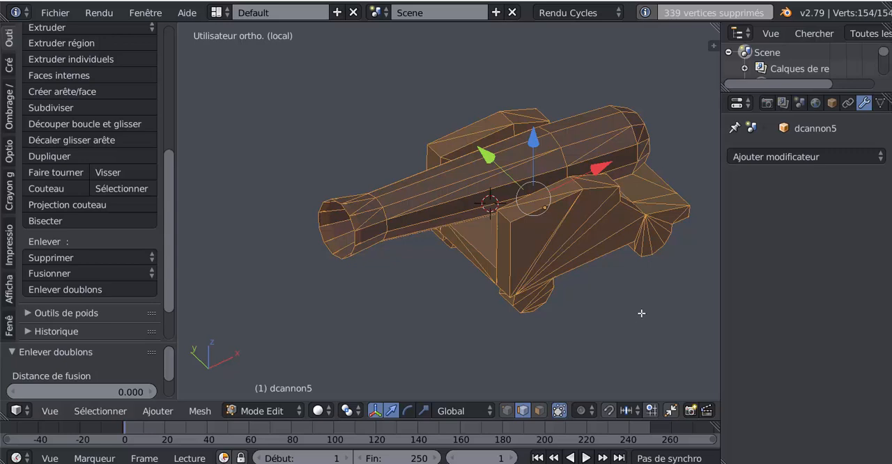
Select the stray diagonal edges along the cannon's barrel, breech and flared muzzle, and dissolve them.
middle_drag(616, 290, 587, 253)
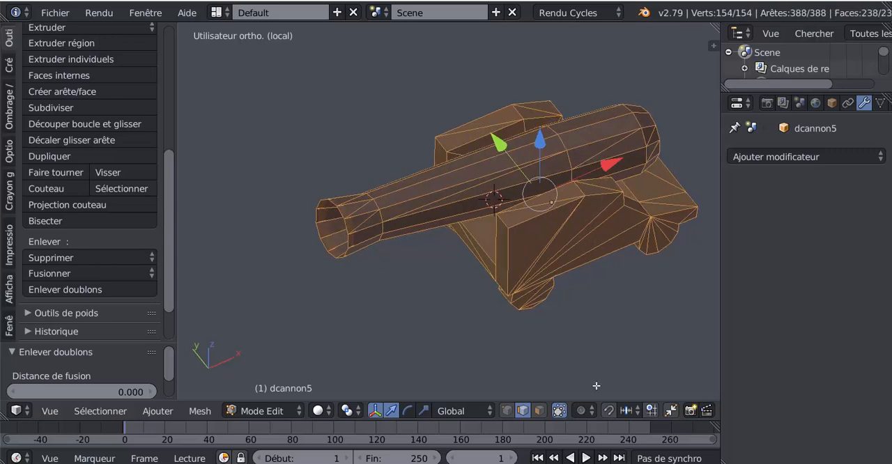
right_click(608, 146)
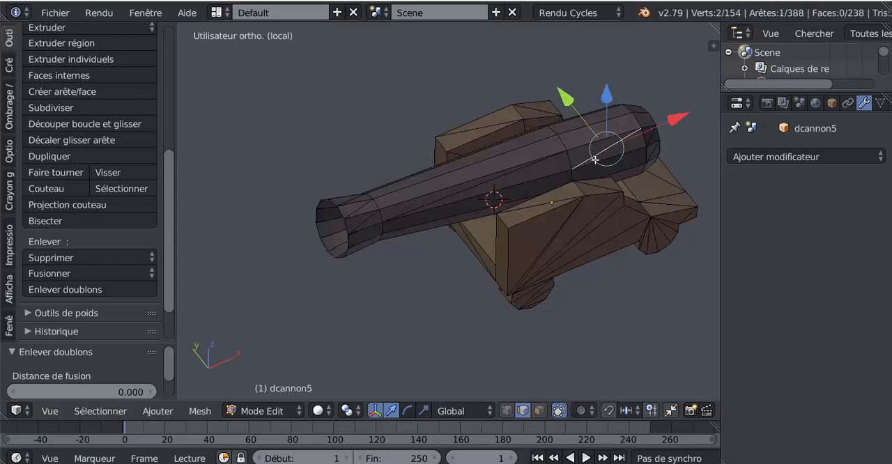
shift+right_click(462, 202)
middle_drag(484, 260, 438, 244)
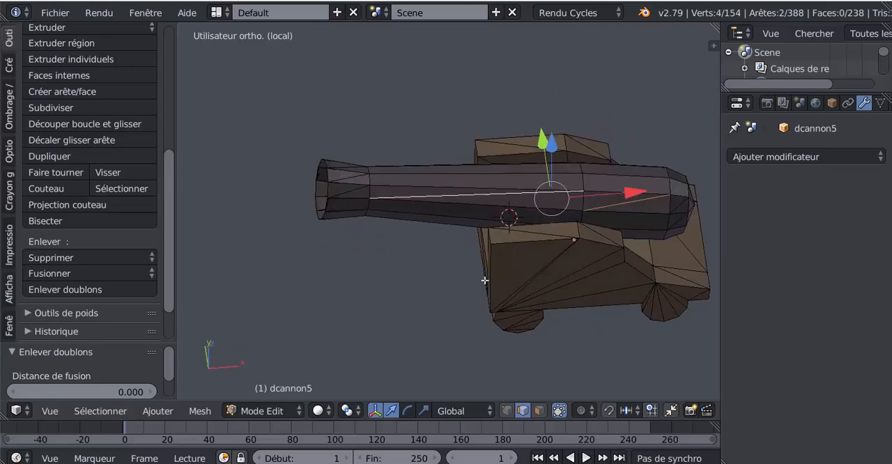
shift+middle_drag(484, 281, 393, 275)
middle_drag(537, 262, 596, 255)
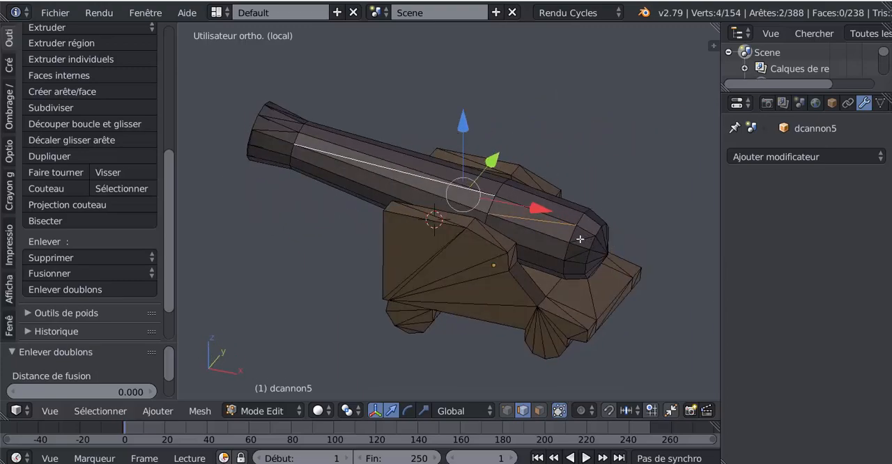
shift+right_click(579, 240)
shift+right_click(575, 257)
middle_drag(575, 288, 623, 300)
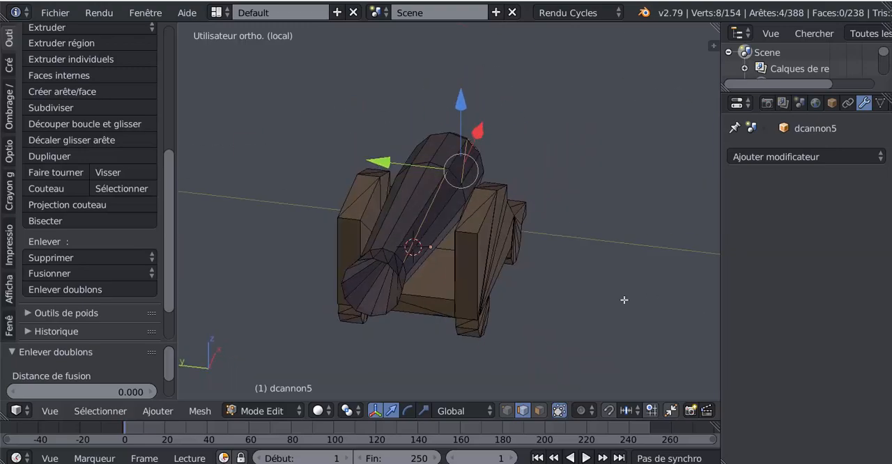
middle_drag(463, 333, 519, 295)
scroll(520, 294, up, 3)
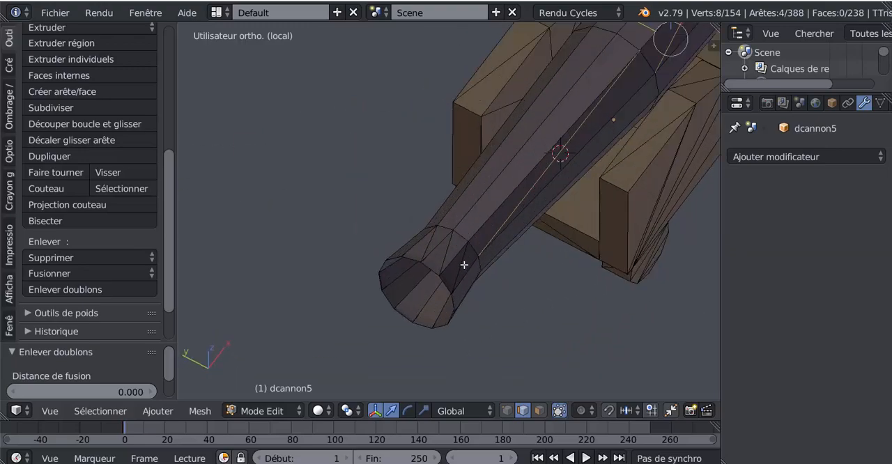
shift+right_click(464, 262)
shift+right_click(446, 256)
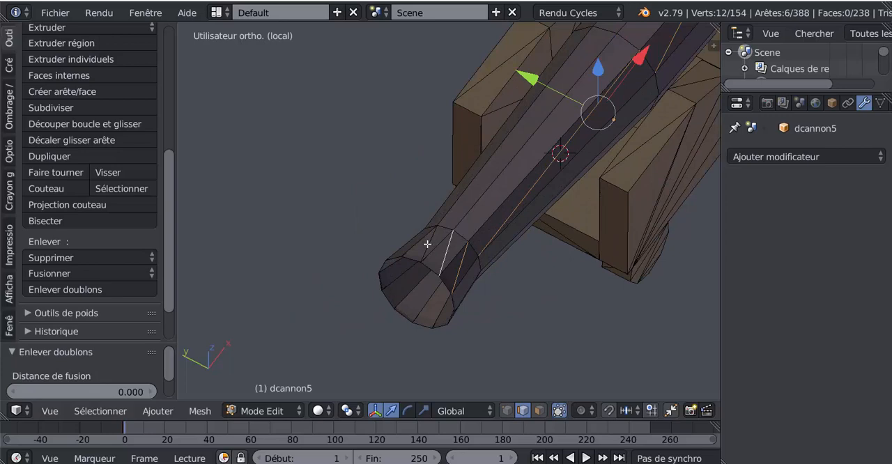
shift+right_click(422, 244)
key(x)
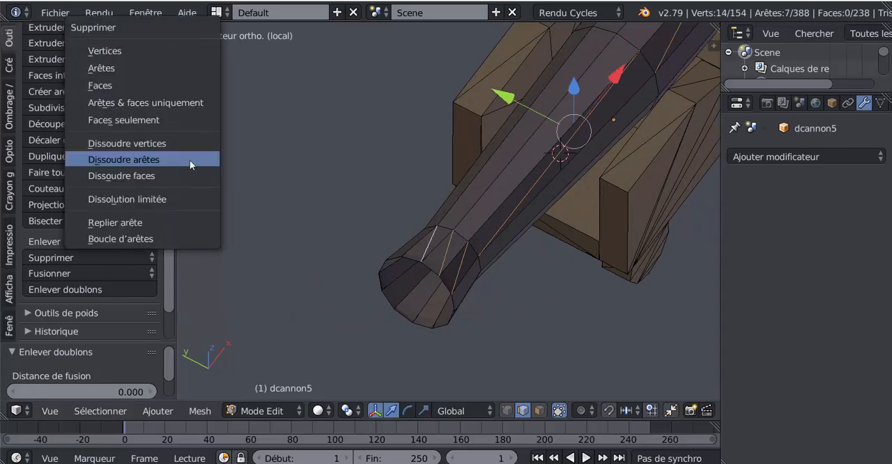
click(190, 165)
Dissolve the diagonal edges on the upper faces of one carriage side panel, from its front to its rear end.
middle_drag(280, 183, 473, 285)
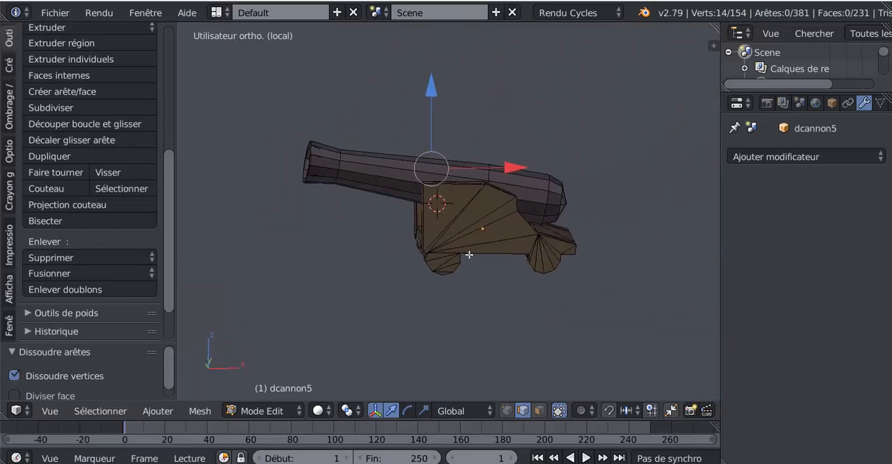
scroll(478, 278, up, 5)
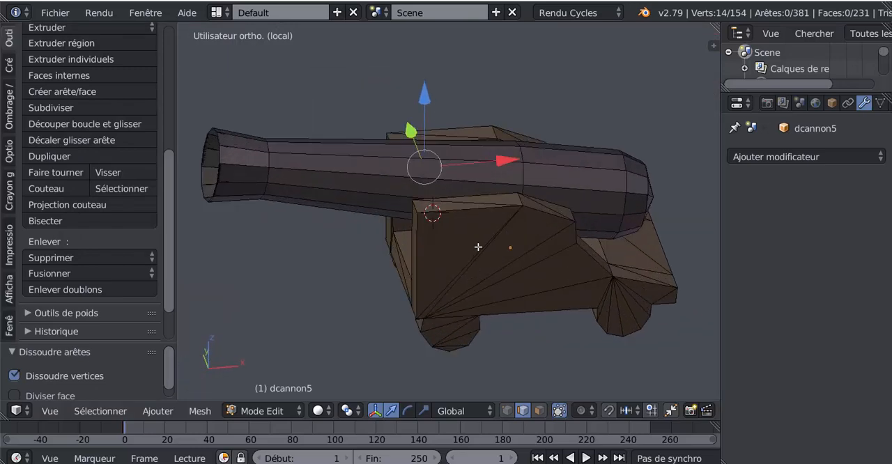
right_click(473, 240)
shift+right_click(560, 253)
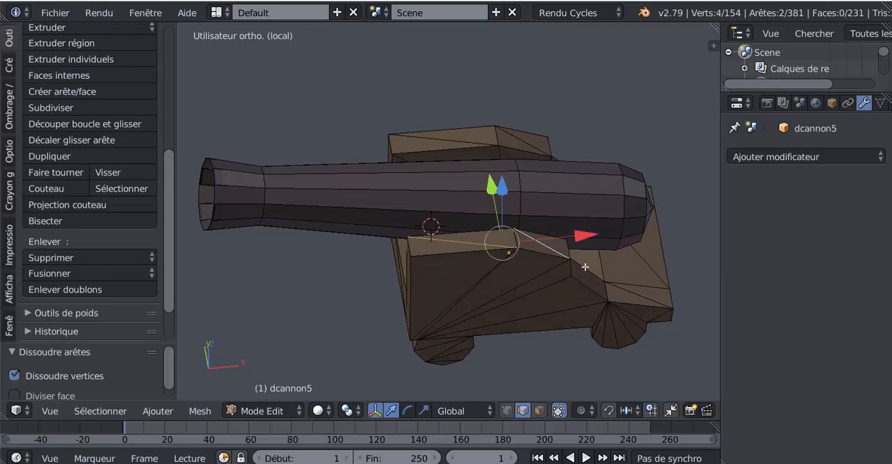
middle_drag(538, 279, 456, 297)
shift+right_click(586, 315)
key(x)
click(555, 317)
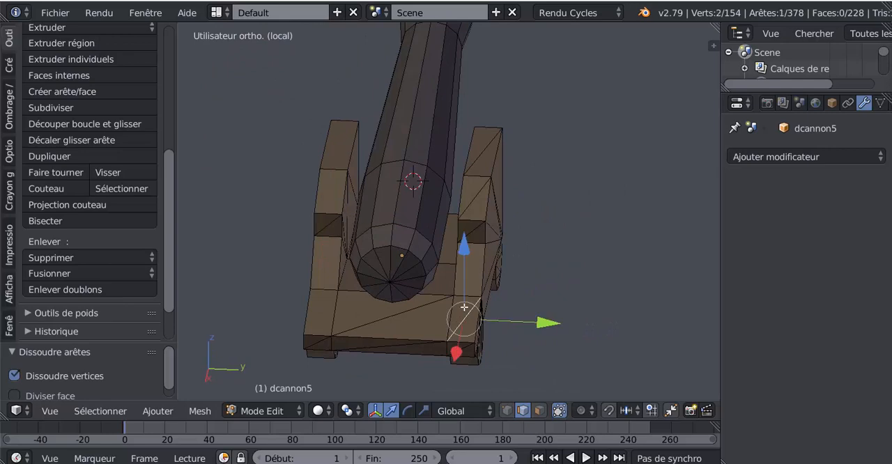
Dissolve the matching diagonal edges on the upper faces of the opposite carriage side panel.
key(g)
right_click(478, 217)
shift+right_click(479, 200)
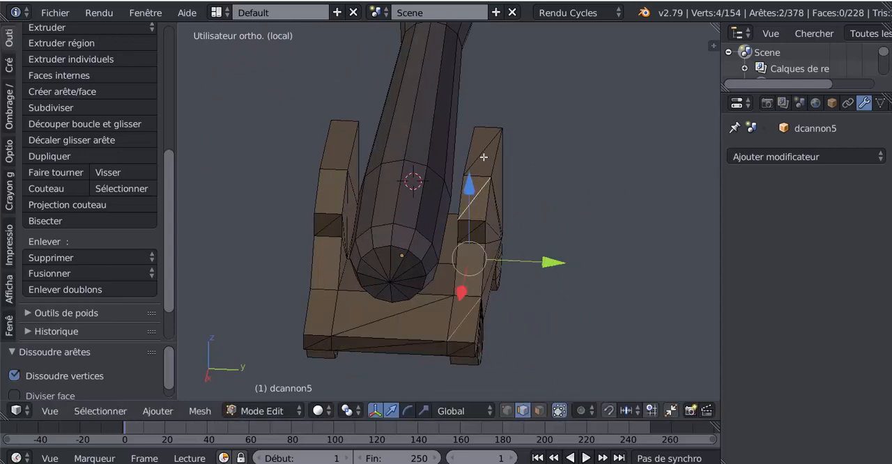
key(x)
click(627, 317)
Dissolve the three diagonals on the carriage's rear board: across its top, its middle rear face and one end face.
middle_drag(623, 315, 581, 243)
scroll(516, 274, up, 5)
right_click(582, 245)
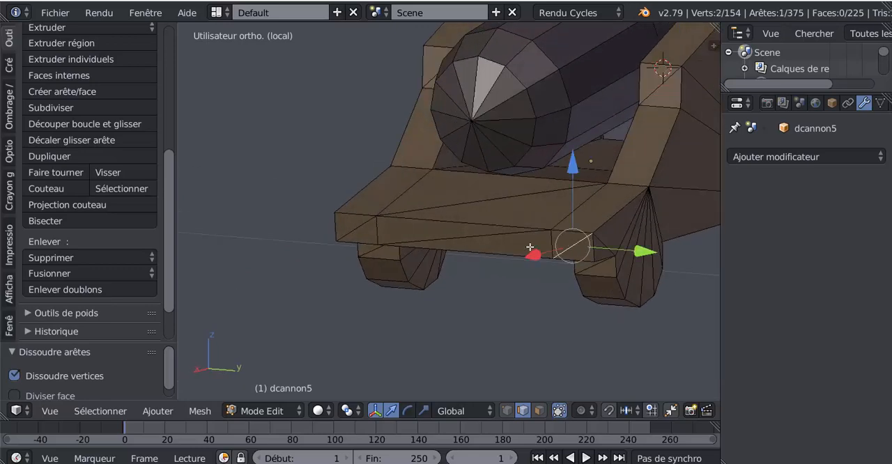
shift+right_click(514, 236)
shift+right_click(496, 198)
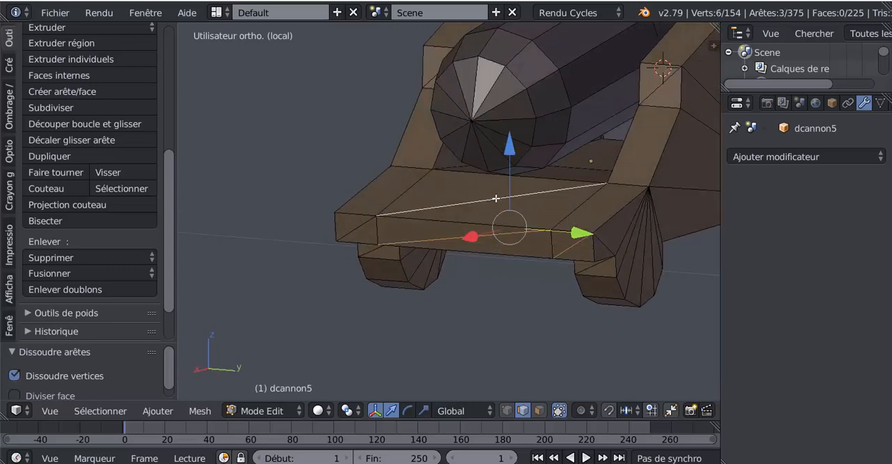
key(x)
click(450, 214)
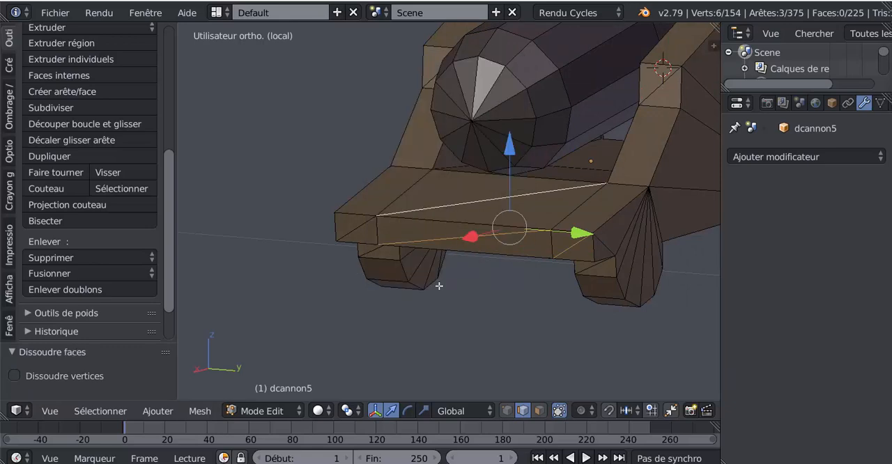
shift+right_click(499, 207)
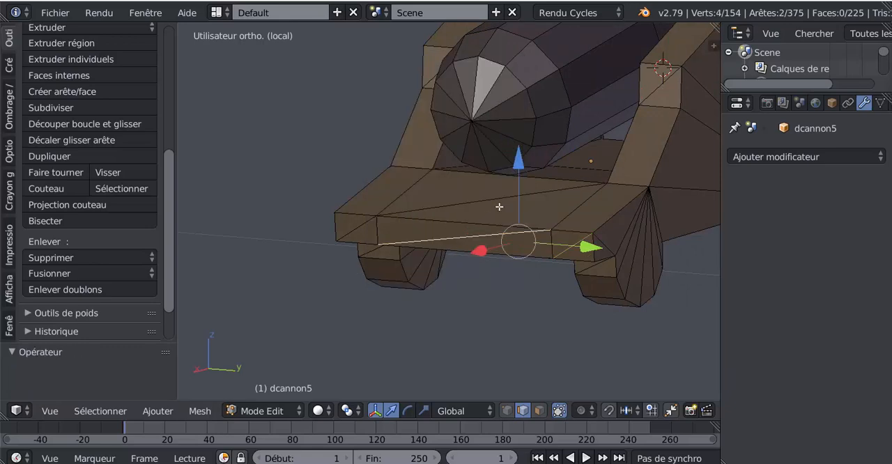
middle_drag(538, 227, 505, 204)
shift+right_click(502, 200)
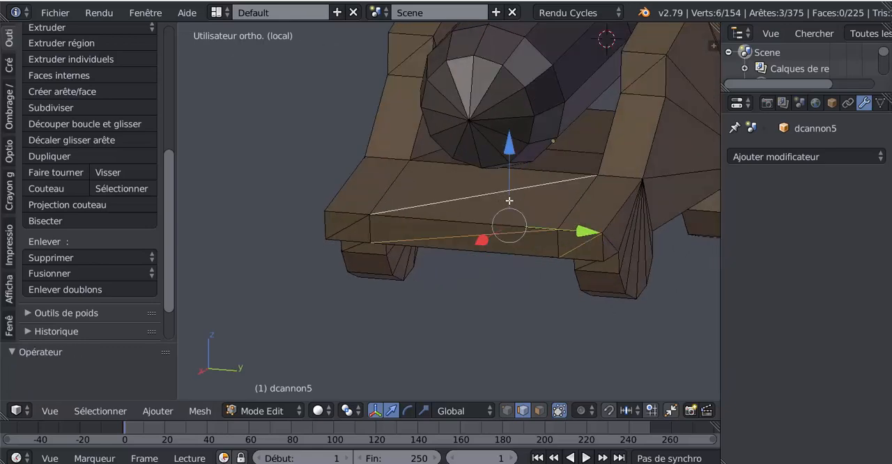
key(x)
click(493, 186)
Dissolve the remaining diagonal edge on the other end face of the carriage's rear board.
middle_drag(510, 271, 437, 259)
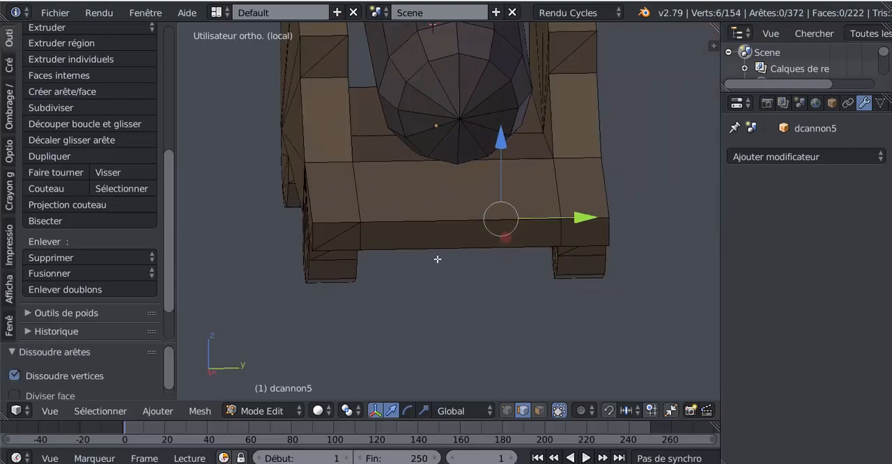
right_click(343, 234)
key(x)
click(387, 297)
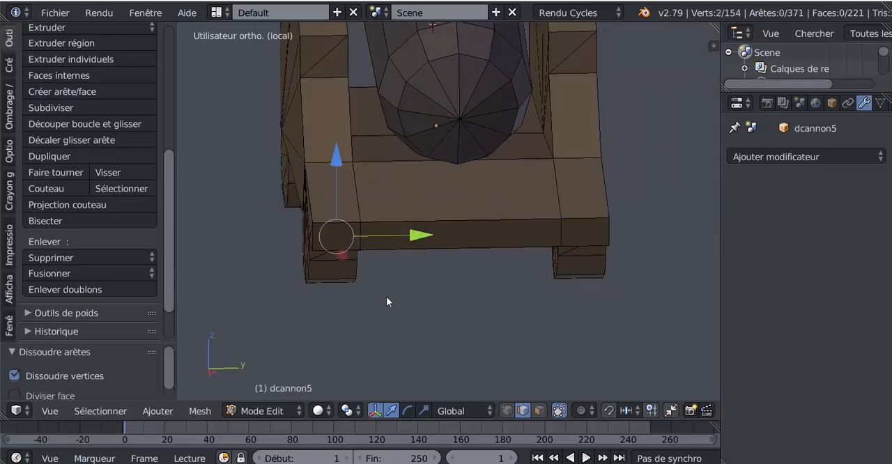
Dissolve the diagonal edge on the upper rear facet of both rear wheels.
middle_drag(384, 302, 336, 275)
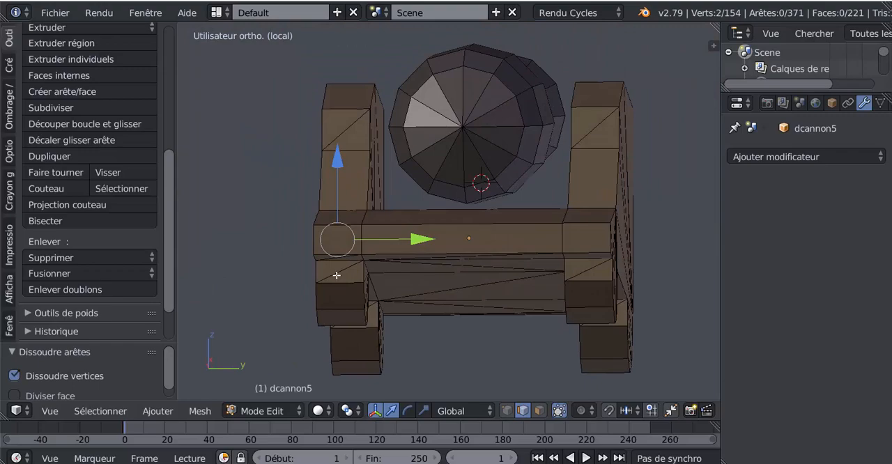
right_click(336, 276)
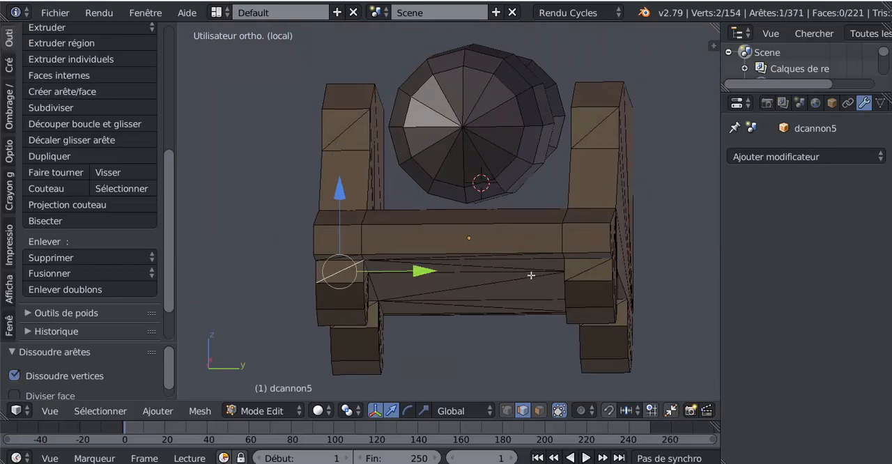
shift+right_click(577, 274)
key(x)
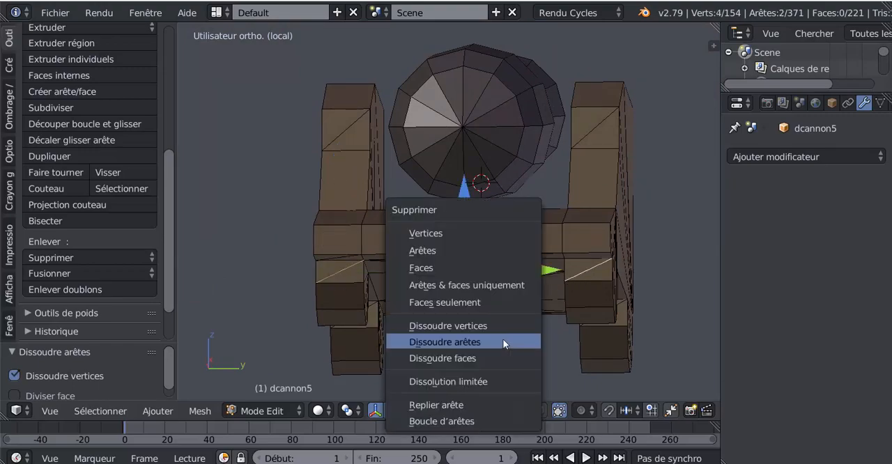
click(503, 339)
Select all the diagonal edges across the underside of the carriage, from rear to front, and dissolve them.
middle_drag(502, 339, 534, 229)
right_click(540, 201)
shift+right_click(534, 275)
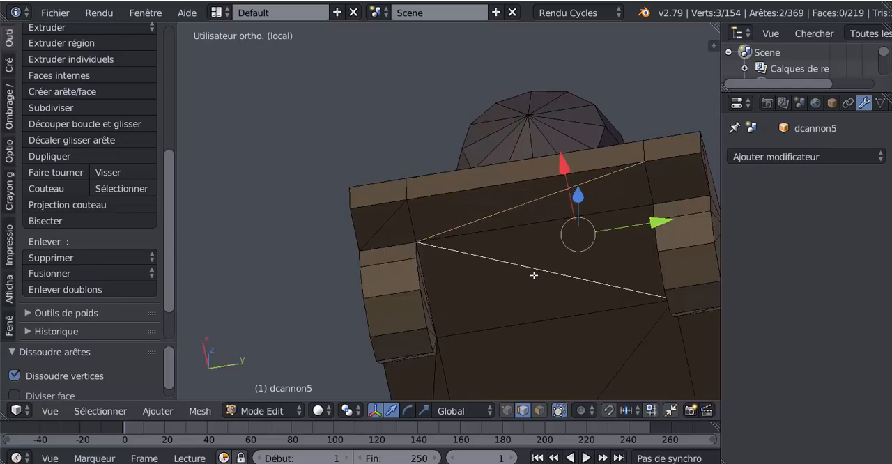
shift+right_click(638, 348)
shift+right_click(393, 218)
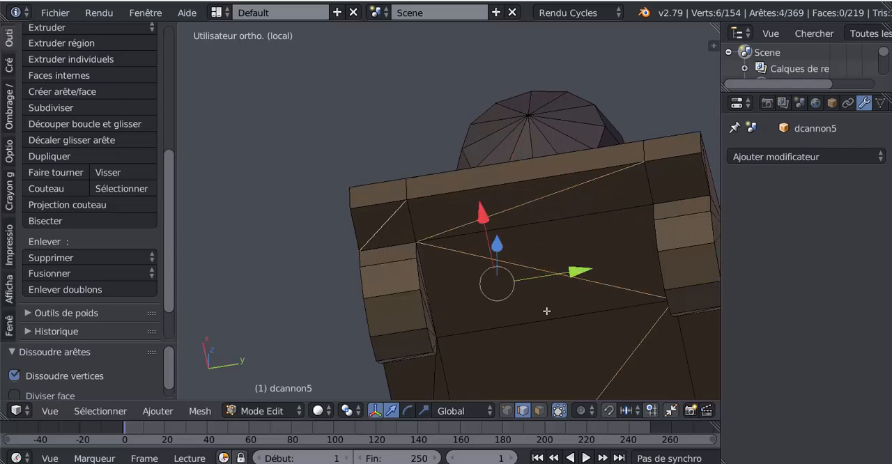
middle_drag(547, 311, 524, 221)
shift+right_click(382, 298)
shift+middle_drag(537, 322, 571, 235)
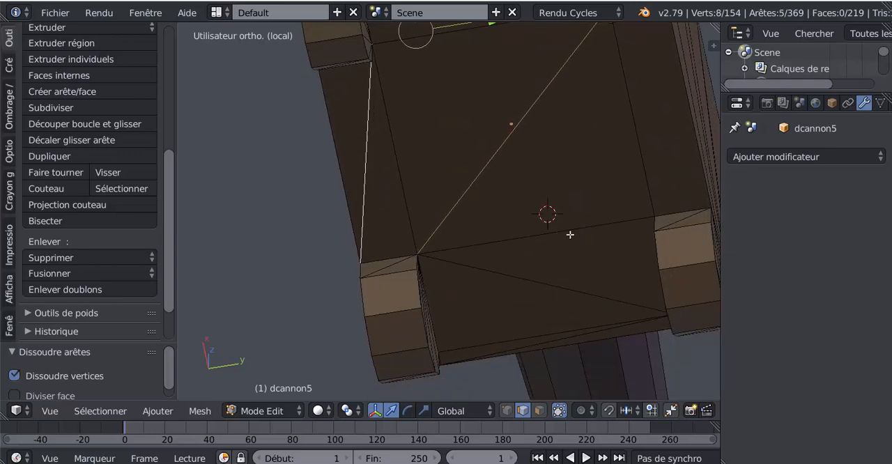
shift+right_click(549, 275)
middle_drag(546, 298, 551, 176)
shift+right_click(565, 263)
key(x)
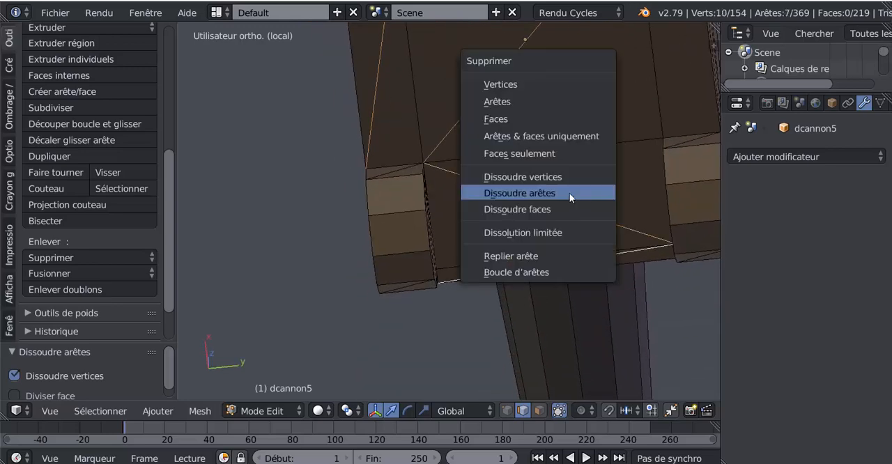
click(569, 192)
Dissolve the diagonal edge on the upper rear-facing facet of both front wheels.
scroll(568, 199, down, 3)
middle_drag(568, 199, 579, 147)
shift+right_click(609, 88)
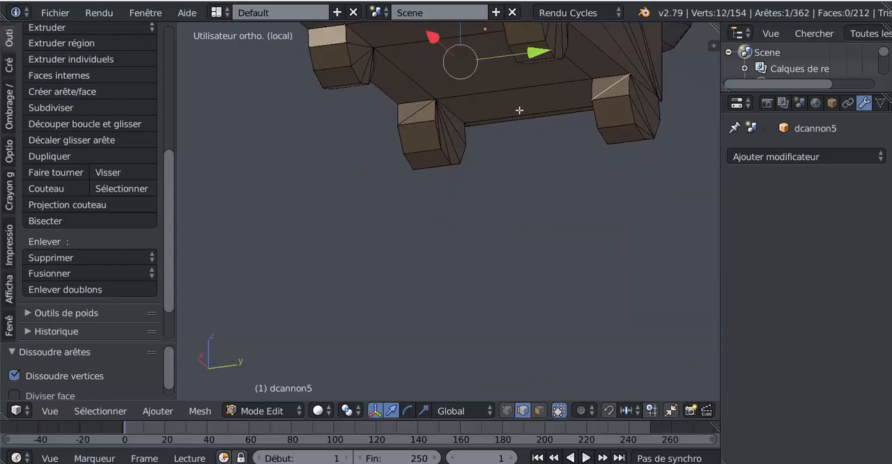
shift+right_click(413, 113)
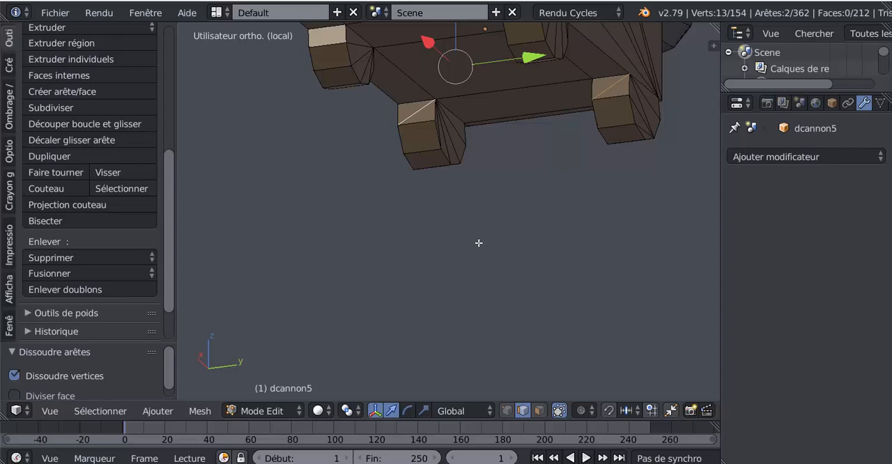
key(x)
click(478, 243)
Dissolve the diagonal edge across the carriage's front crossboard, below the muzzle.
middle_drag(552, 229, 640, 267)
right_click(441, 206)
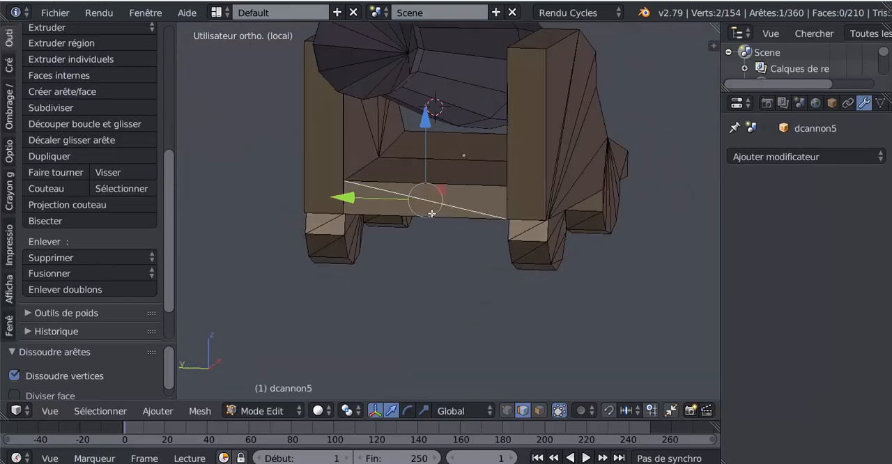
key(x)
click(442, 280)
Select the remaining diagonals on the wheels' tread facets and on the outer rear ends of both side panels, and dissolve them.
middle_drag(442, 281, 478, 231)
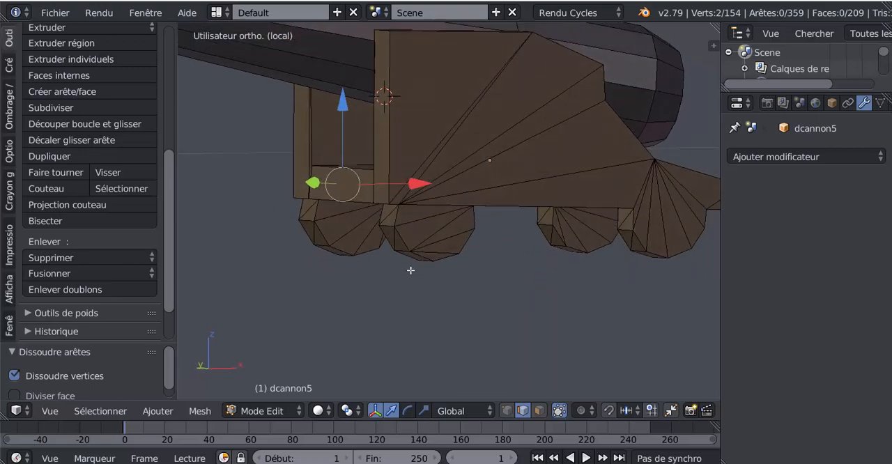
scroll(410, 269, up, 2)
right_click(478, 231)
shift+right_click(249, 244)
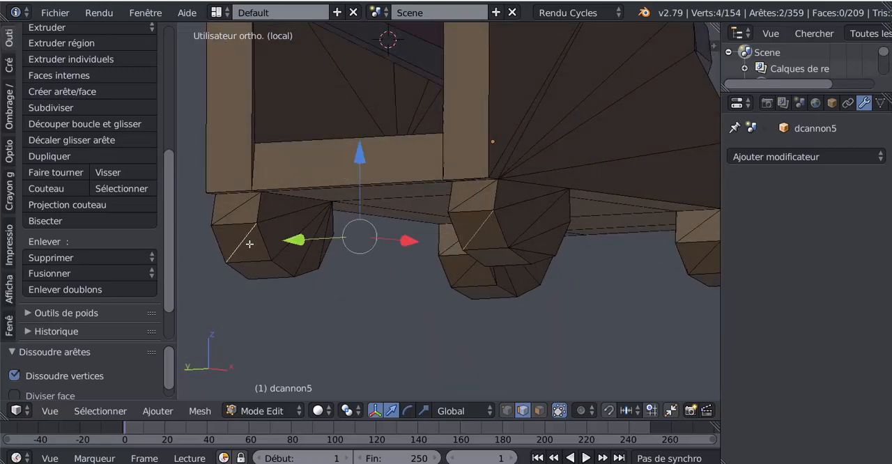
shift+right_click(295, 246)
middle_drag(294, 247, 475, 152)
shift+right_click(413, 338)
shift+right_click(422, 362)
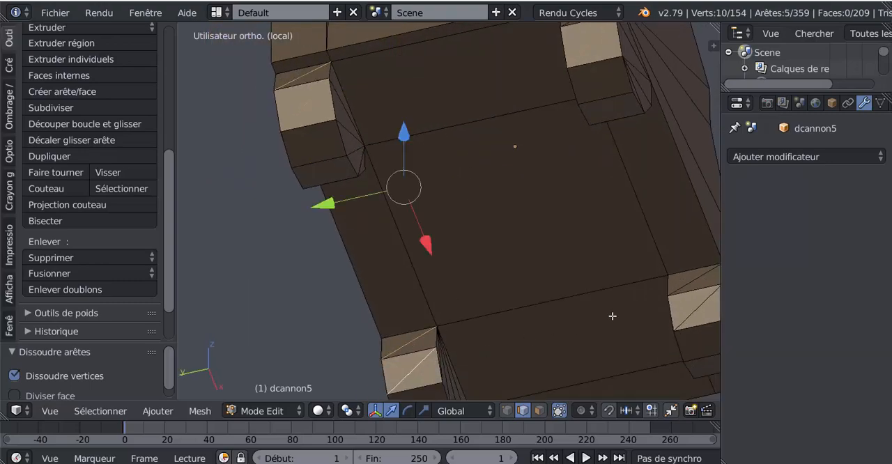
shift+right_click(686, 283)
shift+right_click(695, 308)
middle_drag(695, 308, 457, 259)
shift+right_click(590, 107)
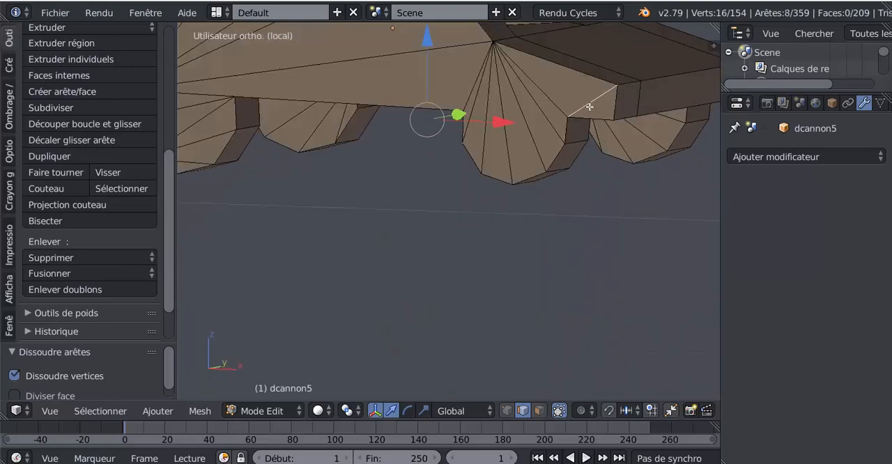
middle_drag(590, 188, 368, 221)
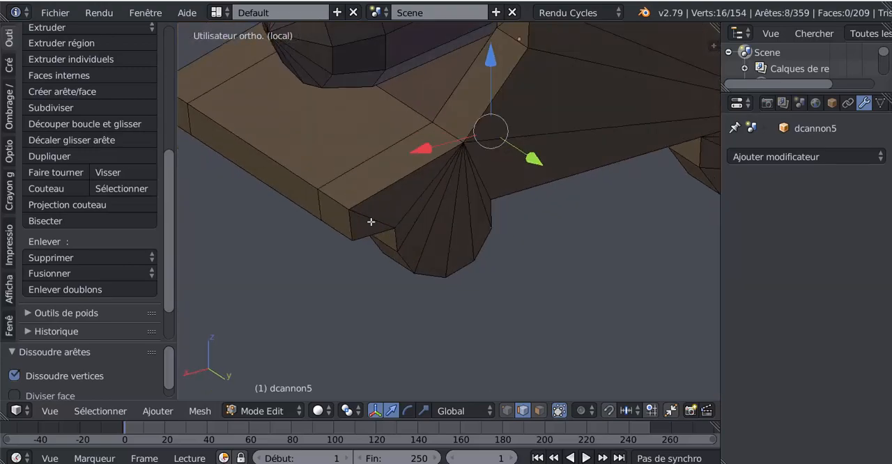
shift+right_click(370, 218)
key(x)
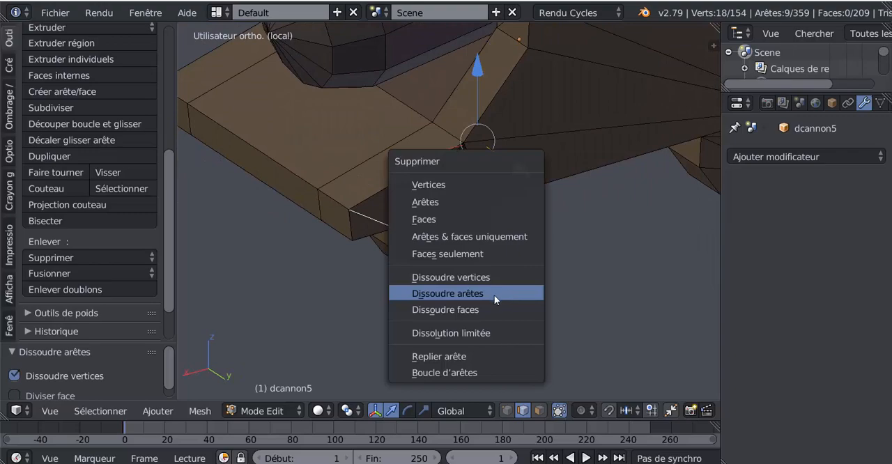
click(494, 294)
scroll(494, 295, down, 3)
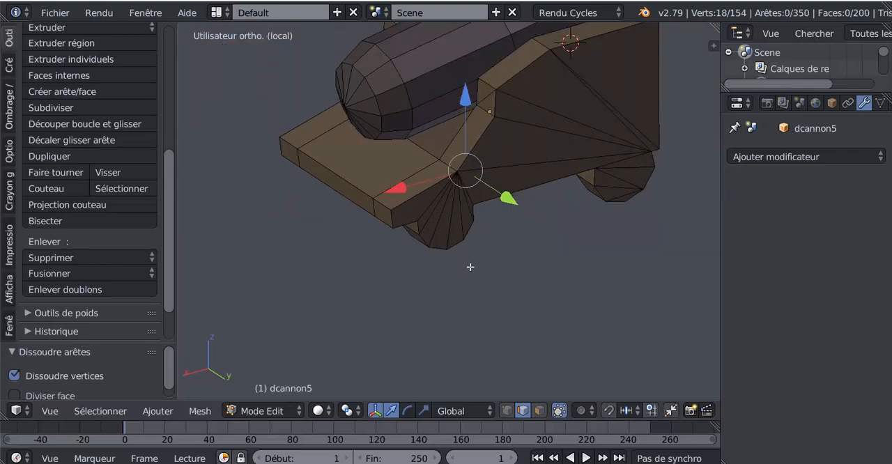
middle_drag(471, 267, 457, 215)
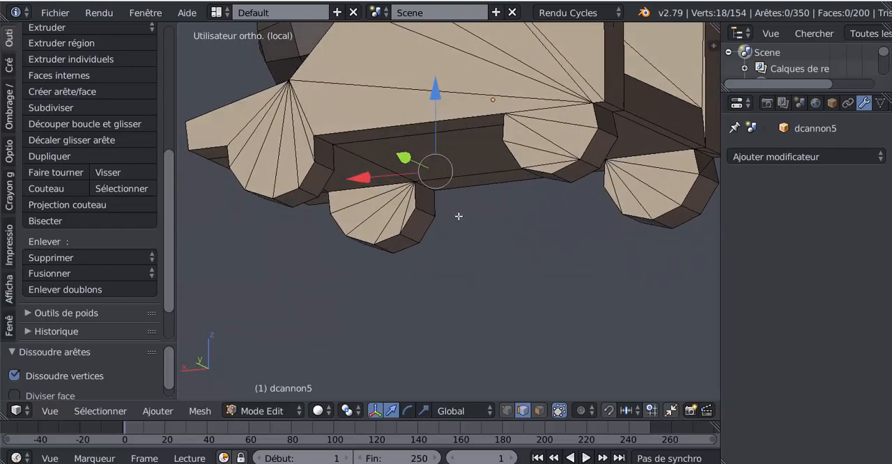
Dissolve one of the two close, nearly parallel diagonal edges running up the front part of the carriage's +Y side panel.
right_click(568, 75)
shift+middle_drag(622, 144, 569, 206)
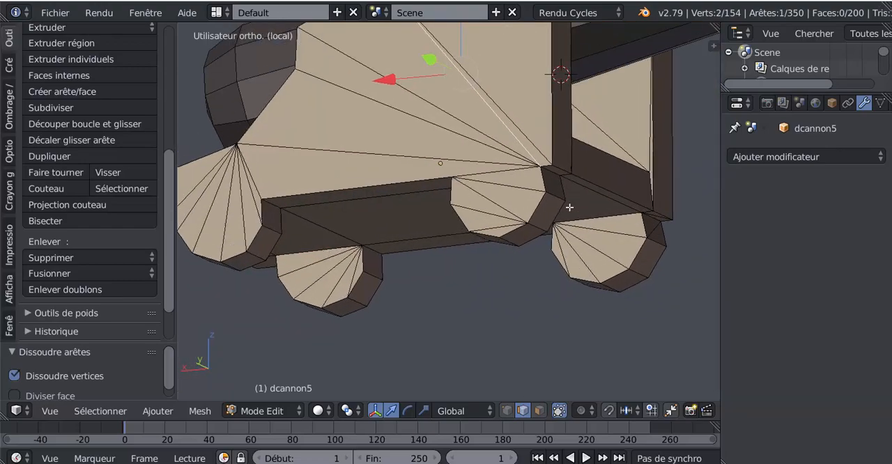
scroll(570, 207, up, 3)
key(x)
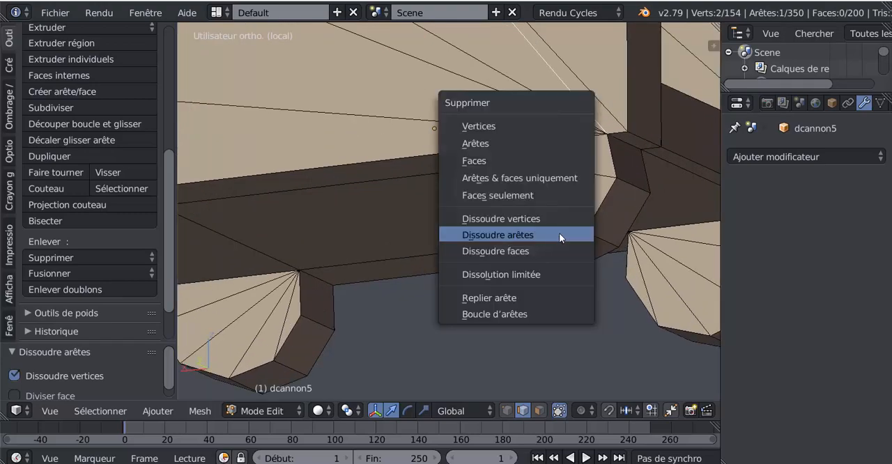
click(562, 234)
Dissolve the matching near-parallel diagonal edge on the outer face of the opposite, -Y side panel.
middle_drag(563, 234, 422, 261)
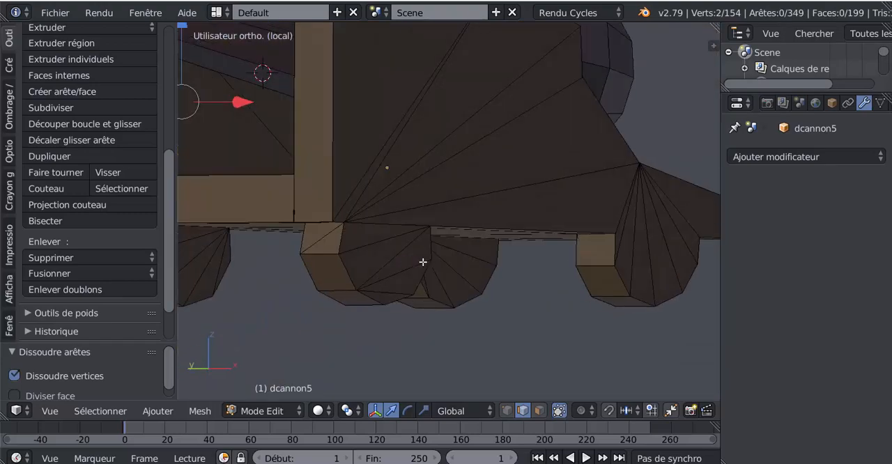
middle_drag(388, 165, 418, 175)
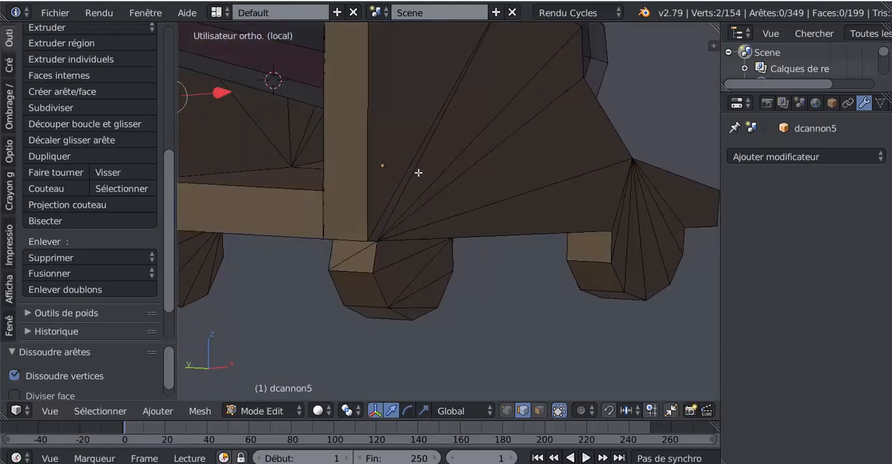
right_click(418, 172)
key(x)
click(418, 172)
Dissolve the diagonal edge on the upper front facet of the -Y front wheel.
middle_drag(425, 189, 474, 223)
scroll(371, 221, up, 2)
scroll(465, 224, up, 1)
middle_drag(438, 195, 446, 202)
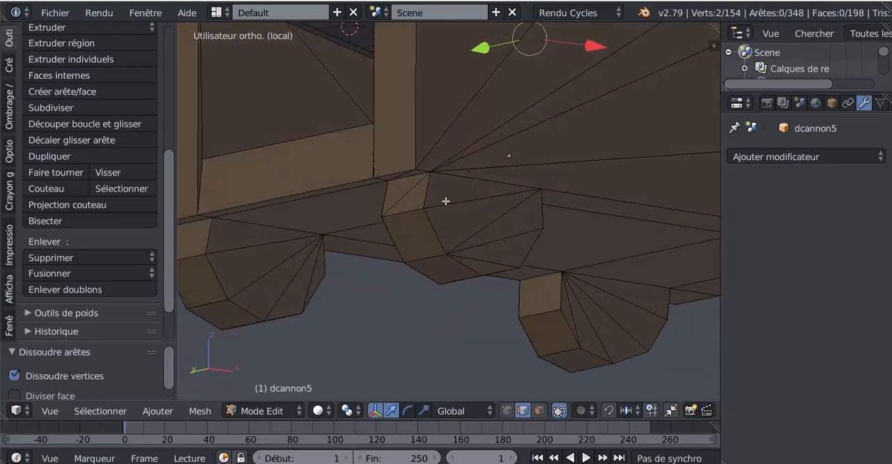
right_click(413, 192)
key(x)
click(414, 196)
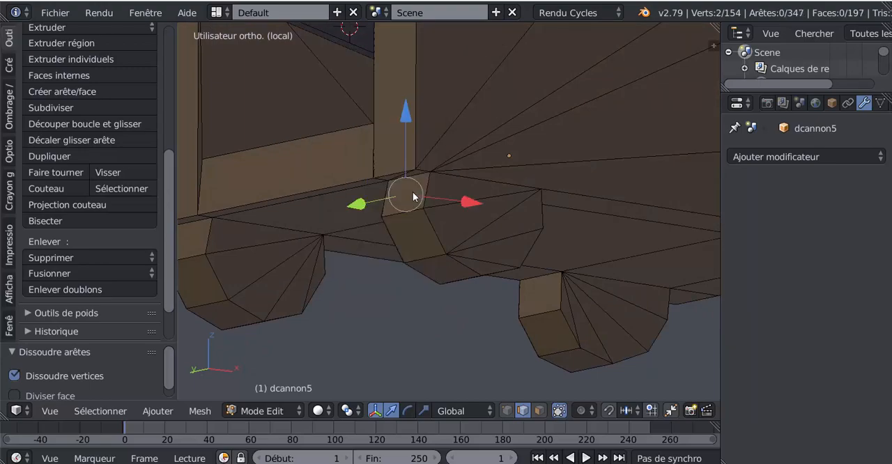
Select the diagonal edges on the small rear-facing step of both side panels, beside the barrel's breech, and dissolve them.
scroll(444, 225, down, 3)
middle_drag(457, 232, 421, 233)
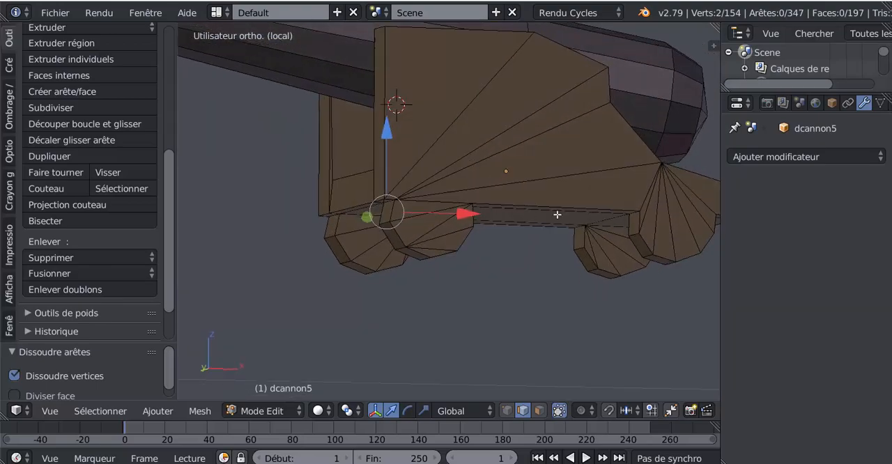
middle_drag(558, 214, 454, 178)
right_click(429, 165)
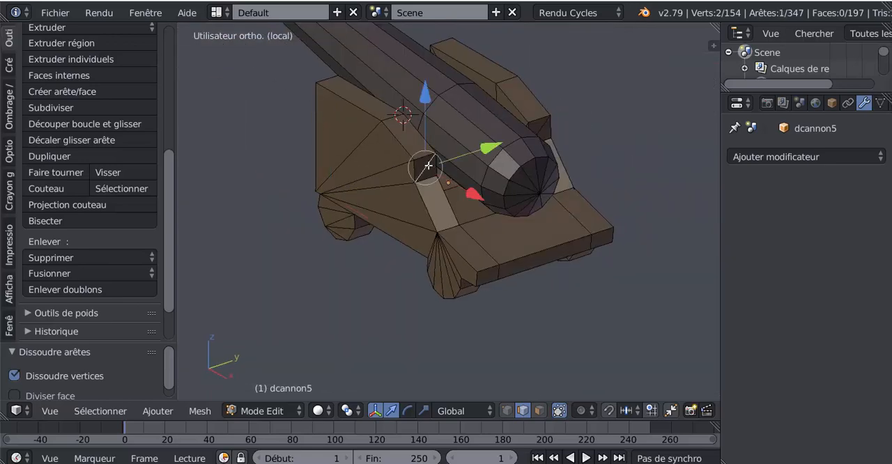
shift+right_click(545, 126)
key(x)
click(510, 257)
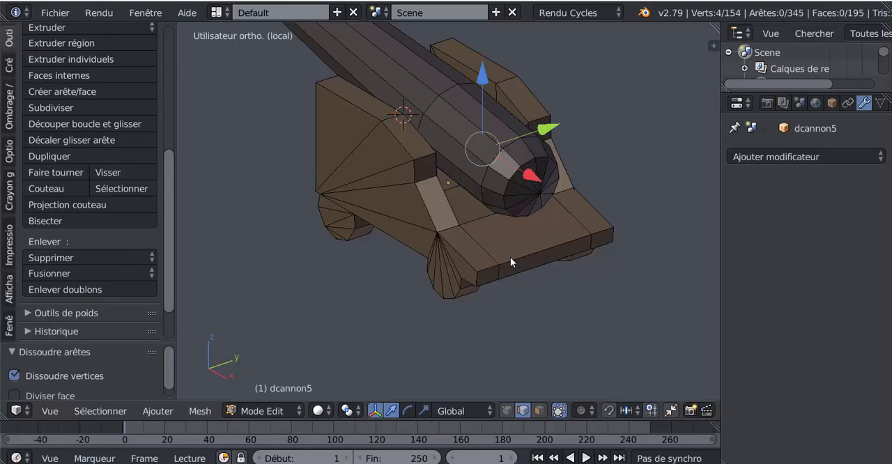
Select the cannon's entire mesh and remove its duplicate vertices.
middle_drag(510, 257, 590, 257)
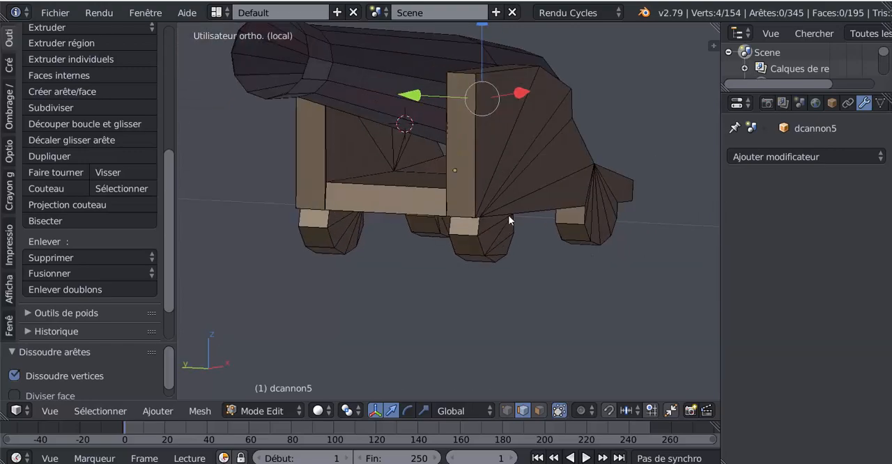
key(Tab)
key(Tab)
key(a)
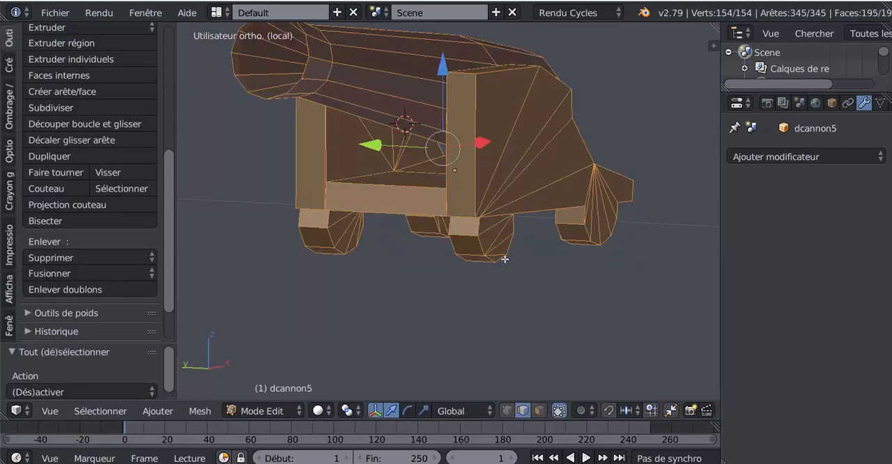
shift+middle_drag(511, 238, 531, 311)
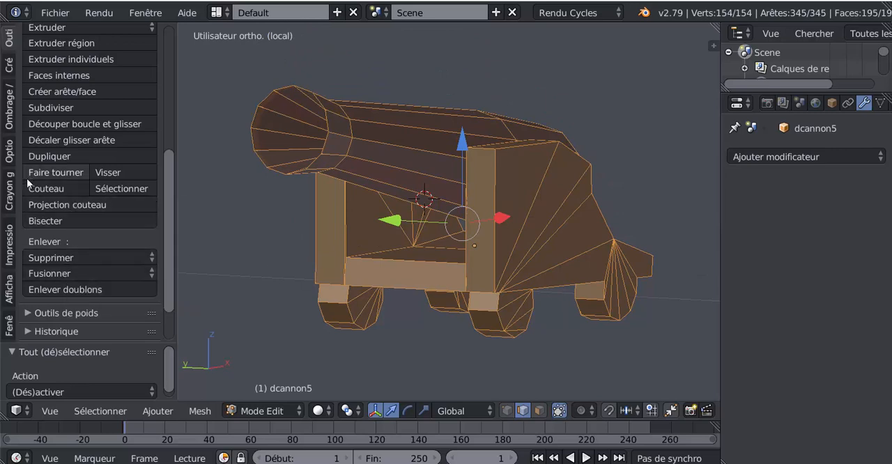
scroll(75, 236, down, 2)
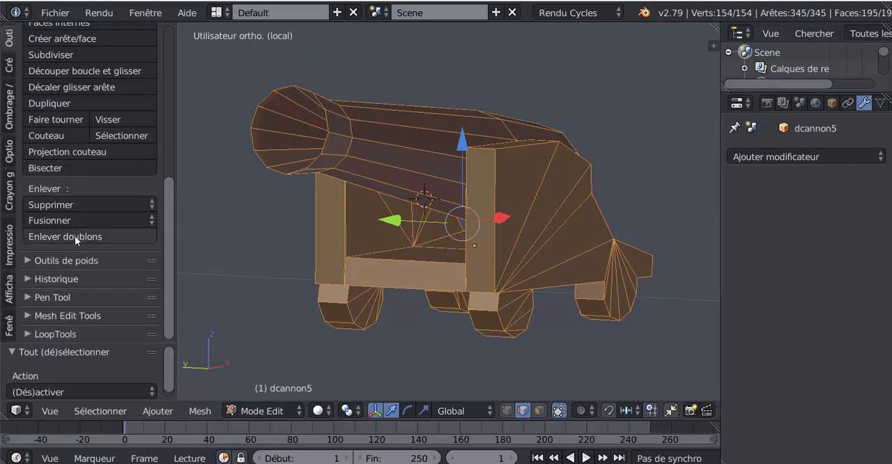
click(76, 236)
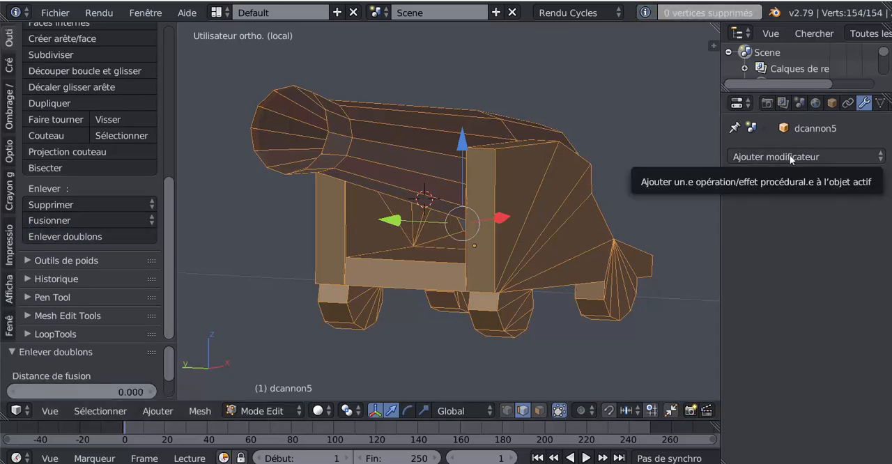
Add a Subdivision Surface modifier to the cannon with 2 view subdivisions and inspect the smoothed shape in Object mode.
click(825, 156)
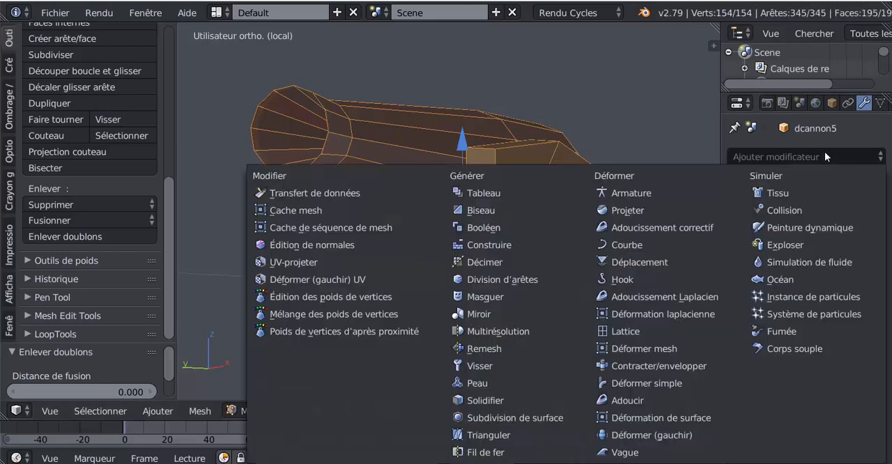
click(528, 418)
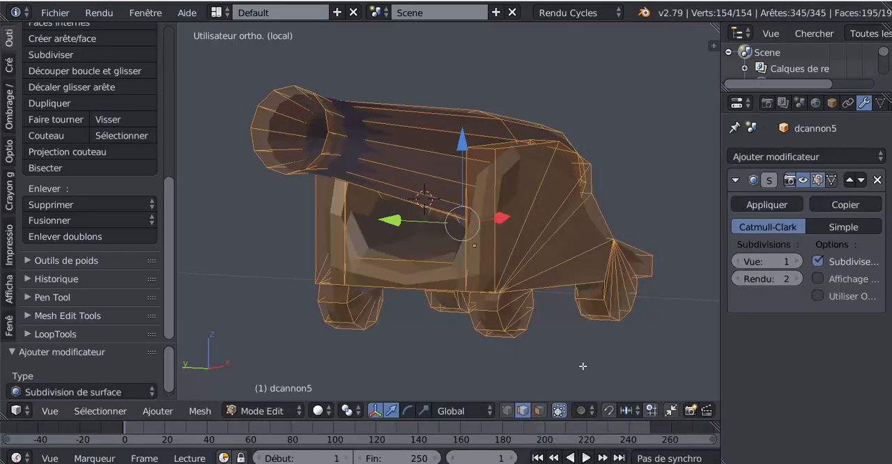
click(796, 261)
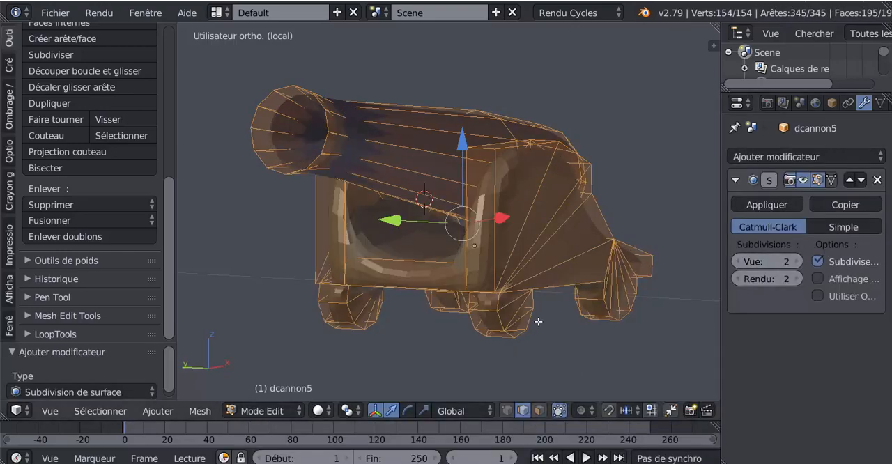
key(Tab)
middle_drag(508, 334, 315, 344)
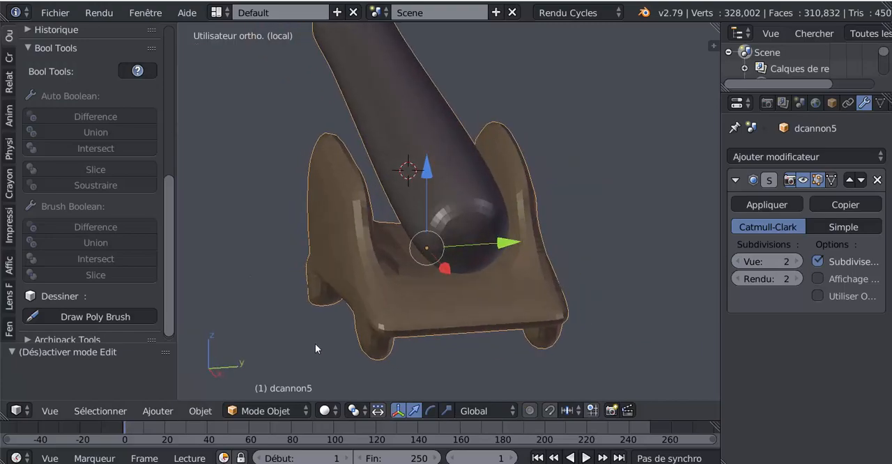
Add a loop cut around the -Y side panel in Edit mode, slid close to the panel's inner edge.
key(Tab)
scroll(312, 325, up, 1)
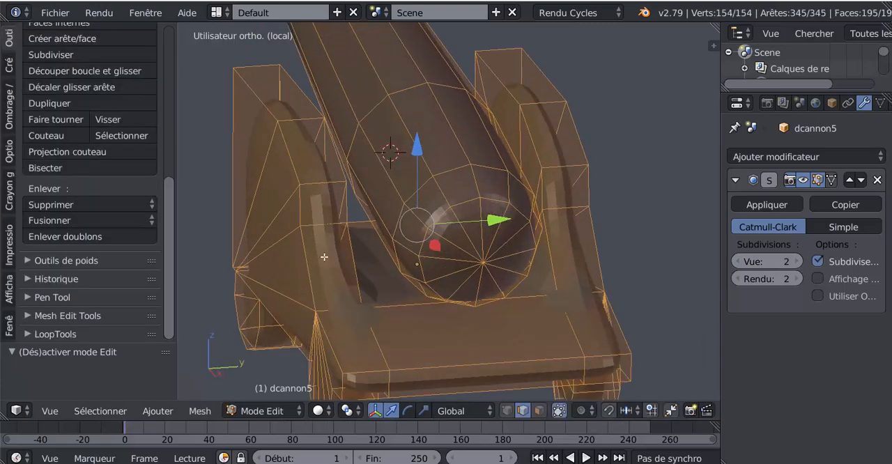
key(ctrl+r)
click(331, 219)
click(328, 213)
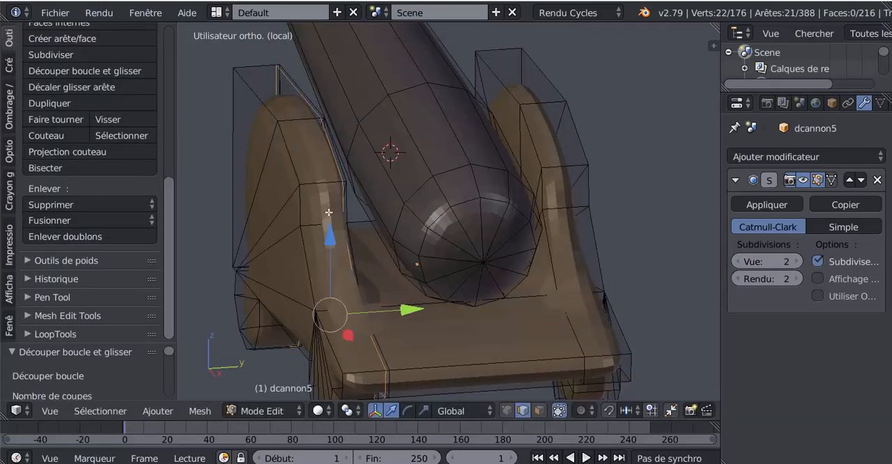
Try adding a second loop cut to the same side panel on its outer side, and undo the attempts.
key(ctrl+r)
click(320, 217)
click(315, 221)
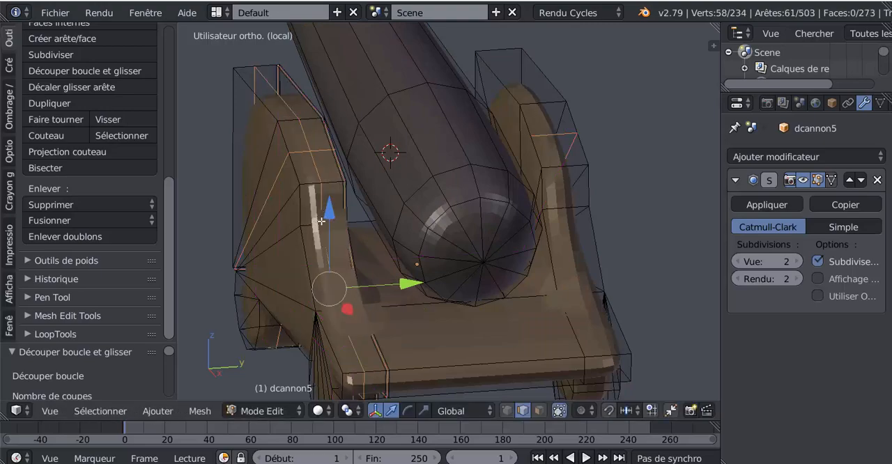
key(g)
key(g)
right_click(312, 230)
key(ctrl+z)
key(ctrl+r)
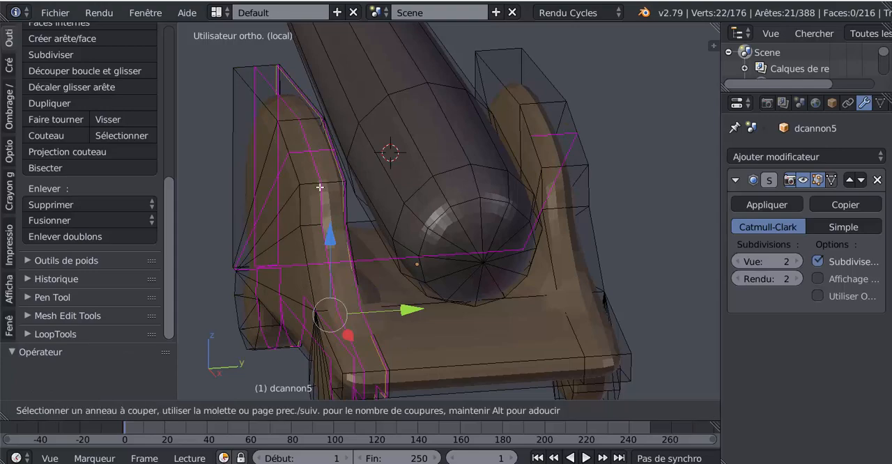
click(314, 188)
click(314, 189)
right_click(332, 205)
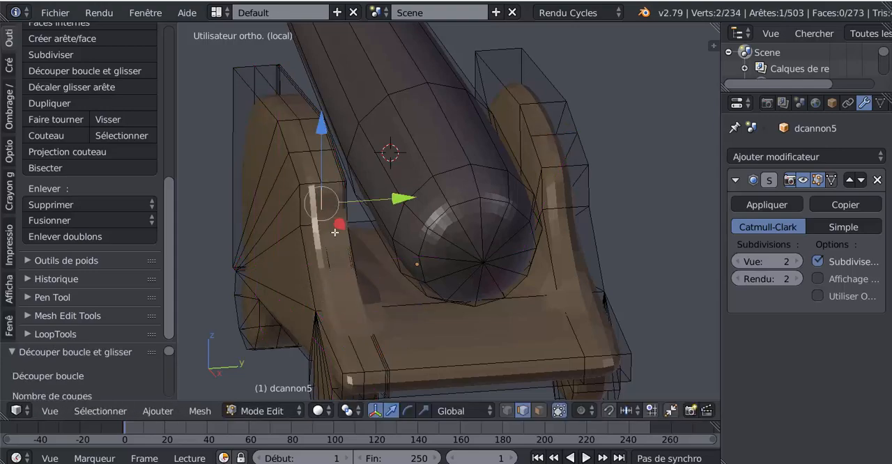
alt+right_click(334, 232)
key(ctrl+z)
key(ctrl+z)
key(ctrl+z)
Add two loop cuts around the +Y side panel, one slid close to its outer edge and one close to its inner edge.
middle_drag(359, 242, 325, 248)
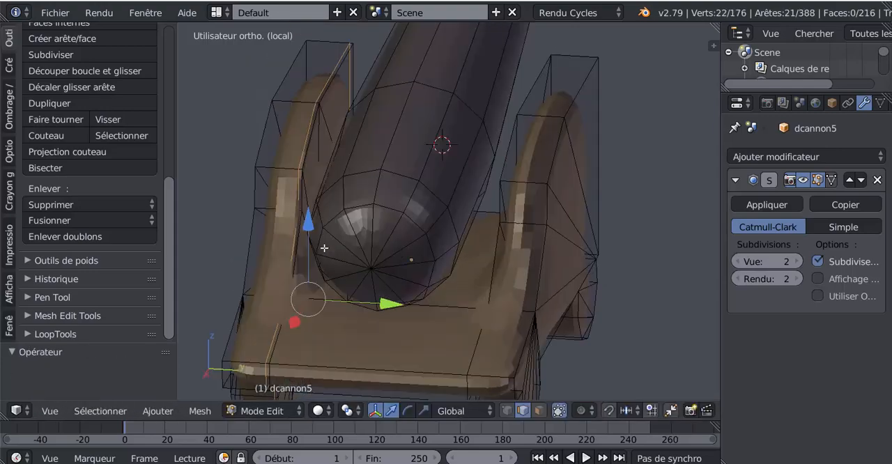
key(ctrl+r)
click(525, 182)
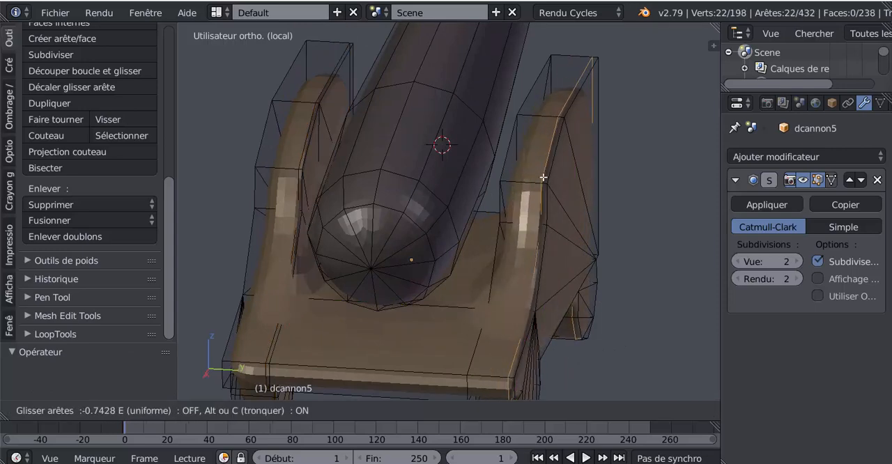
click(545, 177)
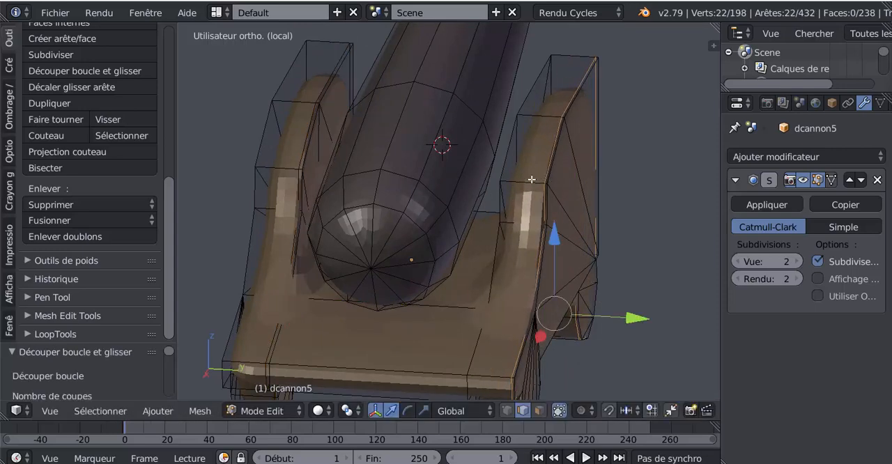
key(ctrl+r)
click(528, 179)
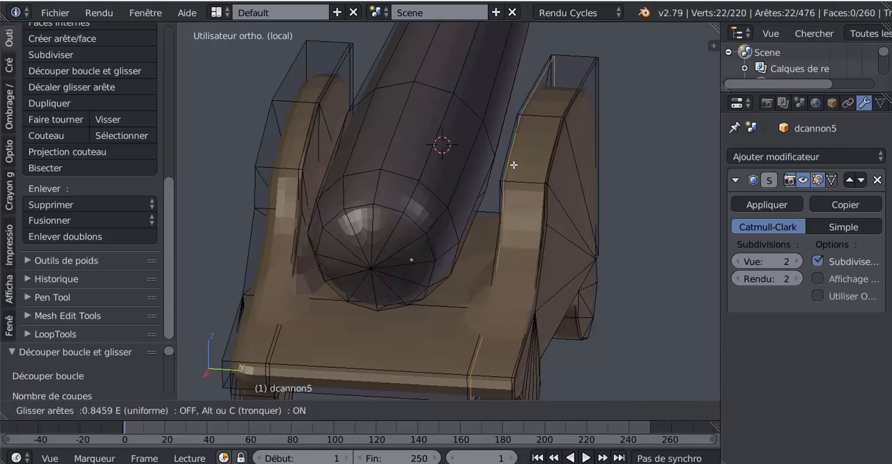
click(513, 164)
Examine the smoothed carriage from the rear, comparing its two side panels in Edit and Object mode.
middle_drag(505, 206, 458, 205)
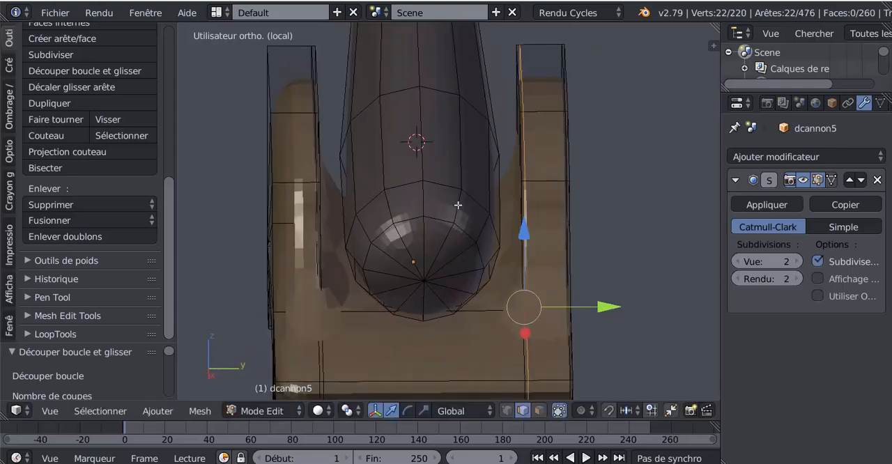
key(ctrl+r)
right_click(299, 183)
middle_drag(392, 260, 322, 202)
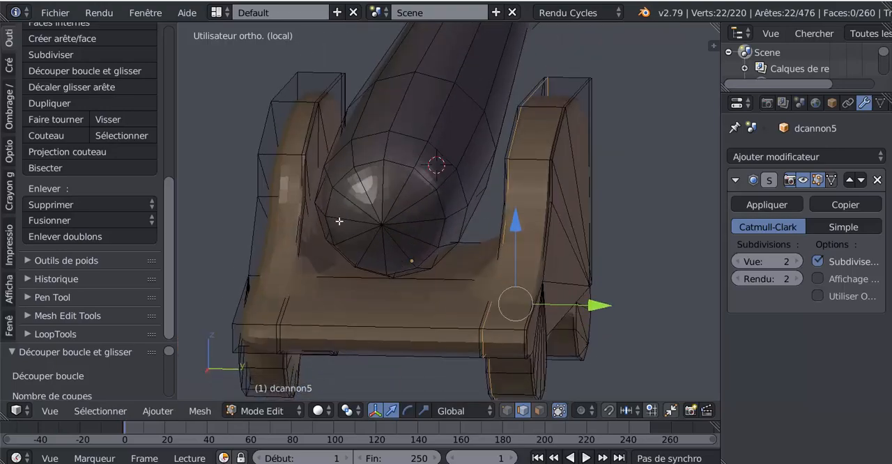
mouse_move(400, 271)
middle_down()
mouse_move(418, 276)
mouse_move(416, 264)
middle_up()
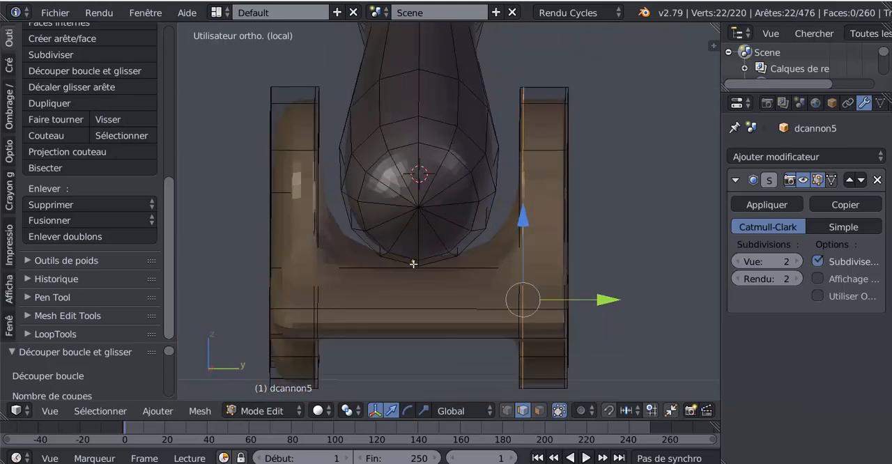
key(Tab)
shift+middle_drag(423, 306, 423, 264)
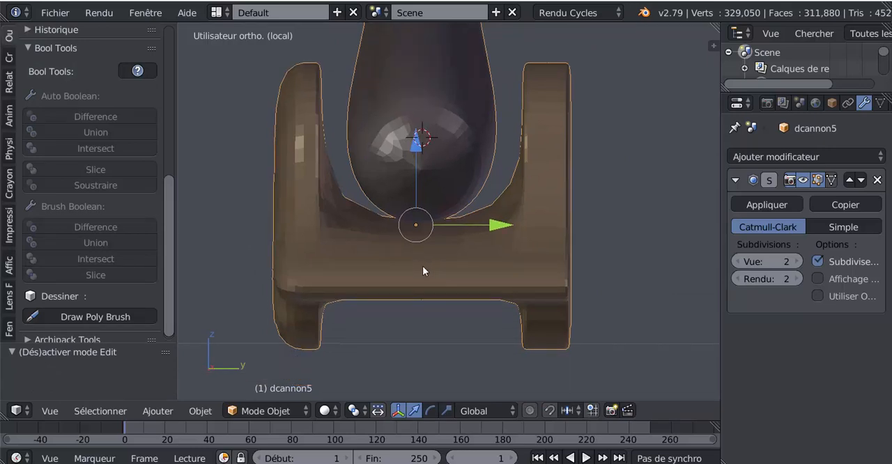
Add a centred loop cut across the carriage between the side panels and rip the mesh in place along it.
key(Tab)
key(ctrl+r)
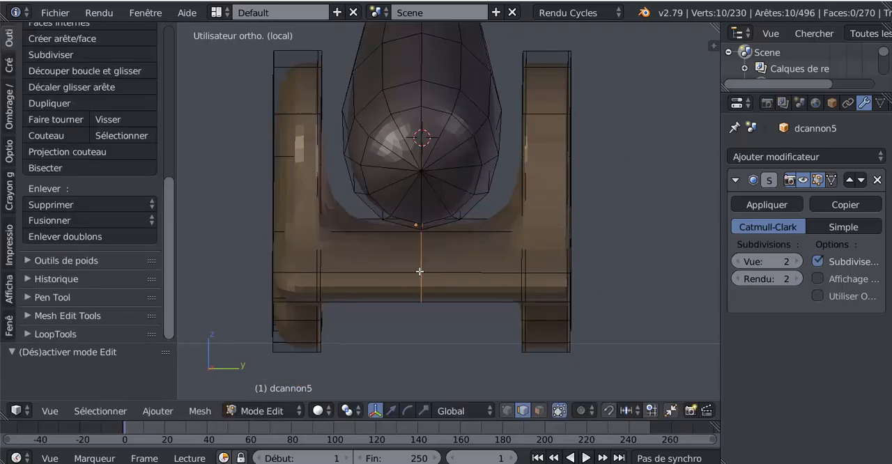
click(420, 271)
right_click(419, 271)
key(v)
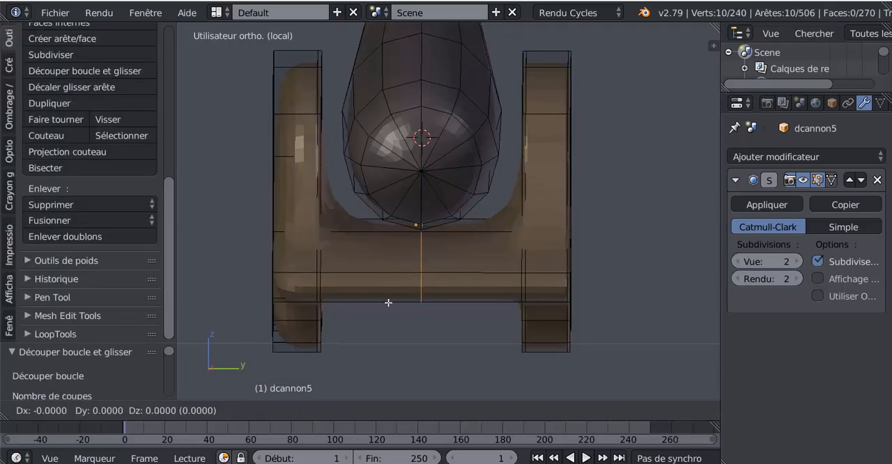
right_click(388, 302)
Select the linked -Y half of the ripped carriage and delete its vertices.
right_click(381, 281)
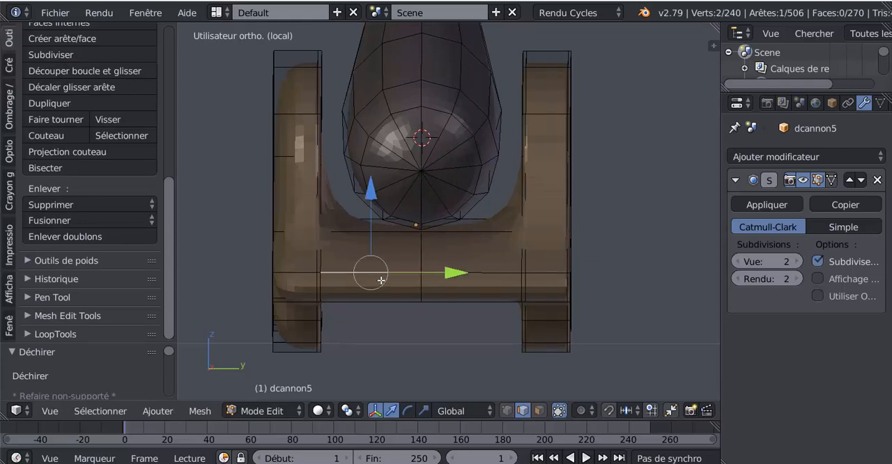
key(ctrl+l)
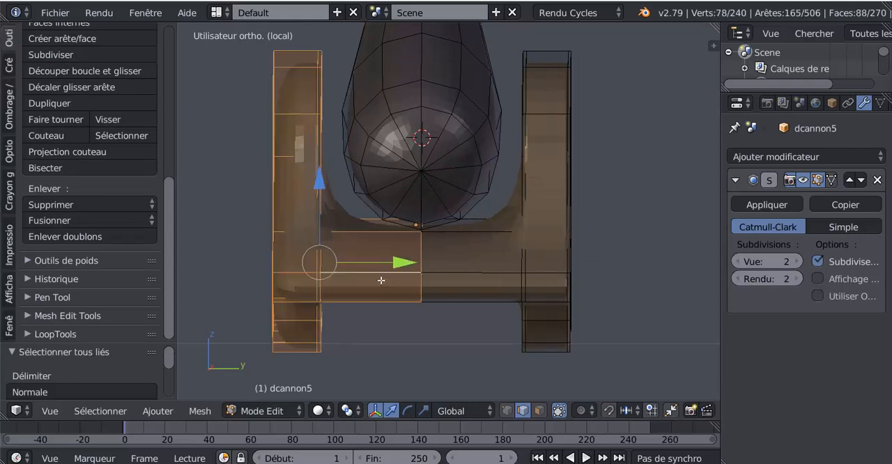
key(x)
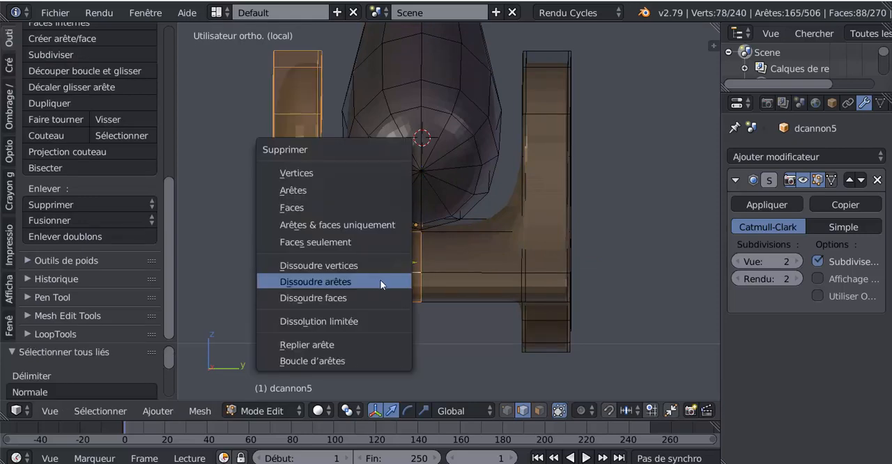
click(313, 173)
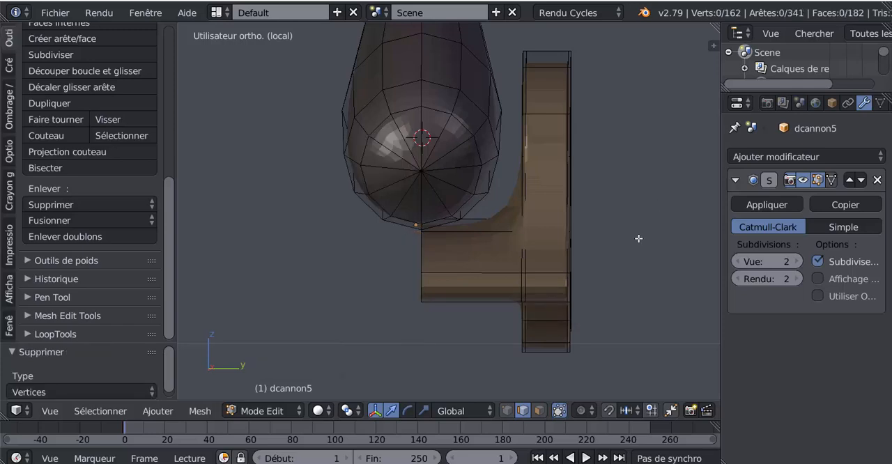
Select all geometry linked to the remaining +Y carriage half and separate it from the barrel as its own object.
middle_drag(634, 275, 571, 291)
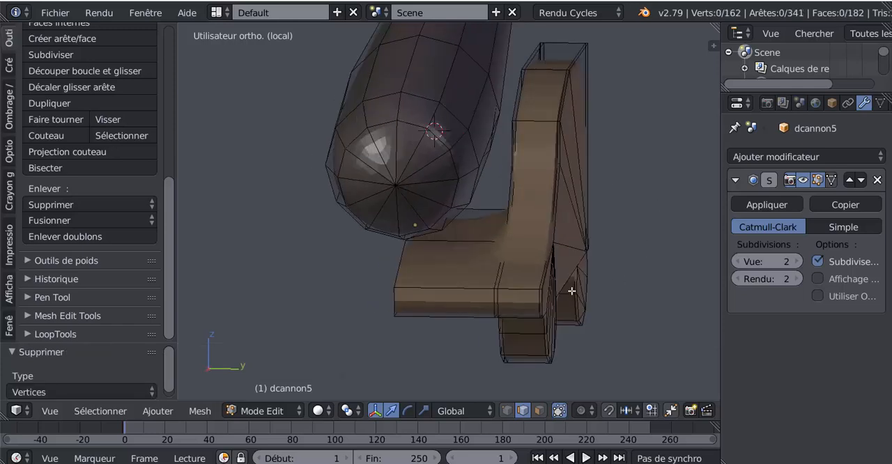
right_click(535, 271)
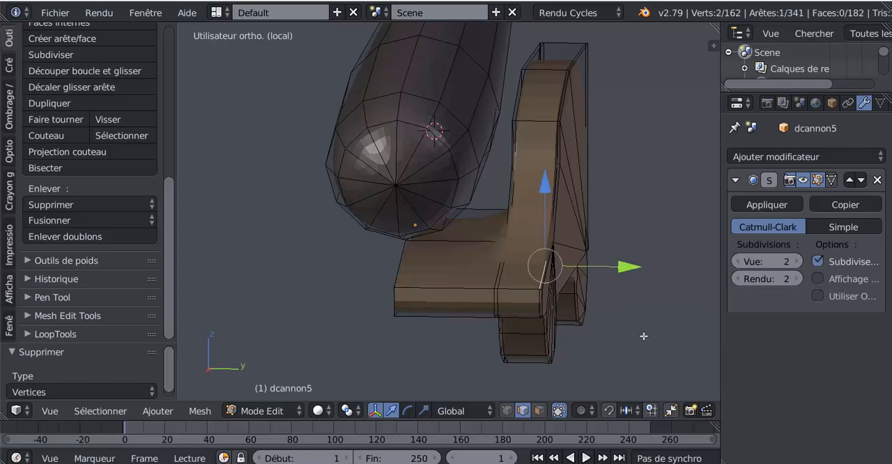
key(ctrl+l)
key(p)
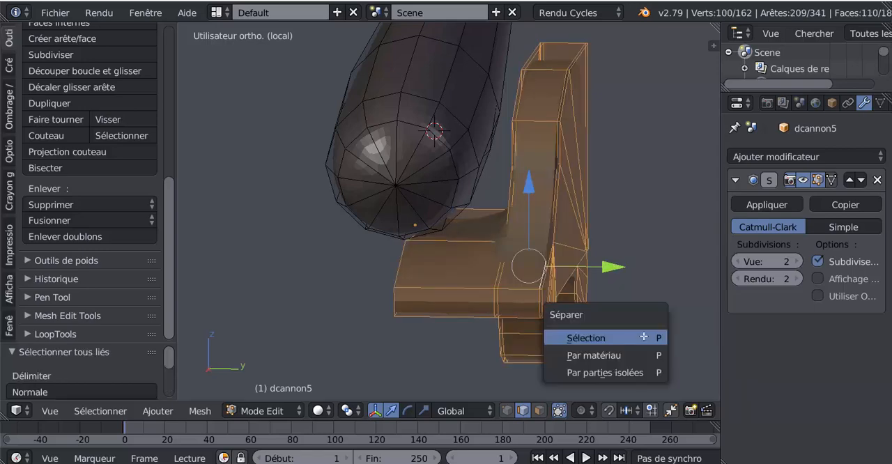
click(643, 338)
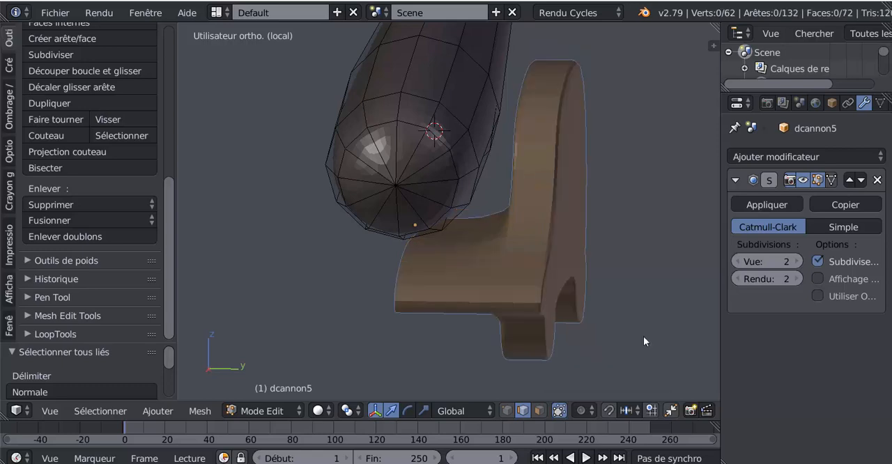
Add a Mirror modifier to the separated carriage half, with Y as its only mirror axis.
key(Tab)
click(525, 286)
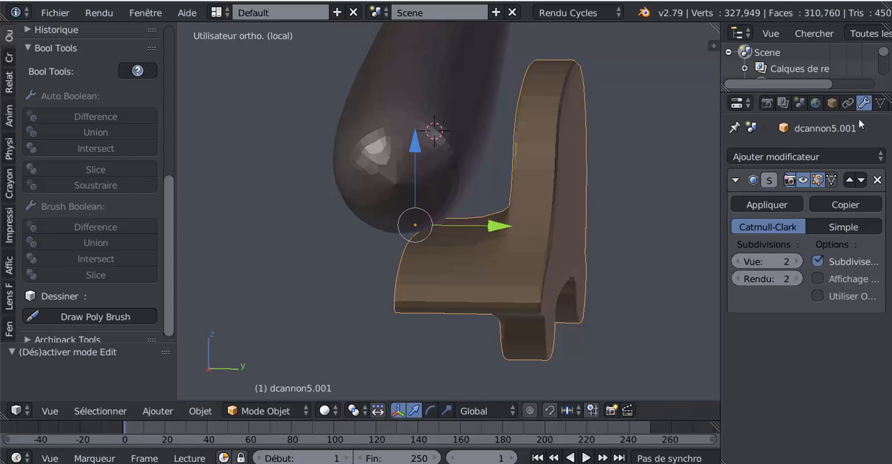
click(843, 156)
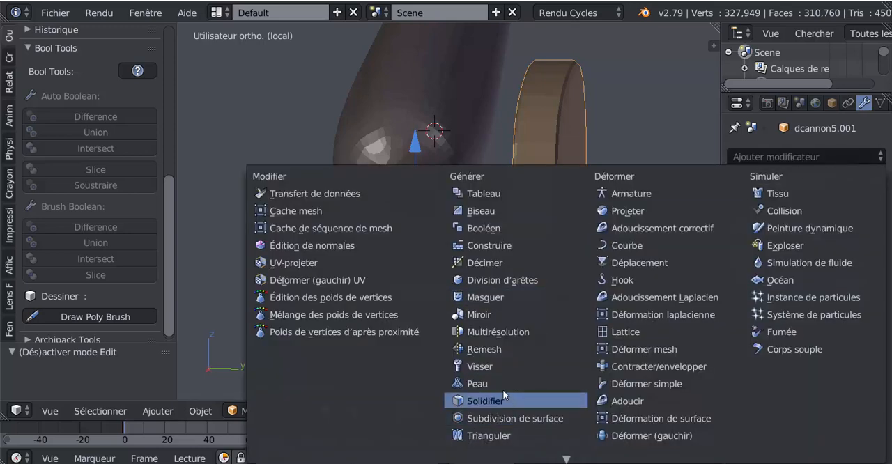
click(493, 315)
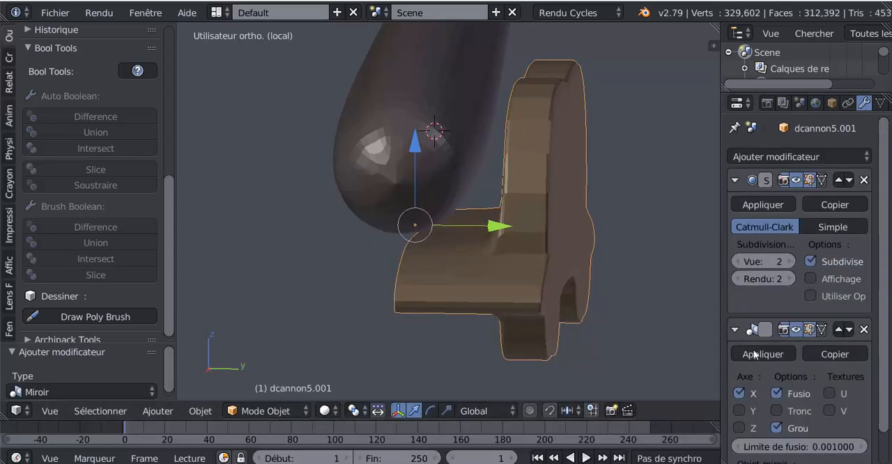
click(739, 428)
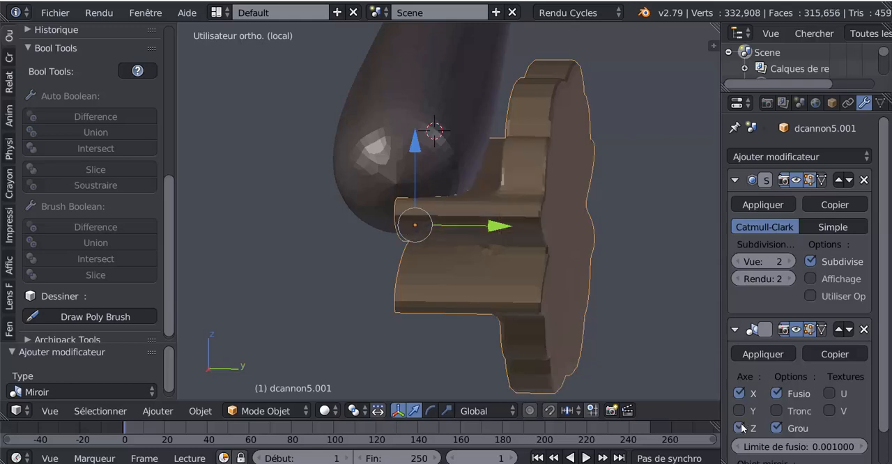
click(739, 428)
click(739, 411)
click(739, 393)
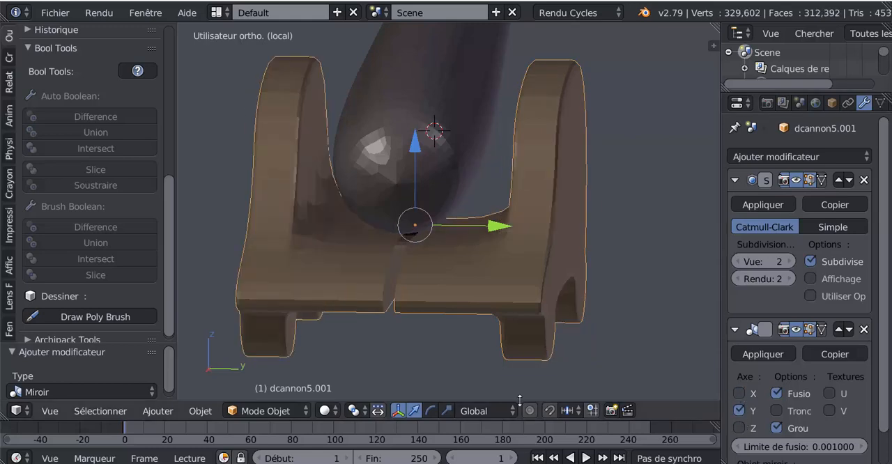
Enable clipping on the Mirror modifier and move the whole carriage half along Y until it joins its mirrored copy.
mouse_move(564, 335)
middle_down()
mouse_move(589, 330)
mouse_move(573, 326)
middle_up()
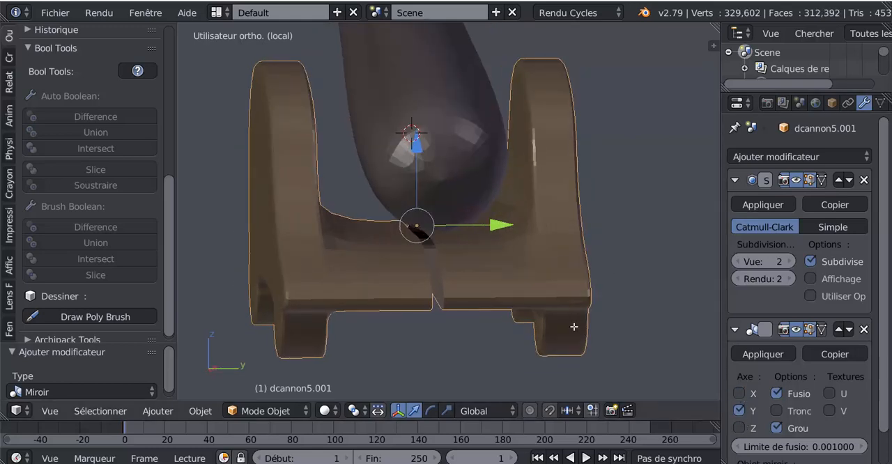
key(Tab)
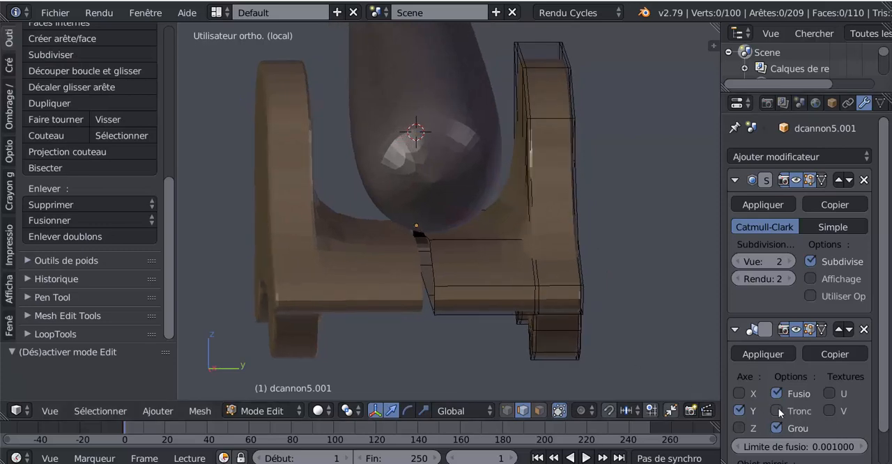
click(776, 410)
scroll(459, 270, up, 1)
key(a)
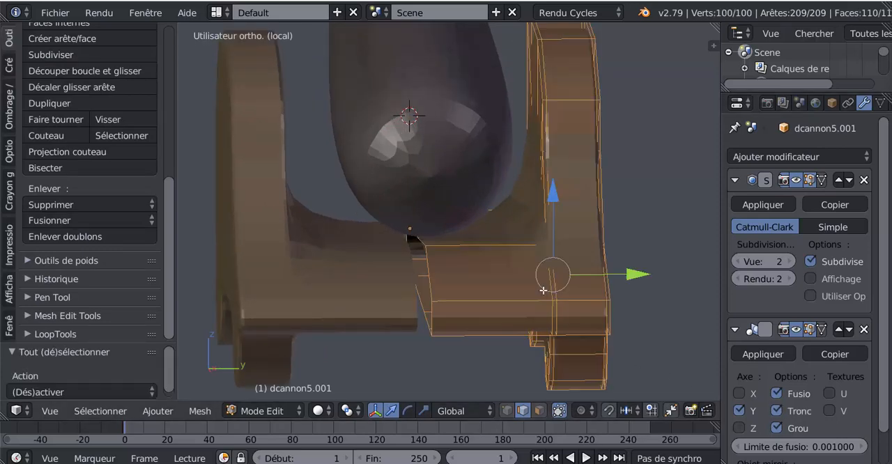
drag(630, 274, 627, 278)
key(Tab)
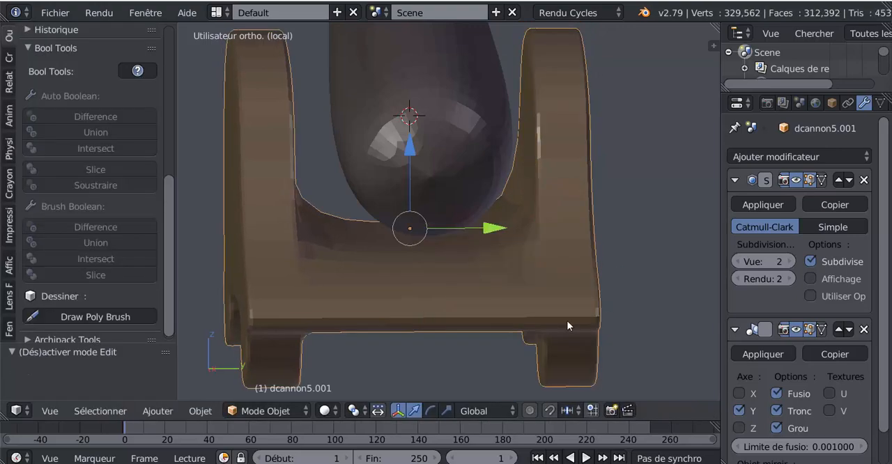
Add two loop cuts along the rear edge of the carriage floor, one near its upper edge and one near its lower edge.
middle_drag(569, 324, 480, 296)
key(Tab)
key(ctrl+r)
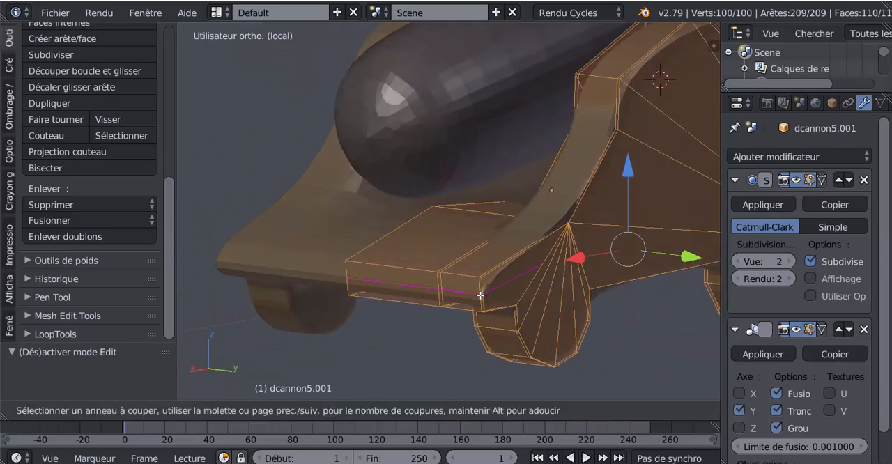
click(480, 292)
click(483, 279)
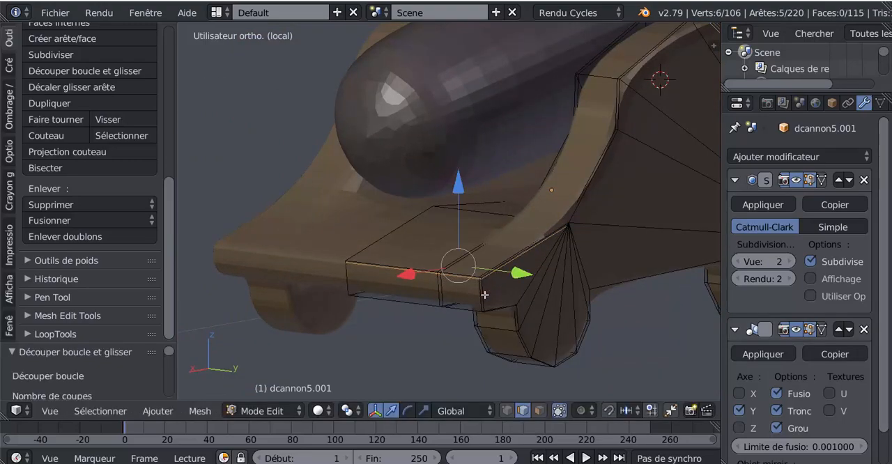
key(ctrl+r)
click(483, 294)
click(489, 309)
Add two loop cuts across the side panel's rim, one close to the upper front corner and one close to the bend on top.
middle_drag(488, 309, 385, 226)
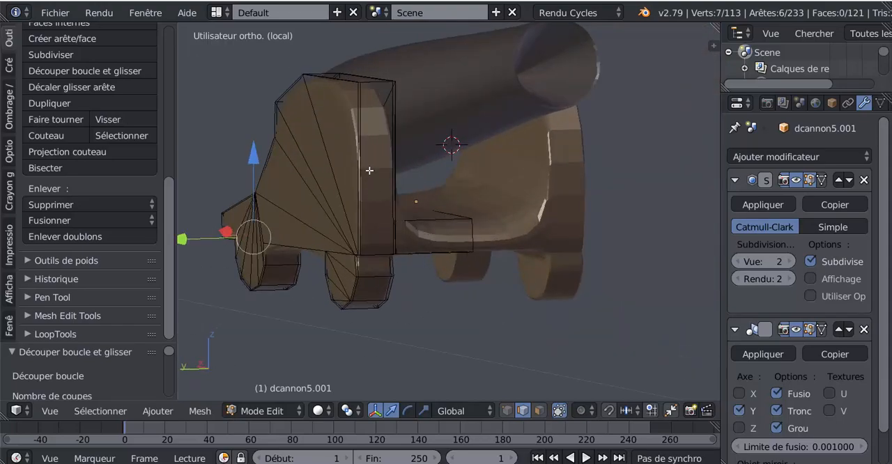
middle_drag(366, 183, 410, 208)
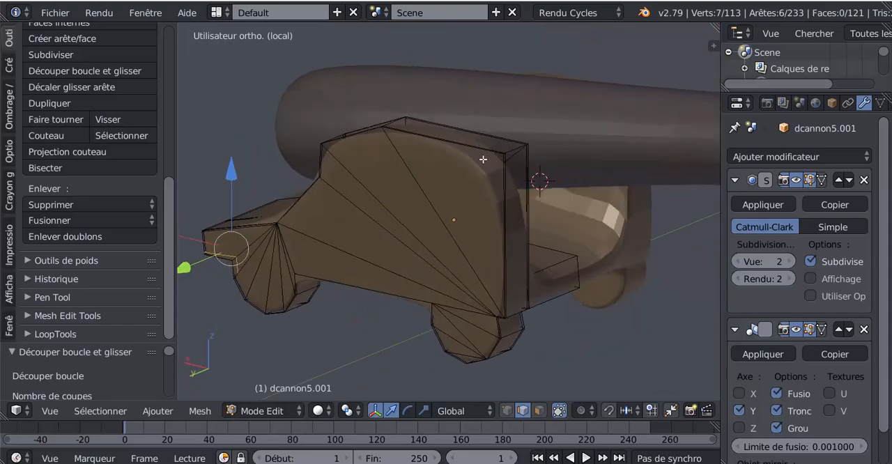
key(ctrl+r)
click(515, 195)
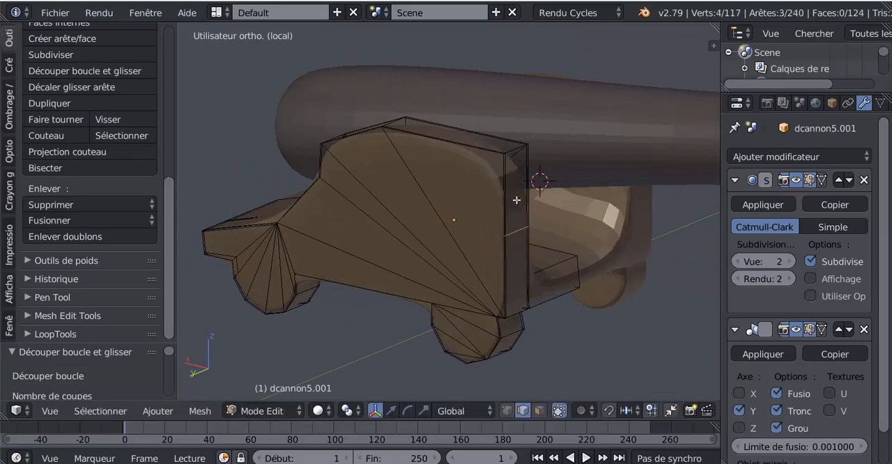
click(522, 122)
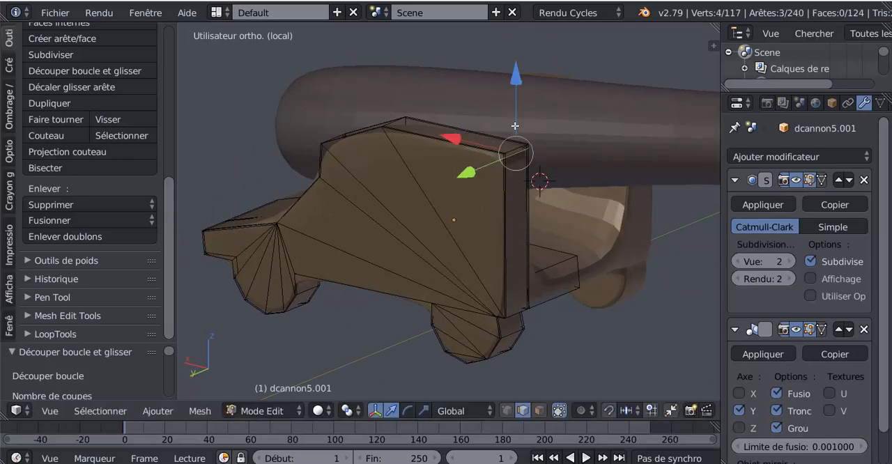
middle_drag(519, 187, 494, 177)
key(ctrl+r)
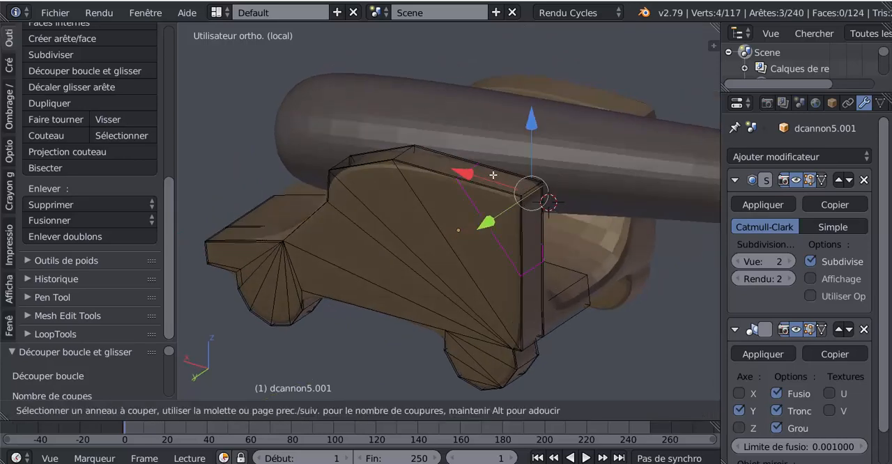
click(456, 168)
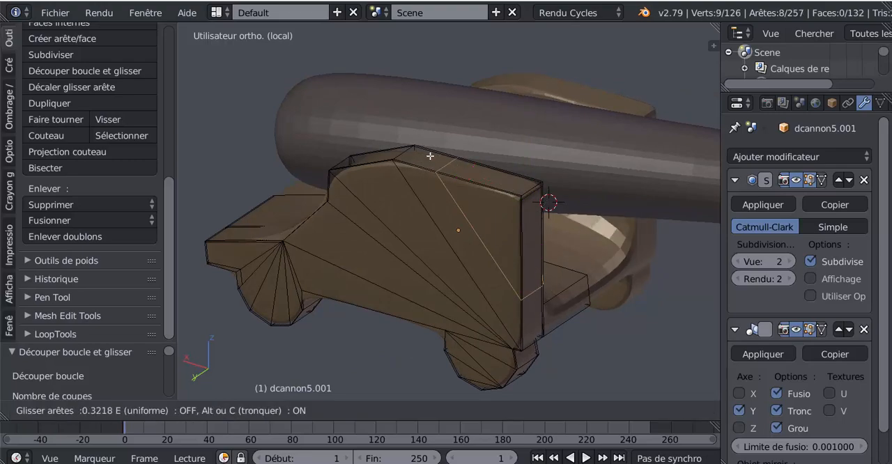
click(400, 145)
Add two loop cuts at the side panel's rear step, one near its upper corner and one near its lower corner.
middle_drag(463, 190, 456, 183)
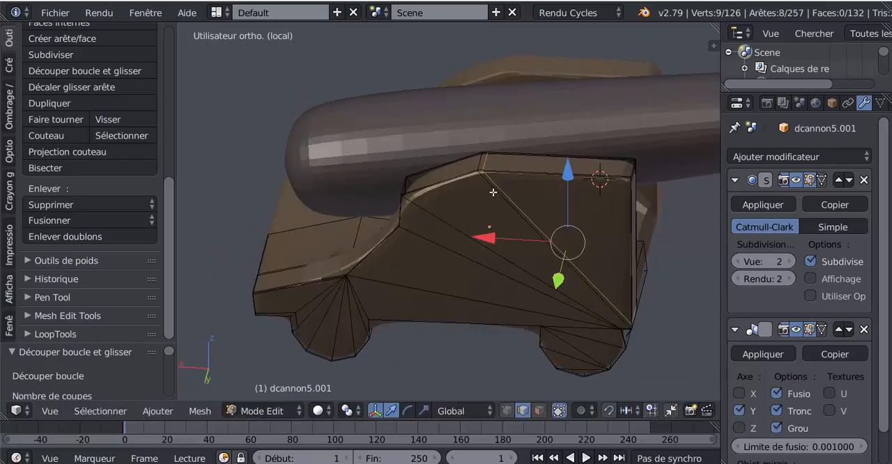
key(ctrl+r)
click(454, 183)
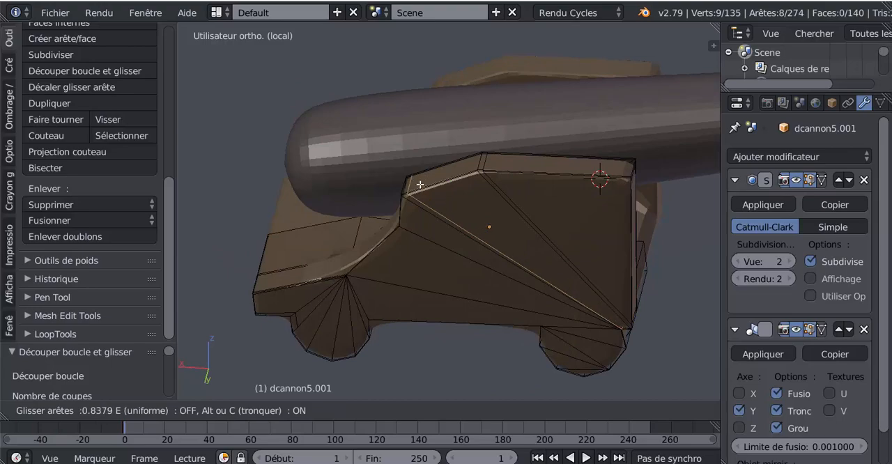
click(425, 184)
middle_drag(442, 231, 485, 210)
key(ctrl+r)
click(426, 195)
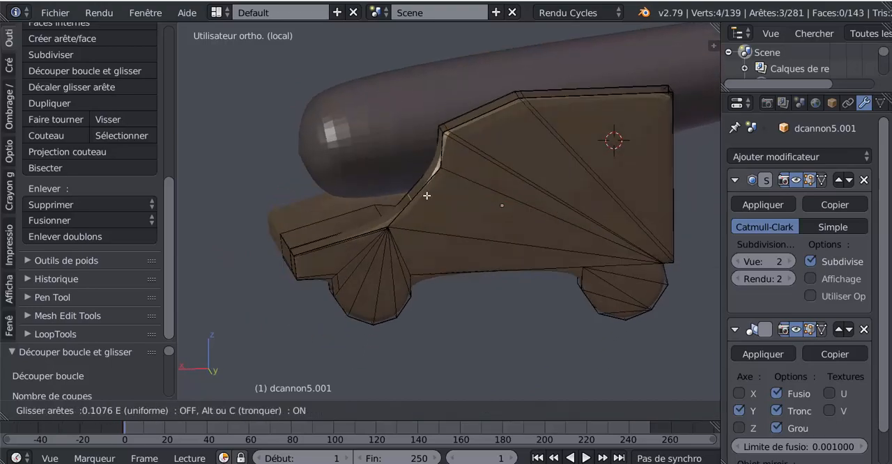
click(504, 211)
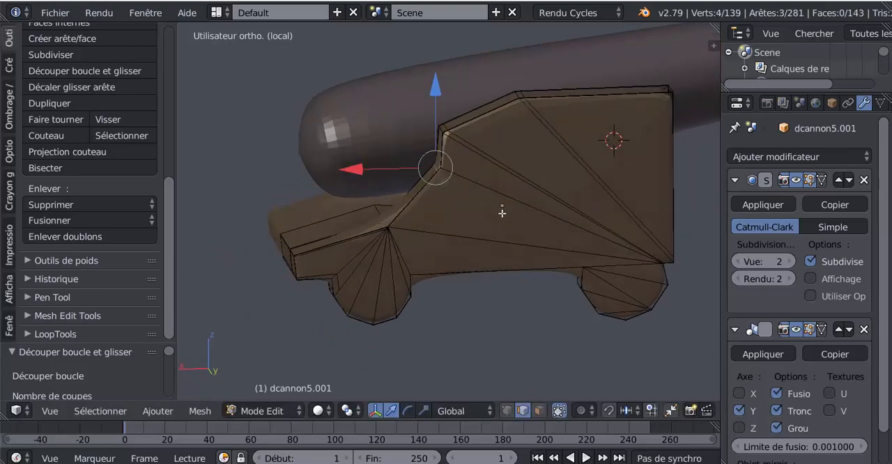
Add a loop cut across the sloped rear edge of the side panel and slide it close to the slope's lower end.
middle_drag(504, 211, 513, 225)
key(ctrl+r)
click(473, 203)
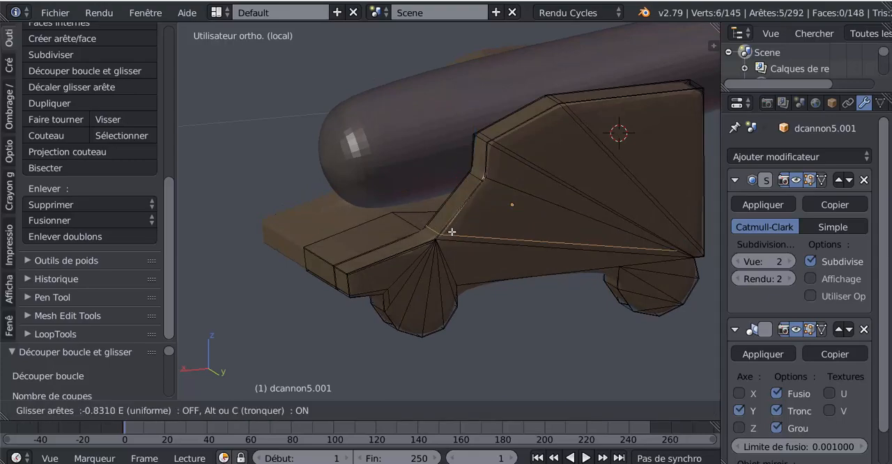
click(450, 236)
Add a loop cut around the carriage floor and slide it close to the inner face of the side panel.
middle_drag(449, 235, 398, 245)
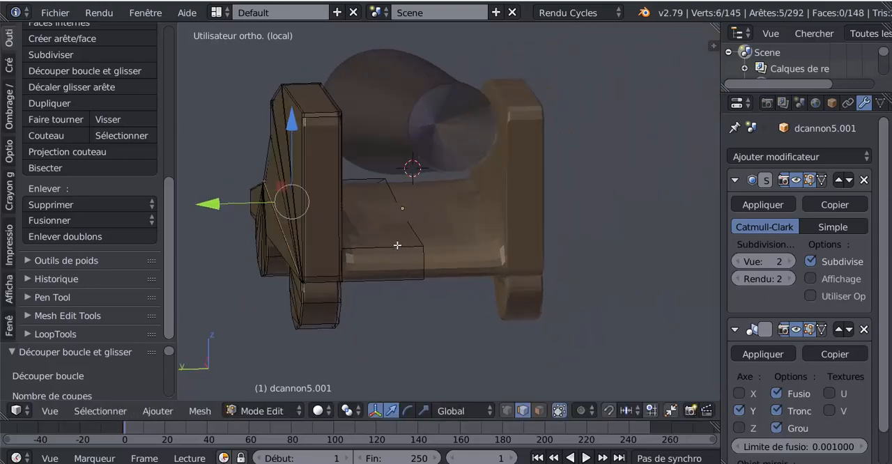
key(ctrl+r)
click(379, 262)
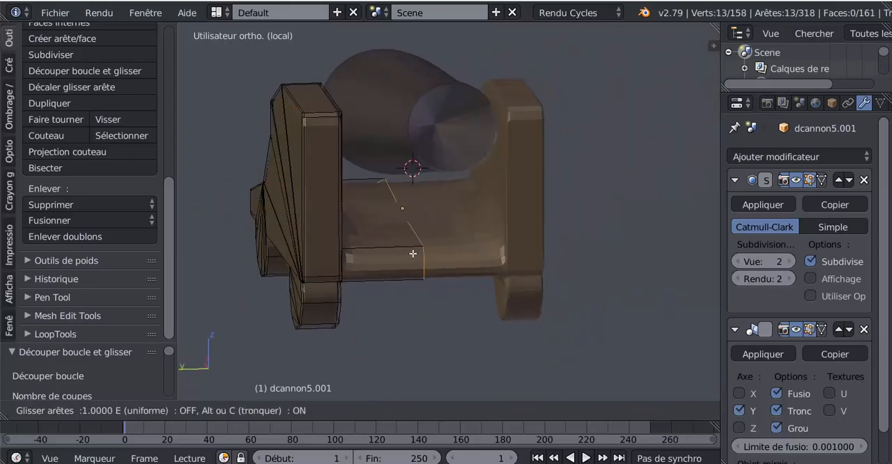
click(329, 279)
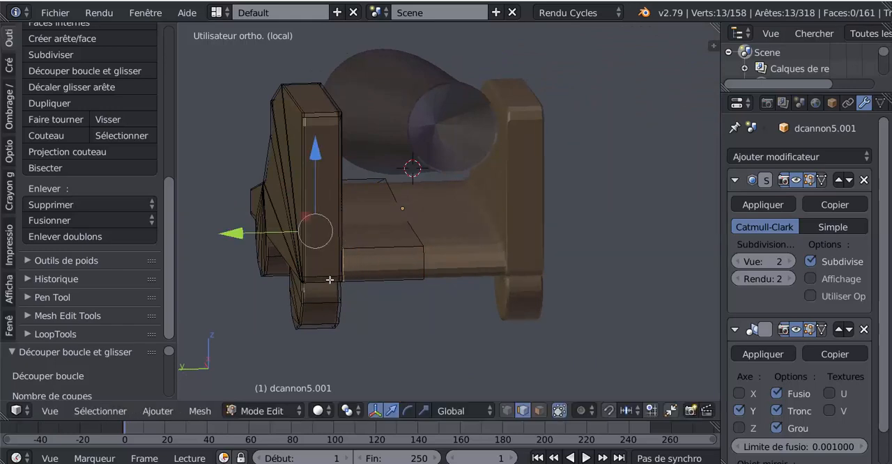
Add a centred loop cut along the front edge of the carriage floor.
middle_drag(376, 281, 308, 273)
key(ctrl+r)
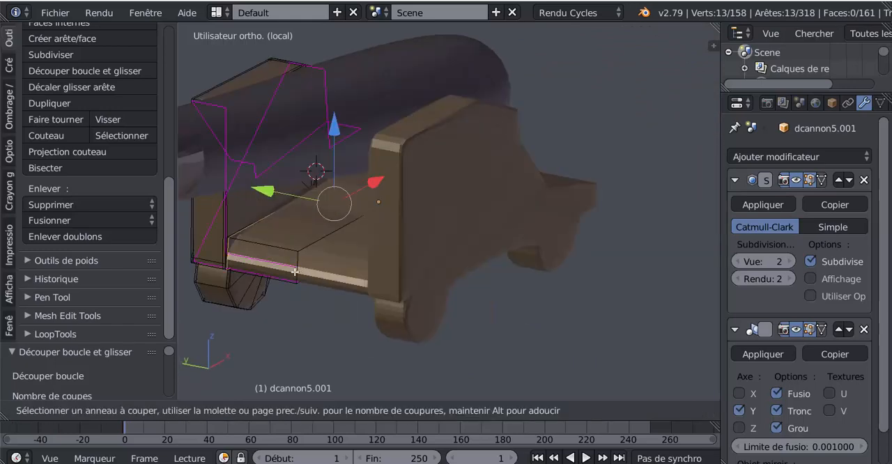
click(294, 264)
right_click(295, 259)
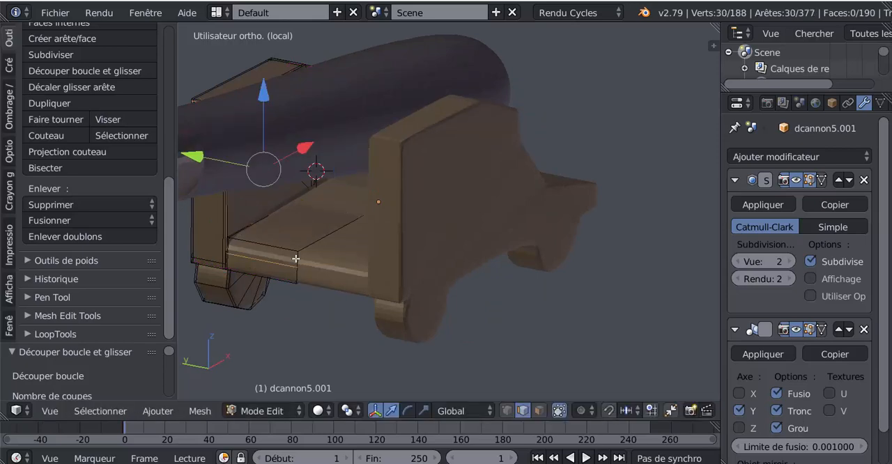
Undo the centred loop cut along the front edge of the carriage floor.
key(shift+v)
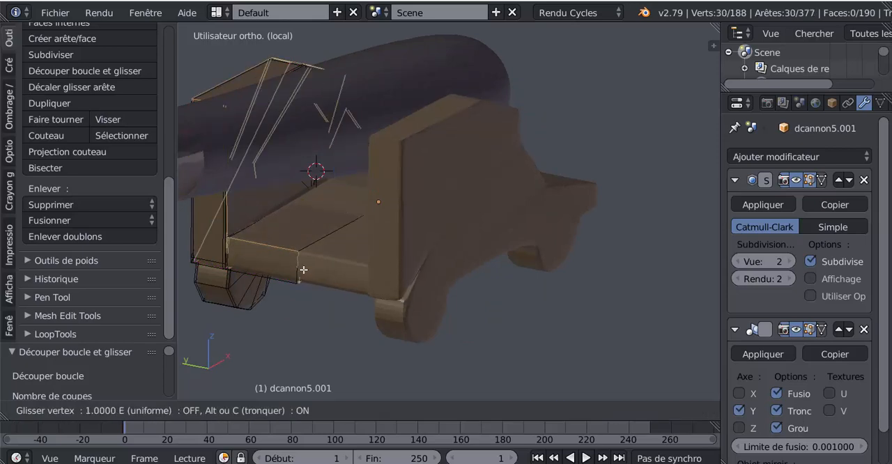
right_click(303, 276)
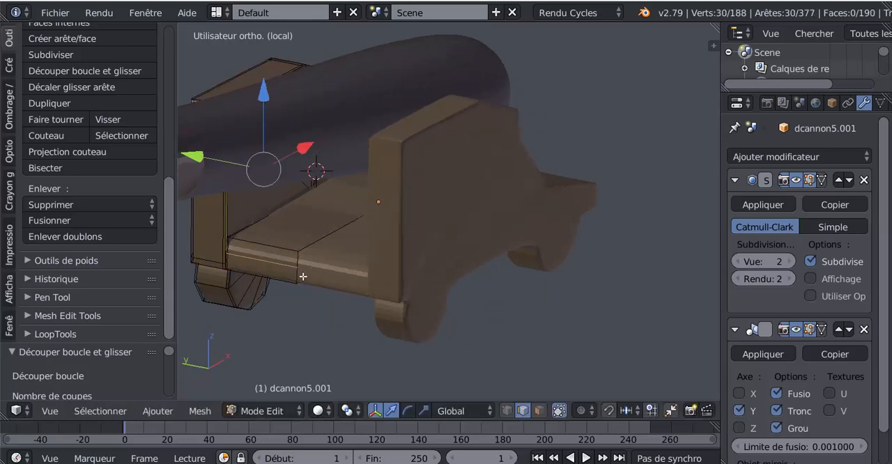
key(ctrl+z)
middle_drag(339, 297, 448, 303)
scroll(408, 286, up, 2)
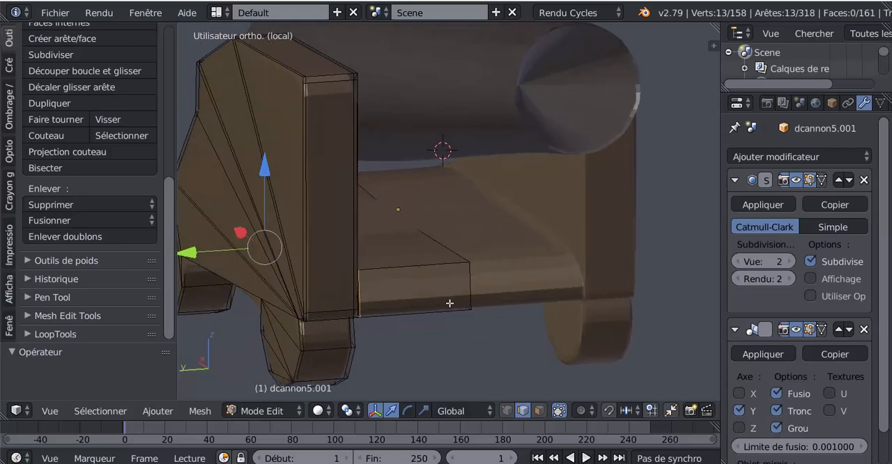
click(539, 410)
right_click(444, 296)
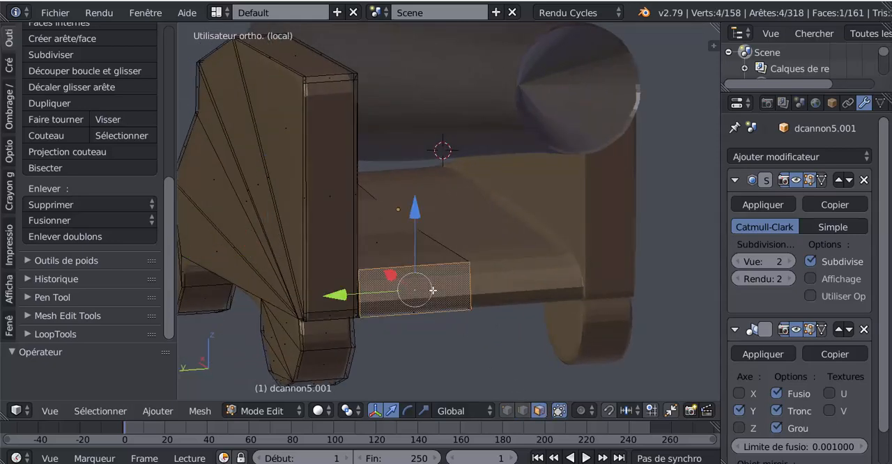
key(i)
key(Escape)
Examine the carriage's smoothed shape and its edit-mode mesh around the side panel.
middle_drag(412, 338, 589, 285)
key(Tab)
key(Tab)
key(Tab)
scroll(450, 304, down, 3)
key(Tab)
scroll(581, 243, up, 3)
scroll(565, 251, down, 4)
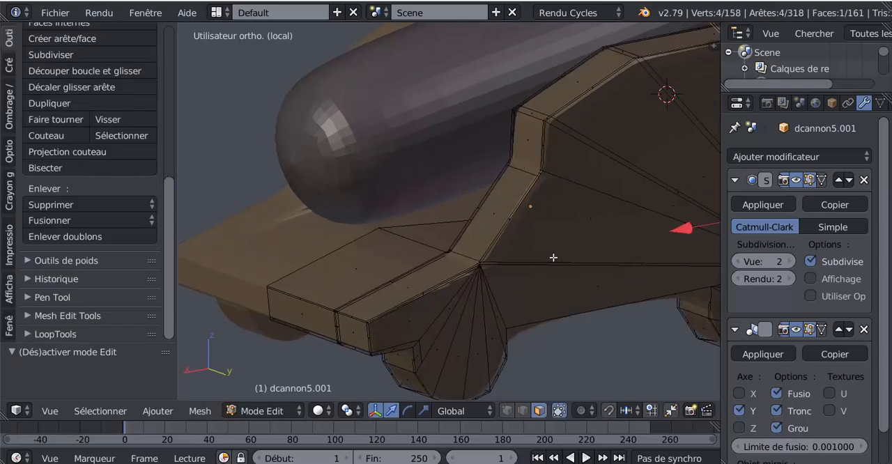
Circle-select all outward-facing faces of the side panel and its two wheels, and delete those faces.
middle_drag(553, 255, 469, 285)
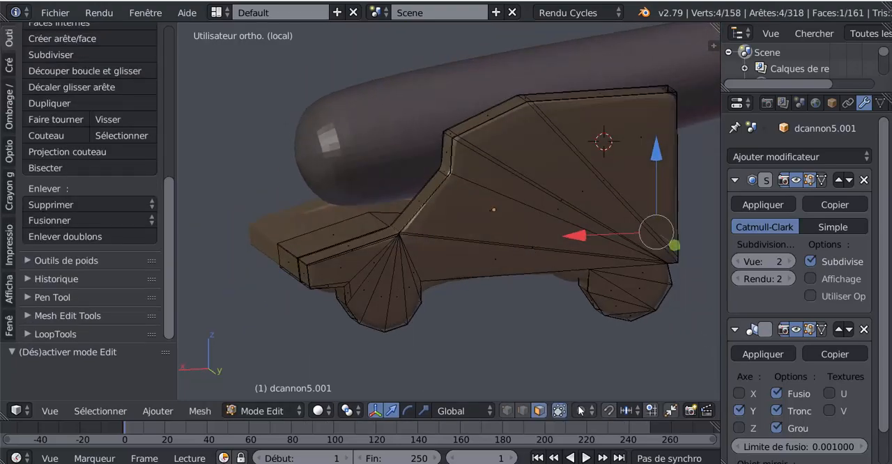
key(c)
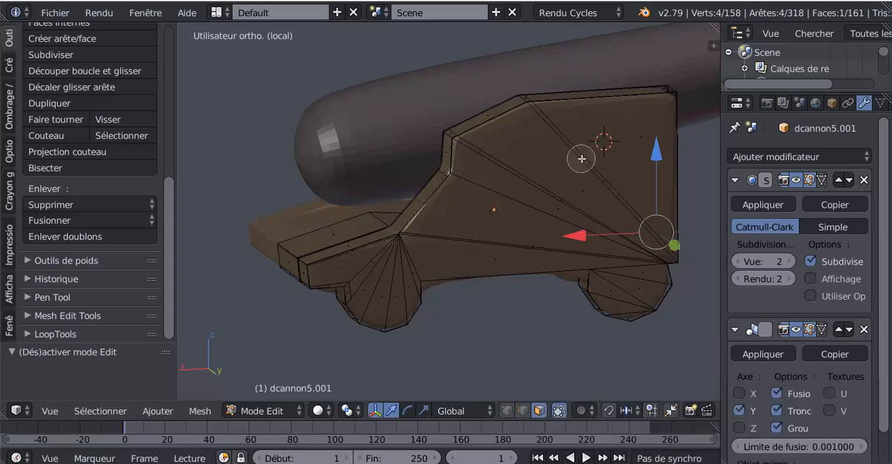
mouse_move(581, 158)
mouse_down()
mouse_move(590, 154)
mouse_move(562, 188)
mouse_move(576, 225)
mouse_move(613, 241)
mouse_move(635, 282)
mouse_move(626, 284)
mouse_move(629, 301)
mouse_move(460, 239)
mouse_move(367, 266)
mouse_move(364, 279)
mouse_move(356, 277)
mouse_up()
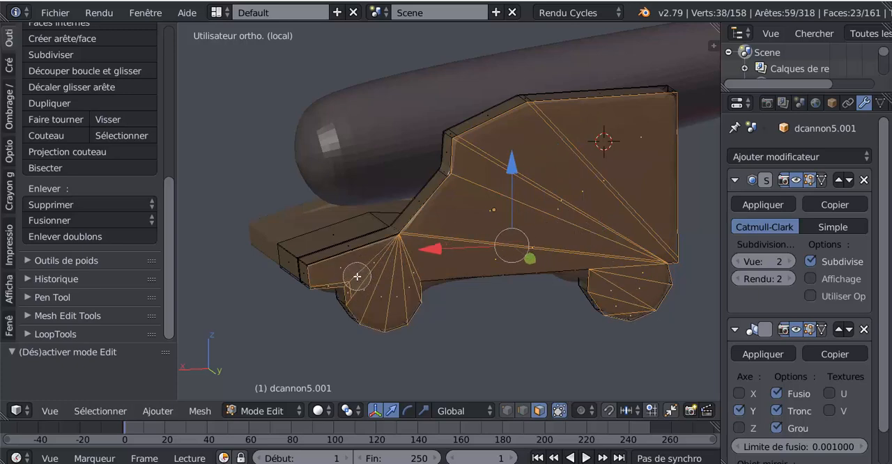
right_click(517, 201)
scroll(575, 197, down, 2)
middle_drag(575, 198, 543, 181)
scroll(543, 180, up, 1)
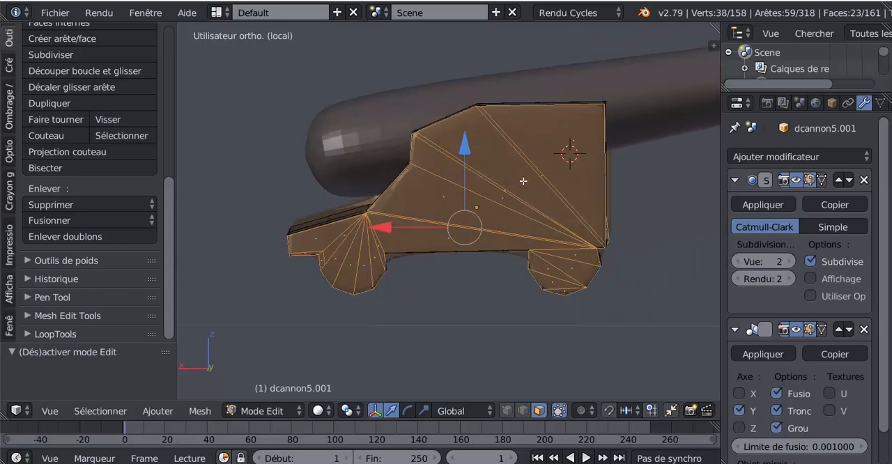
key(x)
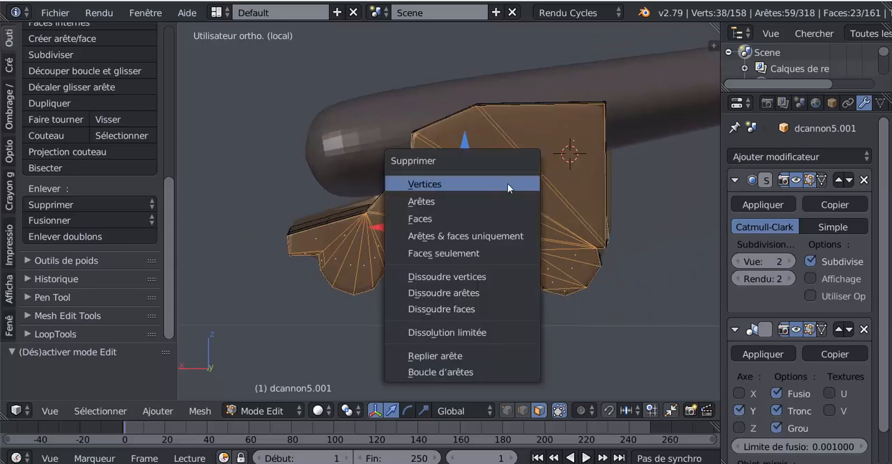
click(468, 219)
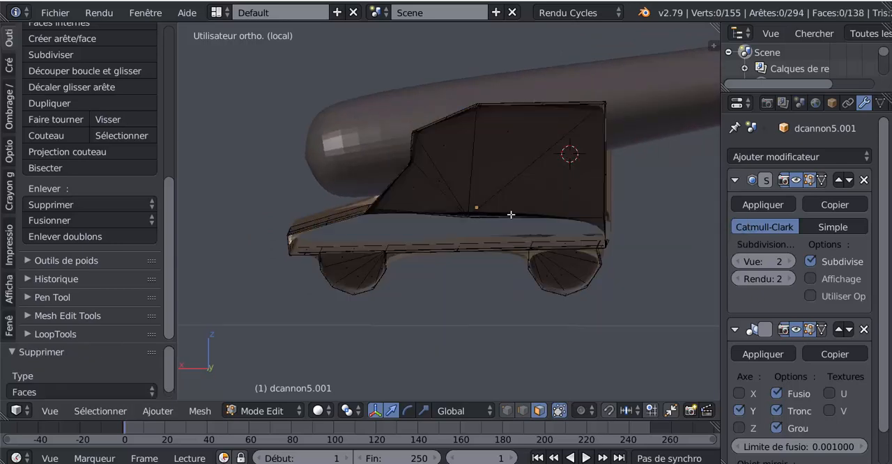
Select the open edge loop along the side panel's outer border and include the rim of the front wheel.
middle_drag(511, 214, 582, 234)
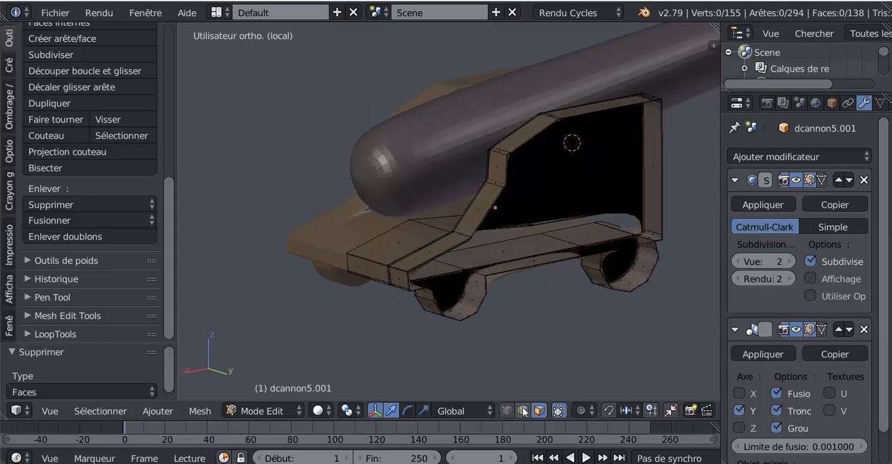
alt+right_click(536, 138)
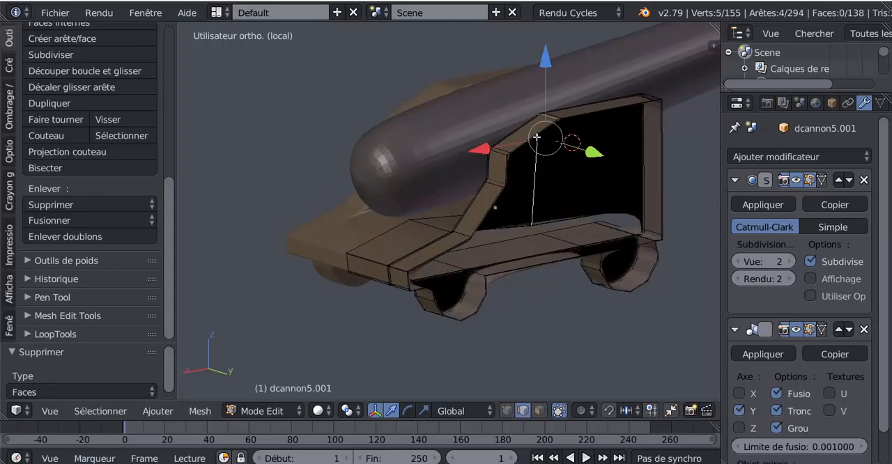
middle_drag(616, 179, 584, 200)
alt+right_click(623, 182)
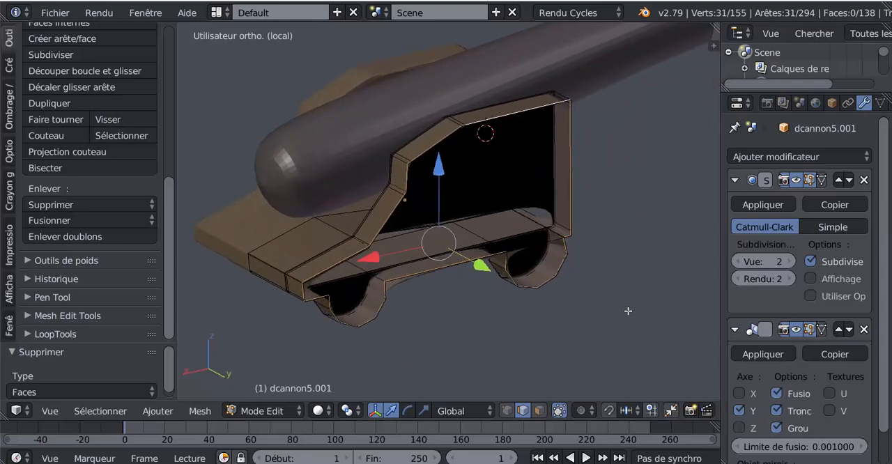
scroll(645, 320, up, 3)
scroll(645, 322, down, 2)
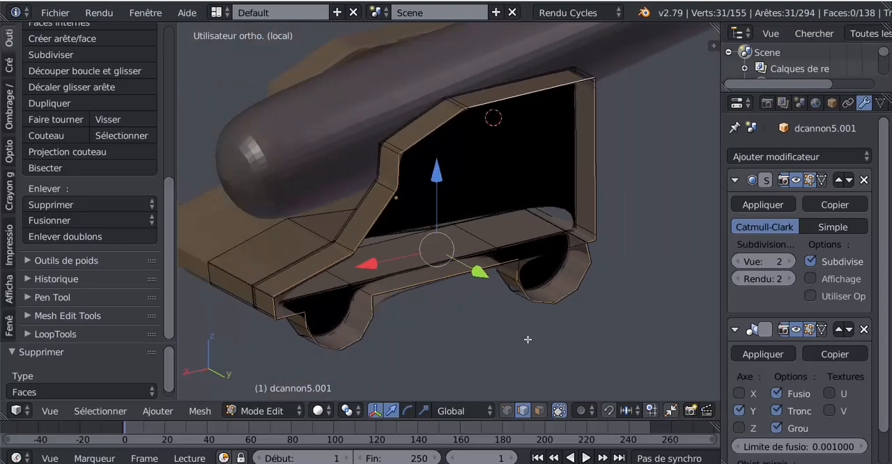
scroll(527, 339, up, 3)
scroll(523, 322, up, 3)
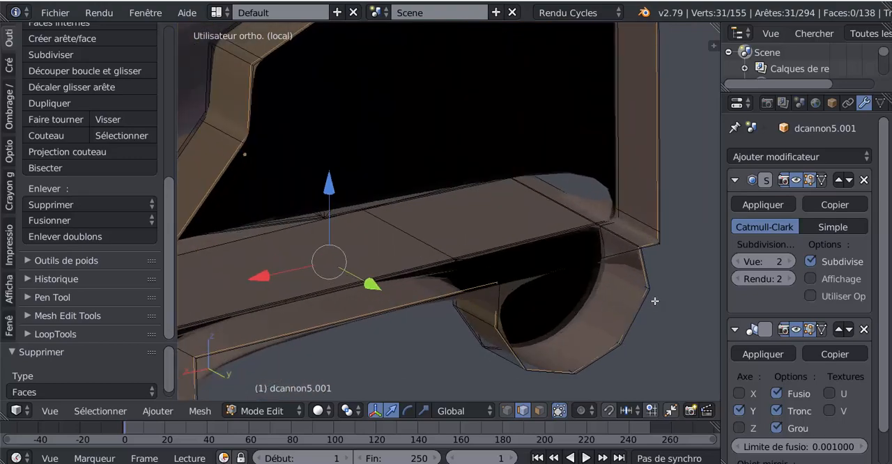
alt+right_click(648, 297)
alt+scroll(648, 297, down, 2)
scroll(648, 297, down, 2)
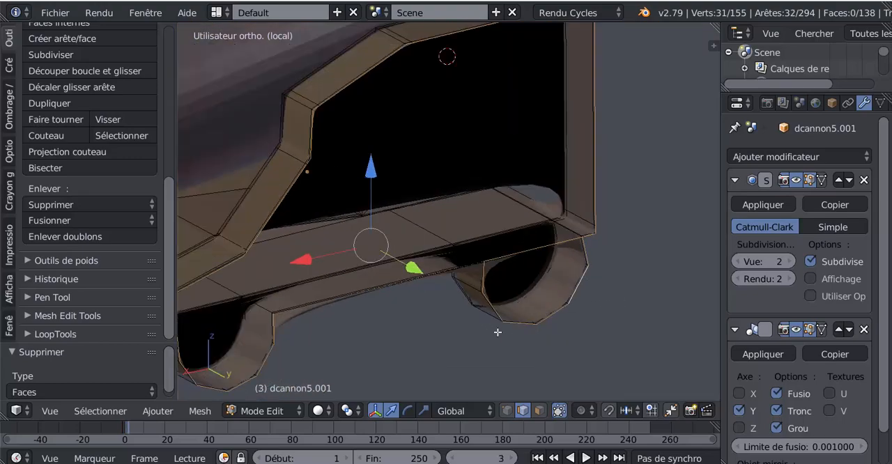
Add the lower edge between the two wheels to the selection and fill the front wheel's open side with a face.
shift+middle_drag(514, 337, 550, 333)
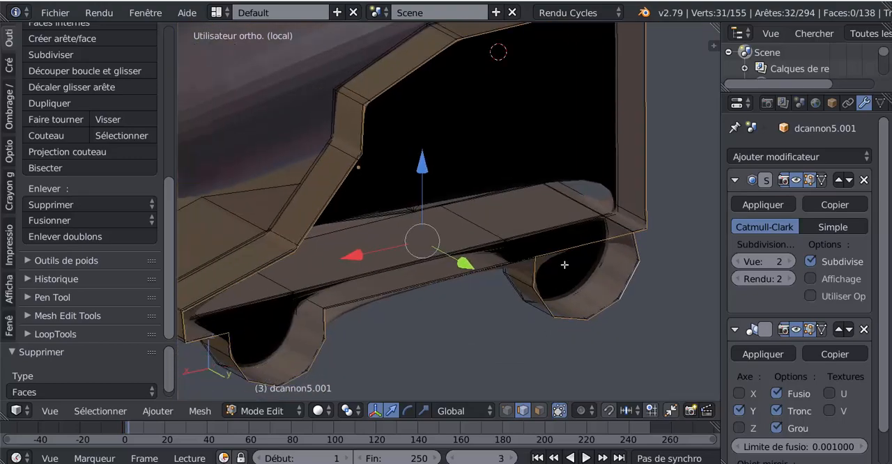
middle_drag(435, 318, 354, 326)
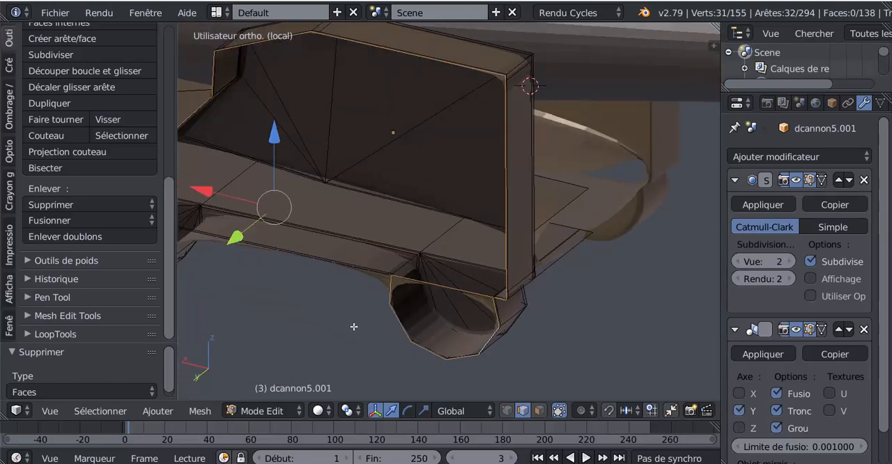
shift+right_click(429, 287)
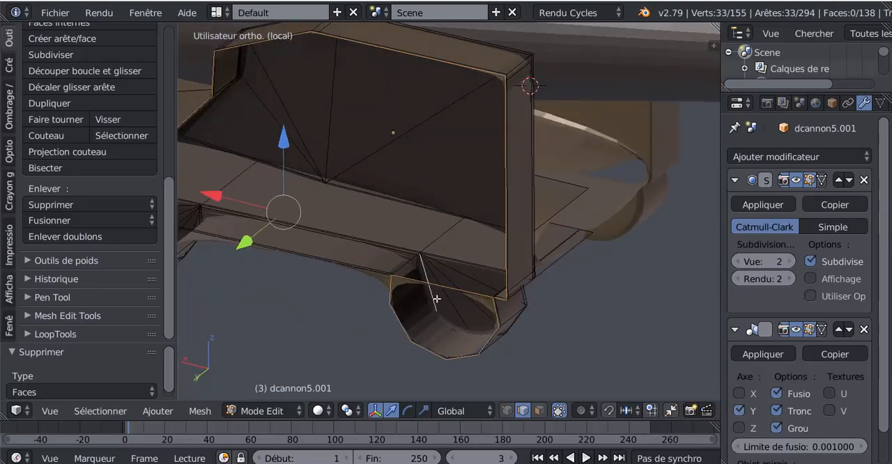
shift+right_click(435, 294)
scroll(442, 303, down, 4)
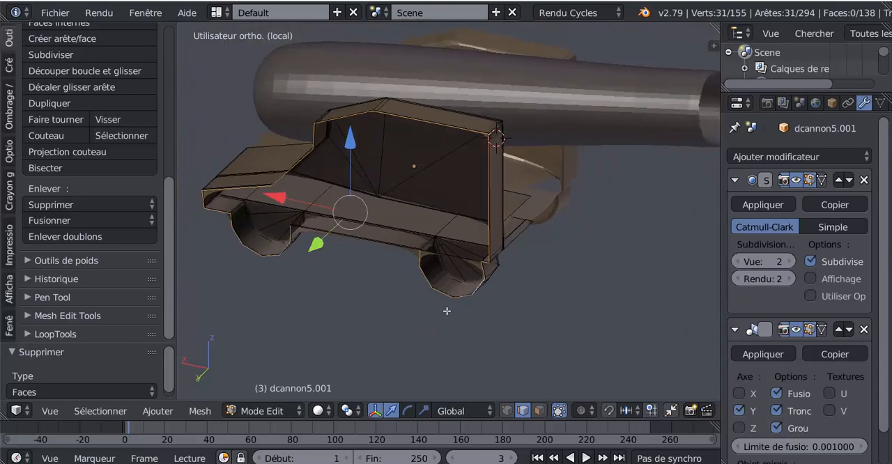
middle_drag(447, 311, 513, 317)
scroll(462, 319, up, 4)
shift+middle_drag(464, 337, 488, 265)
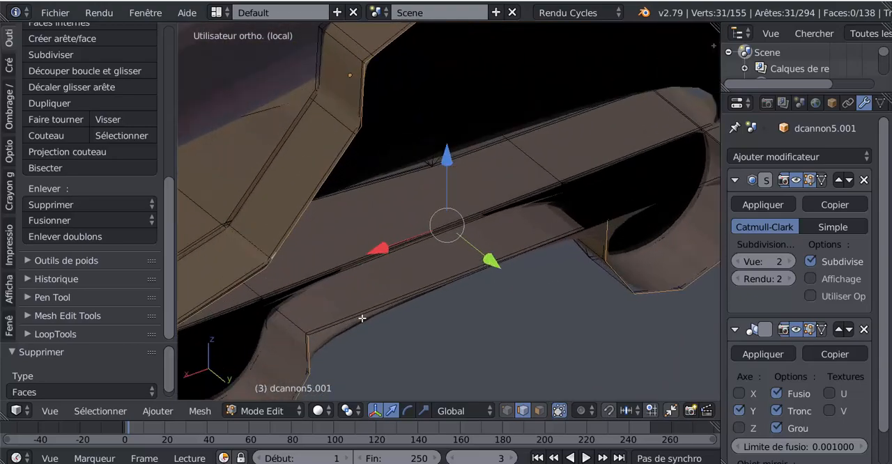
shift+right_click(336, 326)
scroll(338, 326, down, 4)
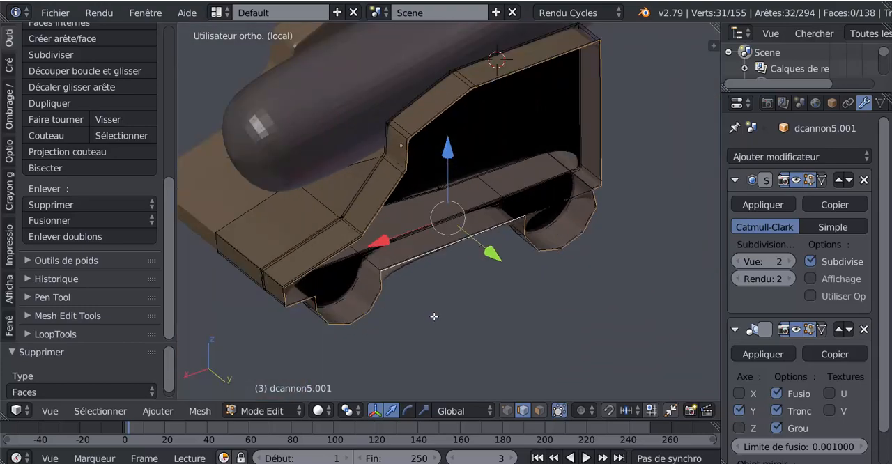
mouse_move(434, 316)
middle_down()
mouse_move(315, 318)
mouse_move(431, 315)
middle_up()
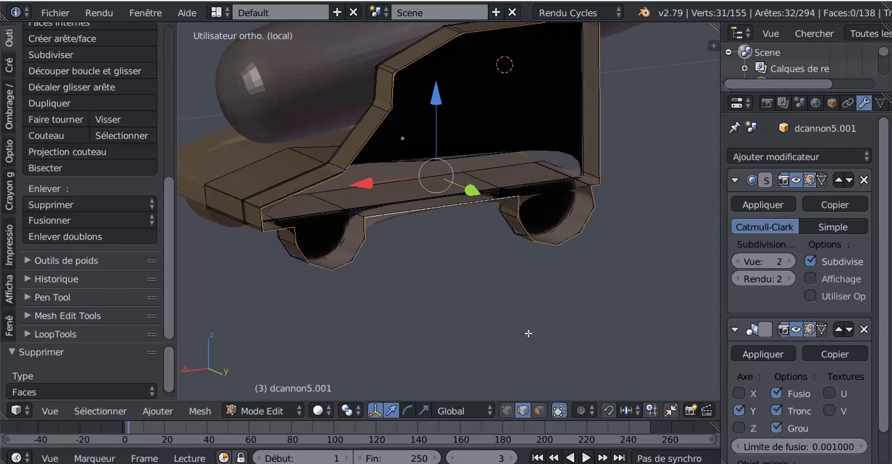
key(f)
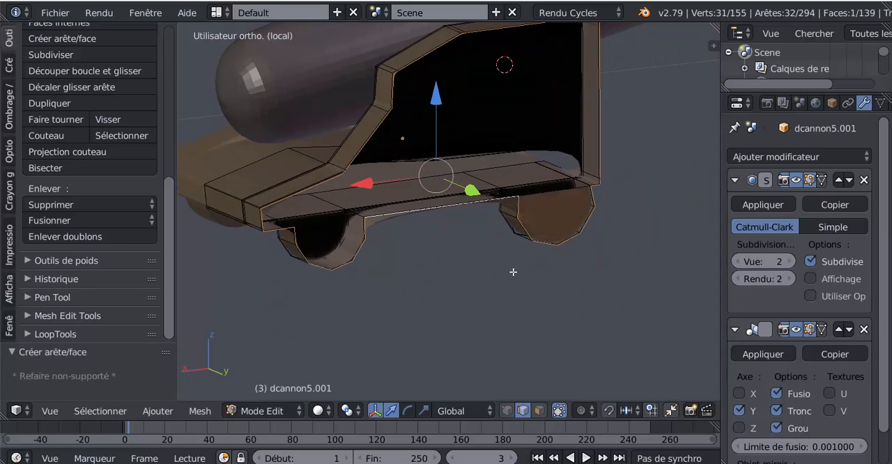
middle_drag(512, 272, 535, 300)
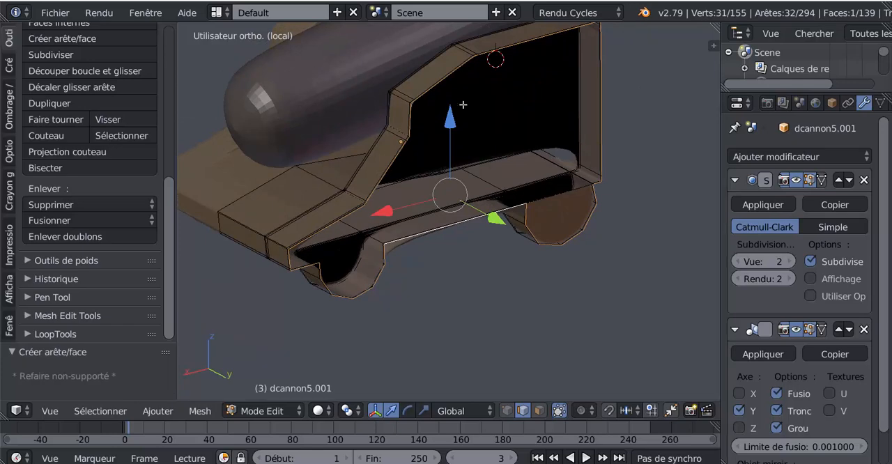
Reselect the edge loop along the side panel's outer border and rip it.
middle_drag(462, 105, 489, 108)
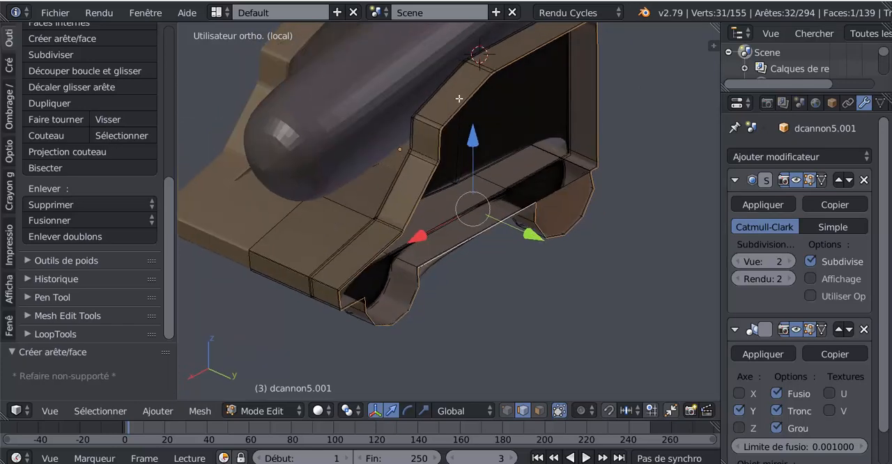
alt+right_click(460, 103)
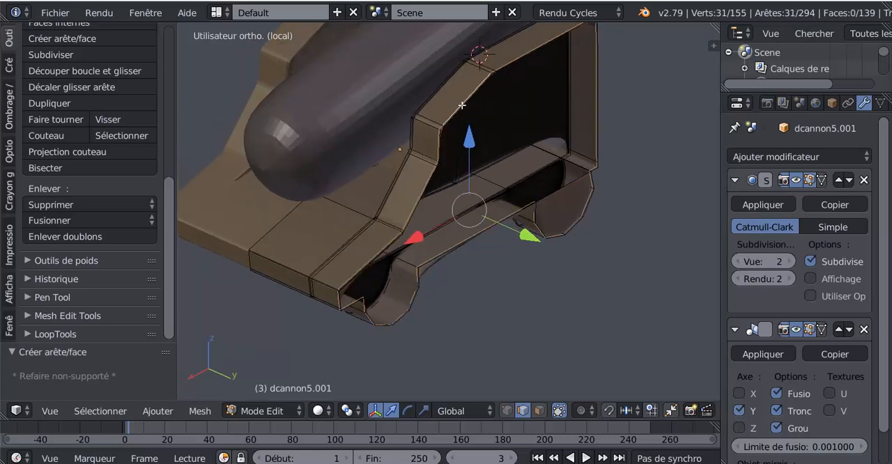
mouse_move(512, 239)
middle_down()
mouse_move(487, 240)
mouse_move(509, 226)
middle_up()
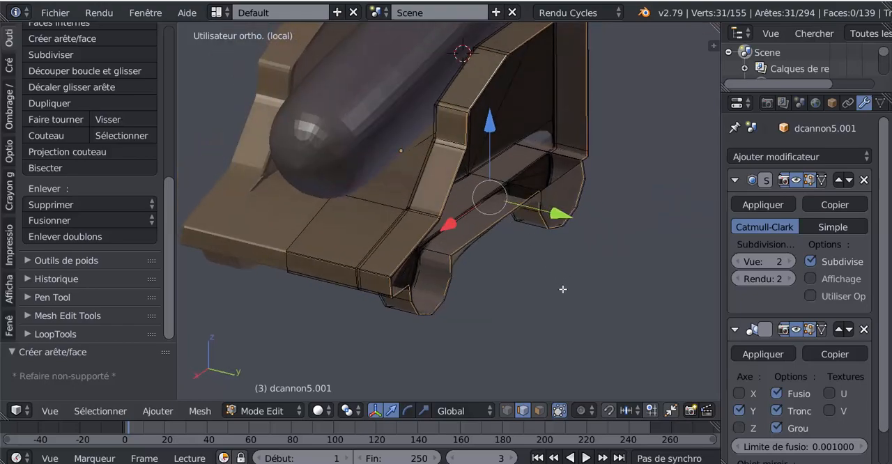
key(v)
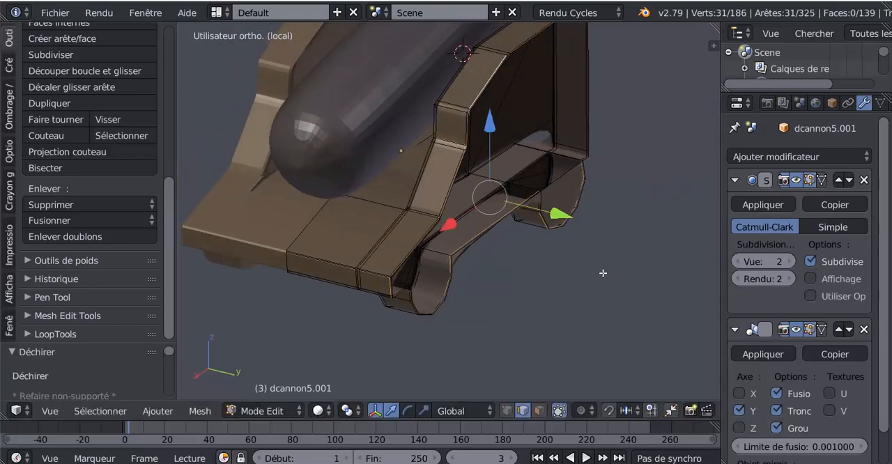
middle_drag(603, 273, 542, 304)
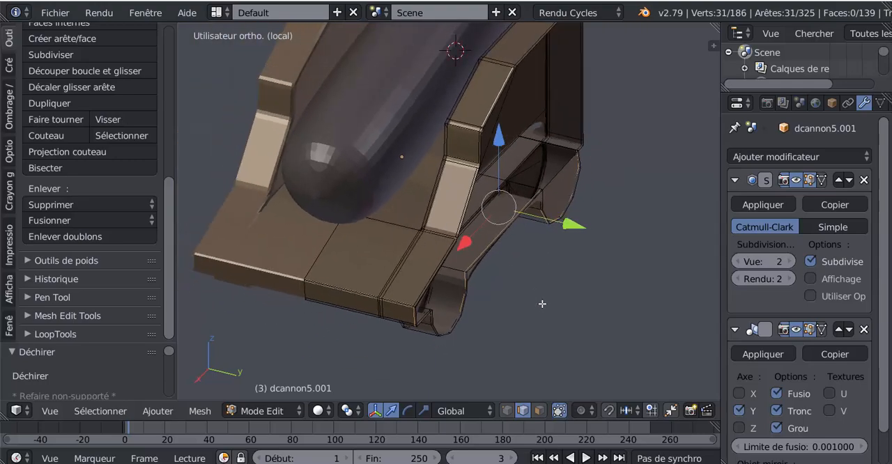
Switch to face selection and deselect everything in the carriage mesh.
click(540, 411)
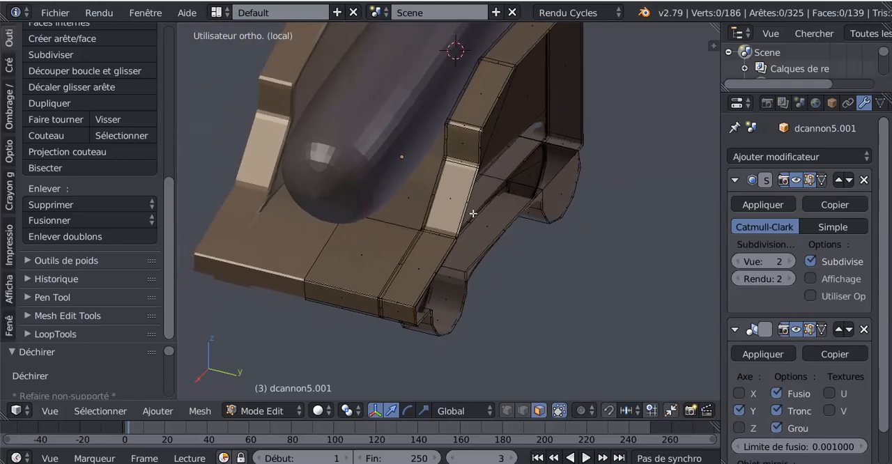
scroll(473, 213, up, 2)
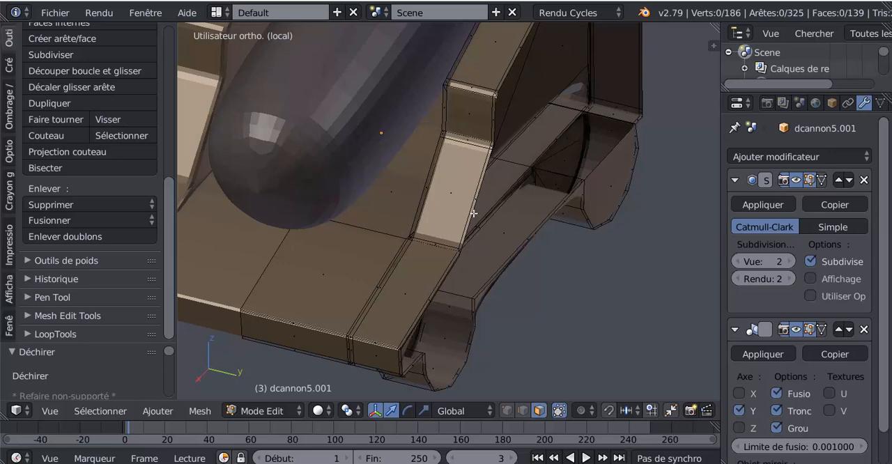
scroll(473, 213, up, 2)
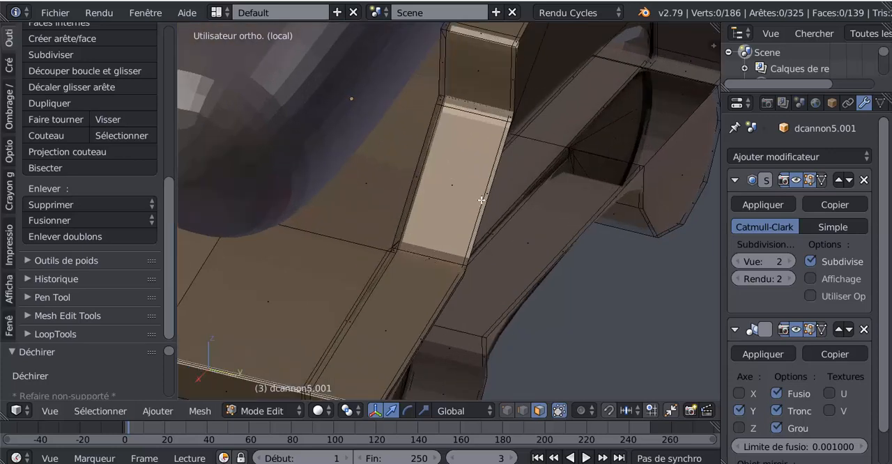
right_click(509, 122)
key(a)
scroll(509, 151, down, 4)
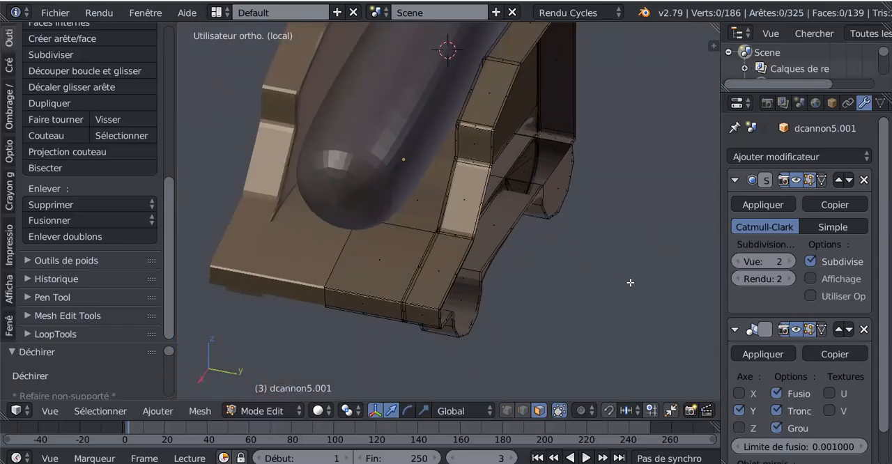
In vertex mode with wireframe display from above, select the carriage side's outermost row of vertices and delete them.
click(507, 411)
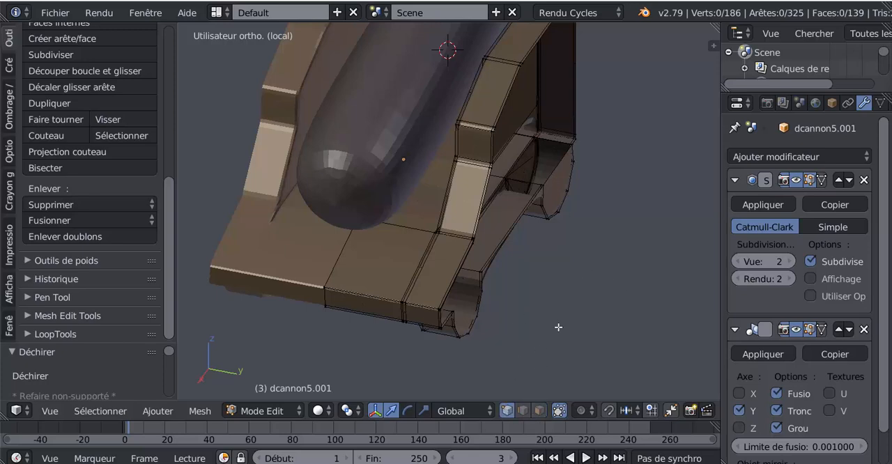
middle_drag(558, 327, 615, 321)
key(KP_7)
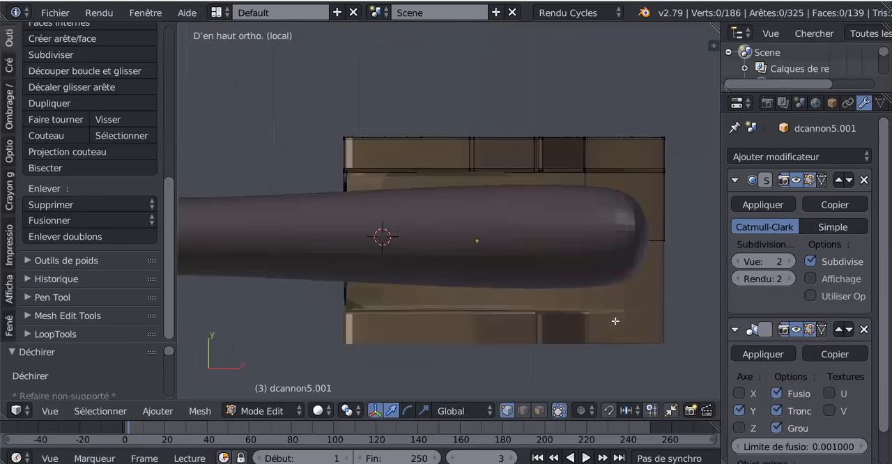
shift+middle_drag(587, 262, 533, 265)
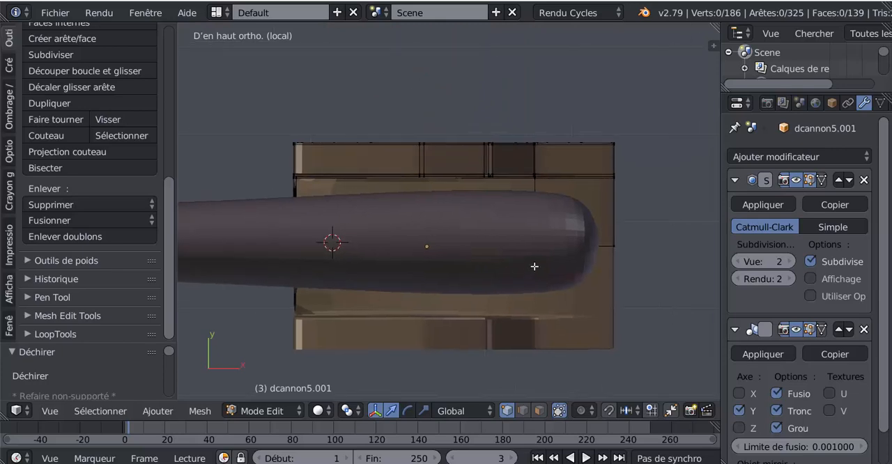
key(z)
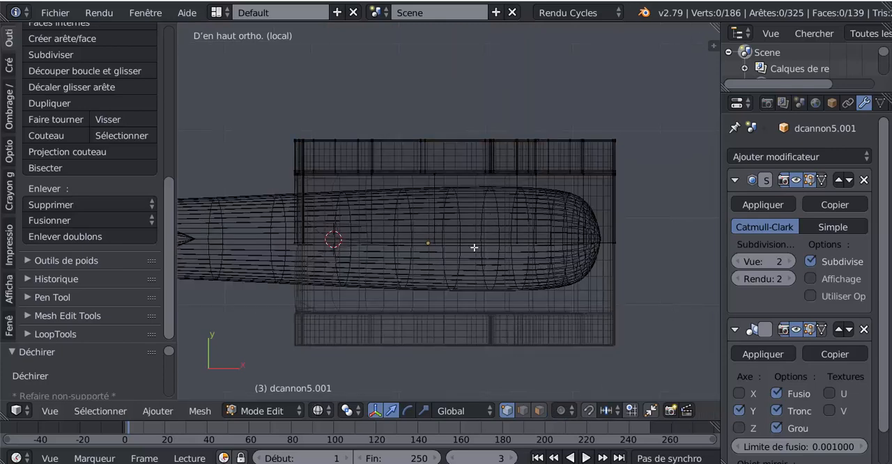
key(b)
drag(259, 118, 656, 140)
middle_drag(632, 238, 500, 285)
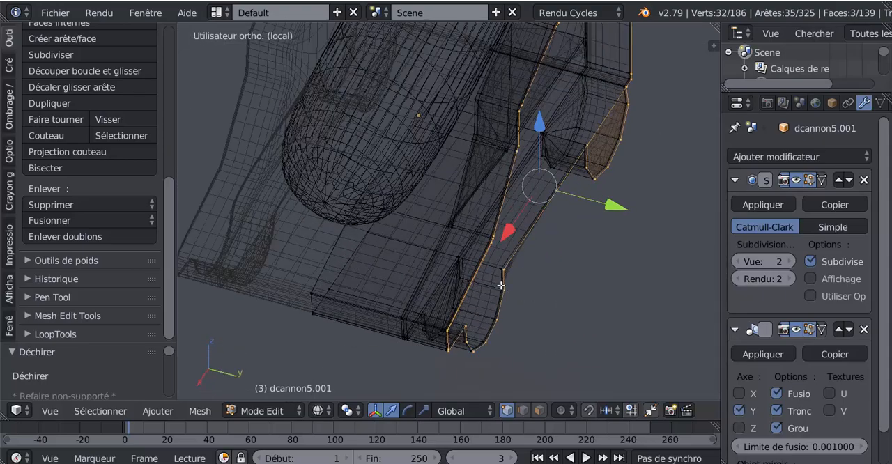
click(542, 301)
key(x)
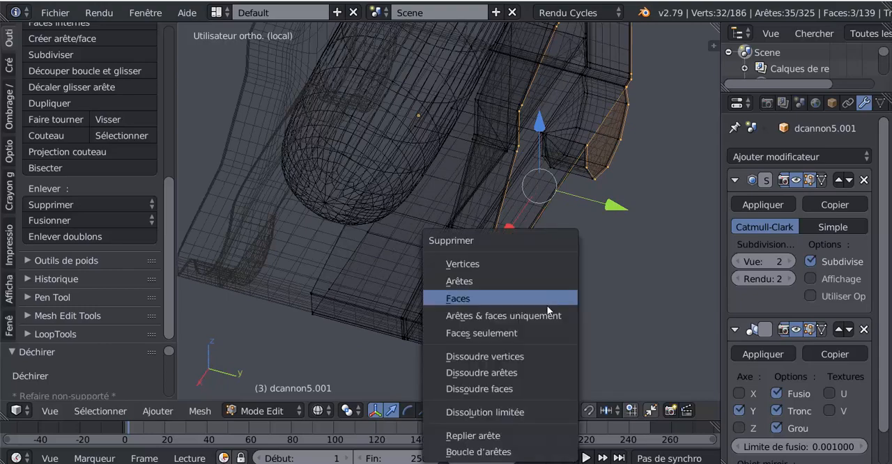
click(515, 263)
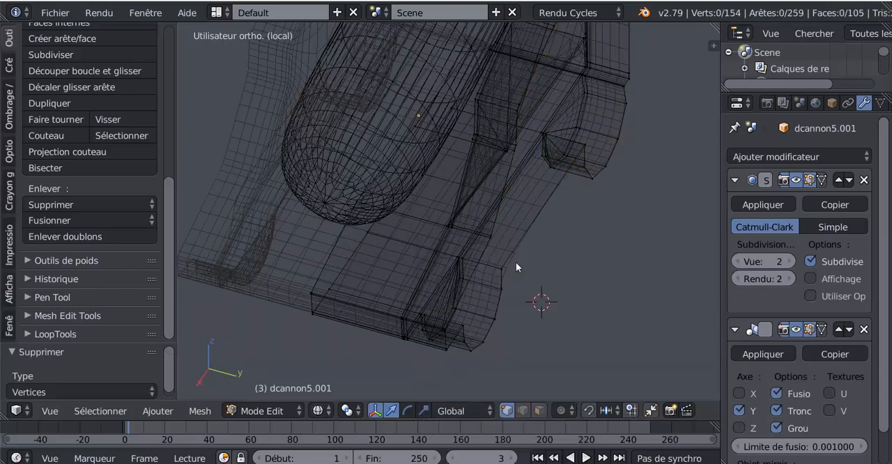
Select the open border edge loop on the carriage's outer side and return to solid display.
alt+right_click(538, 224)
scroll(539, 225, down, 3)
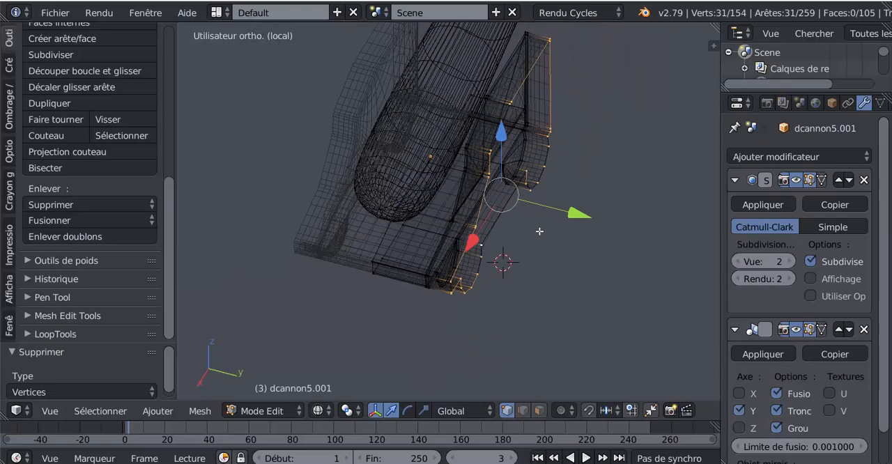
middle_drag(539, 231, 491, 279)
scroll(497, 255, up, 4)
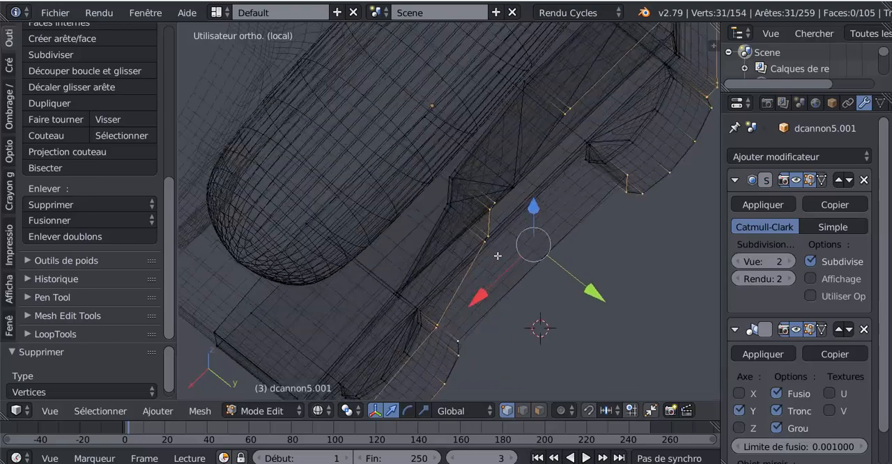
scroll(513, 244, up, 3)
scroll(514, 244, down, 2)
key(z)
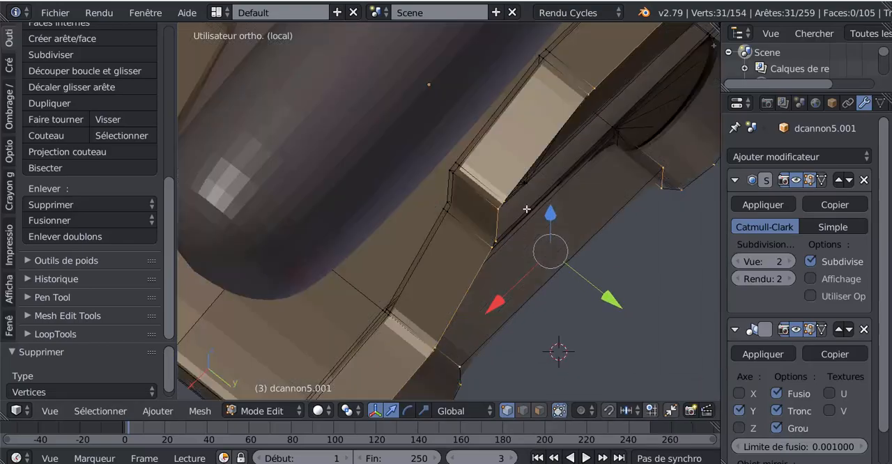
middle_drag(542, 237, 489, 235)
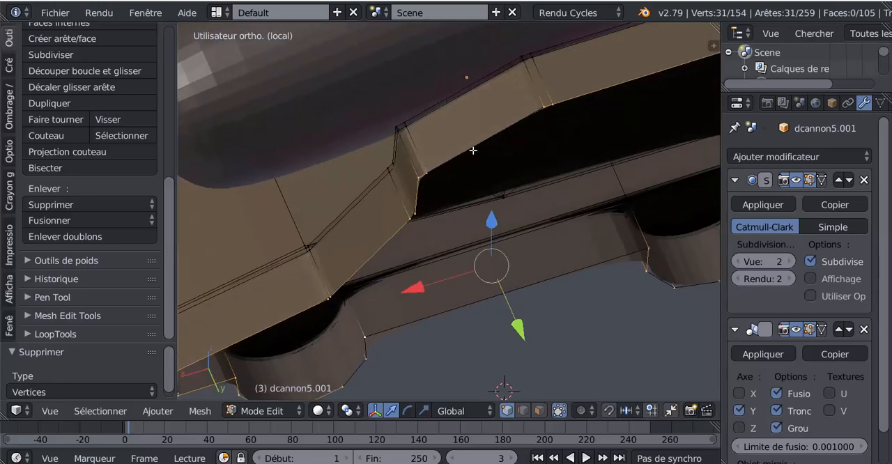
In edge mode, add the sloped upper edge of the side panel and the lower edge between the wheels to the selection.
click(522, 410)
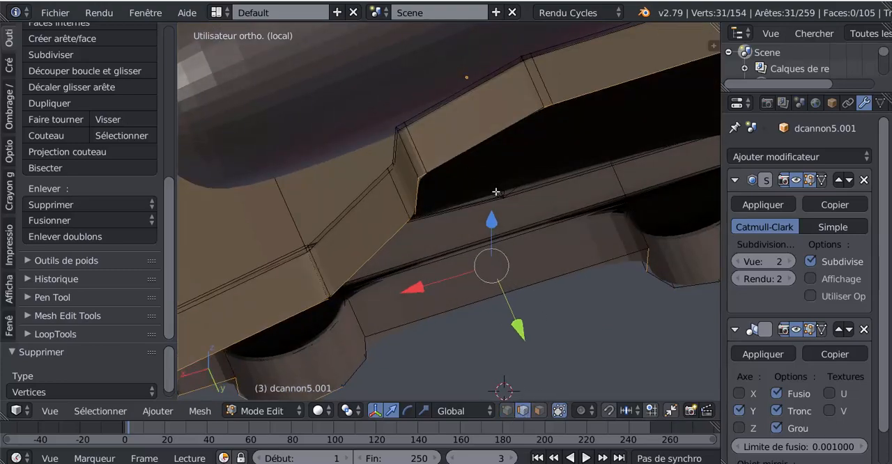
shift+right_click(498, 135)
middle_drag(602, 279, 593, 254)
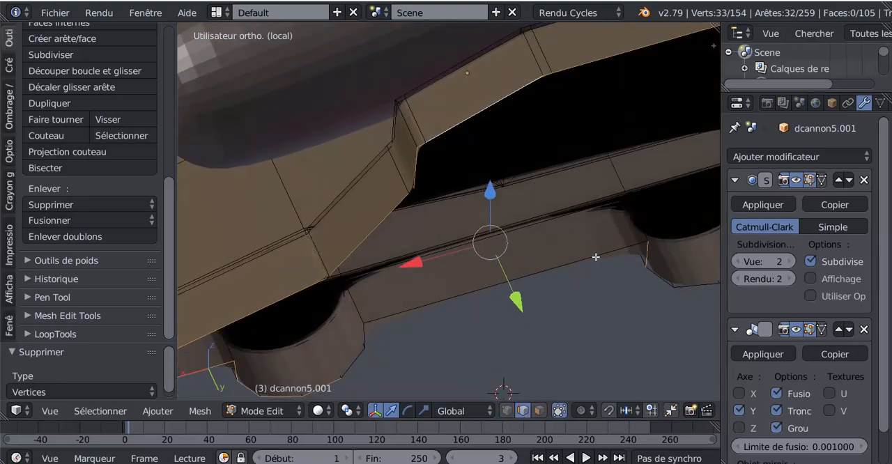
shift+right_click(593, 255)
middle_drag(519, 282, 533, 271)
Add the outer rims of the front and rear wheels to the border selection.
shift+right_click(419, 316)
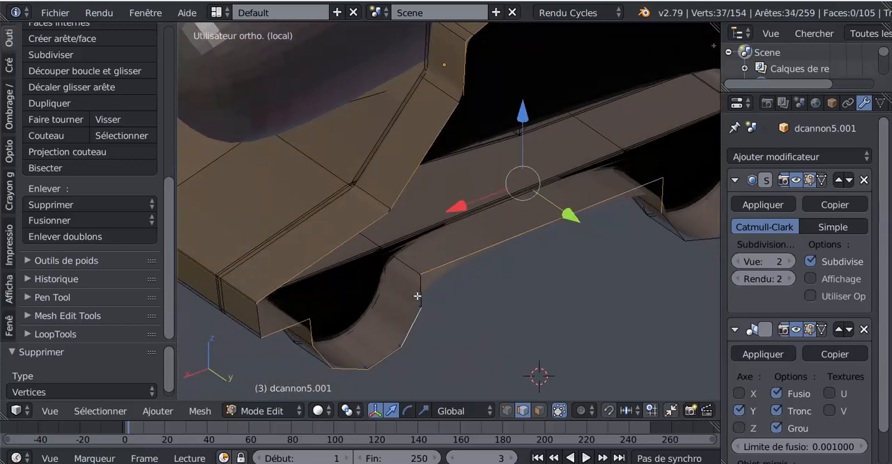
shift+right_click(422, 287)
scroll(468, 305, down, 3)
middle_drag(478, 309, 579, 287)
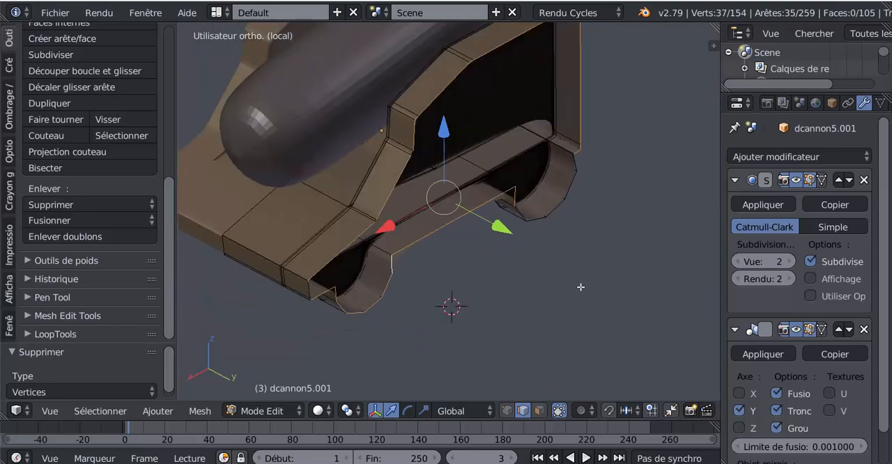
scroll(599, 249, up, 3)
alt+shift+right_click(627, 215)
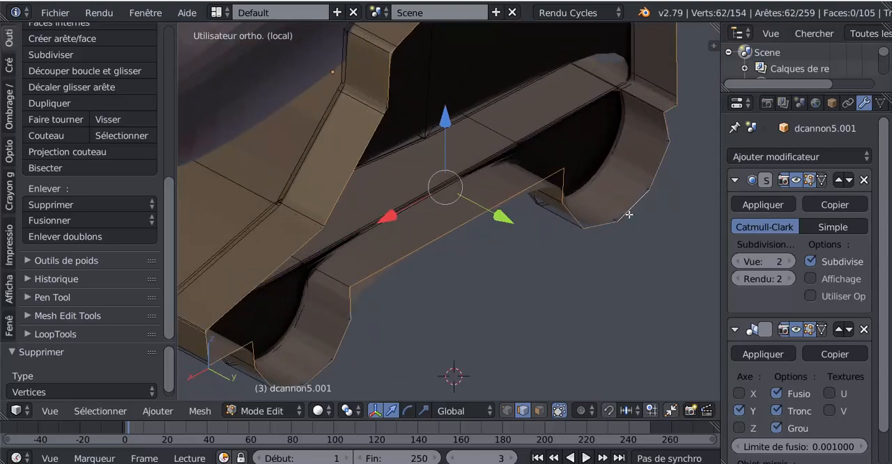
Fill the selected outline to close the carriage's outer side.
scroll(628, 214, down, 3)
middle_drag(607, 276, 552, 271)
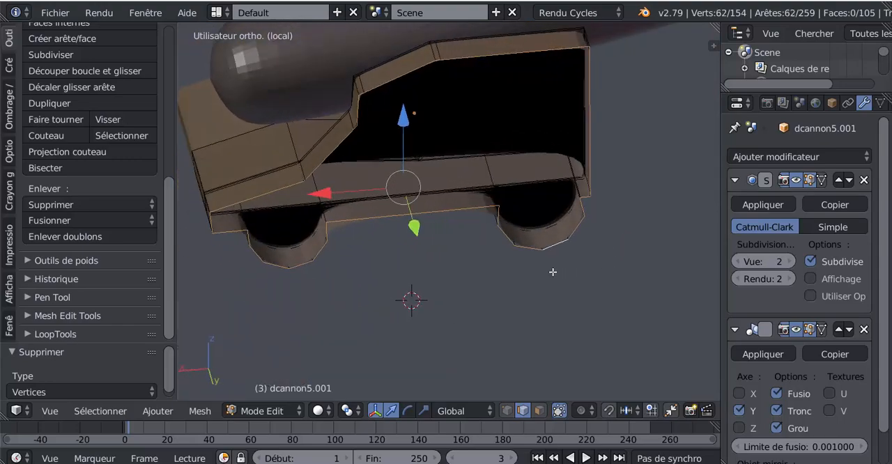
key(f)
click(568, 313)
middle_drag(536, 320, 574, 327)
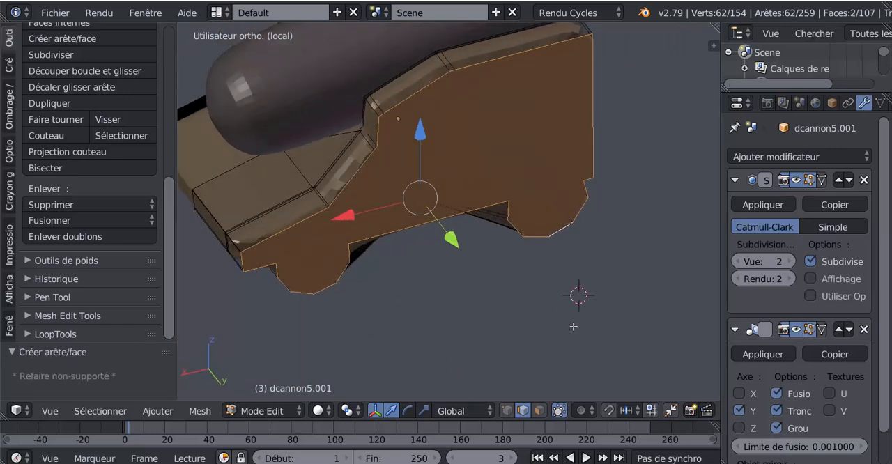
Inset the filled side by 0.01 and check the smoothed carriage in object mode.
key(i)
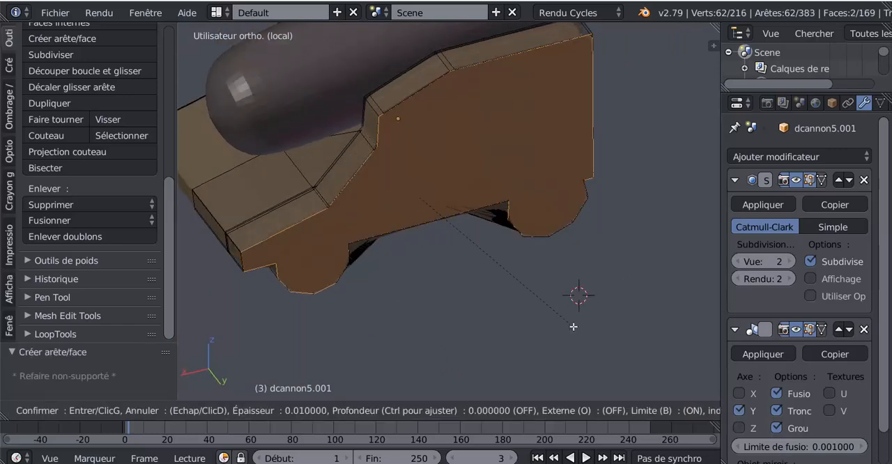
click(573, 326)
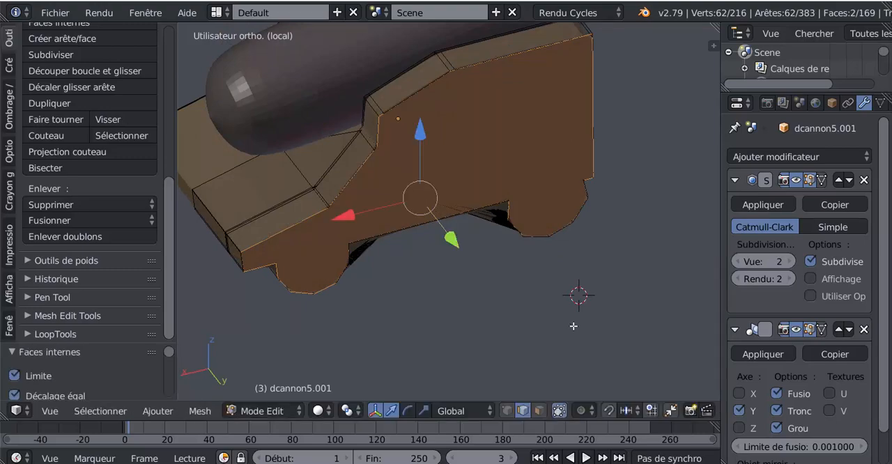
key(Tab)
middle_drag(573, 326, 532, 327)
scroll(540, 281, up, 2)
key(Tab)
scroll(540, 297, down, 2)
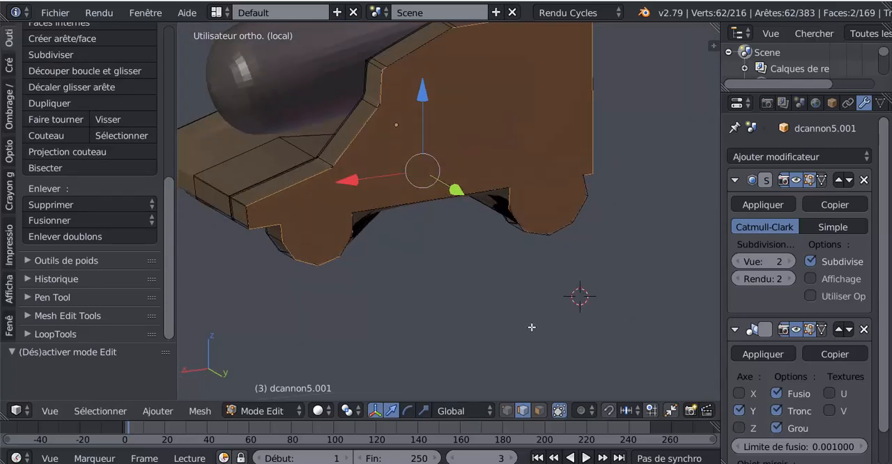
Undo the side face rebuild back to the earlier triangulated carriage and inspect its side in edit and object mode.
key(Tab)
key(ctrl+z)
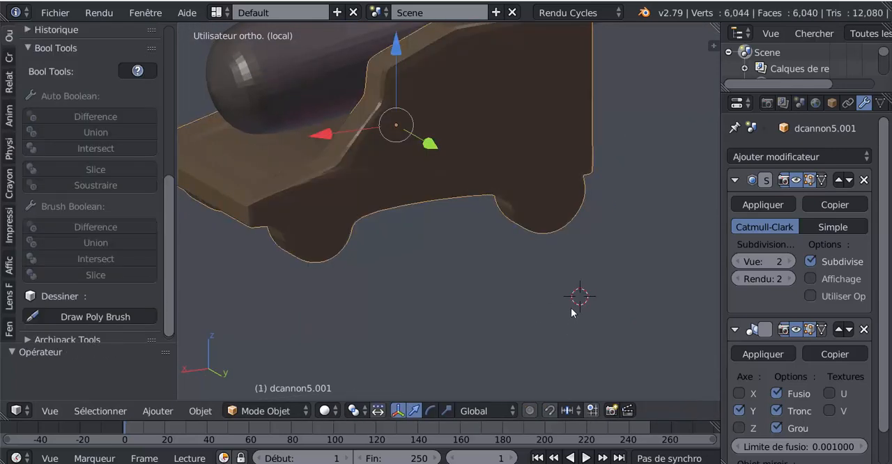
key(ctrl+z)
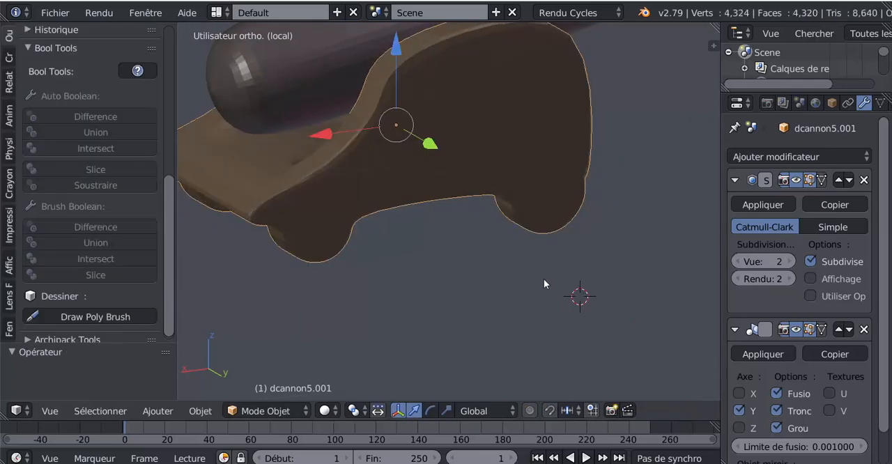
key(Tab)
middle_drag(544, 243, 518, 221)
middle_drag(536, 181, 269, 230)
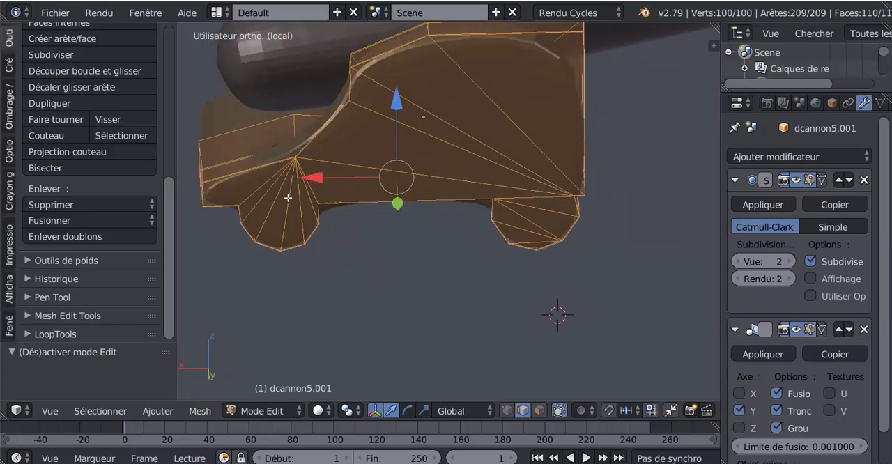
scroll(384, 198, down, 2)
key(Tab)
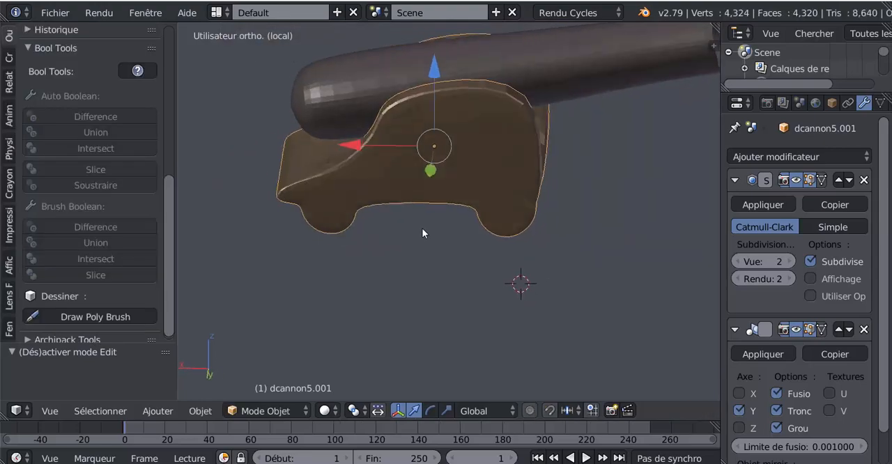
Cut the carriage side beside its top bend and add a loop cut close to the panel's rear edge.
key(Tab)
key(ctrl+r)
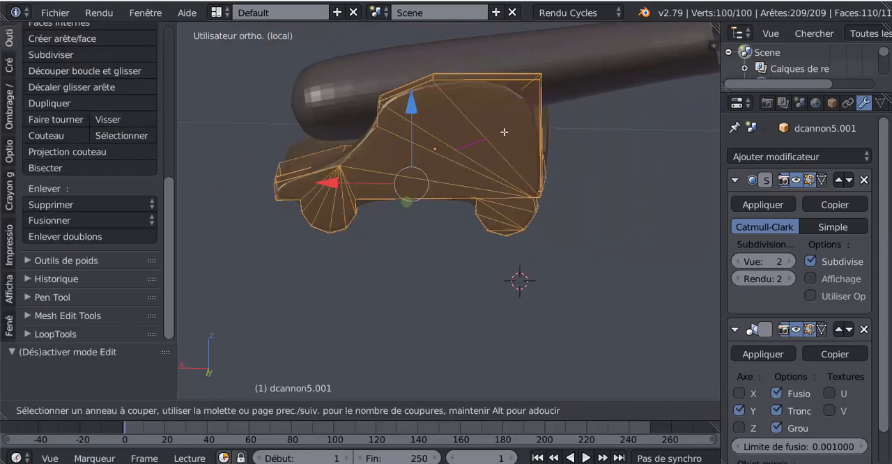
click(510, 129)
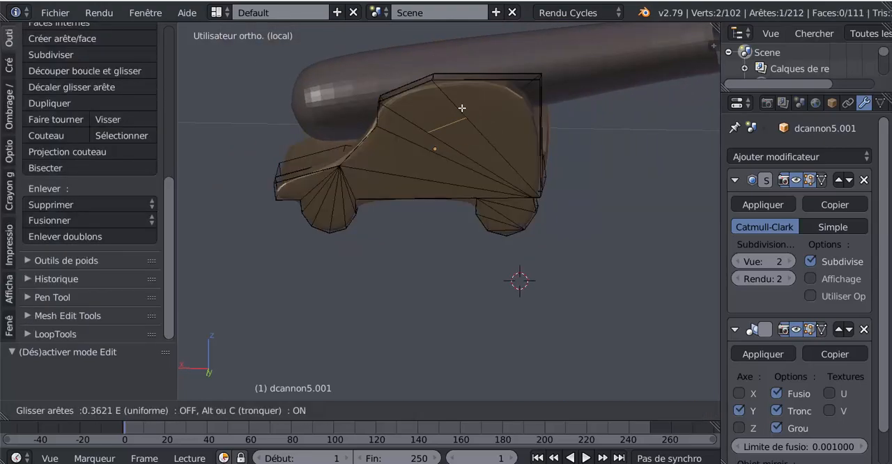
click(431, 83)
key(ctrl+r)
click(483, 82)
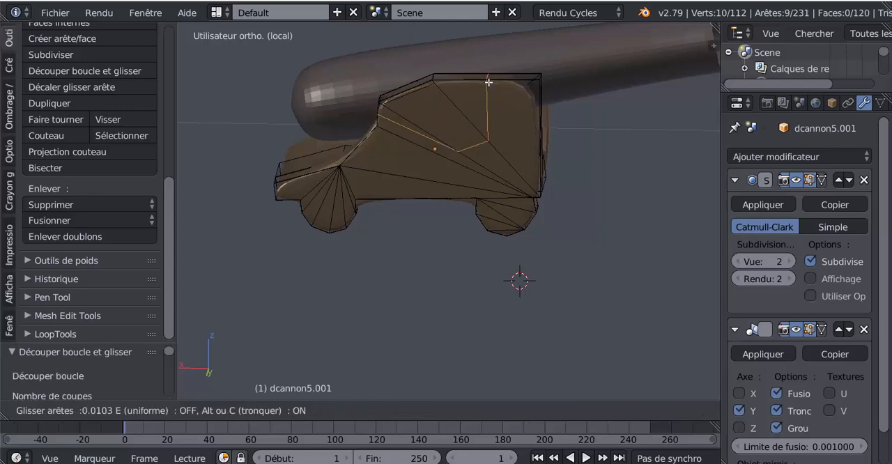
click(537, 89)
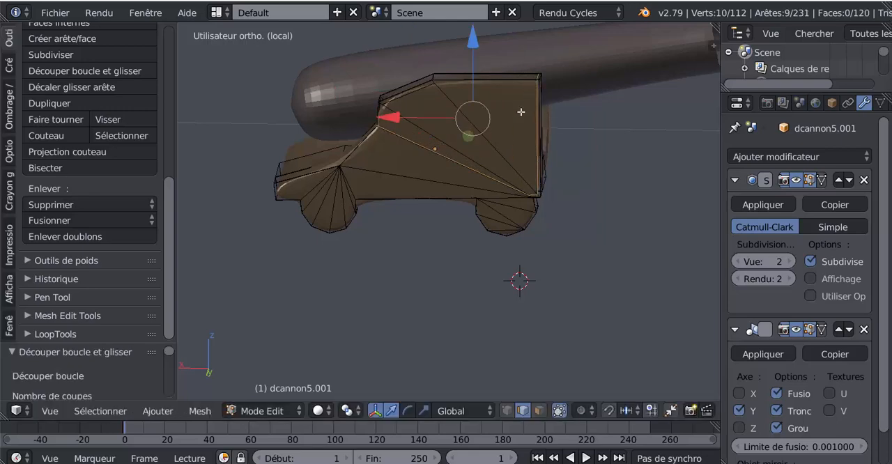
Add a loop cut to the sloped front part of the side, close below the step.
middle_drag(537, 89, 571, 156)
key(ctrl+r)
click(414, 188)
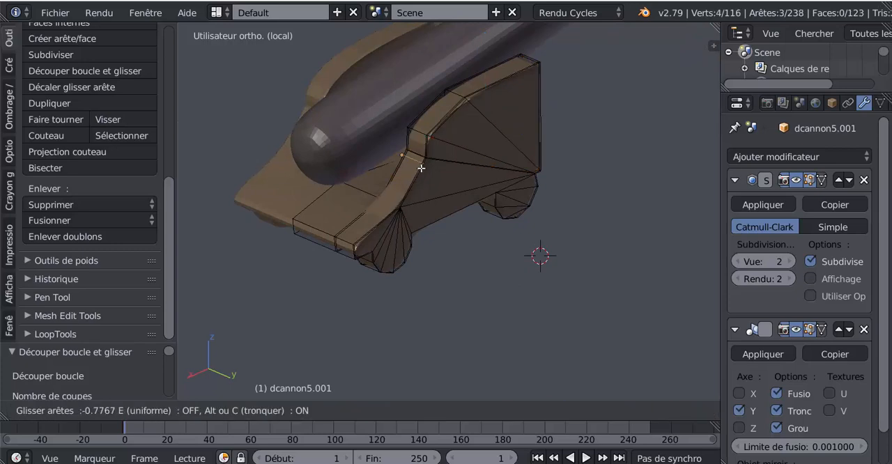
click(422, 166)
Try another loop cut across the sloped front part of the side, sliding it towards the front wheel.
key(ctrl+r)
click(418, 174)
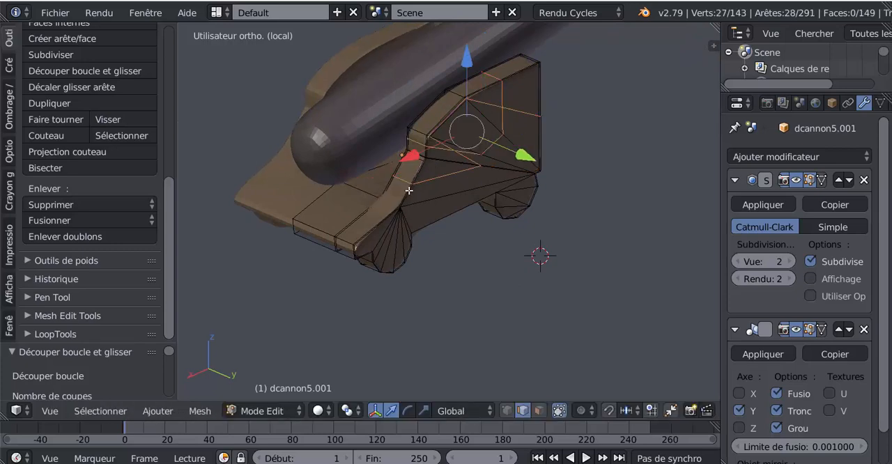
key(g)
key(g)
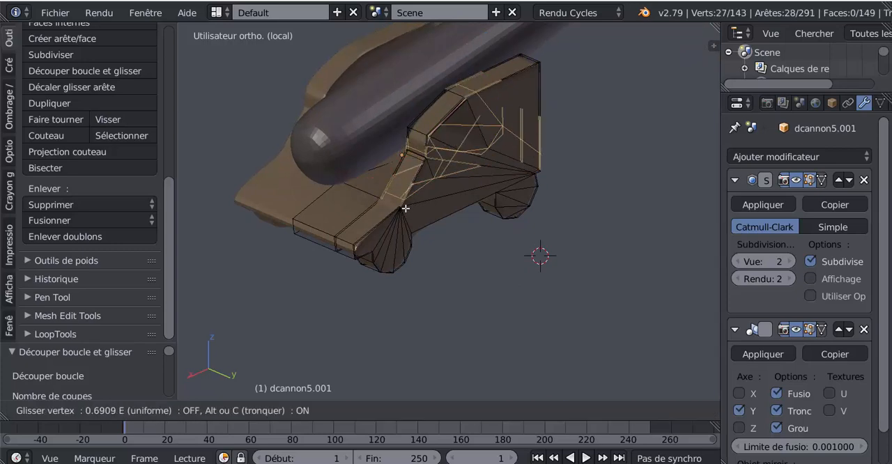
right_click(405, 208)
key(ctrl+z)
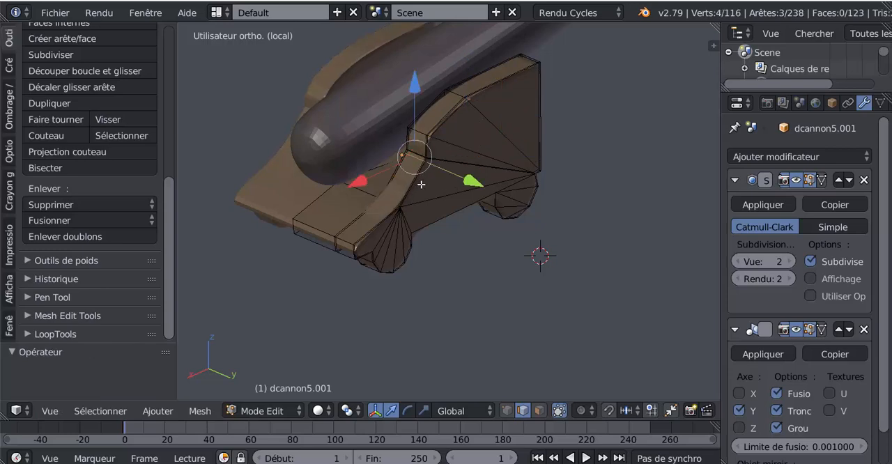
scroll(421, 184, up, 3)
key(ctrl+r)
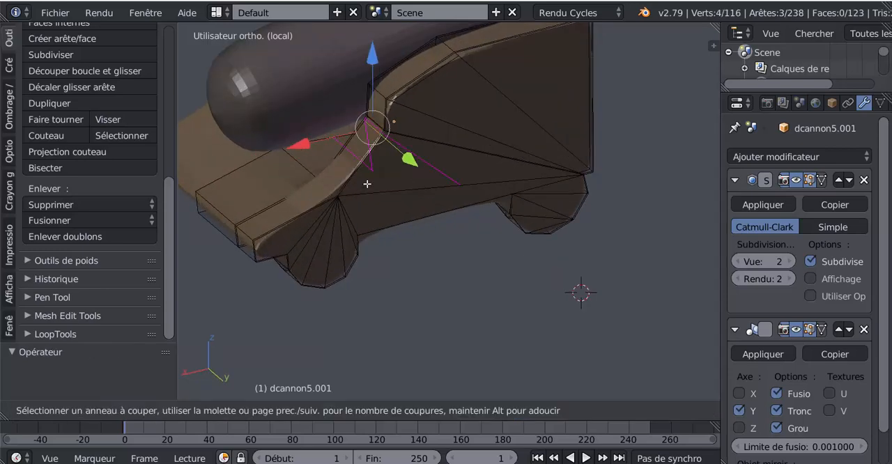
right_click(370, 184)
Return to object mode and examine the smoothed carriage from the muzzle end.
scroll(454, 233, down, 3)
middle_drag(454, 232, 377, 228)
key(Tab)
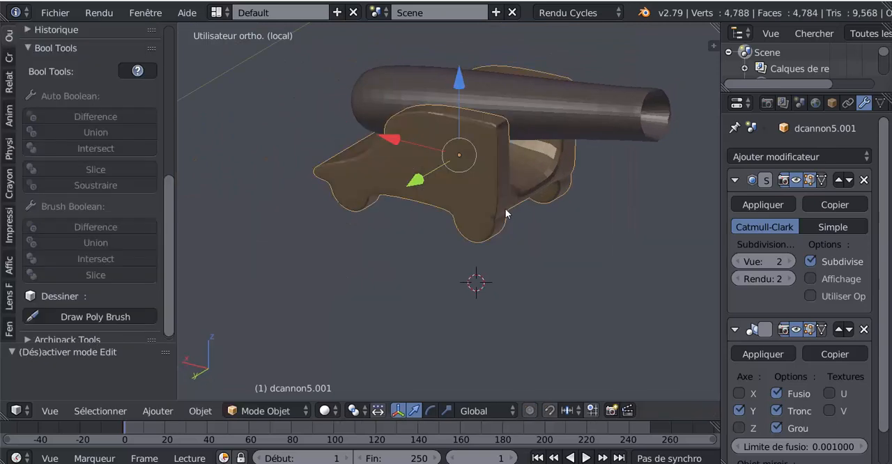
Add a loop cut across the carriage's crosspiece and slide it close to the inner face of the side panel.
middle_drag(505, 208, 420, 192)
key(Tab)
scroll(477, 208, up, 1)
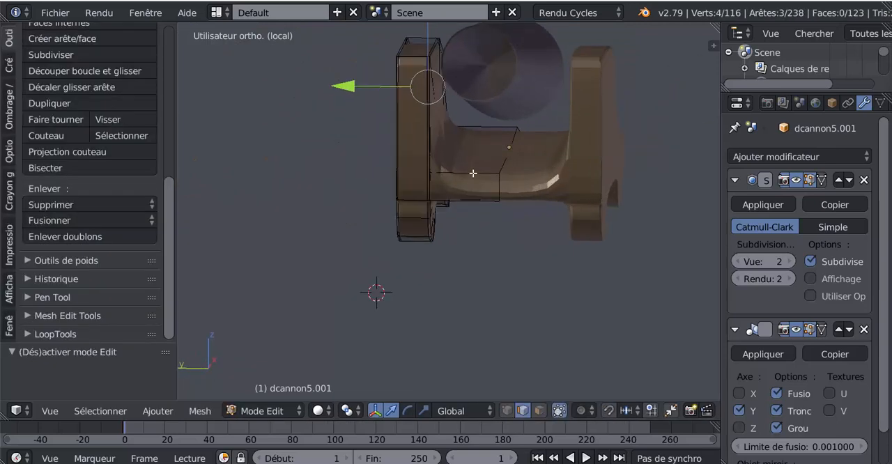
key(ctrl+r)
click(472, 176)
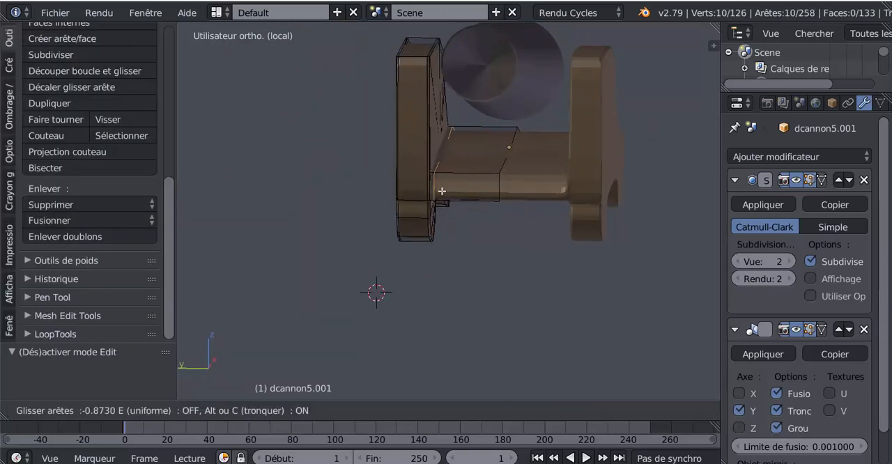
click(445, 189)
Add a second loop cut across the crosspiece, close to the mirror plane at the carriage's centre.
key(ctrl+r)
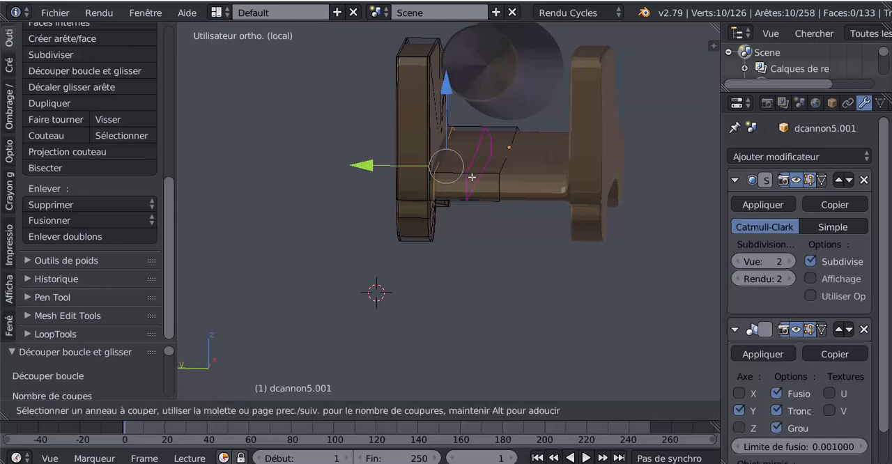
click(477, 175)
click(498, 179)
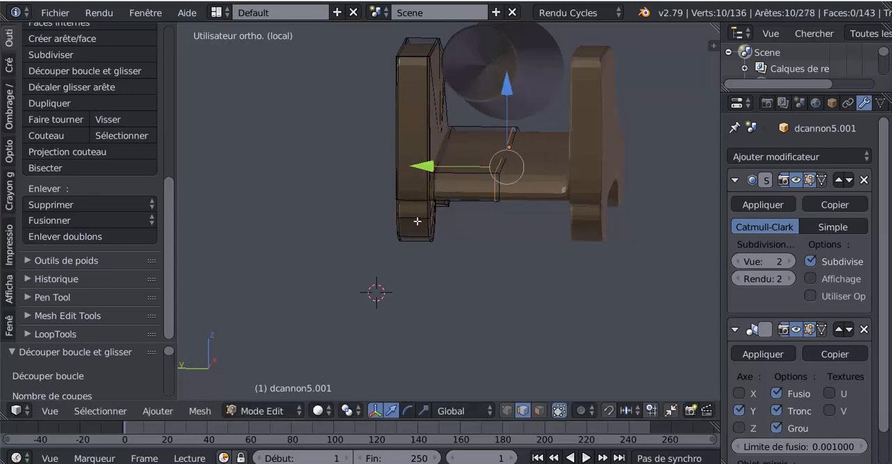
middle_drag(498, 179, 516, 232)
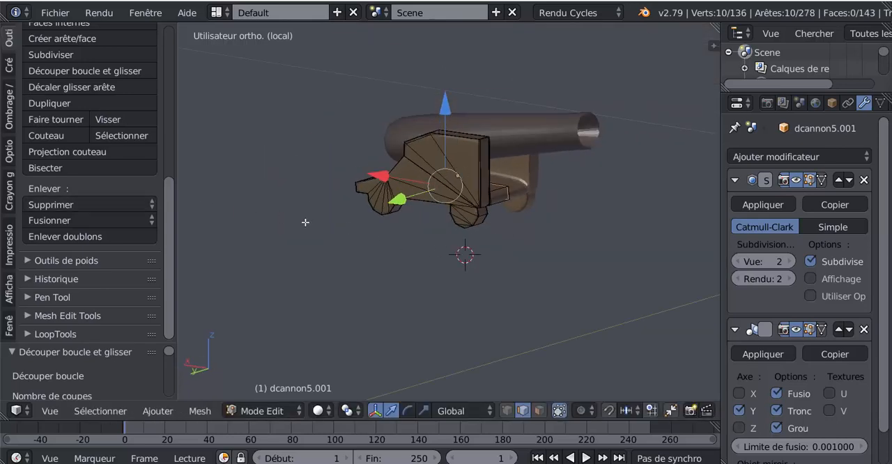
Apply smooth shading to the whole carriage in object mode and check its edges from the side.
key(Tab)
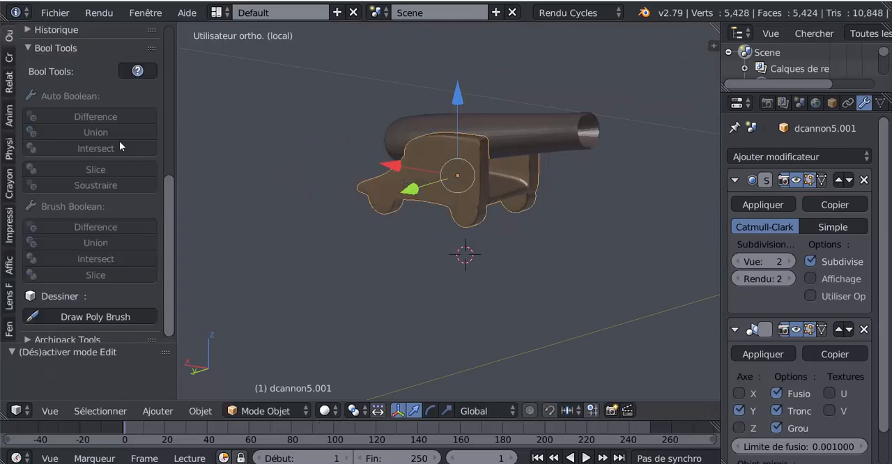
click(10, 39)
click(48, 266)
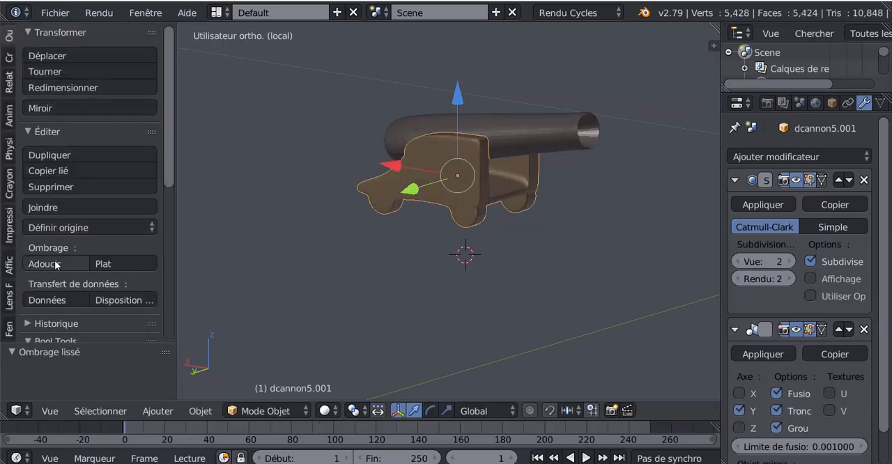
mouse_move(307, 245)
middle_down()
mouse_move(337, 240)
mouse_move(323, 234)
mouse_move(393, 241)
middle_up()
key(Tab)
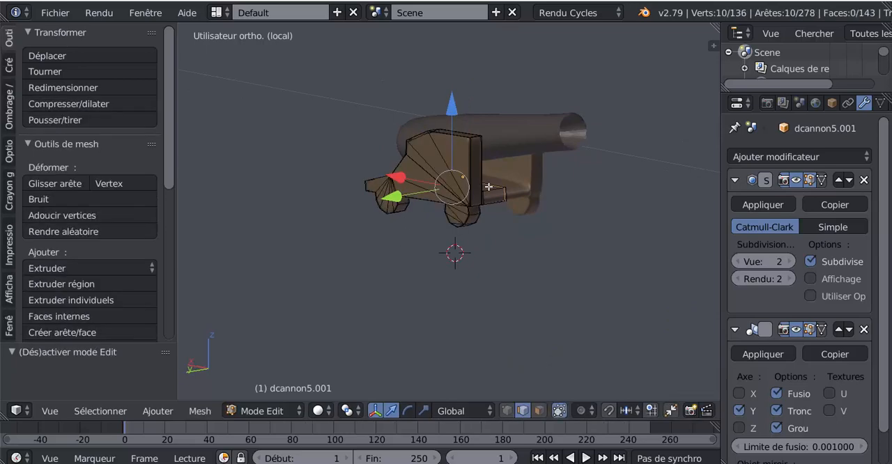
middle_drag(544, 210, 571, 206)
scroll(560, 164, up, 3)
key(Tab)
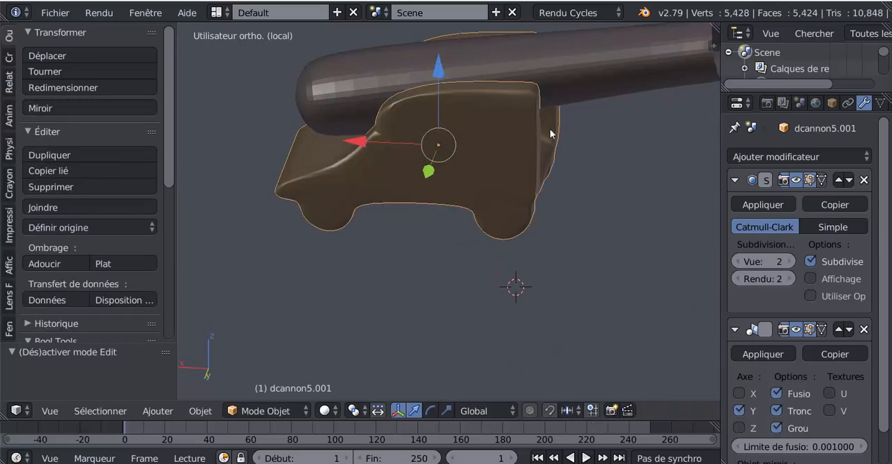
Edit the cannon barrel's mesh and add a loop cut close to the muzzle rim.
right_click(536, 78)
key(Tab)
middle_drag(469, 191, 506, 223)
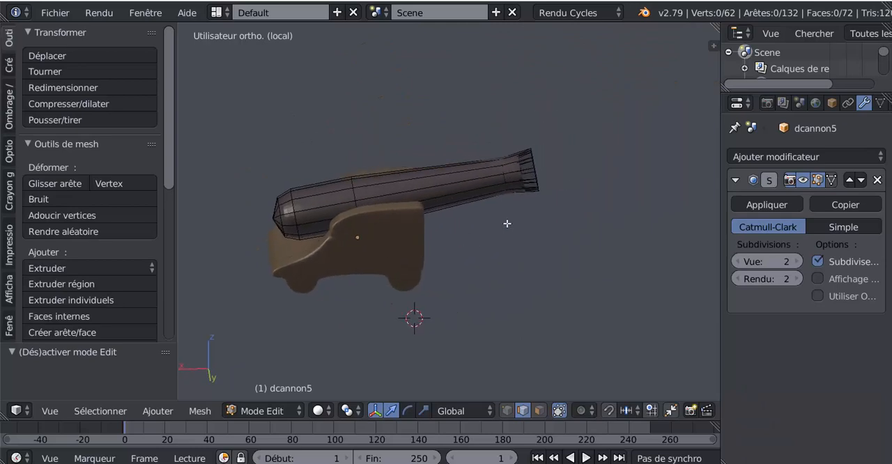
scroll(507, 224, up, 2)
key(ctrl+r)
click(552, 163)
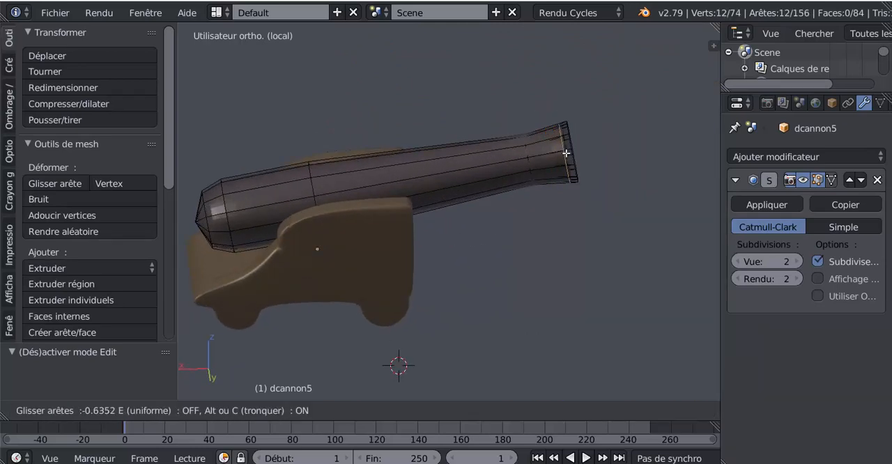
click(571, 152)
Add another loop cut to the flared muzzle and slide it back close to the barrel's neck.
key(ctrl+r)
click(561, 157)
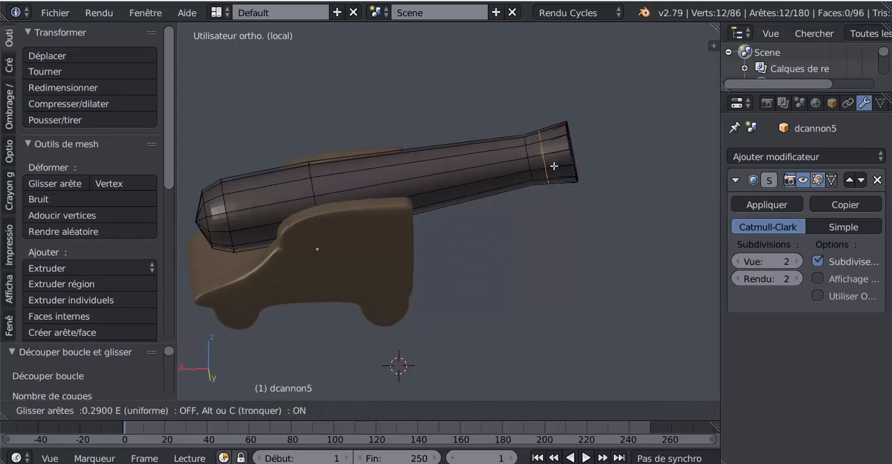
click(546, 178)
middle_drag(546, 178, 460, 208)
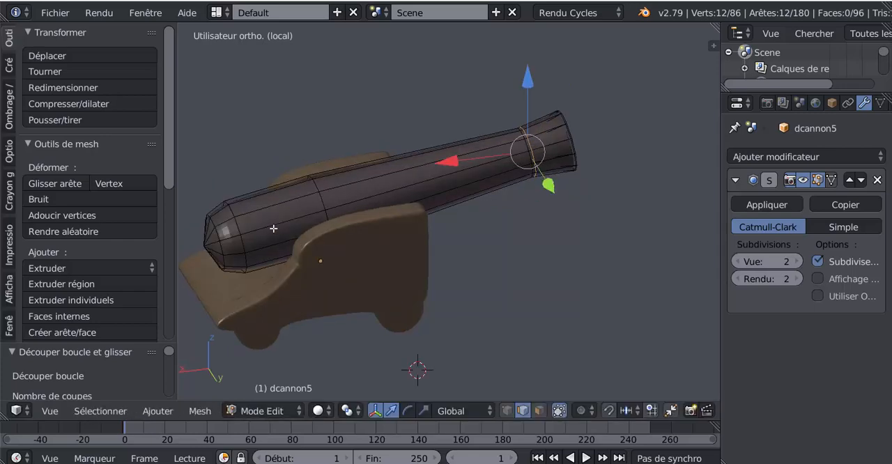
Select the entire barrel mesh and look through the mesh tools for a smooth shading option.
shift+middle_drag(320, 234, 422, 211)
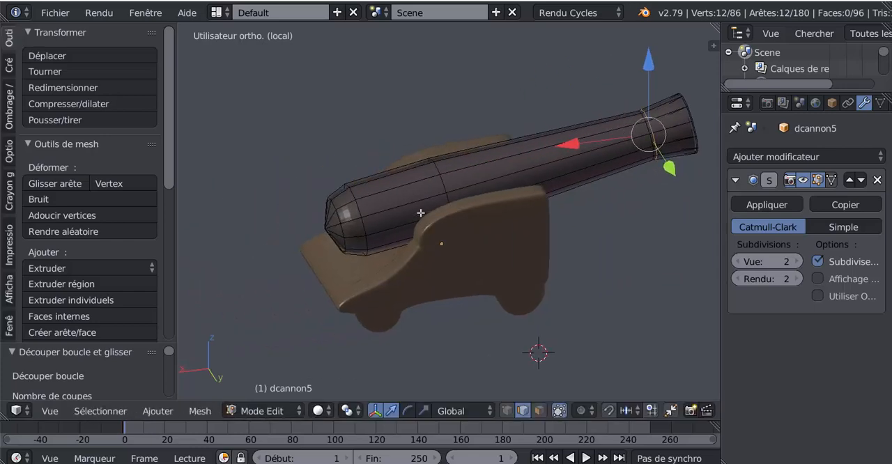
right_click(410, 196)
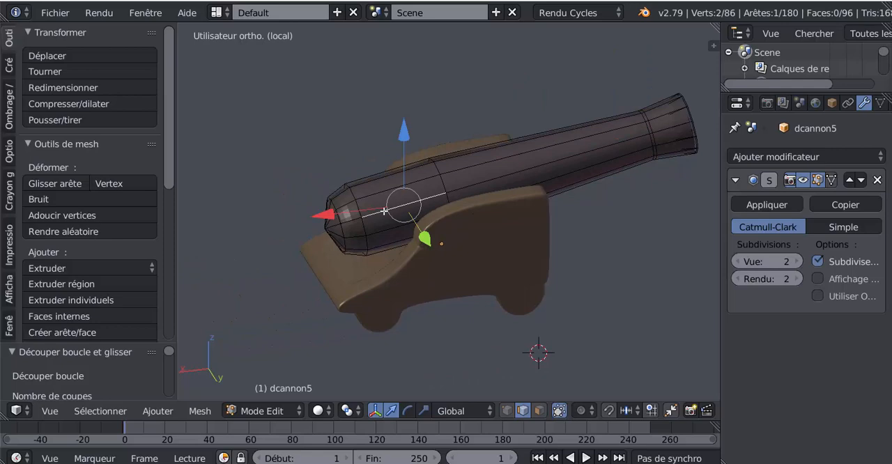
key(a)
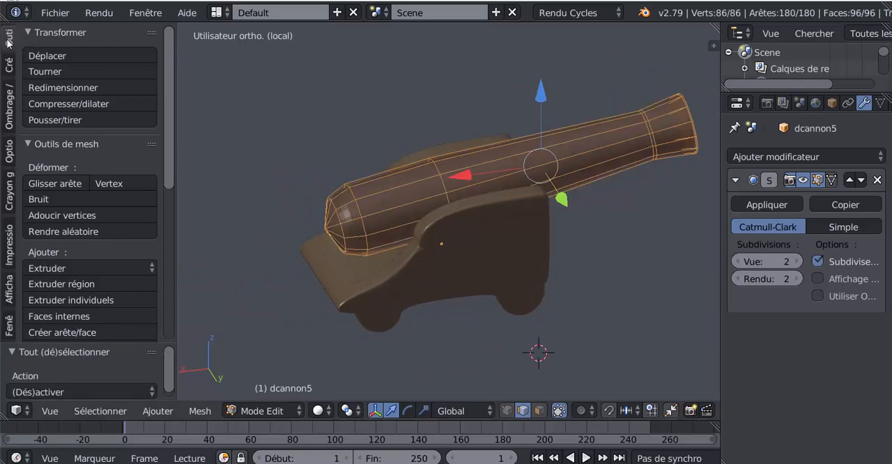
scroll(172, 178, down, 2)
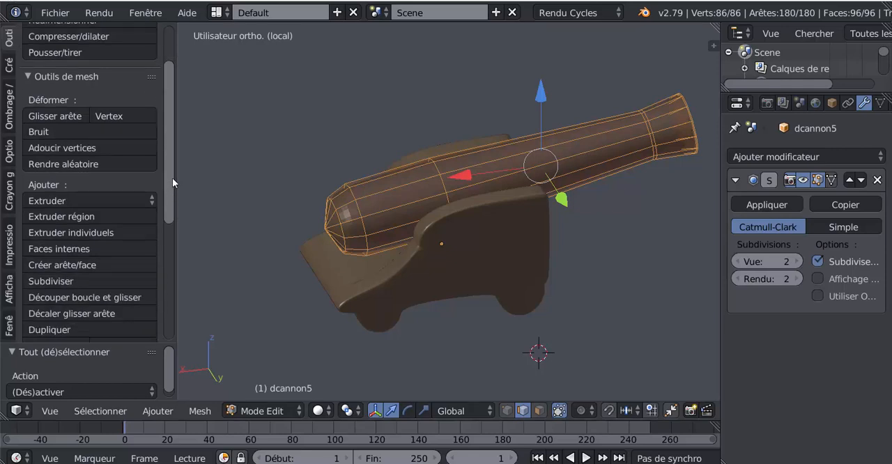
scroll(115, 211, up, 1)
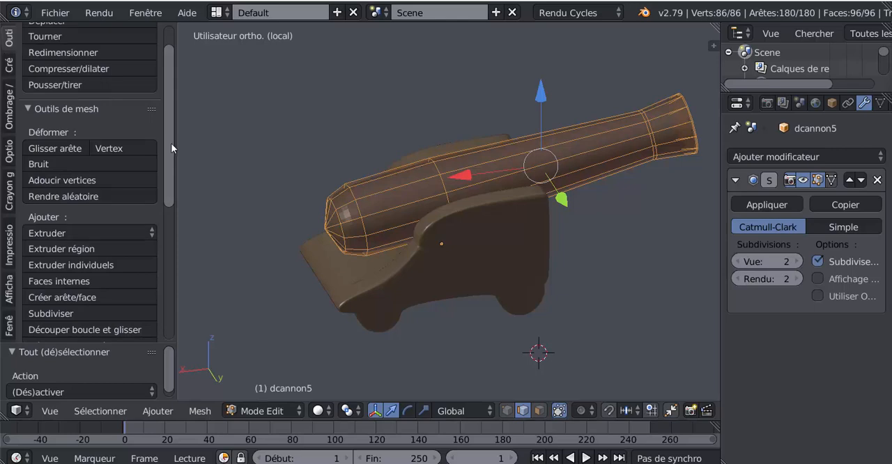
scroll(170, 148, down, 2)
scroll(170, 153, up, 1)
middle_drag(280, 219, 302, 203)
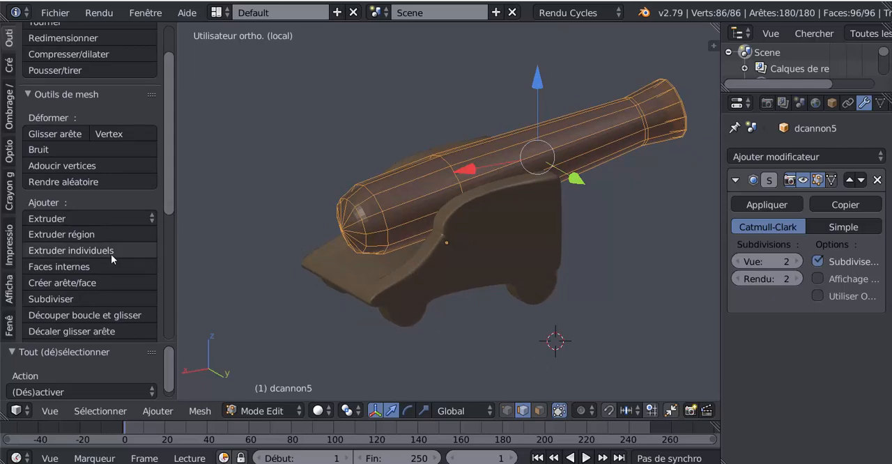
scroll(175, 221, down, 4)
scroll(176, 217, up, 1)
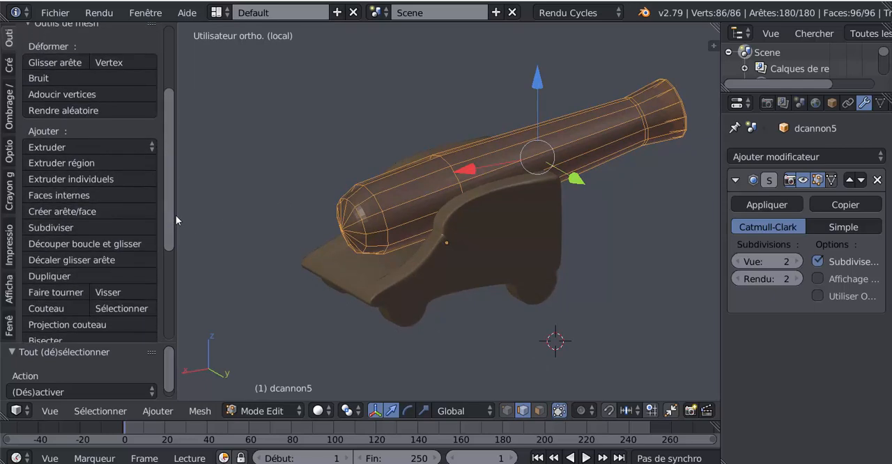
scroll(170, 202, up, 2)
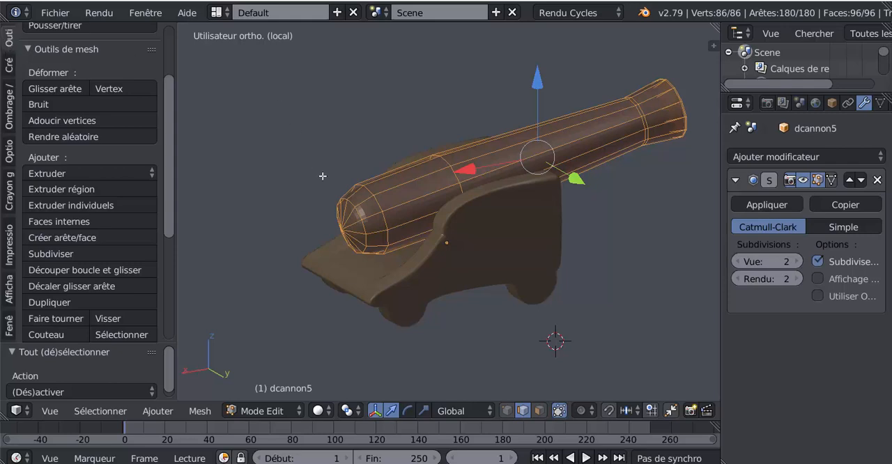
Return to object mode and apply smooth shading to the barrel.
key(Tab)
scroll(58, 170, up, 4)
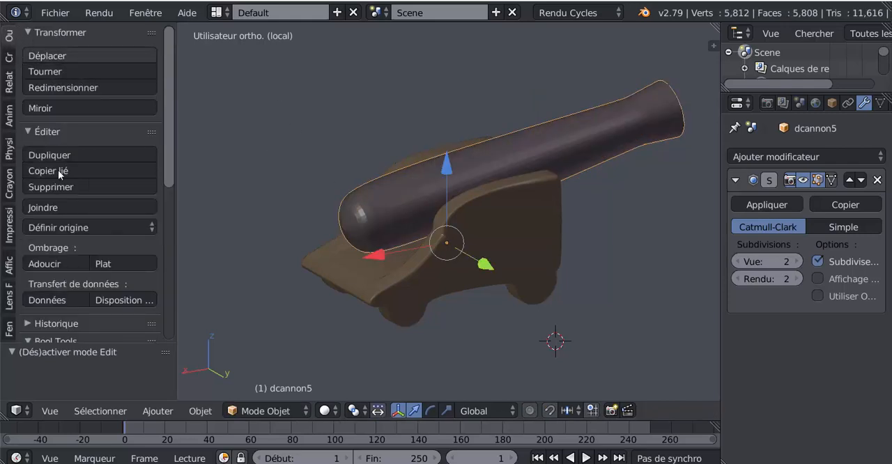
click(46, 262)
key(Tab)
key(Tab)
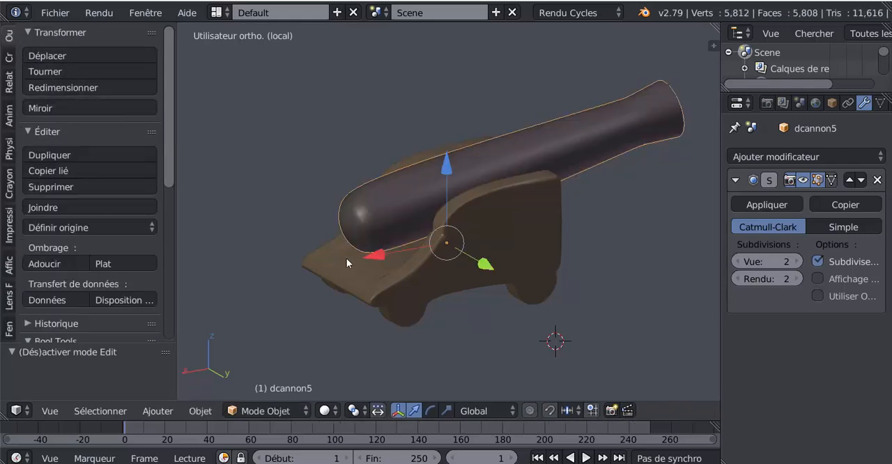
Add a loop cut around the barrel just ahead of its rounded breech end.
scroll(351, 259, up, 2)
key(Tab)
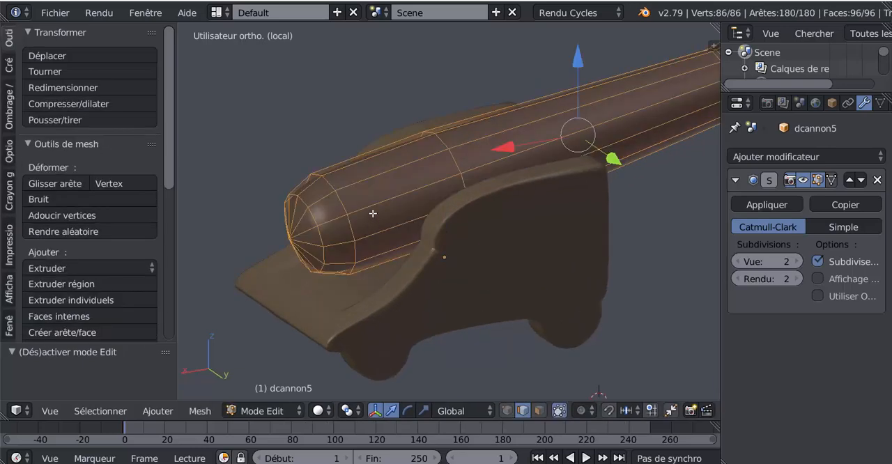
key(ctrl+r)
click(369, 214)
click(339, 255)
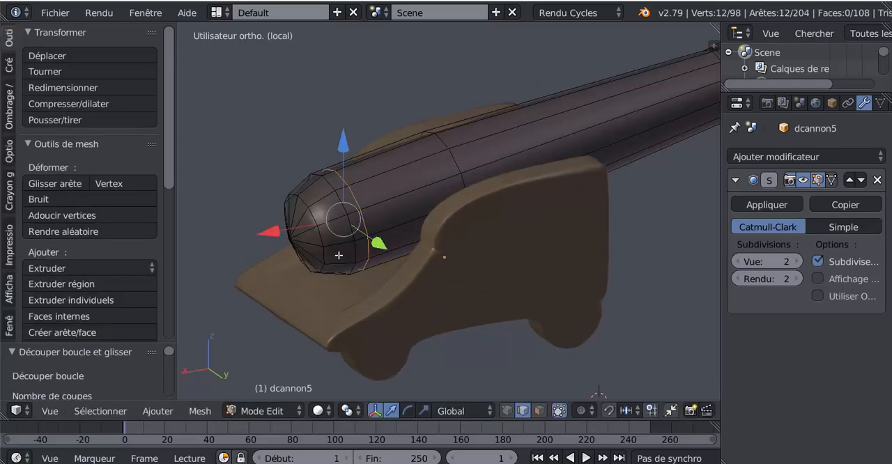
Select the narrow face ring near the breech, extrude it and scale it to about 1.17 to form a raised band.
click(540, 410)
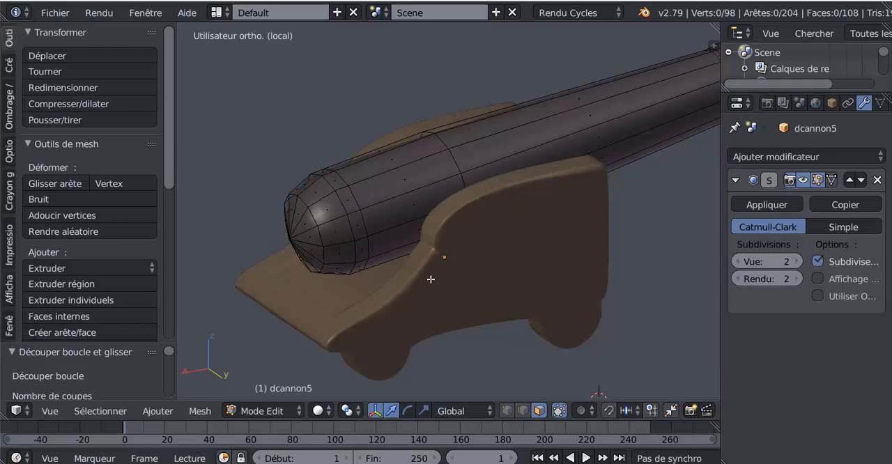
alt+right_click(363, 222)
key(e)
key(s)
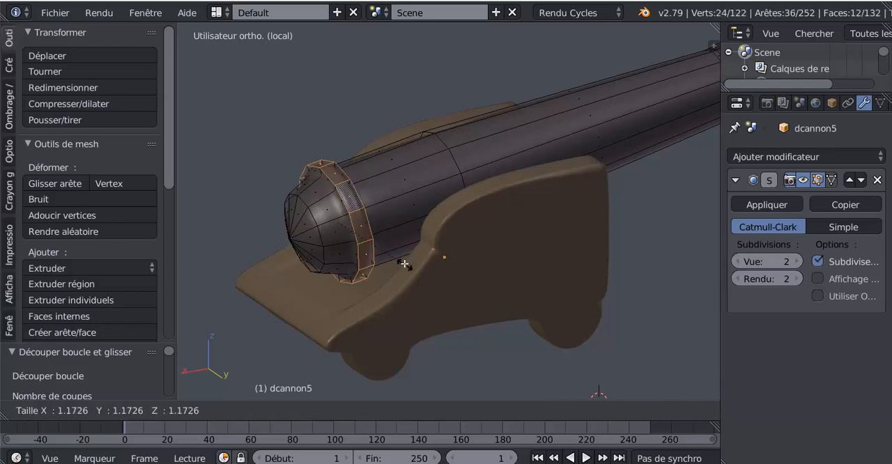
click(404, 263)
key(Tab)
scroll(404, 263, down, 5)
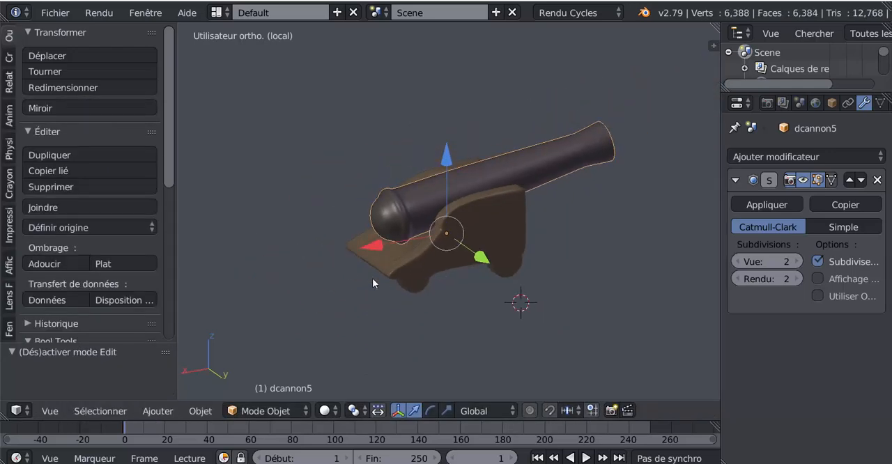
Leave the cannon's local view and return to the full ship scene.
middle_drag(372, 278, 370, 260)
scroll(392, 265, down, 4)
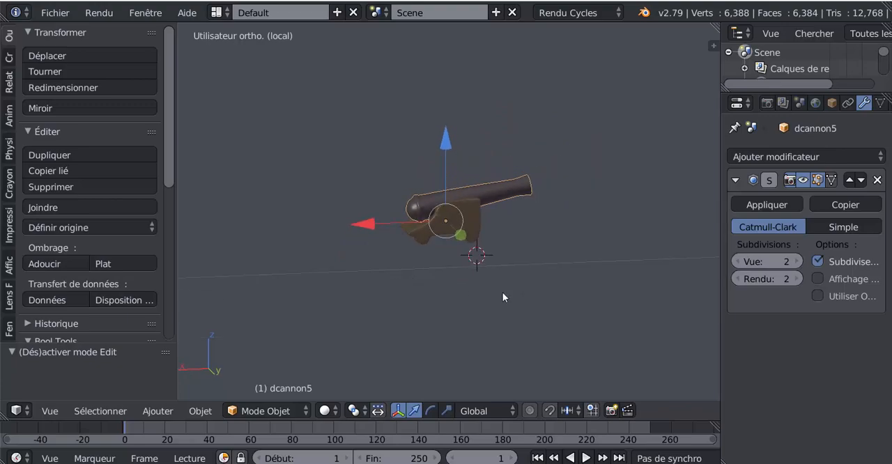
key(KP_Divide)
scroll(507, 305, down, 4)
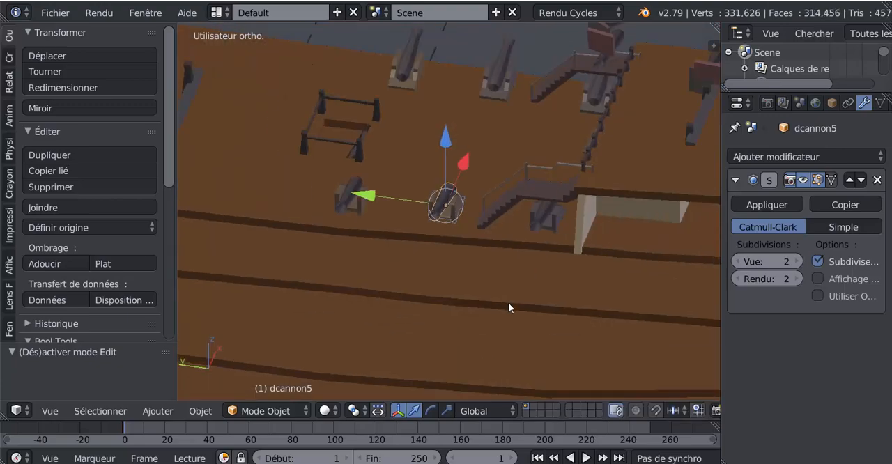
middle_drag(508, 302, 567, 339)
Open the decks object for mesh editing and examine its stairs, railings and deck surface.
right_click(428, 229)
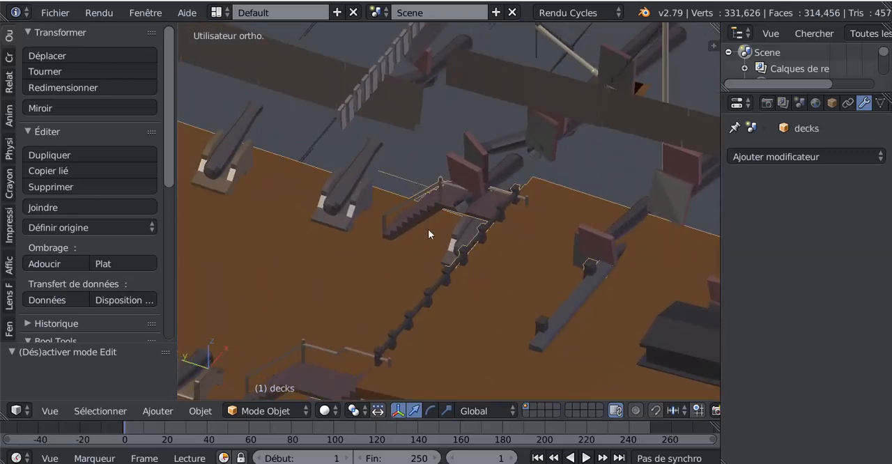
key(Tab)
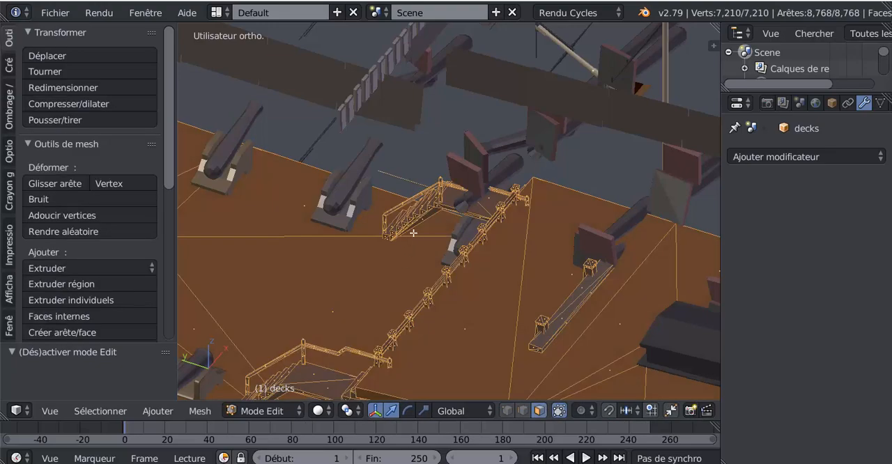
scroll(413, 233, up, 4)
scroll(437, 237, up, 4)
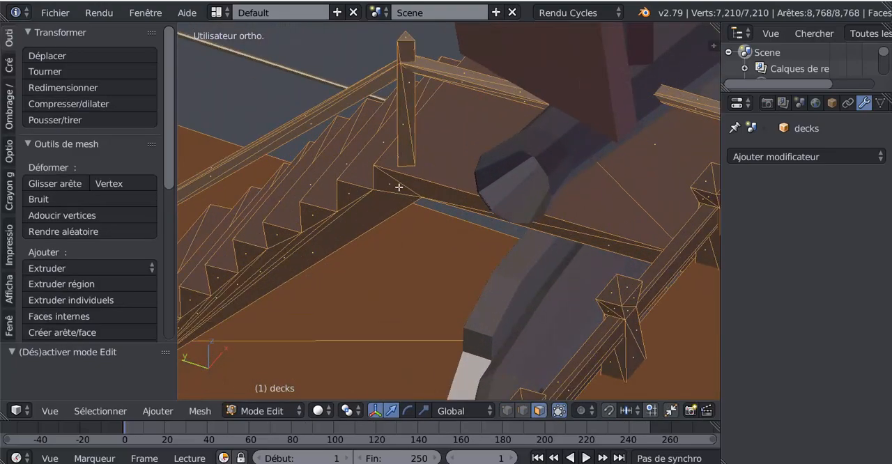
scroll(387, 186, down, 8)
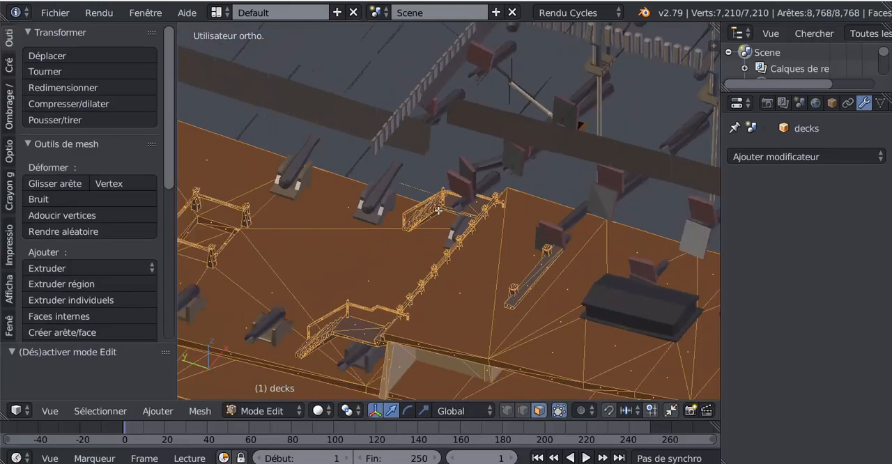
middle_drag(433, 261, 466, 257)
middle_drag(546, 243, 307, 261)
middle_drag(409, 264, 421, 266)
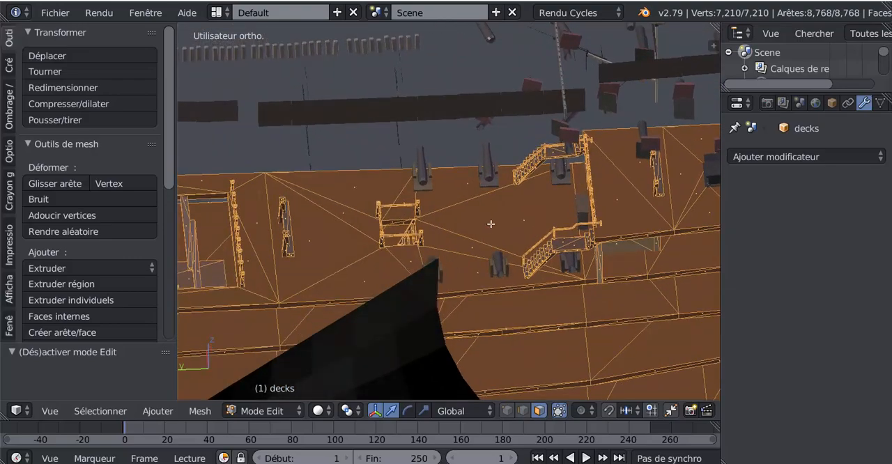
Examine the deck cannons, staircases and railings on the decks mesh from close up and from the whole-ship view.
shift+middle_drag(451, 228, 288, 261)
scroll(358, 247, up, 6)
middle_drag(392, 247, 514, 244)
scroll(464, 243, down, 2)
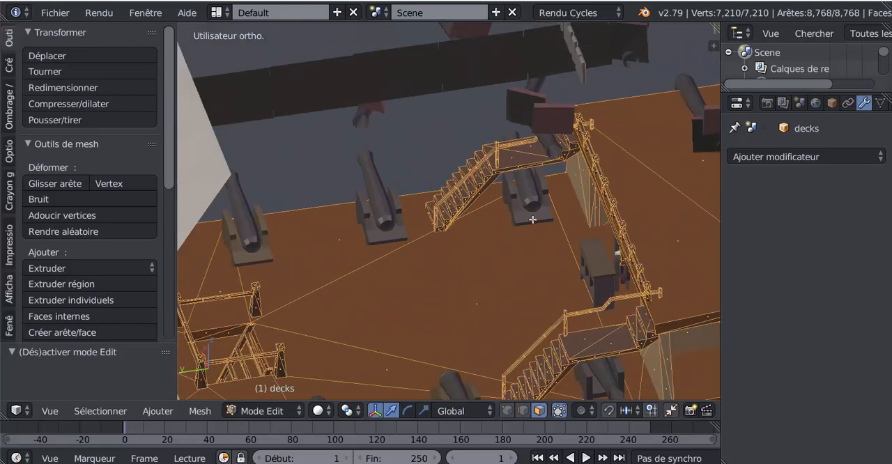
scroll(596, 183, up, 1)
scroll(595, 183, down, 8)
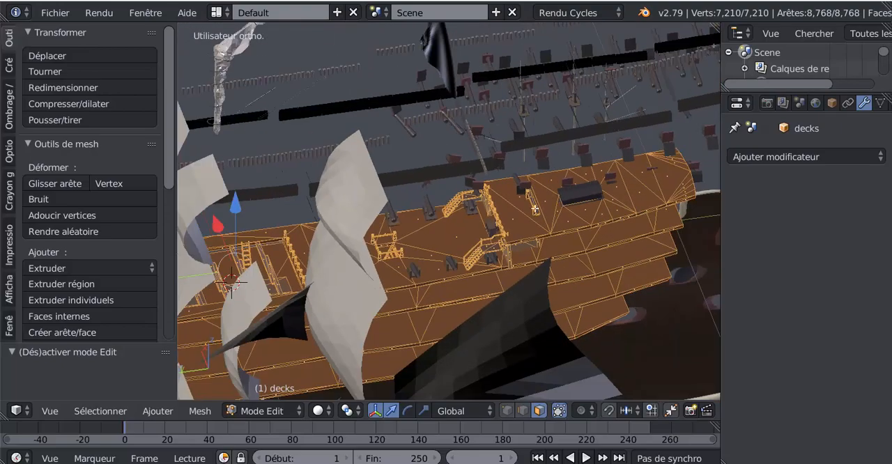
middle_drag(535, 207, 371, 298)
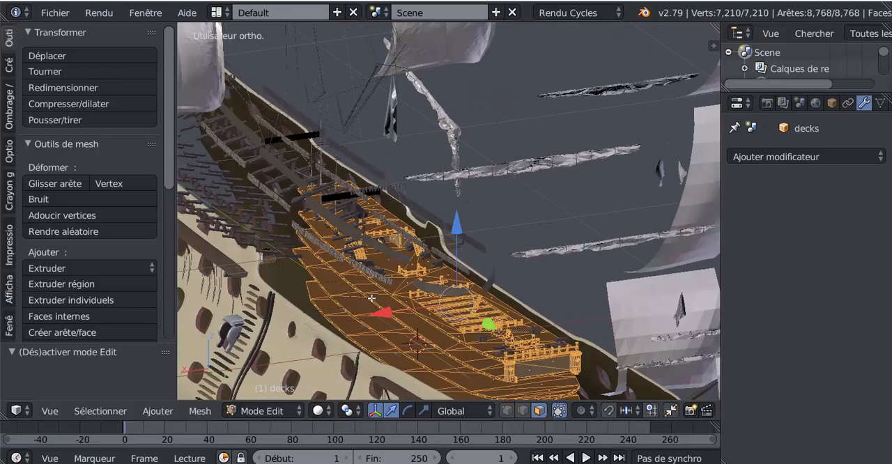
Examine the ship's wheel, its stand and the wall behind it beneath the upper deck railing.
scroll(371, 298, up, 8)
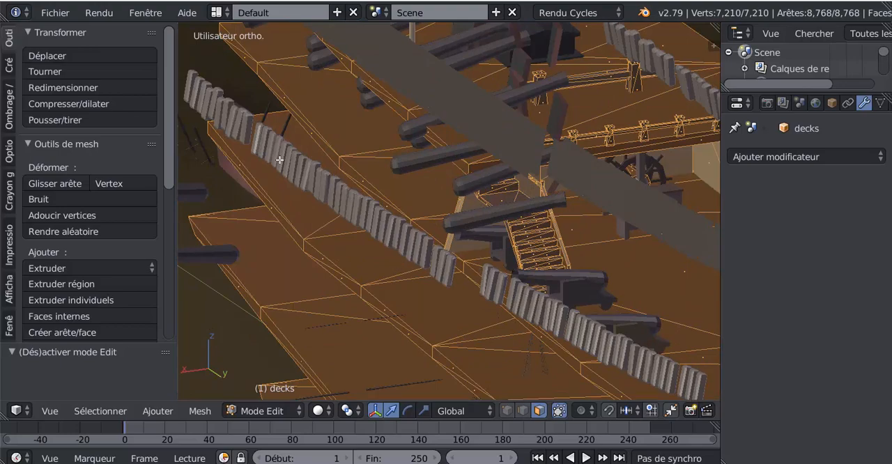
mouse_move(490, 283)
middle_down()
mouse_move(542, 290)
mouse_move(500, 290)
middle_up()
scroll(498, 280, up, 7)
scroll(476, 251, up, 2)
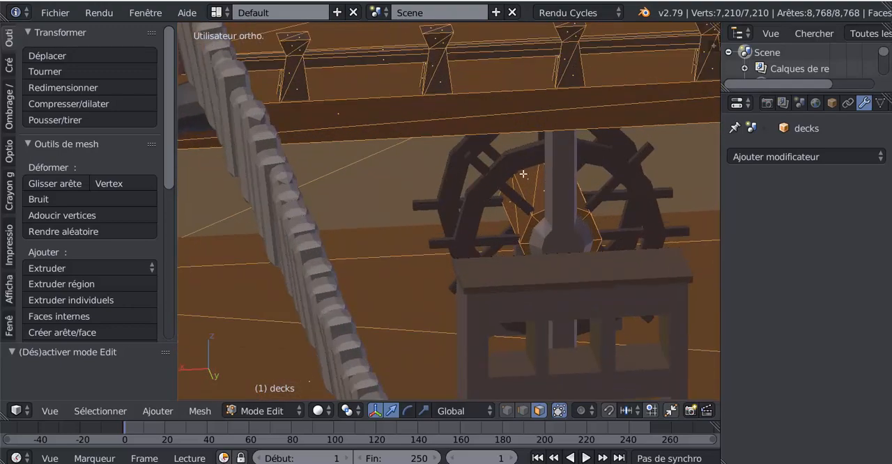
scroll(581, 182, down, 2)
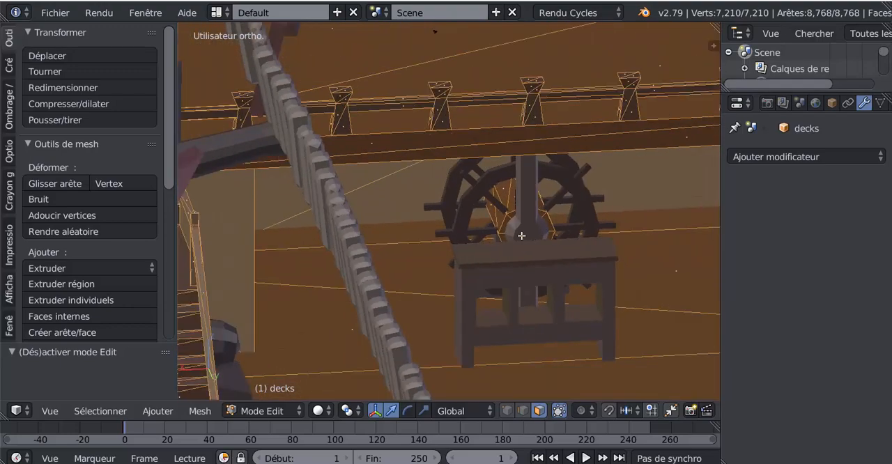
middle_drag(511, 241, 562, 248)
middle_drag(340, 268, 601, 216)
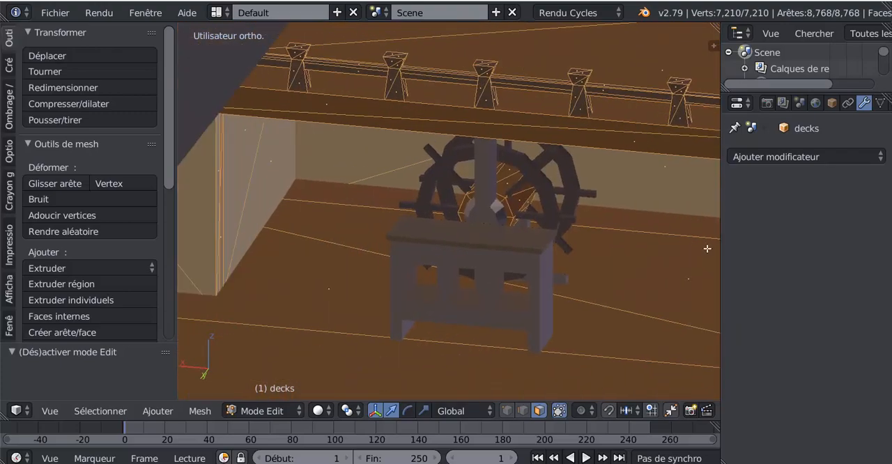
scroll(601, 217, up, 4)
Select the wall face behind the ship's wheel and return the decks to Object Mode.
right_click(611, 167)
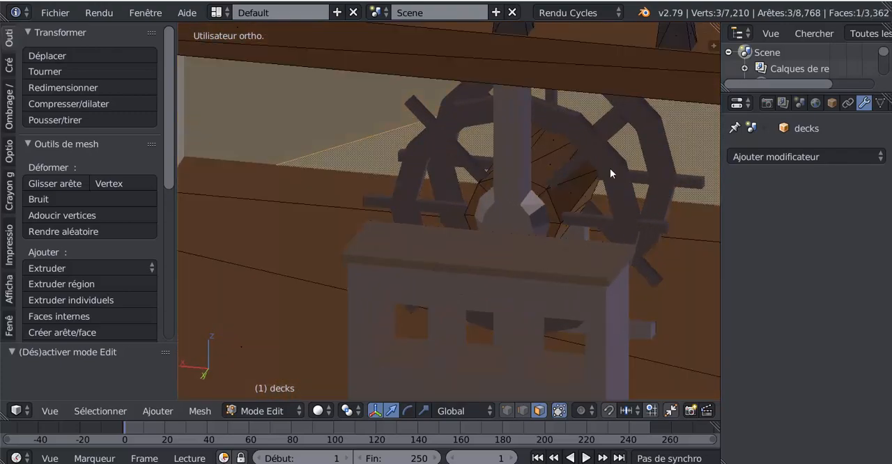
key(Tab)
key(Tab)
key(Tab)
scroll(523, 160, down, 6)
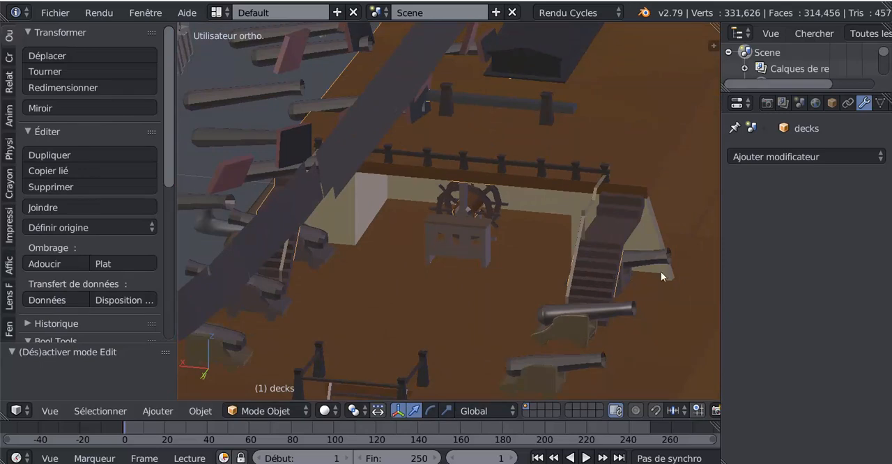
Examine the posts and rails around the deck hatch and along the deck's edge in Object Mode.
shift+middle_drag(498, 308, 585, 173)
scroll(523, 294, up, 2)
scroll(523, 296, up, 2)
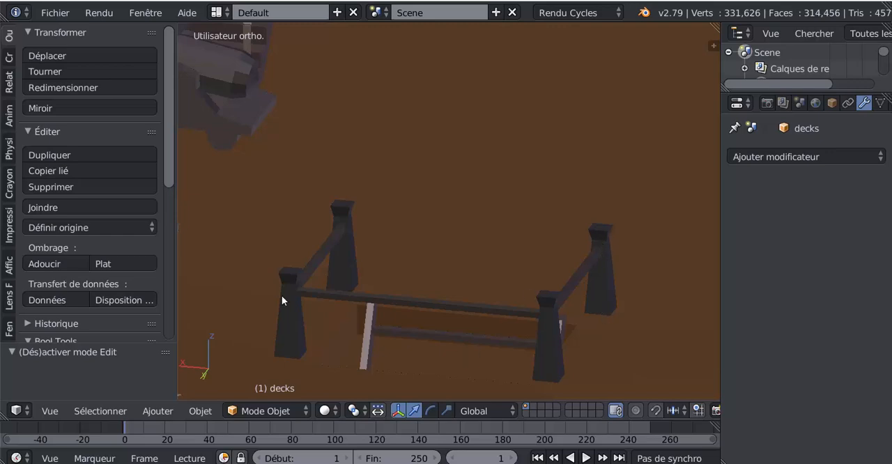
scroll(356, 314, down, 3)
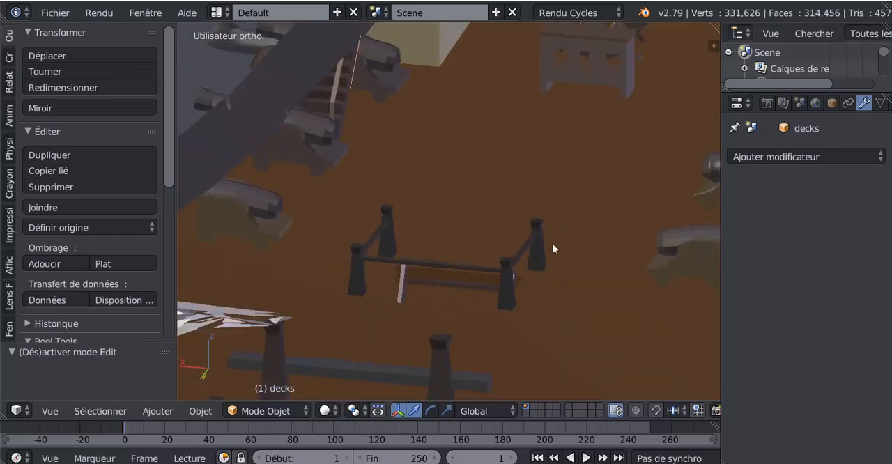
scroll(416, 284, down, 2)
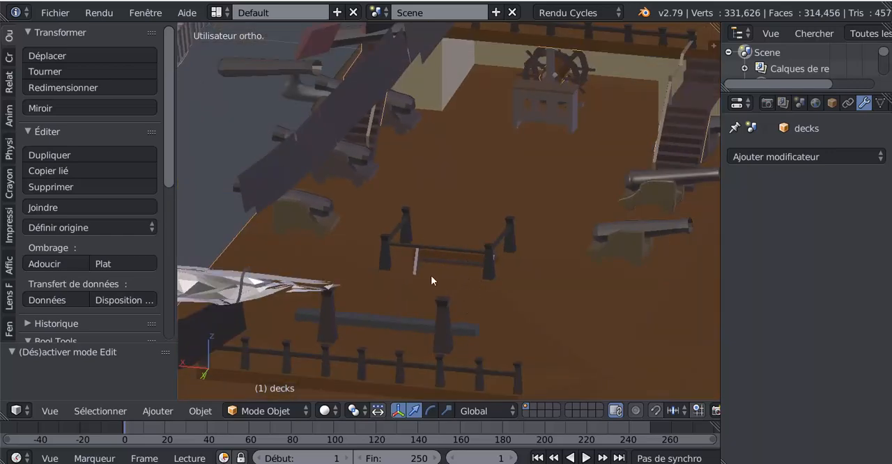
scroll(470, 258, down, 2)
key(Tab)
key(Tab)
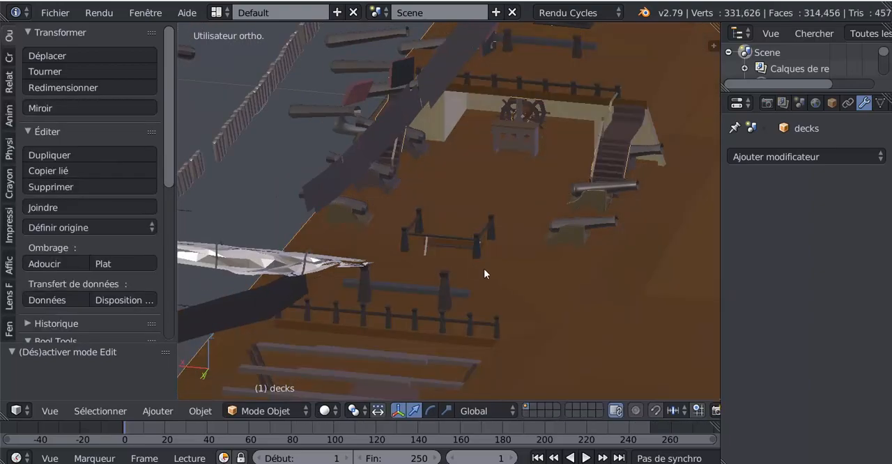
scroll(429, 313, down, 2)
middle_drag(430, 314, 470, 246)
scroll(471, 251, up, 3)
Open the HFSAILS object for mesh editing to examine its furled sails, and return to Object Mode.
key(Tab)
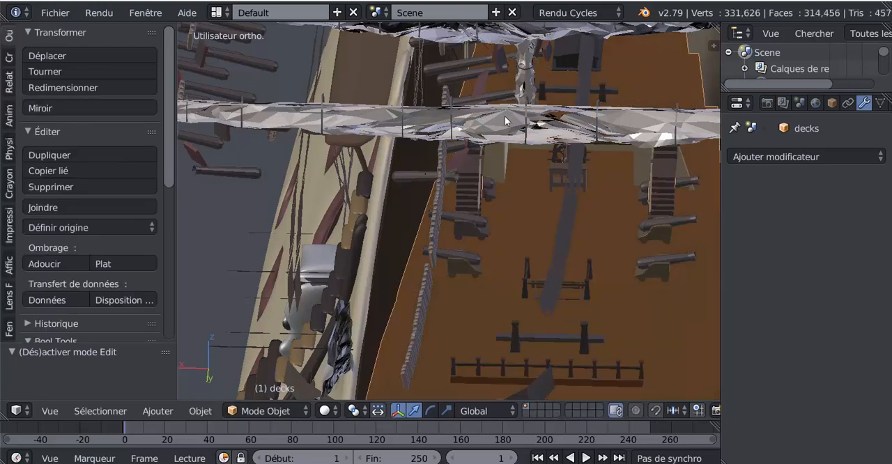
scroll(504, 116, up, 2)
right_click(467, 99)
key(Tab)
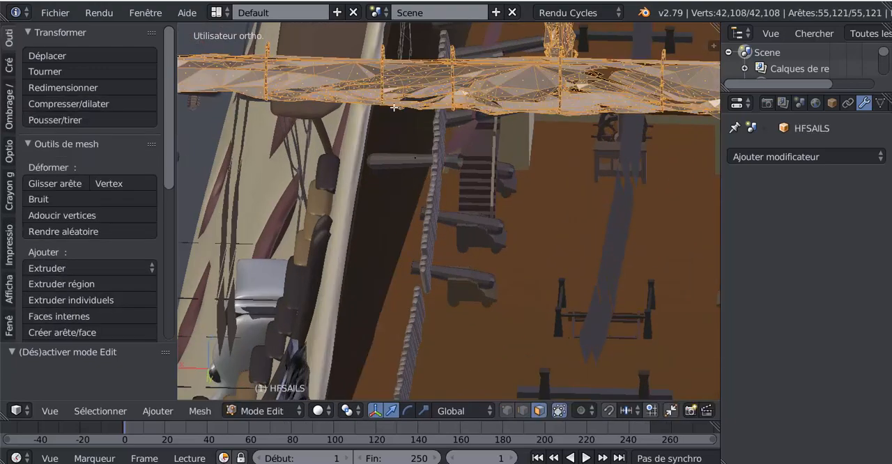
scroll(512, 111, down, 5)
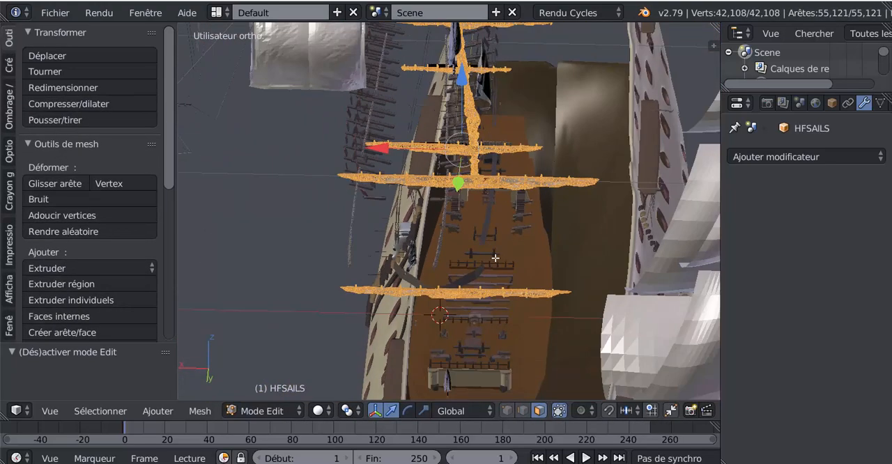
middle_drag(496, 258, 487, 251)
scroll(448, 262, up, 4)
scroll(448, 262, up, 5)
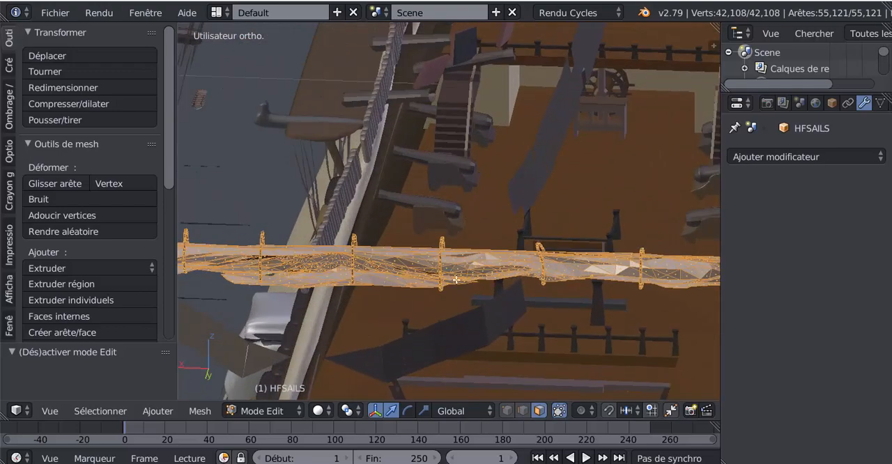
key(Tab)
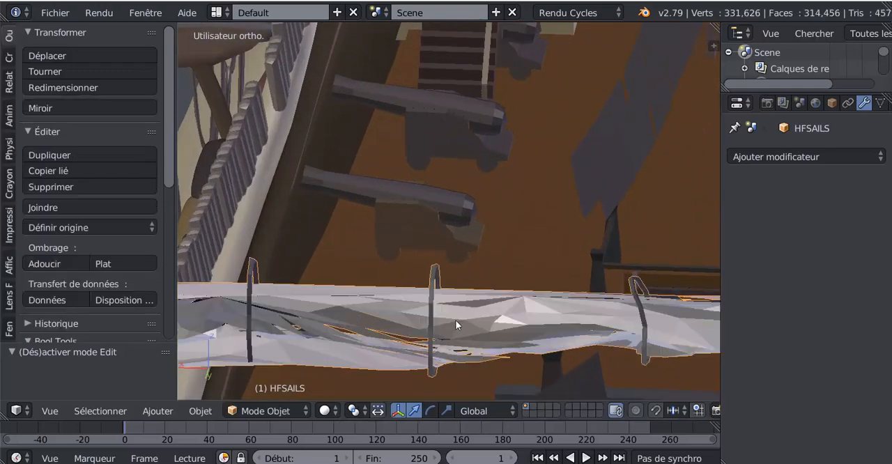
Select the decks object and examine the full ship with its separated sail groups from several sides.
right_click(456, 319)
scroll(474, 318, down, 6)
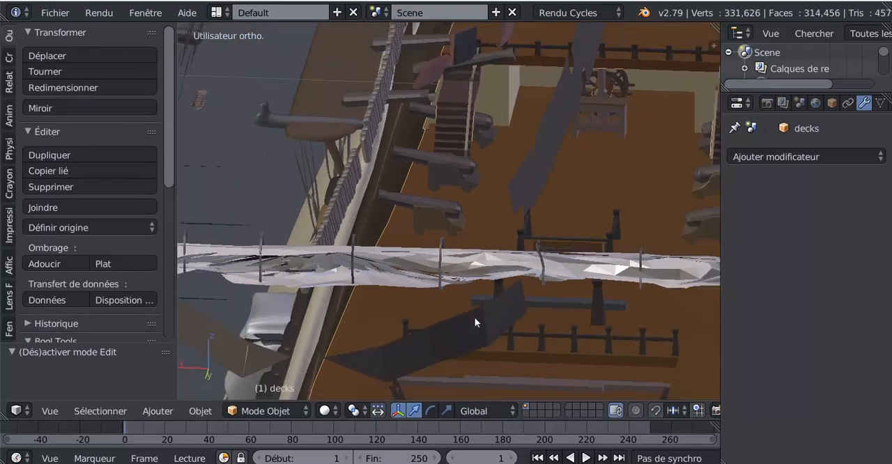
scroll(522, 338, down, 5)
middle_drag(515, 329, 467, 333)
scroll(474, 317, down, 3)
shift+middle_drag(498, 222, 539, 271)
scroll(426, 289, down, 3)
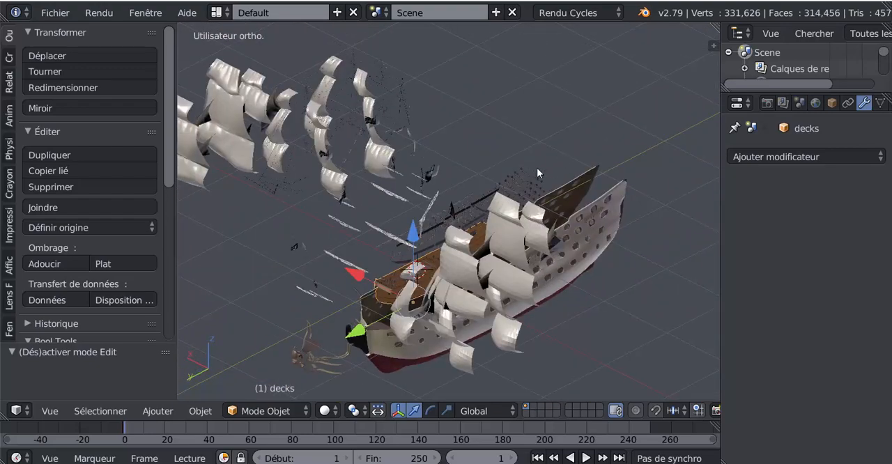
middle_drag(500, 220, 548, 248)
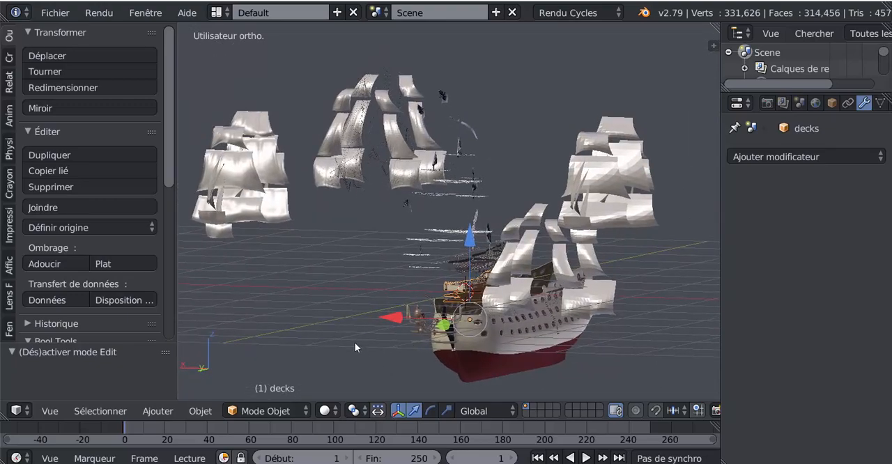
middle_drag(361, 343, 394, 347)
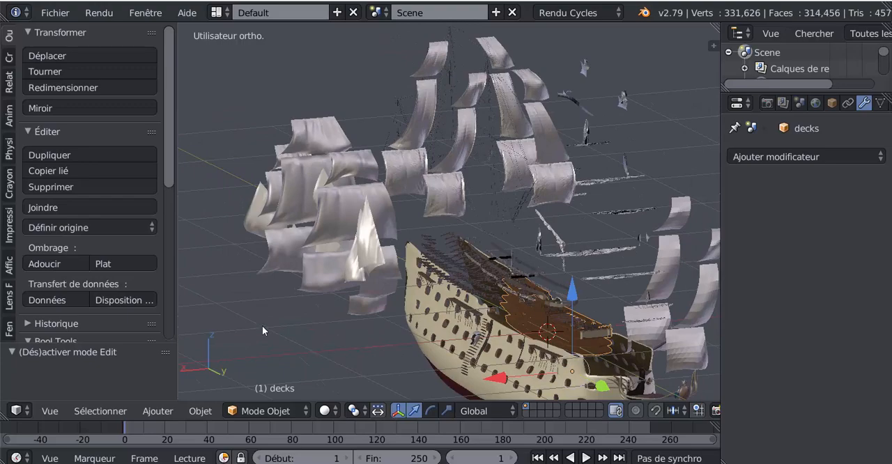
Pick the decks surface inside the hull and open the decks object for mesh editing.
scroll(169, 164, down, 3)
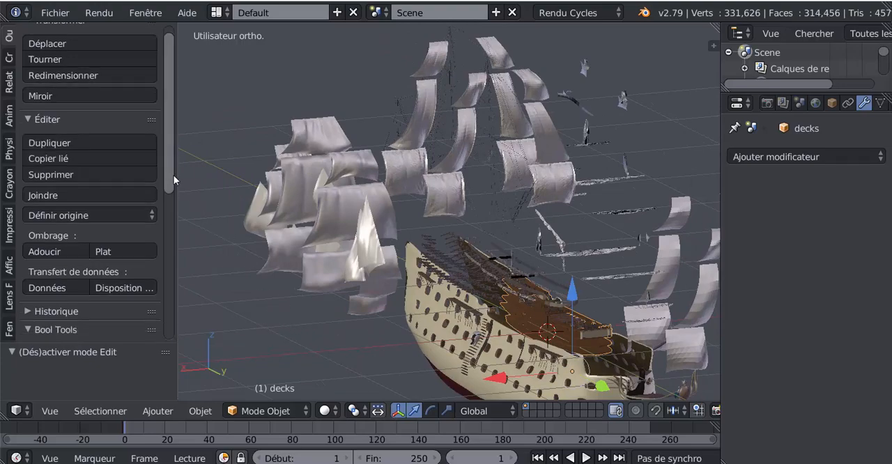
scroll(170, 159, up, 3)
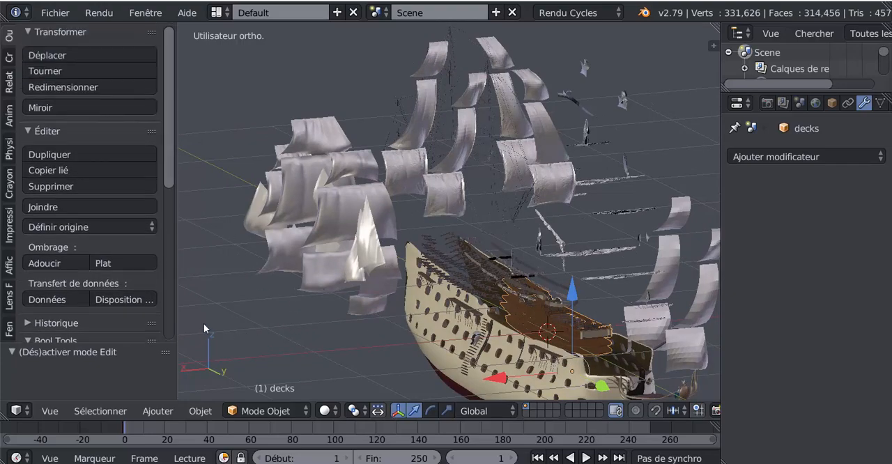
scroll(322, 295, down, 4)
middle_drag(420, 317, 354, 307)
middle_drag(420, 340, 411, 278)
scroll(495, 282, up, 5)
scroll(495, 283, up, 3)
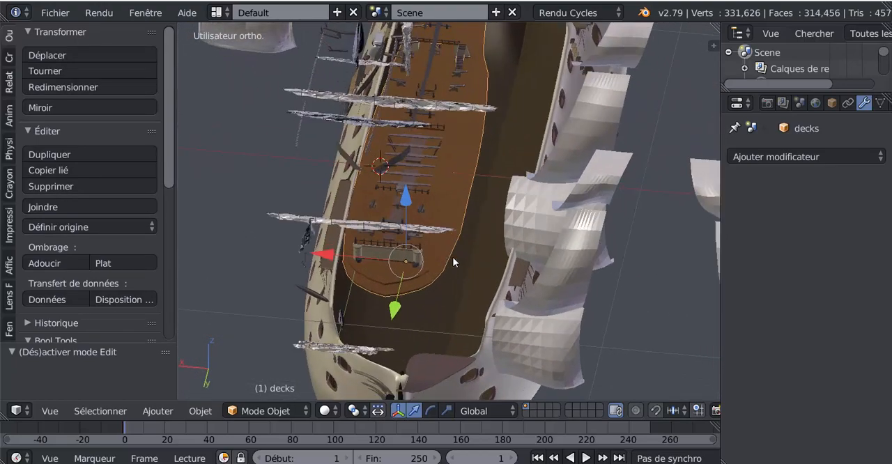
right_click(432, 188)
right_click(432, 187)
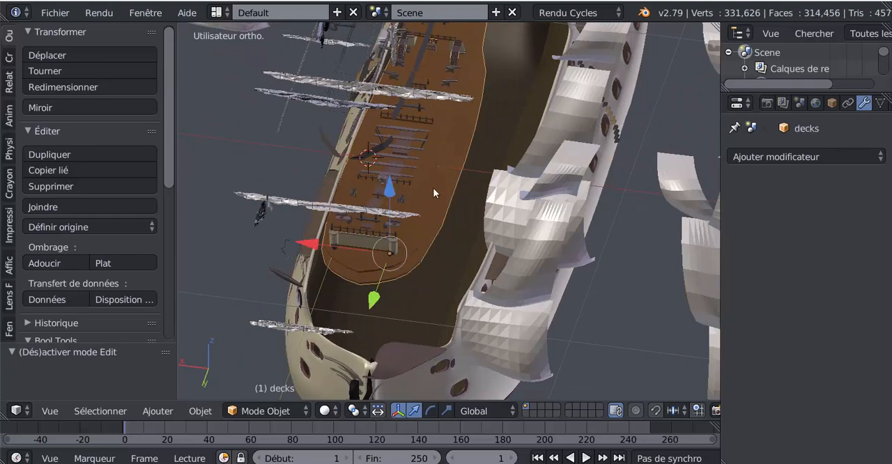
middle_drag(451, 273, 408, 266)
key(Tab)
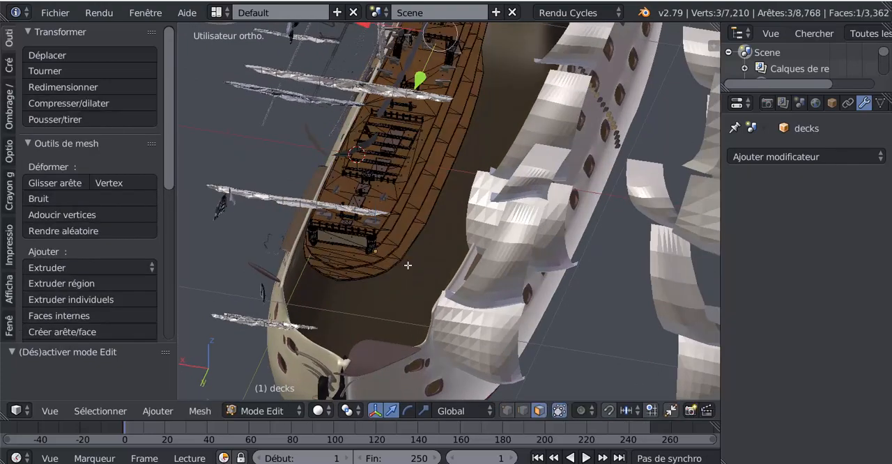
Select the entire decks mesh and remove its duplicate vertices.
key(a)
key(a)
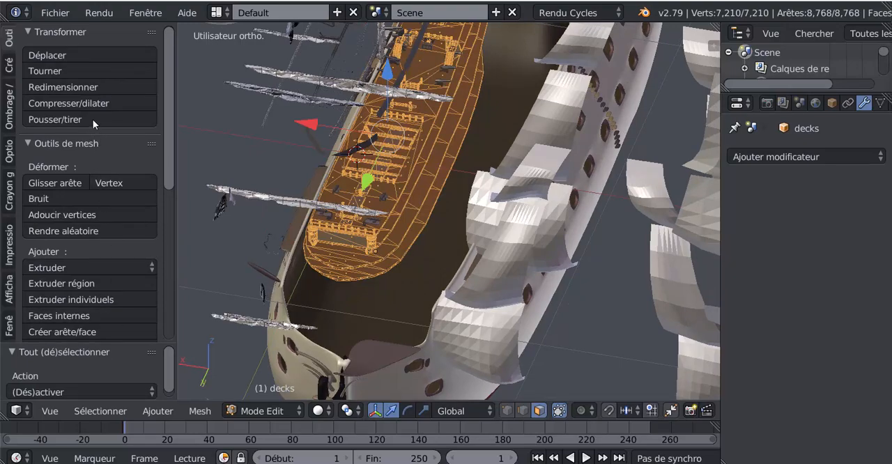
scroll(93, 119, down, 10)
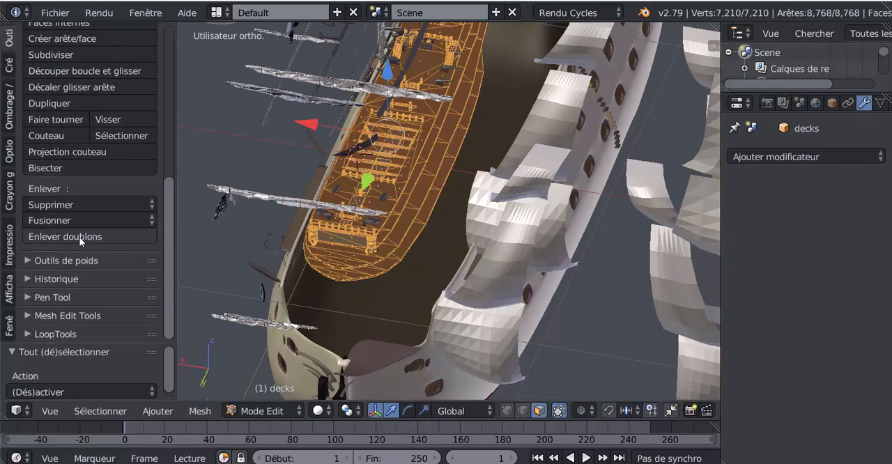
click(81, 237)
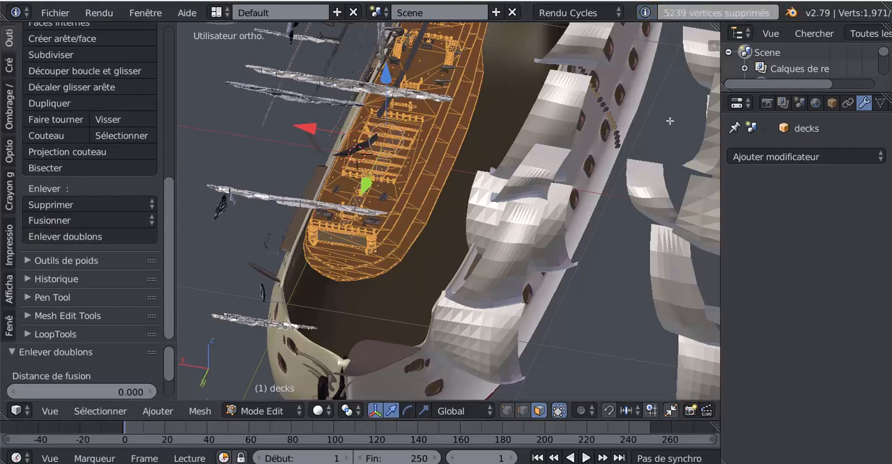
Examine the whole ship, its sail groups and the loose rigging parts around the cleaned decks mesh.
middle_drag(604, 212, 482, 327)
middle_drag(432, 291, 456, 325)
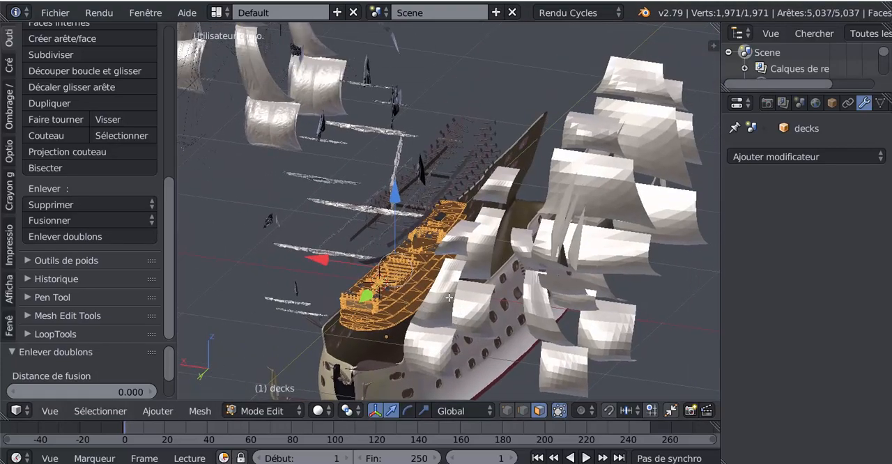
scroll(475, 284, down, 3)
middle_drag(489, 293, 563, 325)
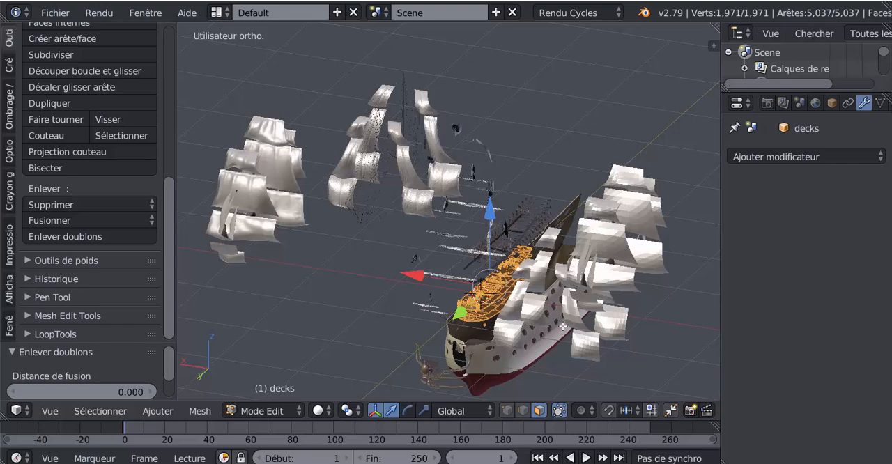
middle_drag(669, 346, 682, 331)
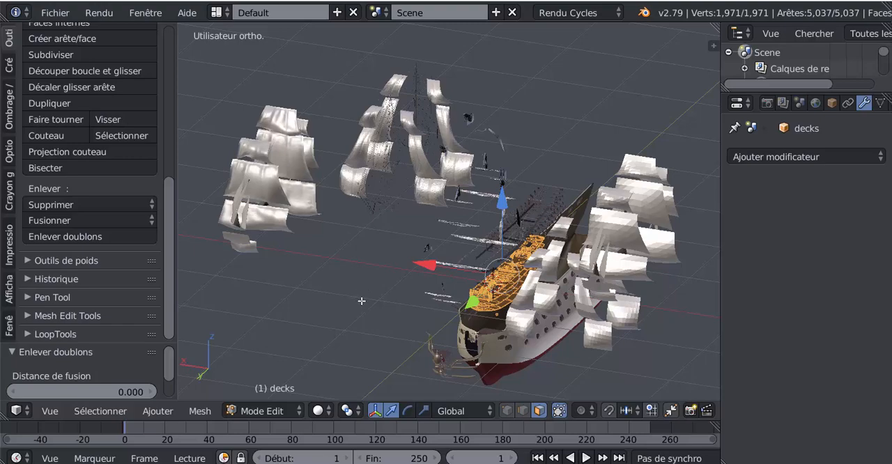
scroll(361, 301, up, 4)
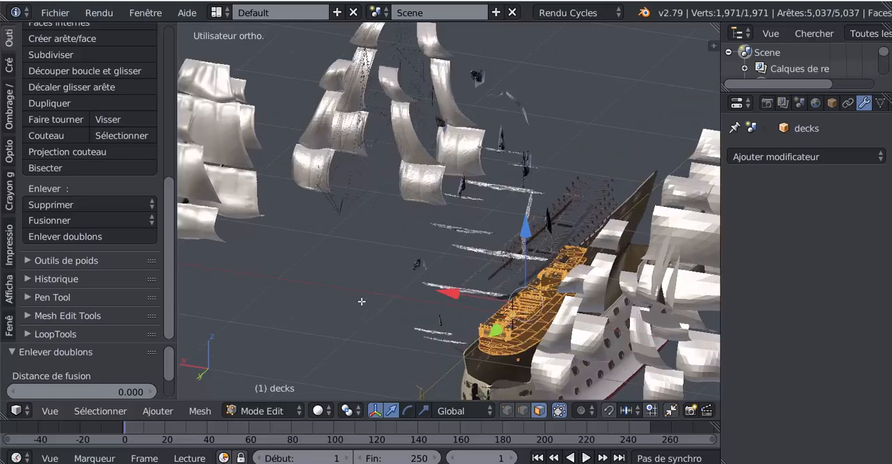
scroll(388, 310, up, 5)
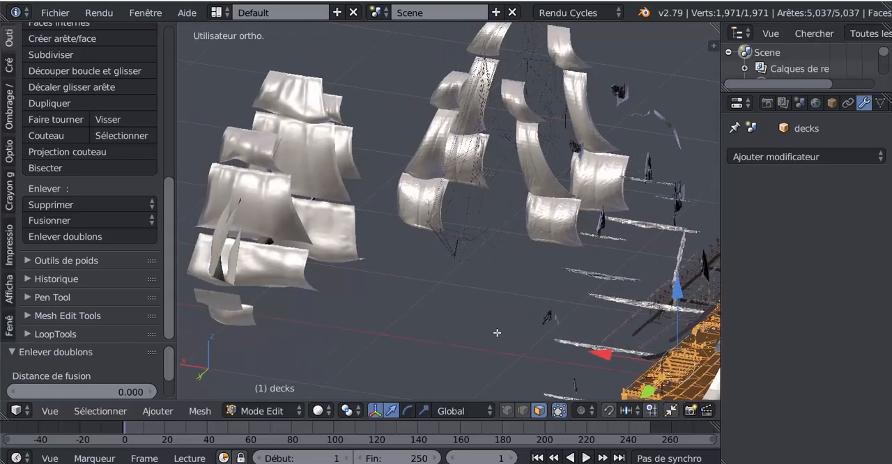
scroll(512, 286, down, 8)
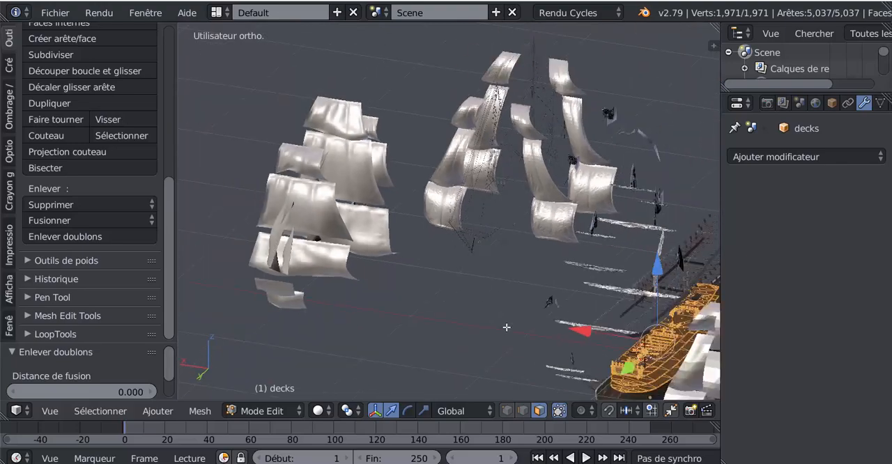
scroll(438, 307, up, 1)
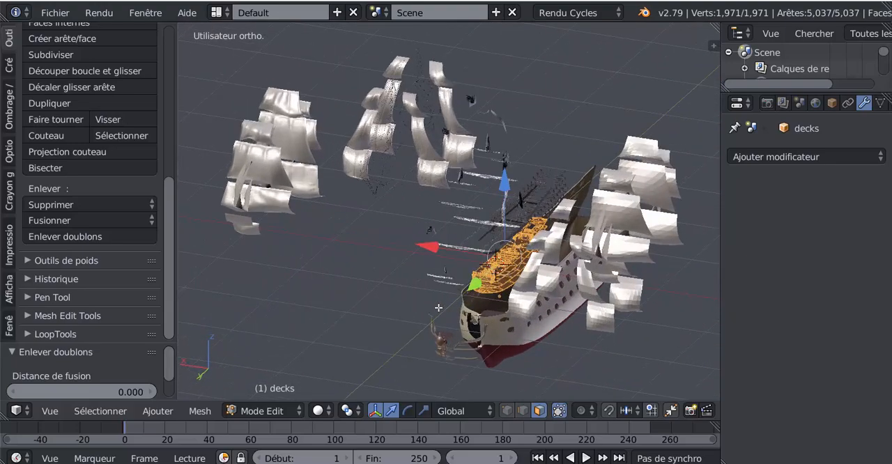